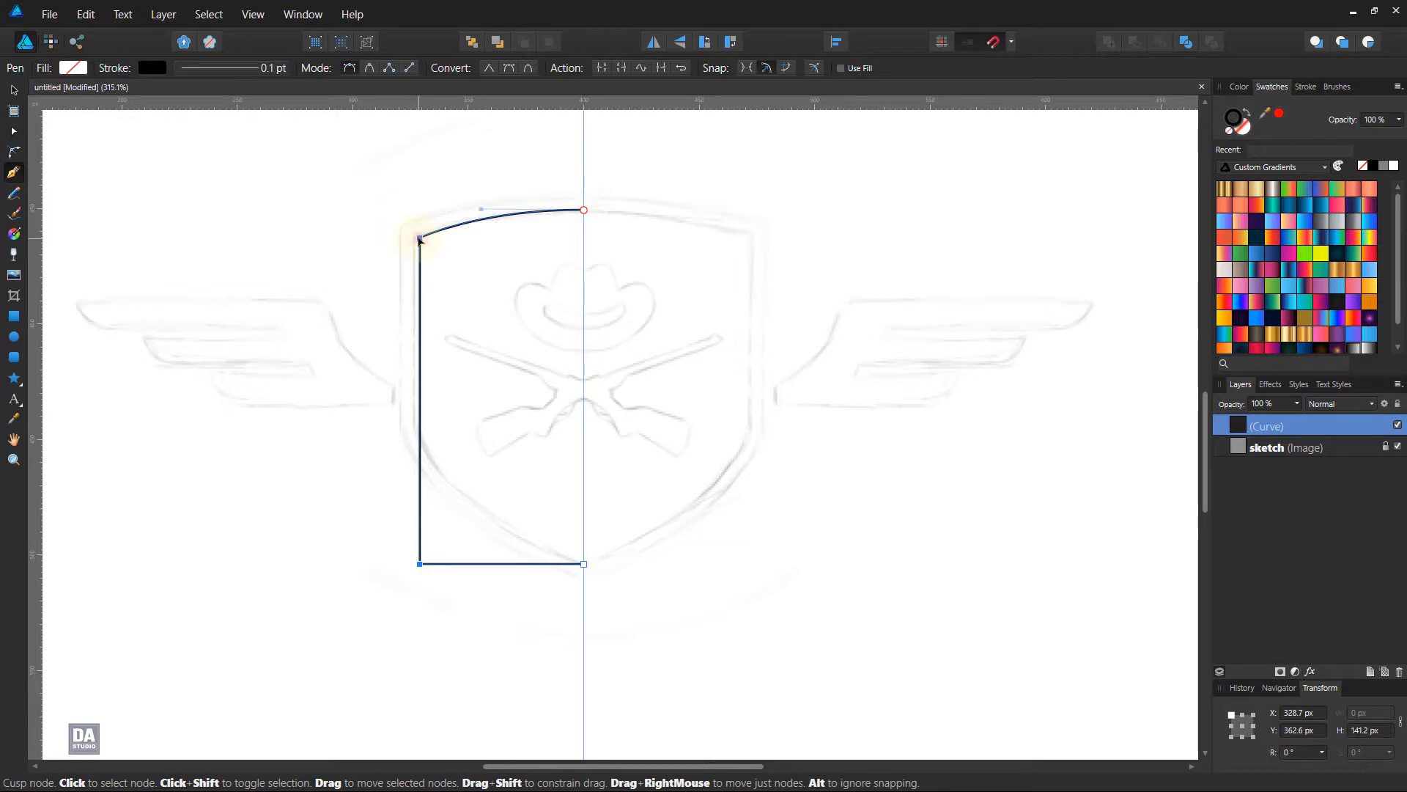
# - Shift the half-shield outline's two outer nodes left to about X 326 px and activate the Corner tool
pyautogui.moveTo(420, 240); pyautogui.dragTo(415, 241)
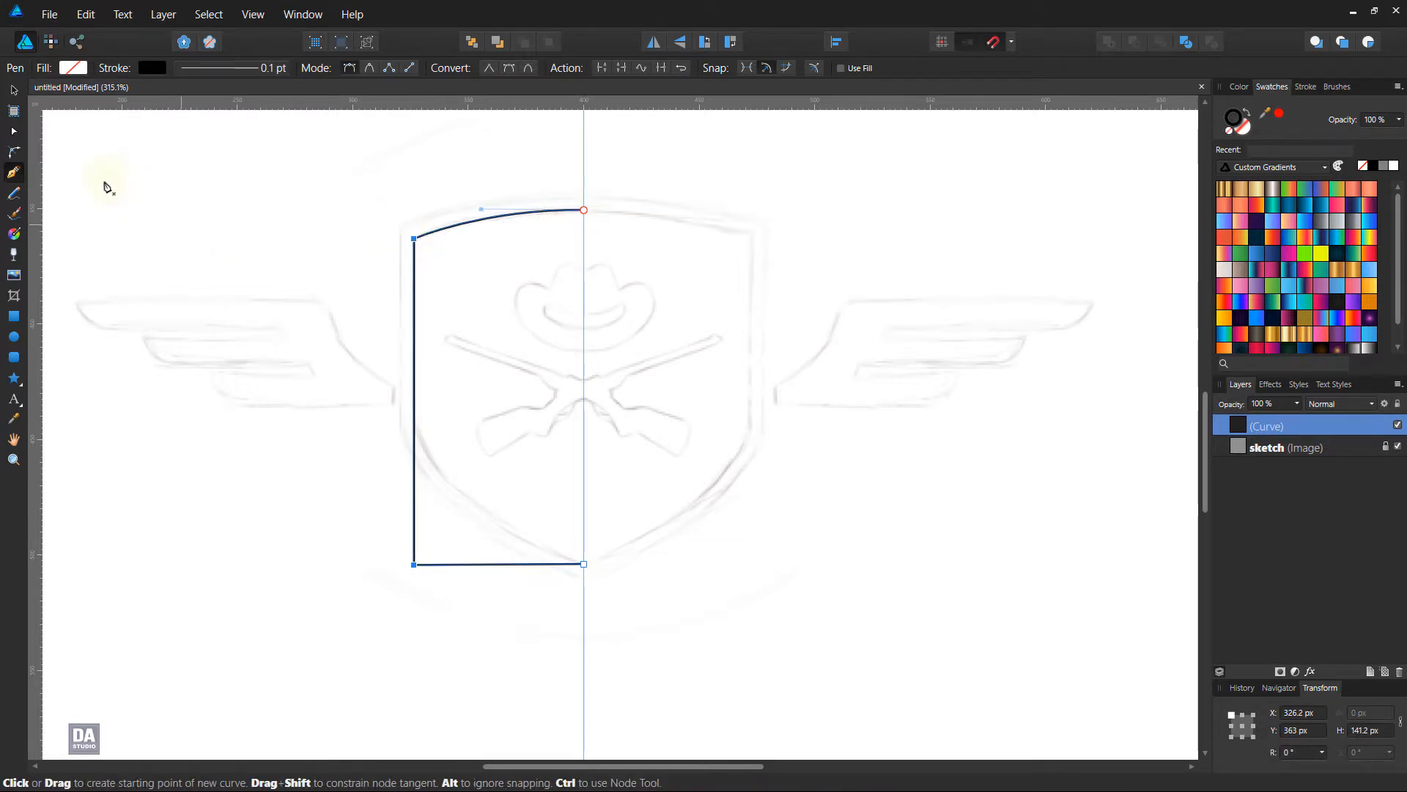
pyautogui.click(14, 152)
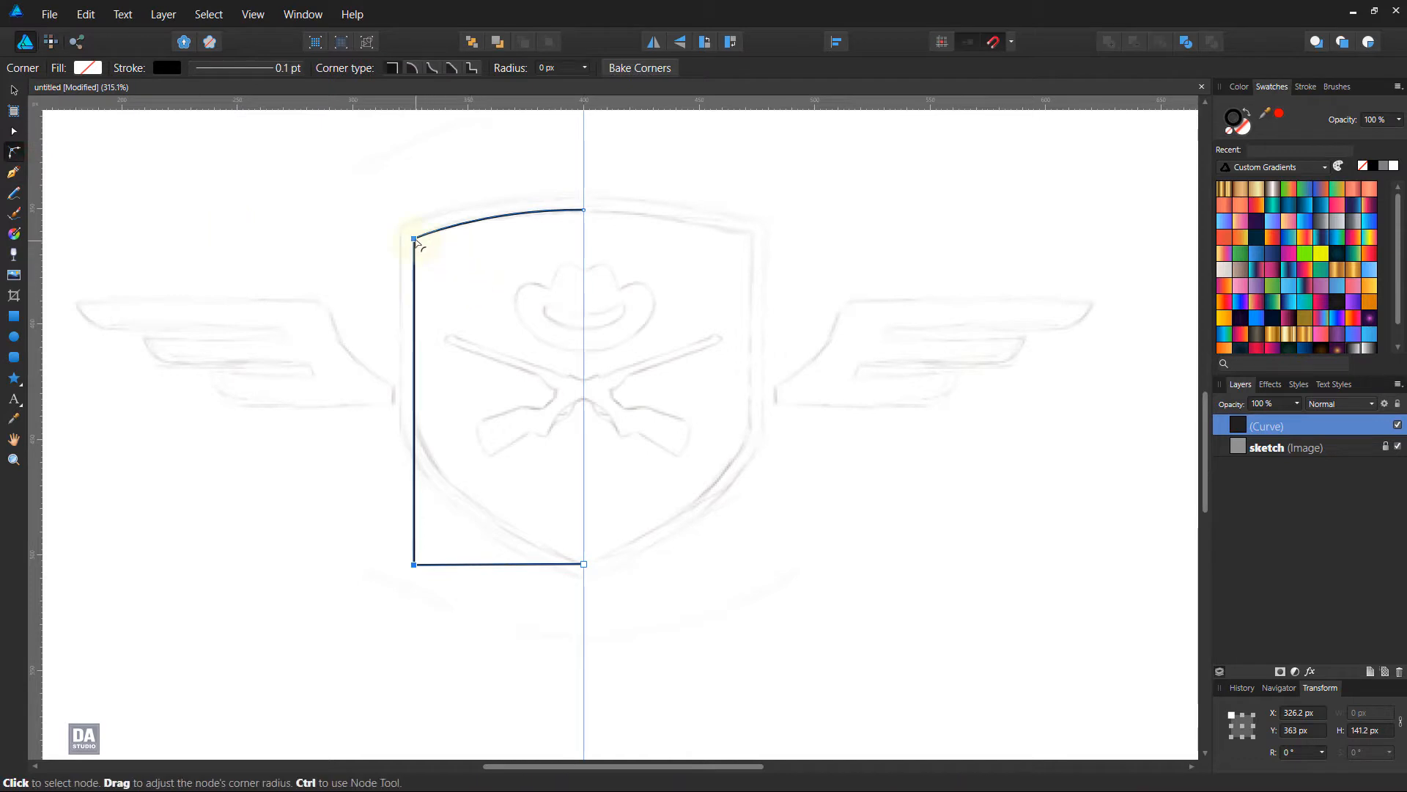
pyautogui.moveTo(414, 239); pyautogui.dragTo(438, 252)
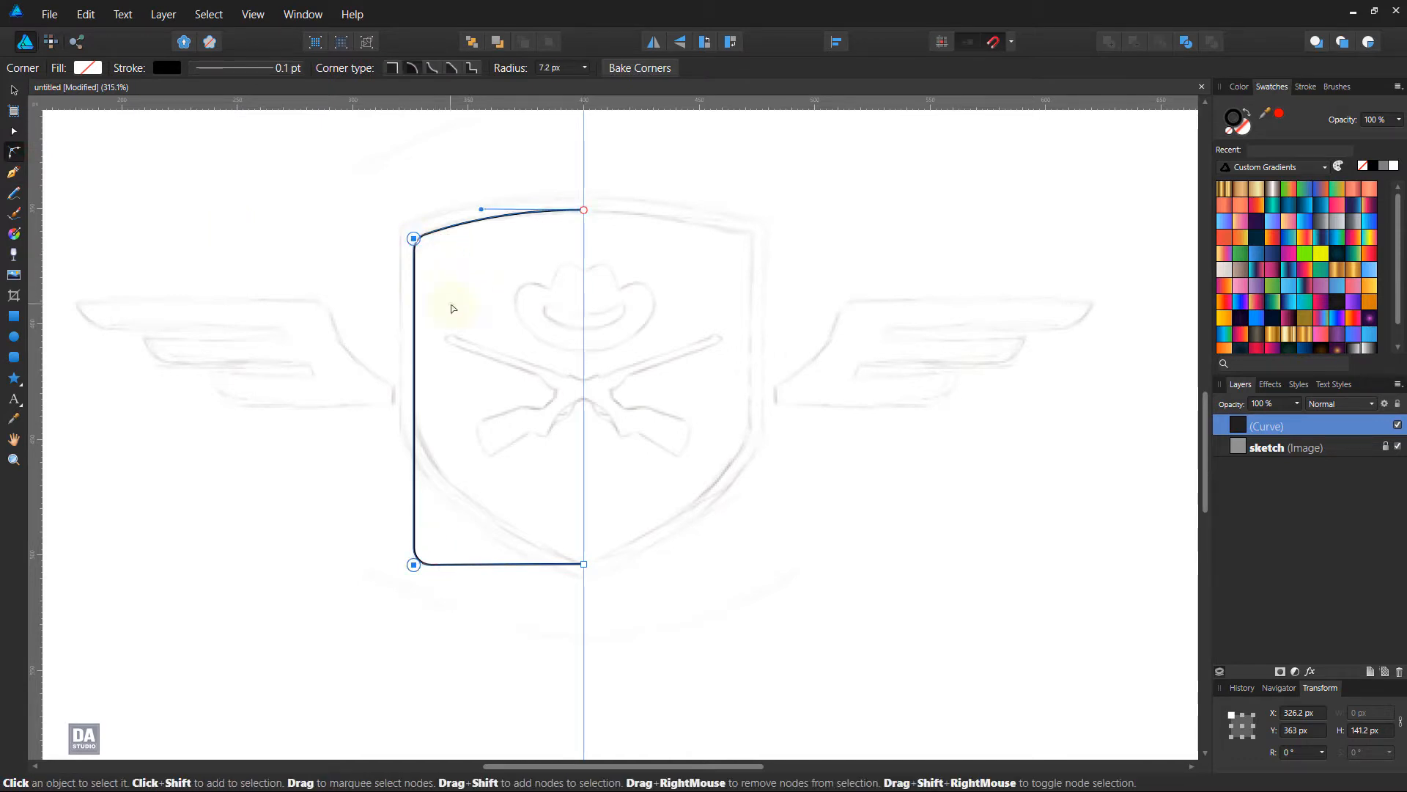
pyautogui.hotkey('ctrl', 'z')
pyautogui.click(439, 263)
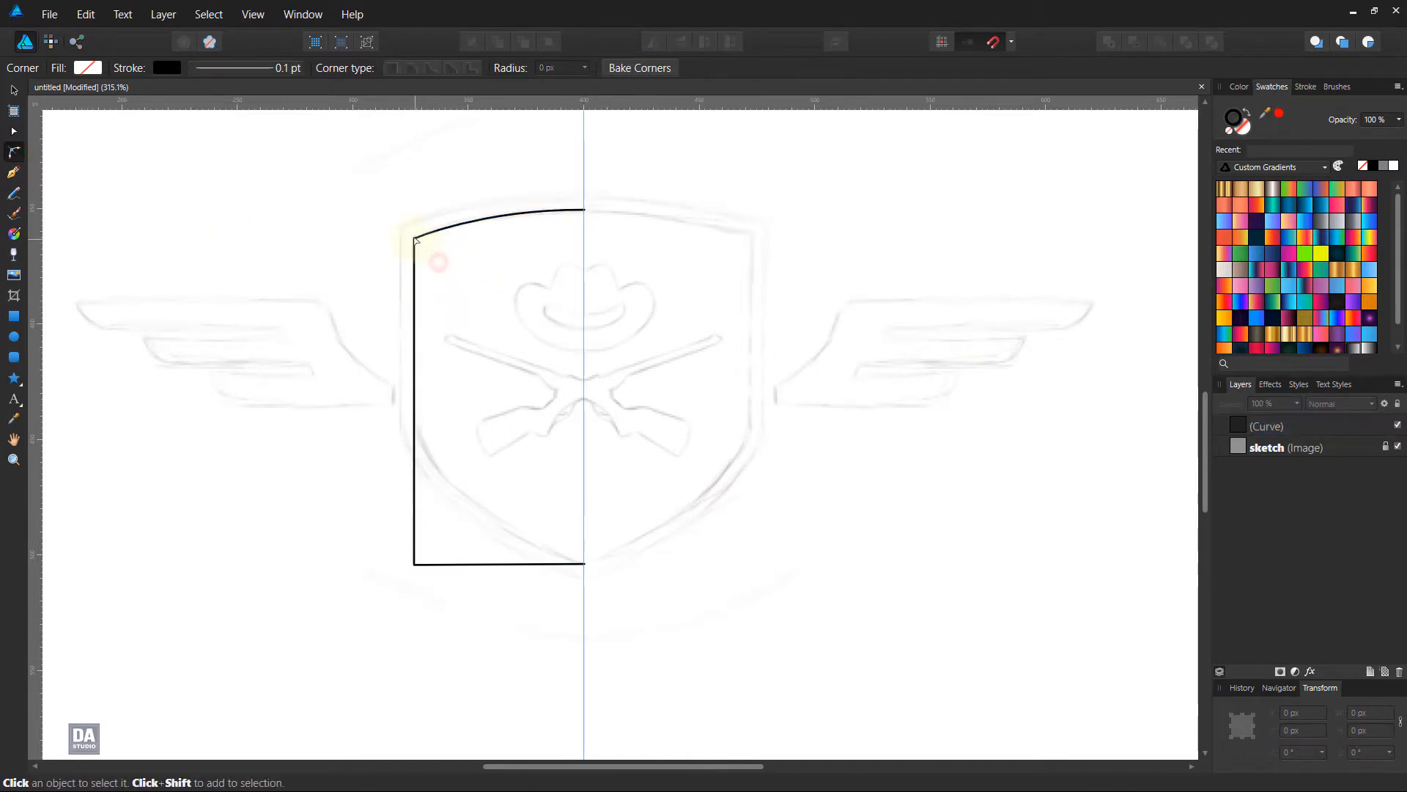
# - Round the half-shield's lower-left corner to a radius of about 73 px and raise that node to about Y 471 px
pyautogui.click(415, 240)
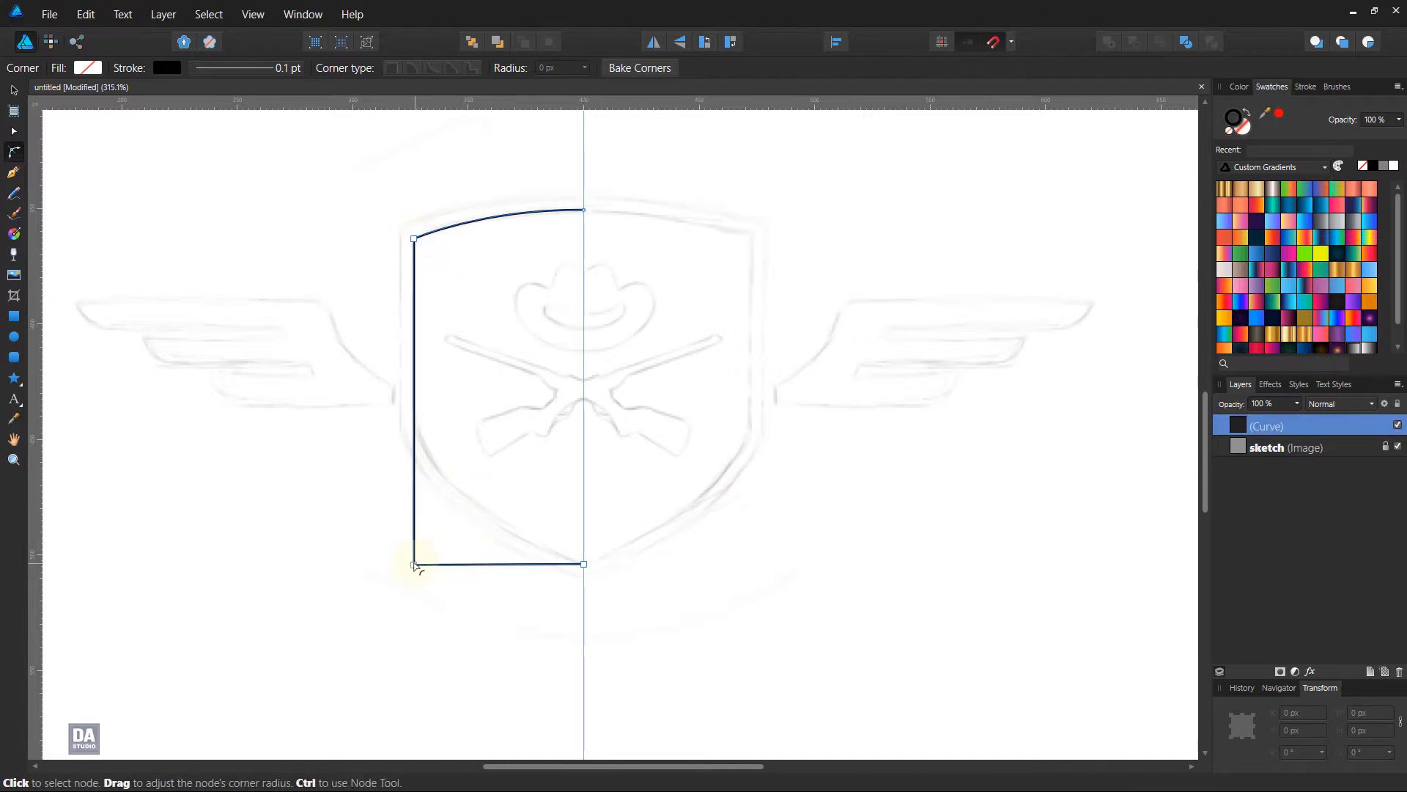
pyautogui.moveTo(414, 565); pyautogui.dragTo(639, 399)
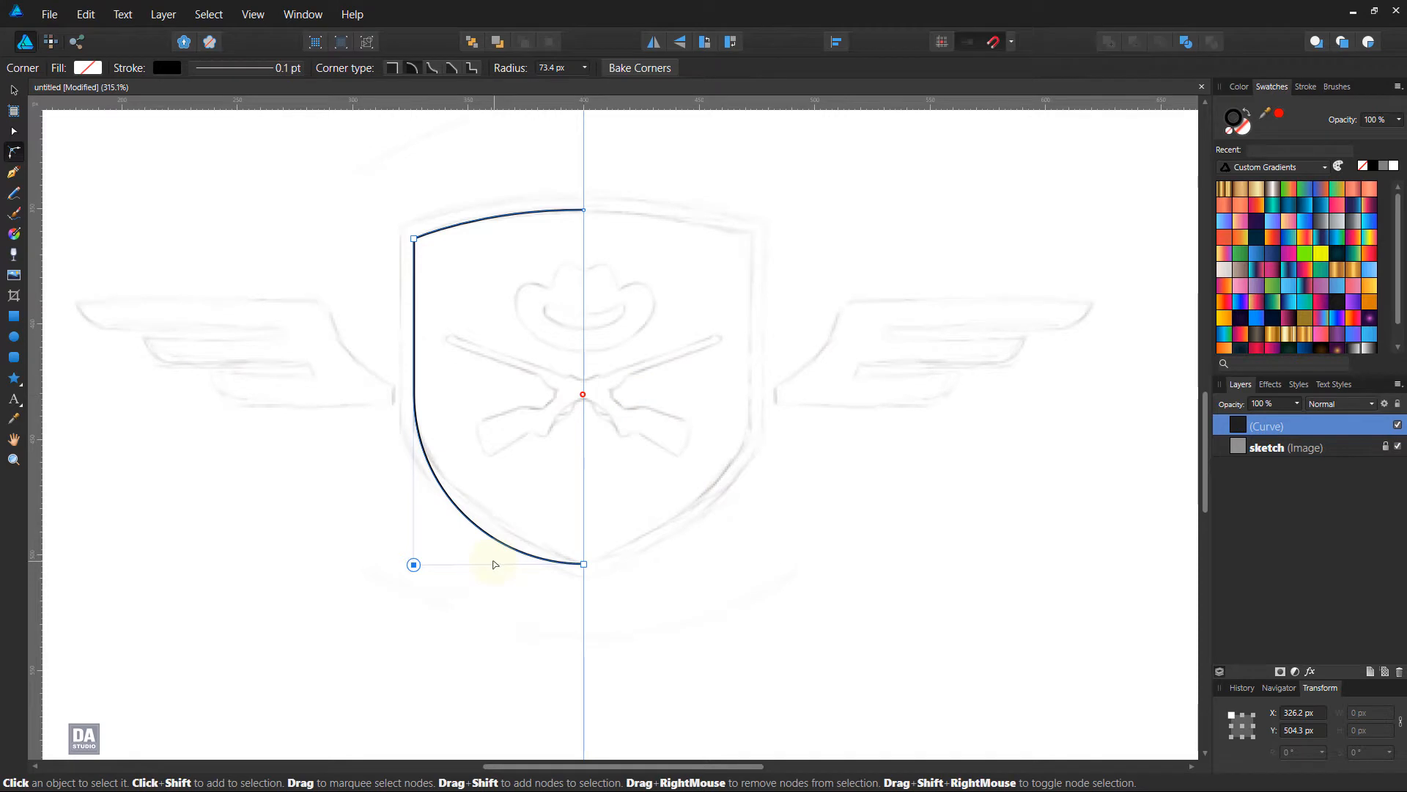
pyautogui.press('a')
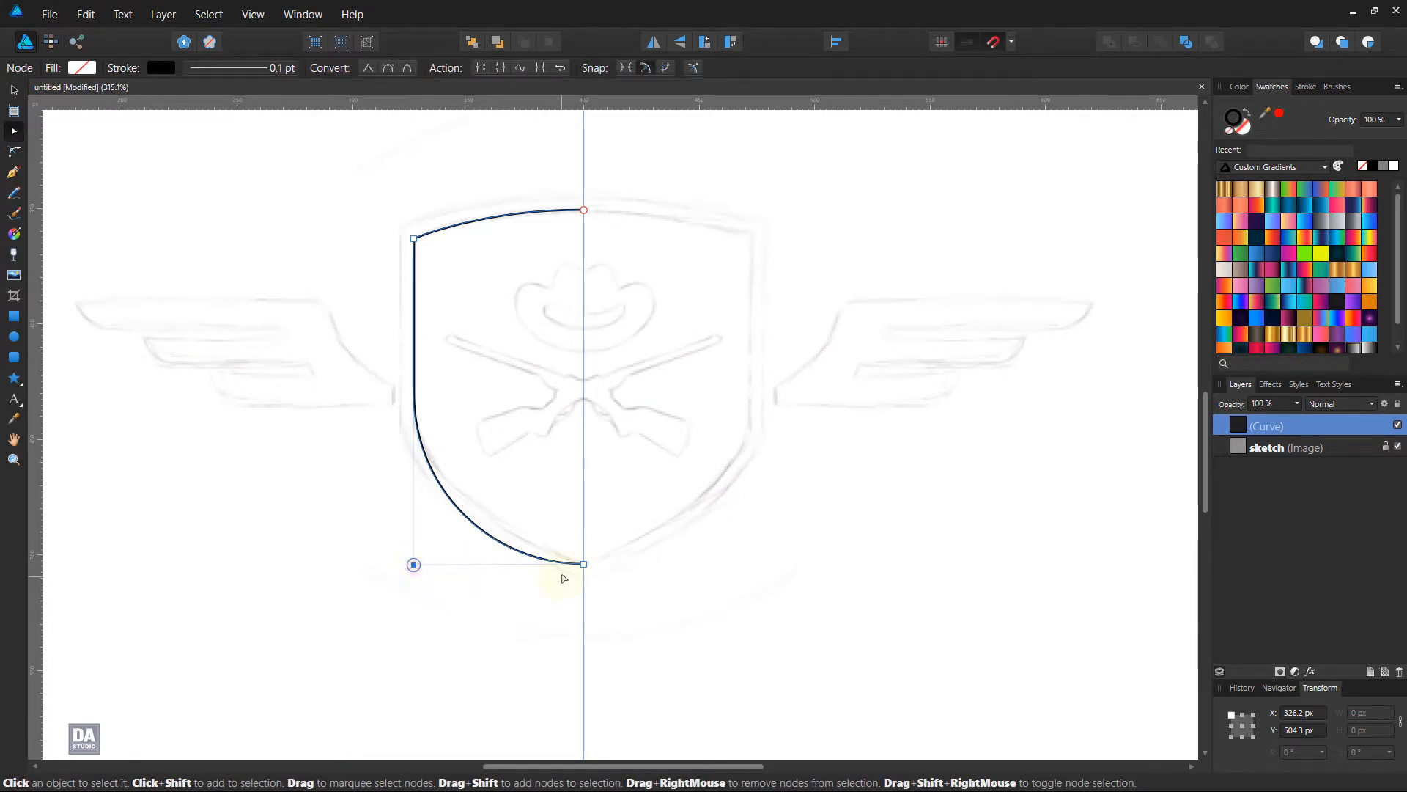
pyautogui.click(583, 564)
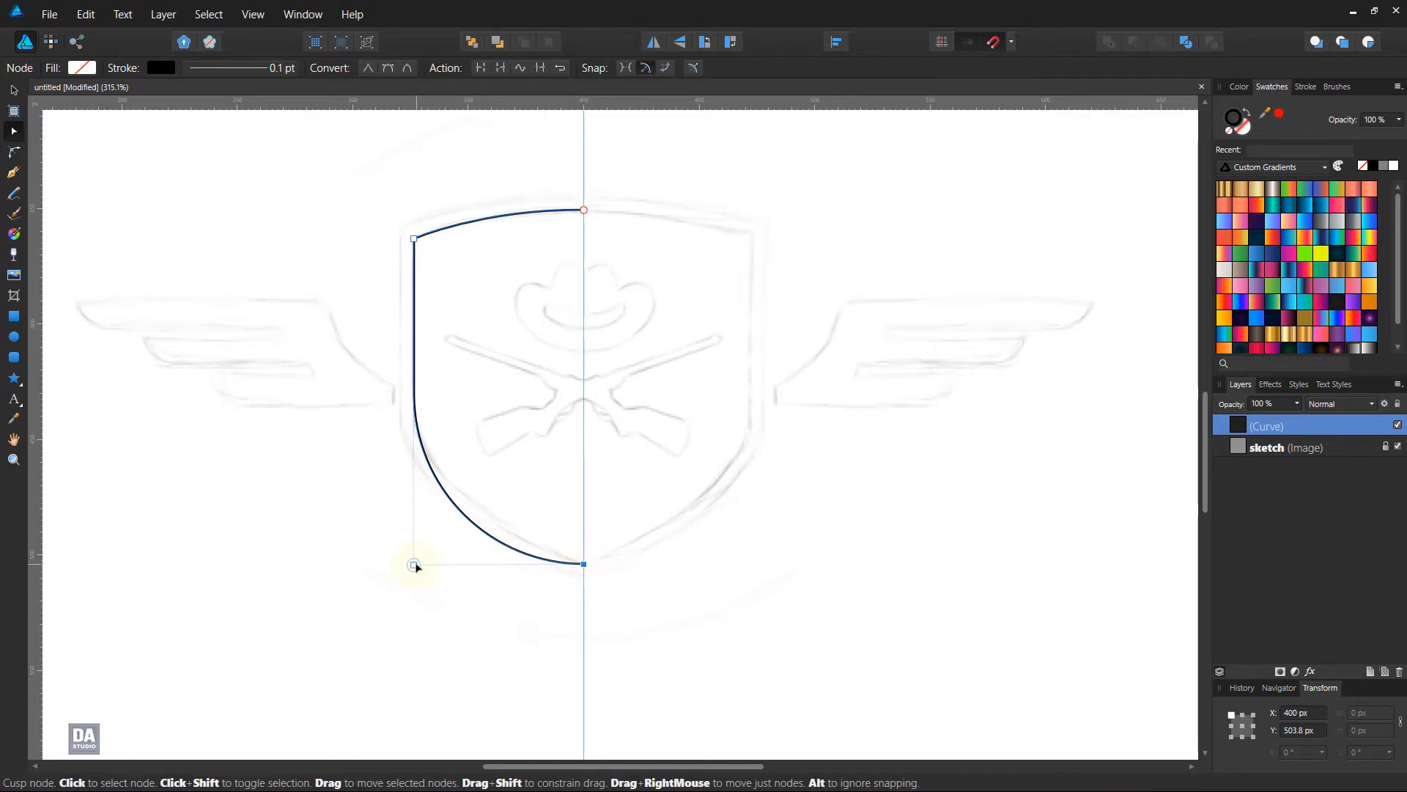
pyautogui.moveTo(415, 566); pyautogui.dragTo(414, 490)
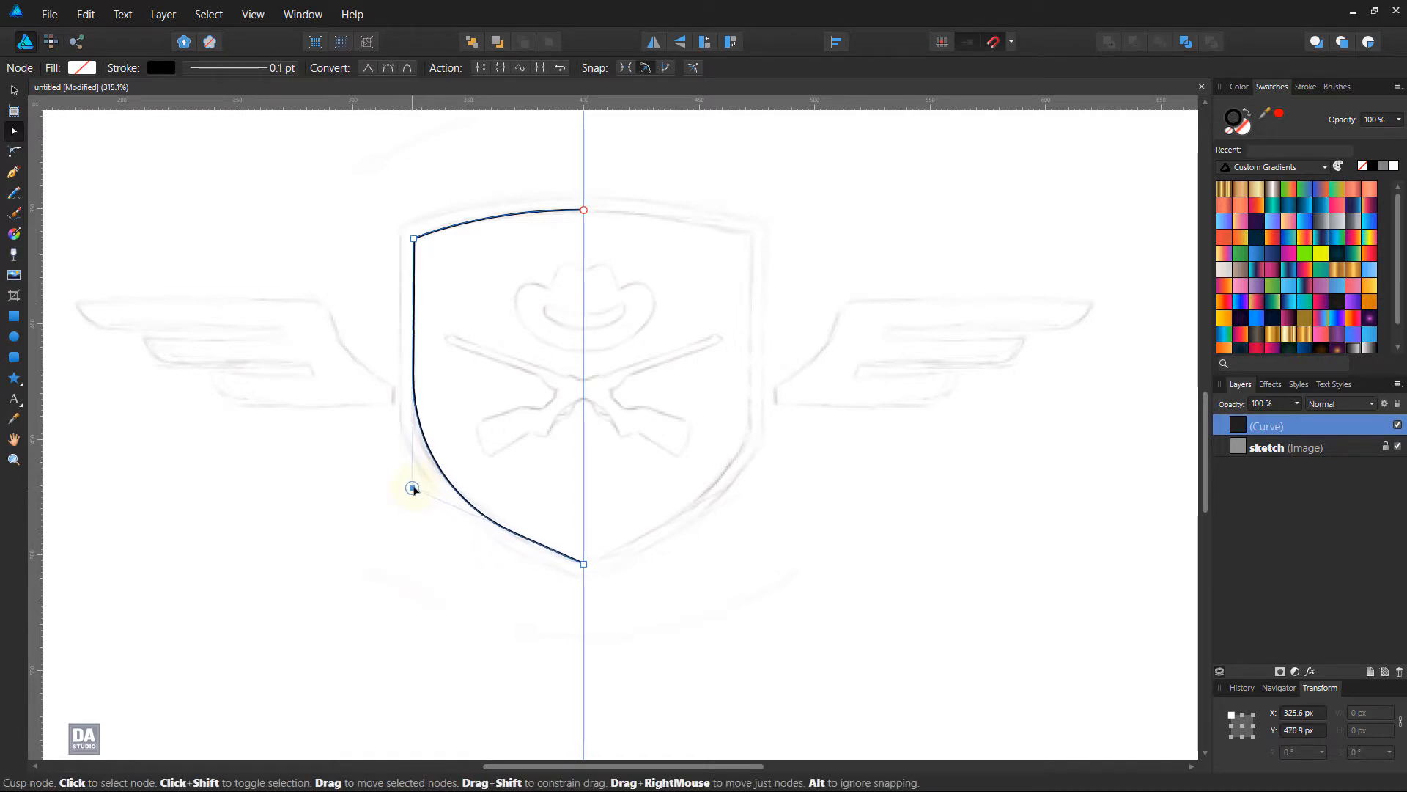
pyautogui.click(421, 525)
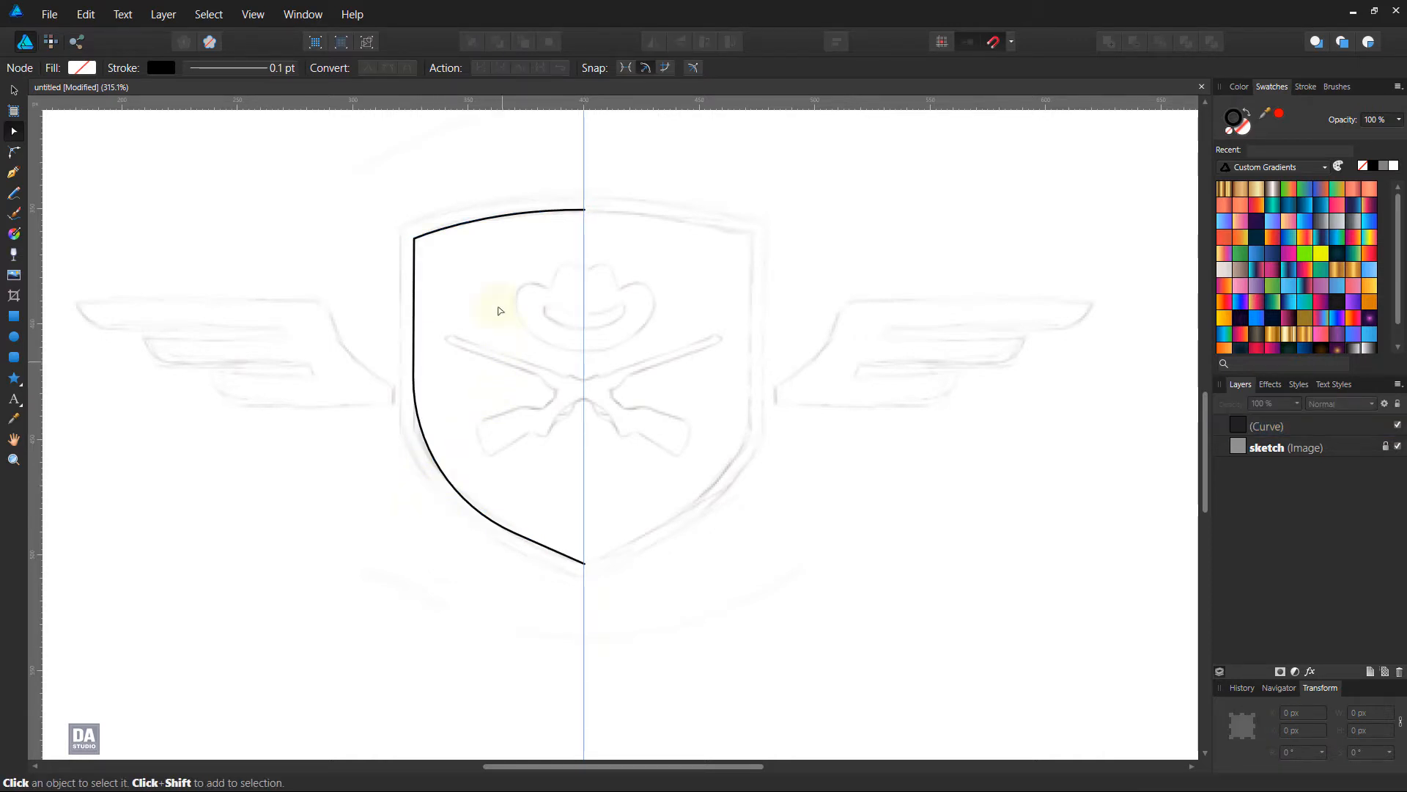
# - Duplicate the half-shield curve, flip the copy horizontally and place it against the centre guide to complete the shield
pyautogui.click(13, 90)
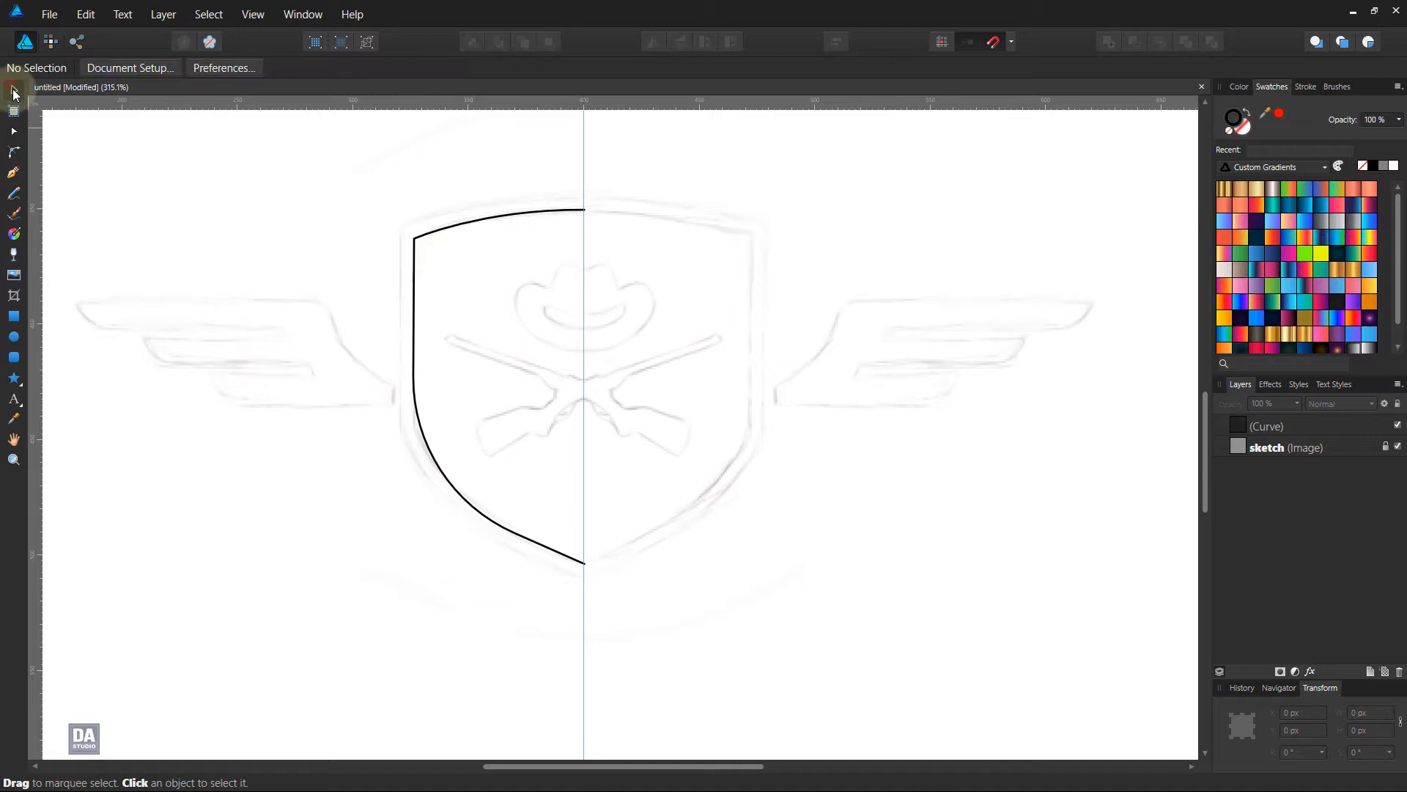
pyautogui.click(557, 212)
pyautogui.rightClick(1331, 425)
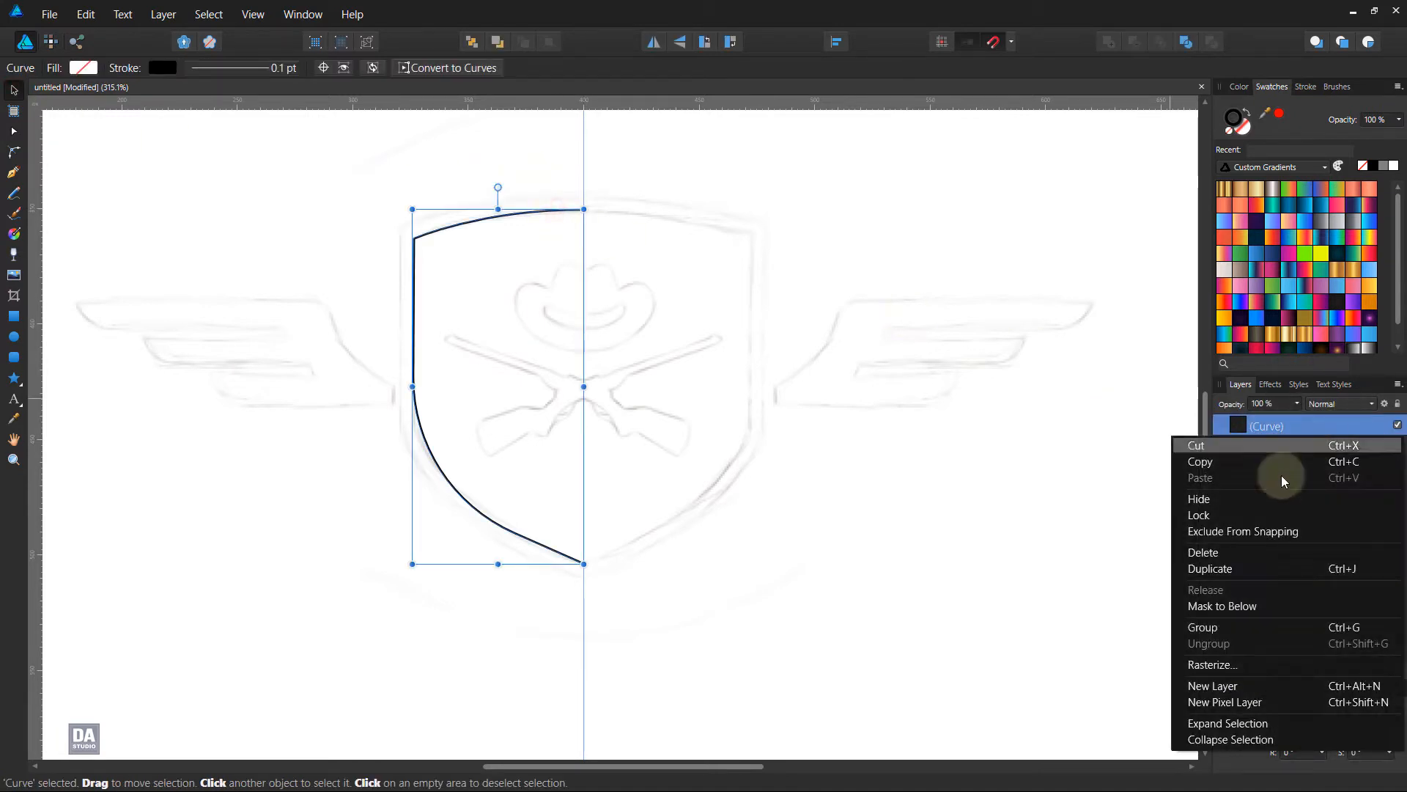
pyautogui.click(1237, 570)
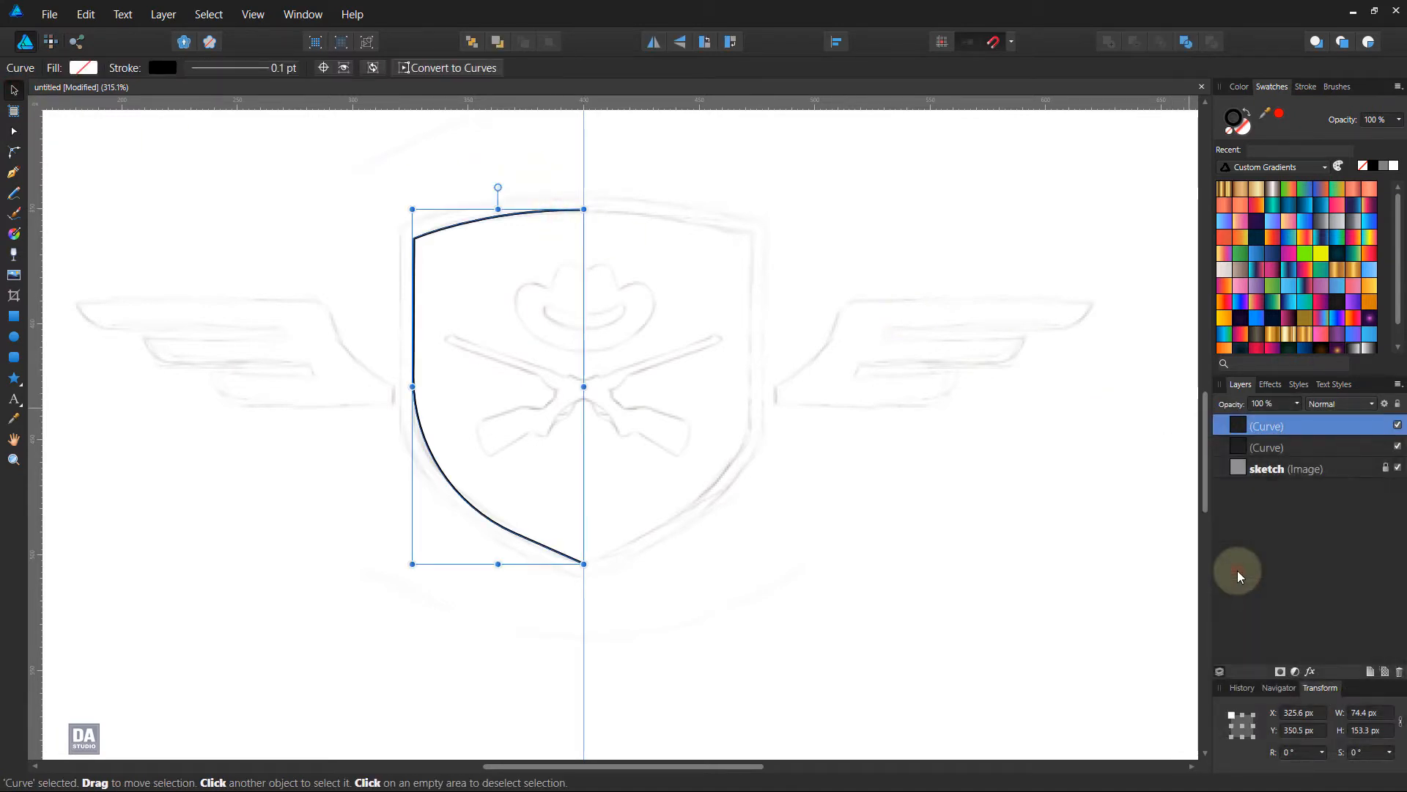
pyautogui.click(650, 44)
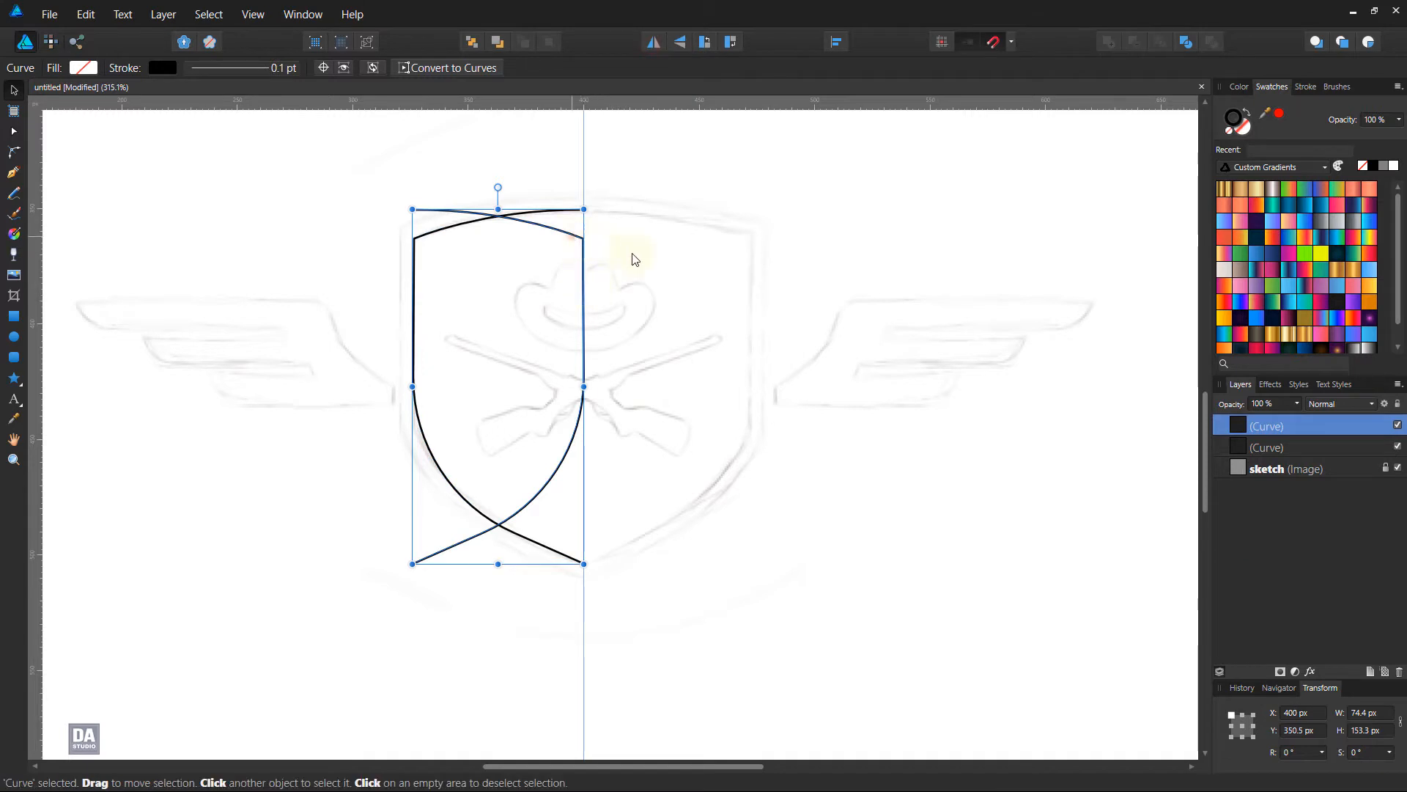
pyautogui.moveTo(569, 260); pyautogui.dragTo(741, 261)
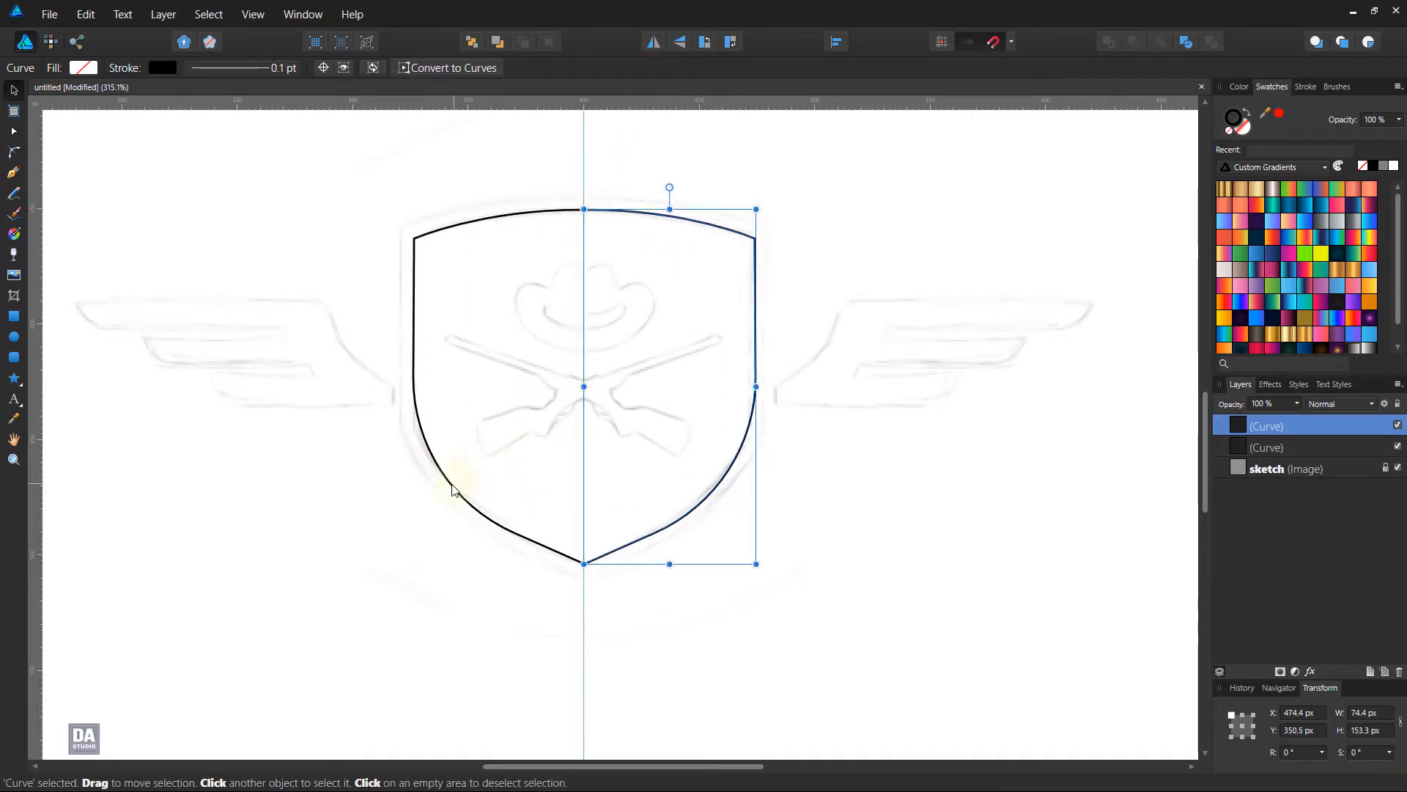
# - Join the two half-shield curves into a single curve and close it
pyautogui.keyDown('shift'); pyautogui.click(454, 490); pyautogui.keyUp('shift')
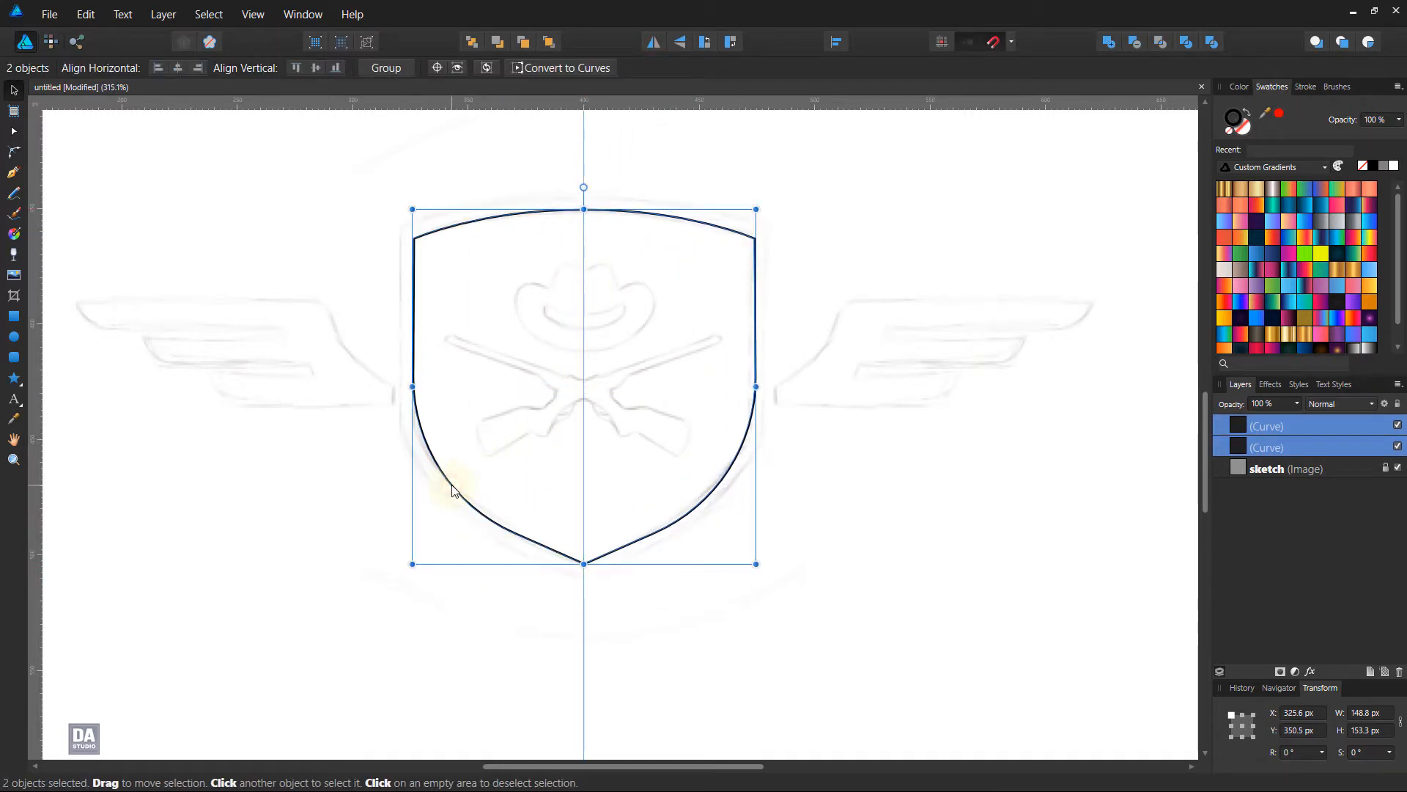
pyautogui.click(14, 131)
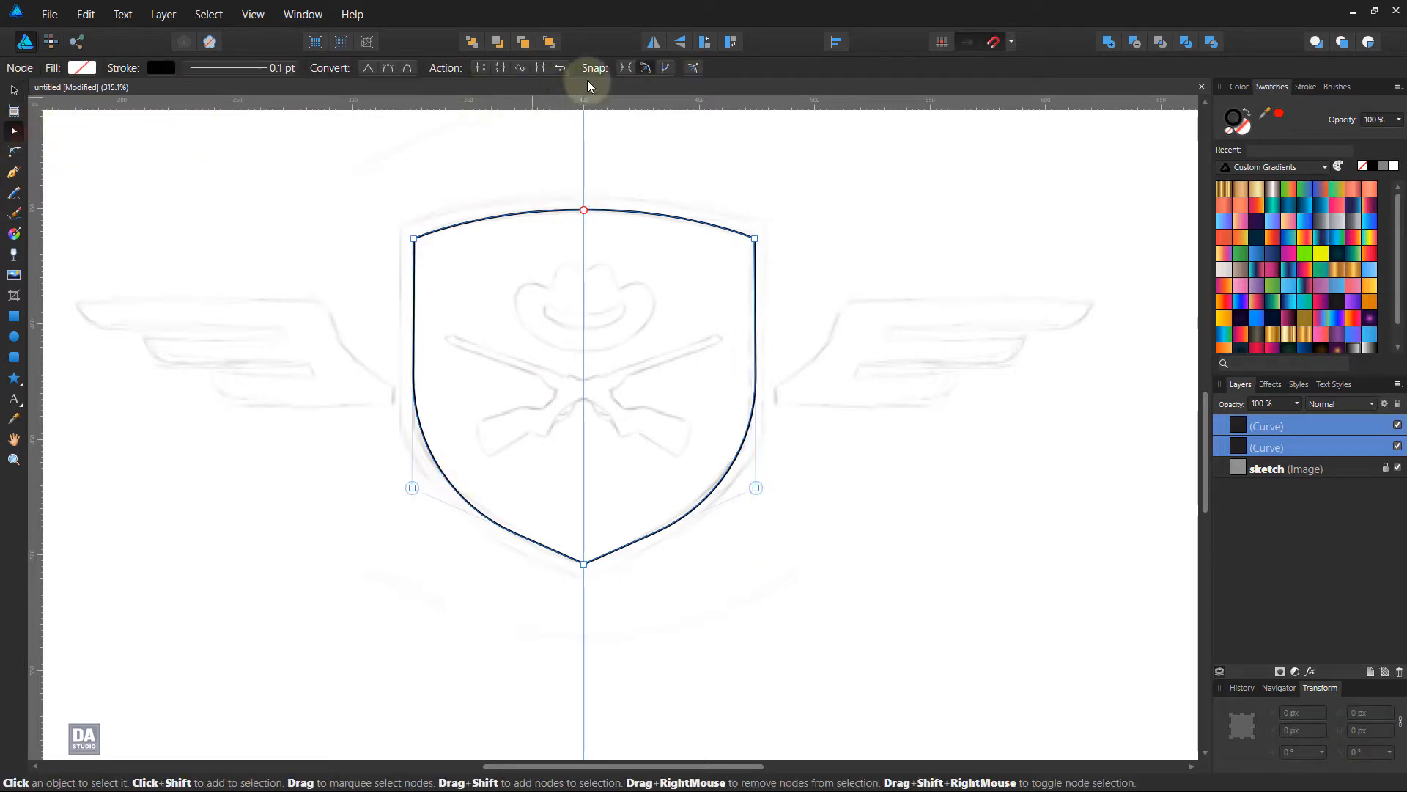
pyautogui.click(543, 68)
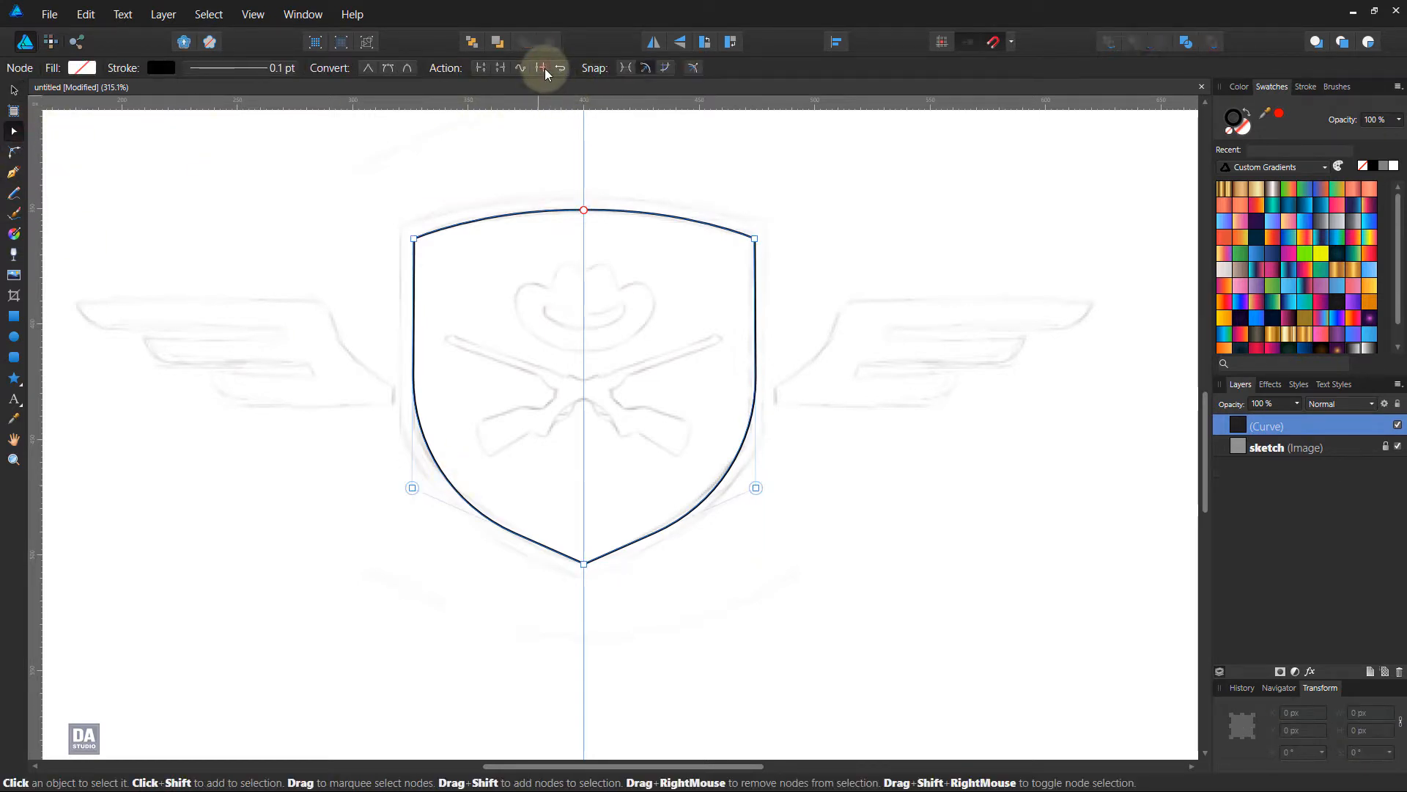
pyautogui.click(499, 69)
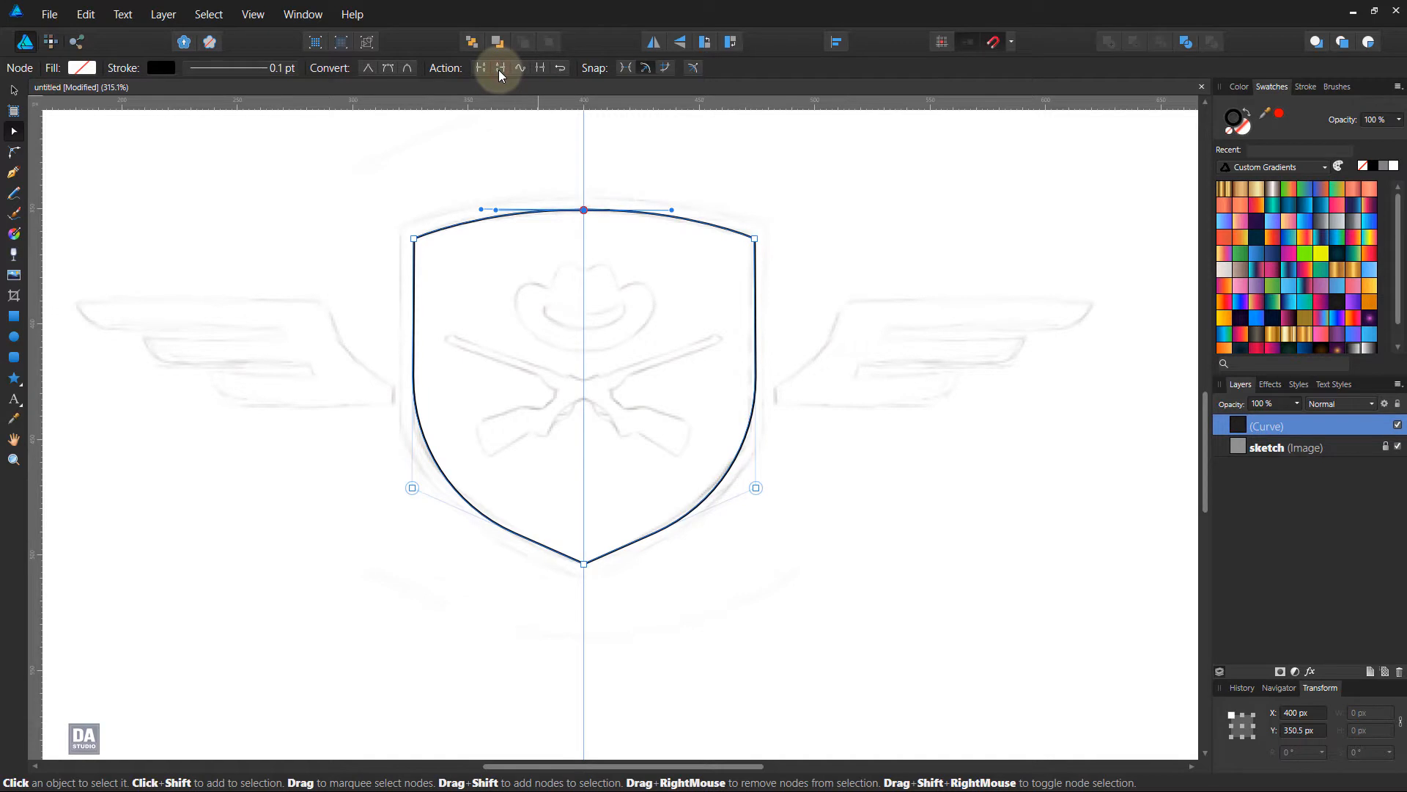
pyautogui.click(697, 208)
pyautogui.click(650, 227)
# - Swap the shield's stroke and fill to test it as a solid shape, and restore the outline and its position
pyautogui.scroll(2, 584, 261)
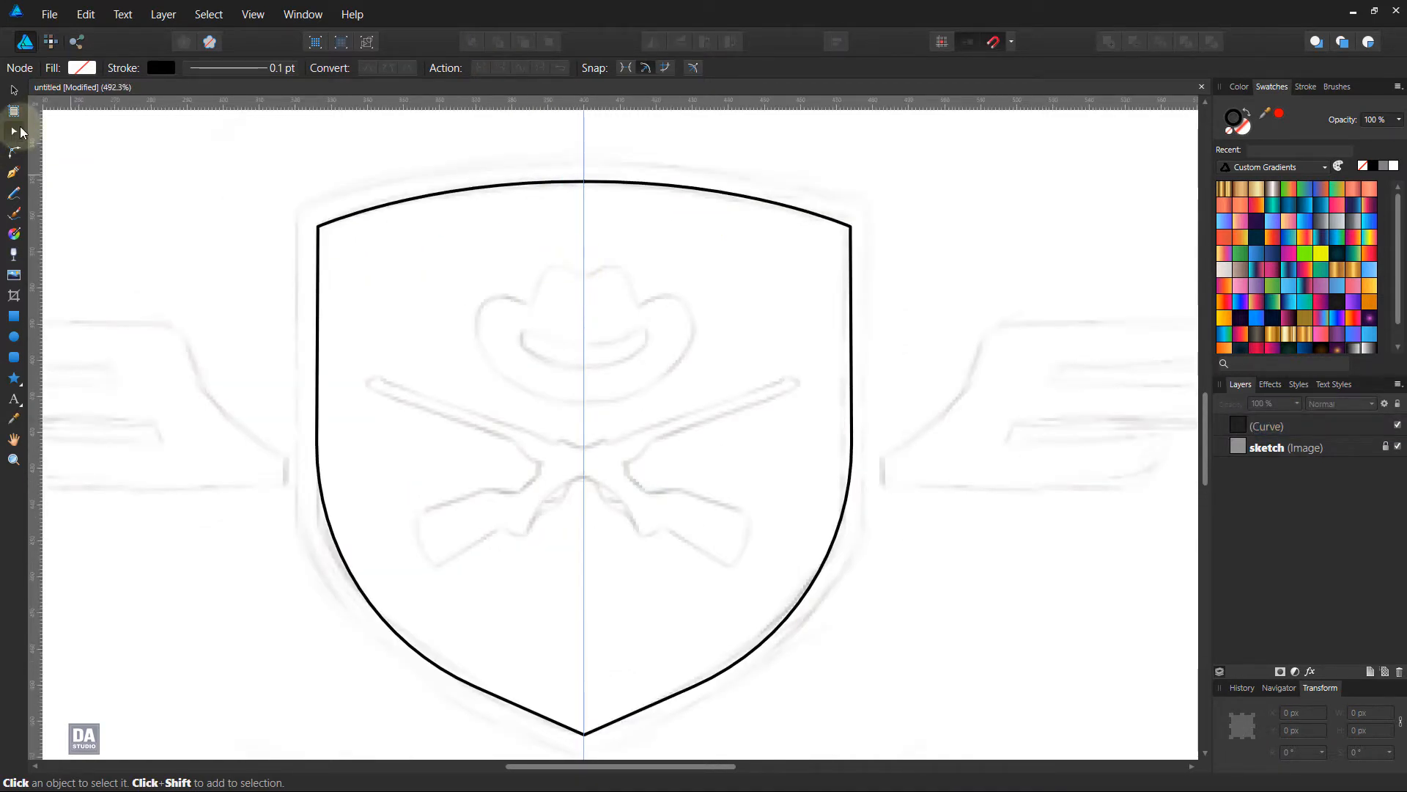
pyautogui.click(16, 92)
pyautogui.click(572, 179)
pyautogui.click(599, 186)
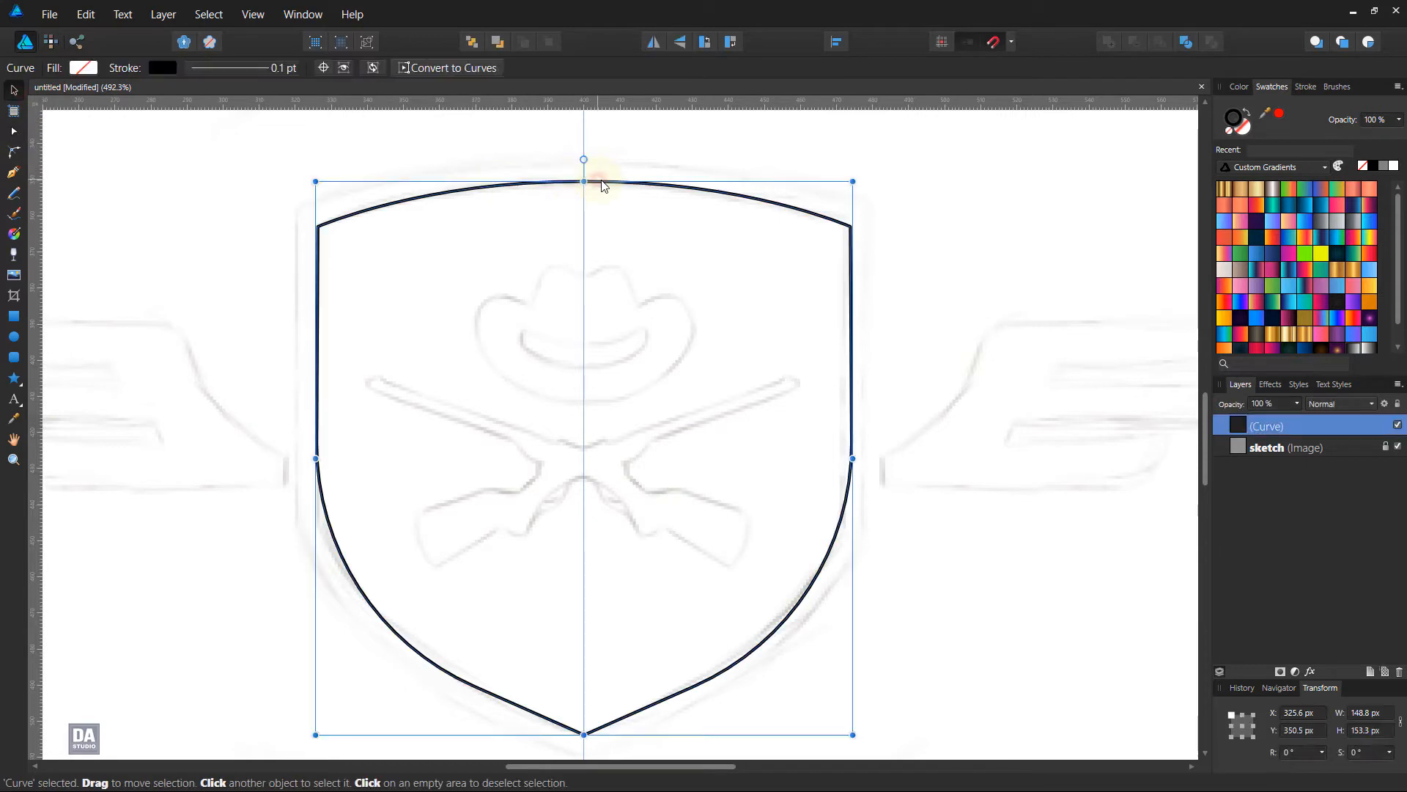
pyautogui.click(1247, 111)
pyautogui.click(979, 292)
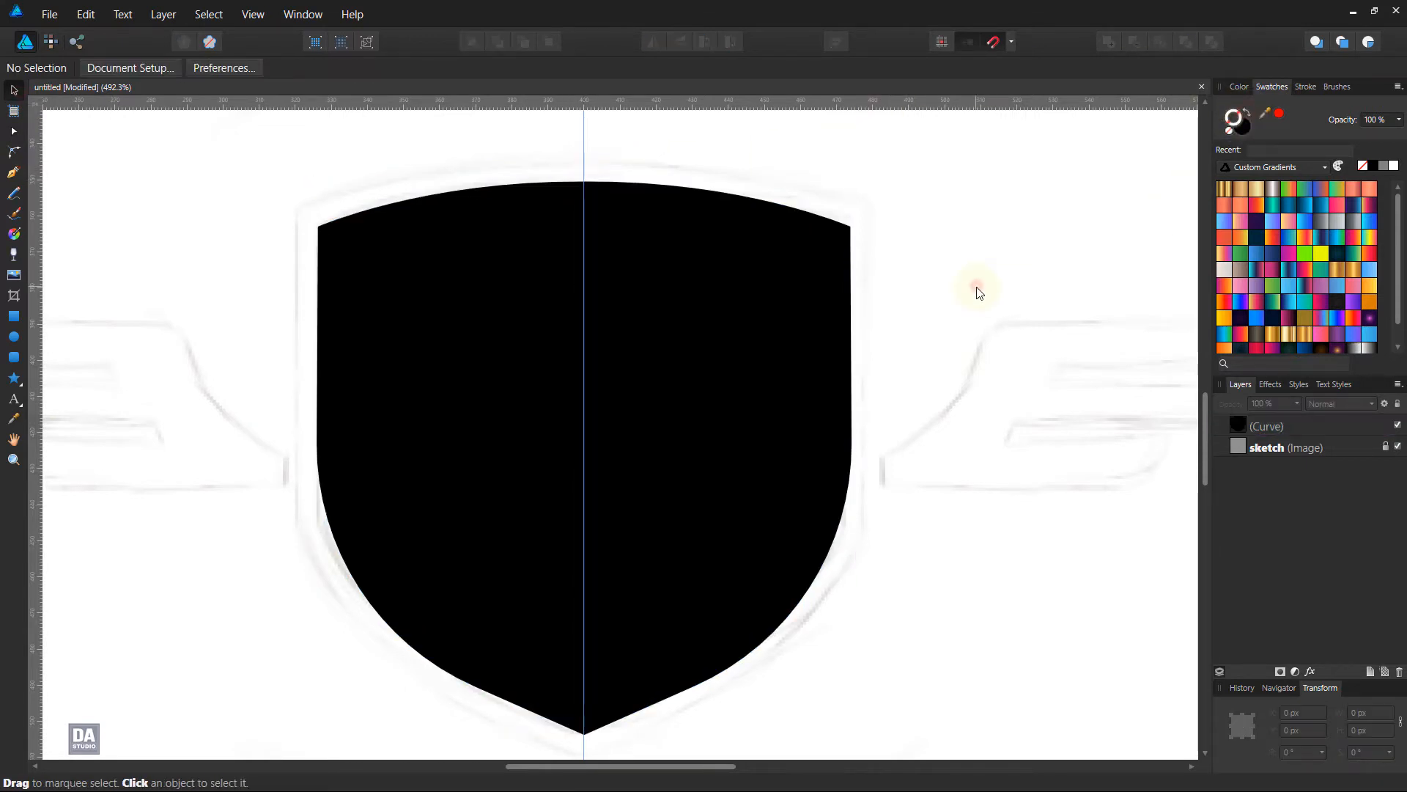
pyautogui.moveTo(667, 417); pyautogui.dragTo(875, 403)
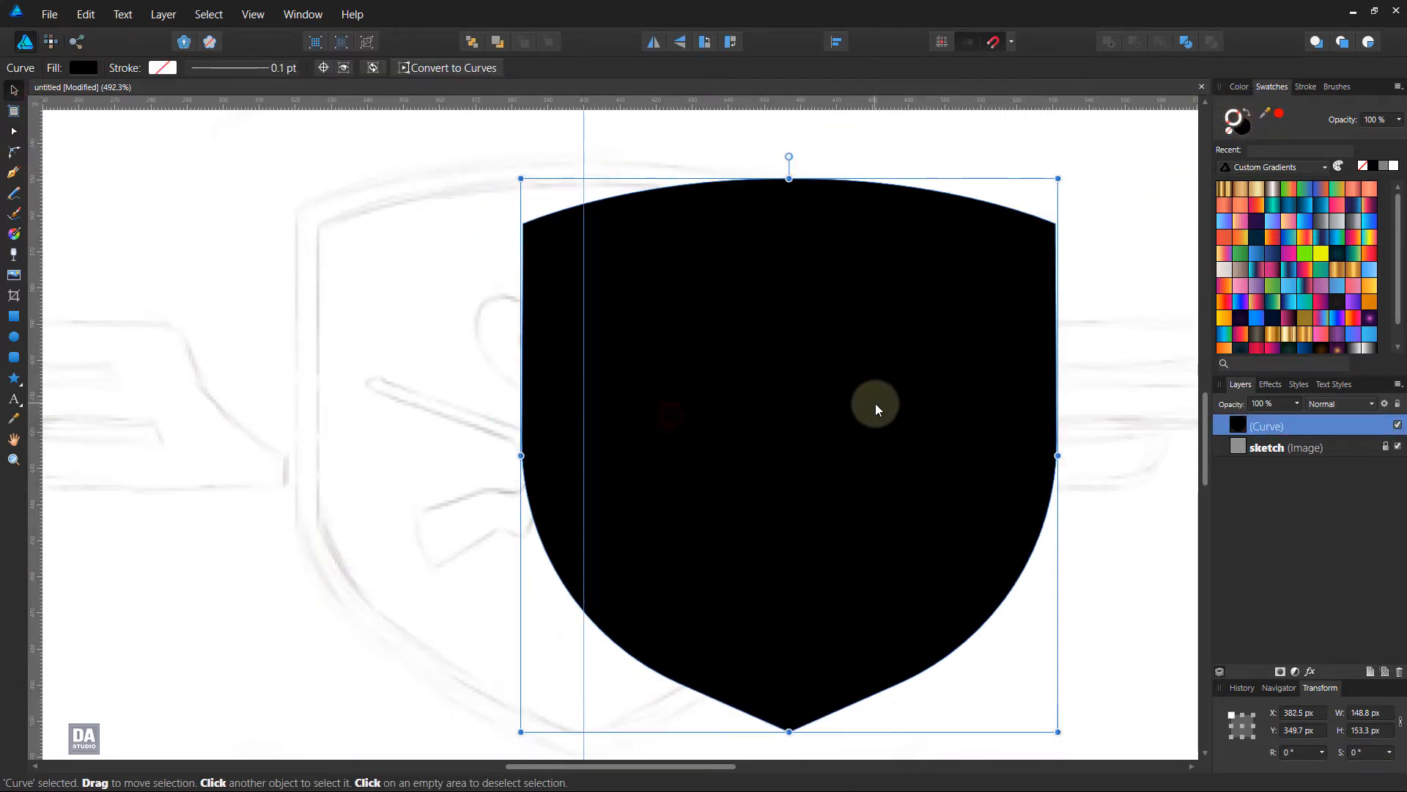
pyautogui.hotkey('ctrl', 'z')
pyautogui.click(911, 396)
pyautogui.click(818, 418)
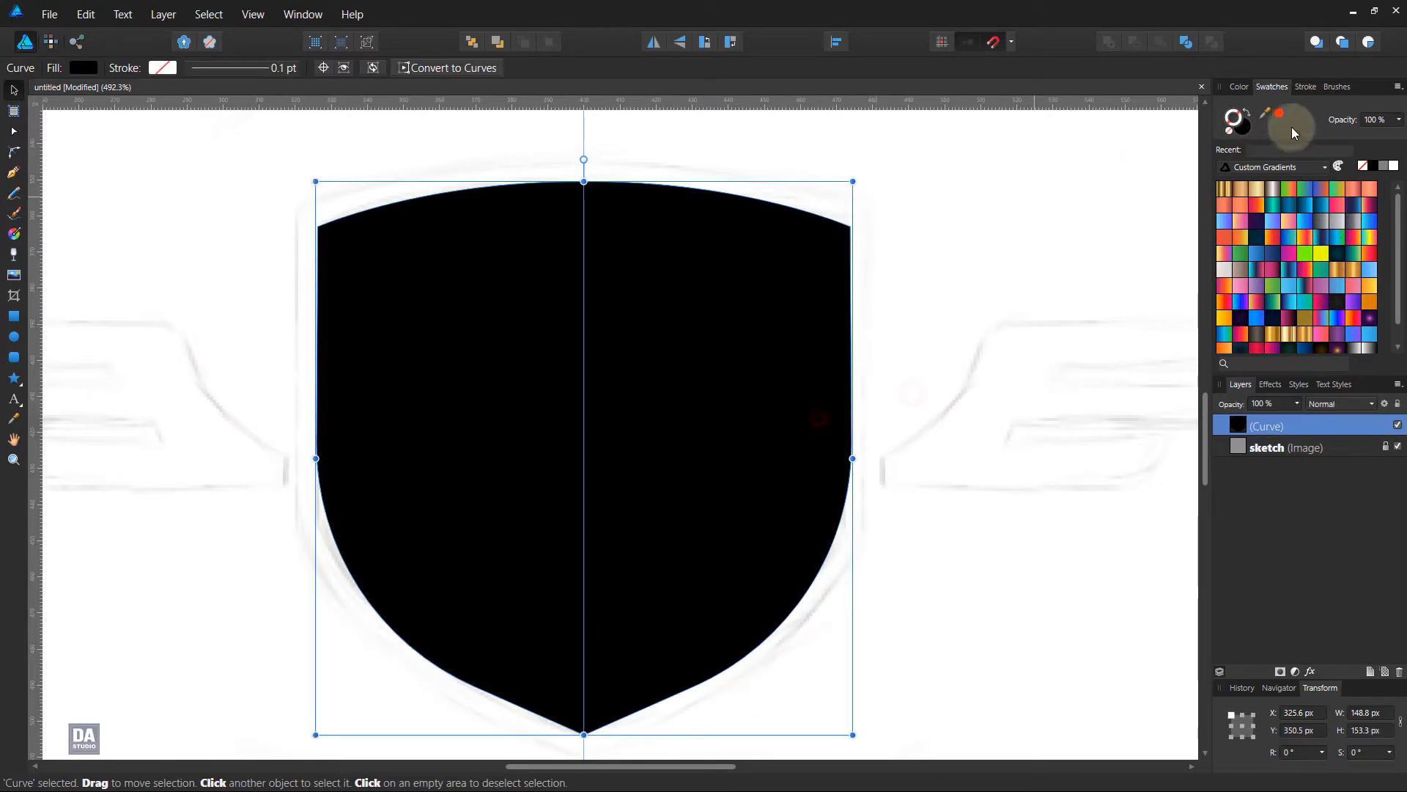
pyautogui.click(1246, 113)
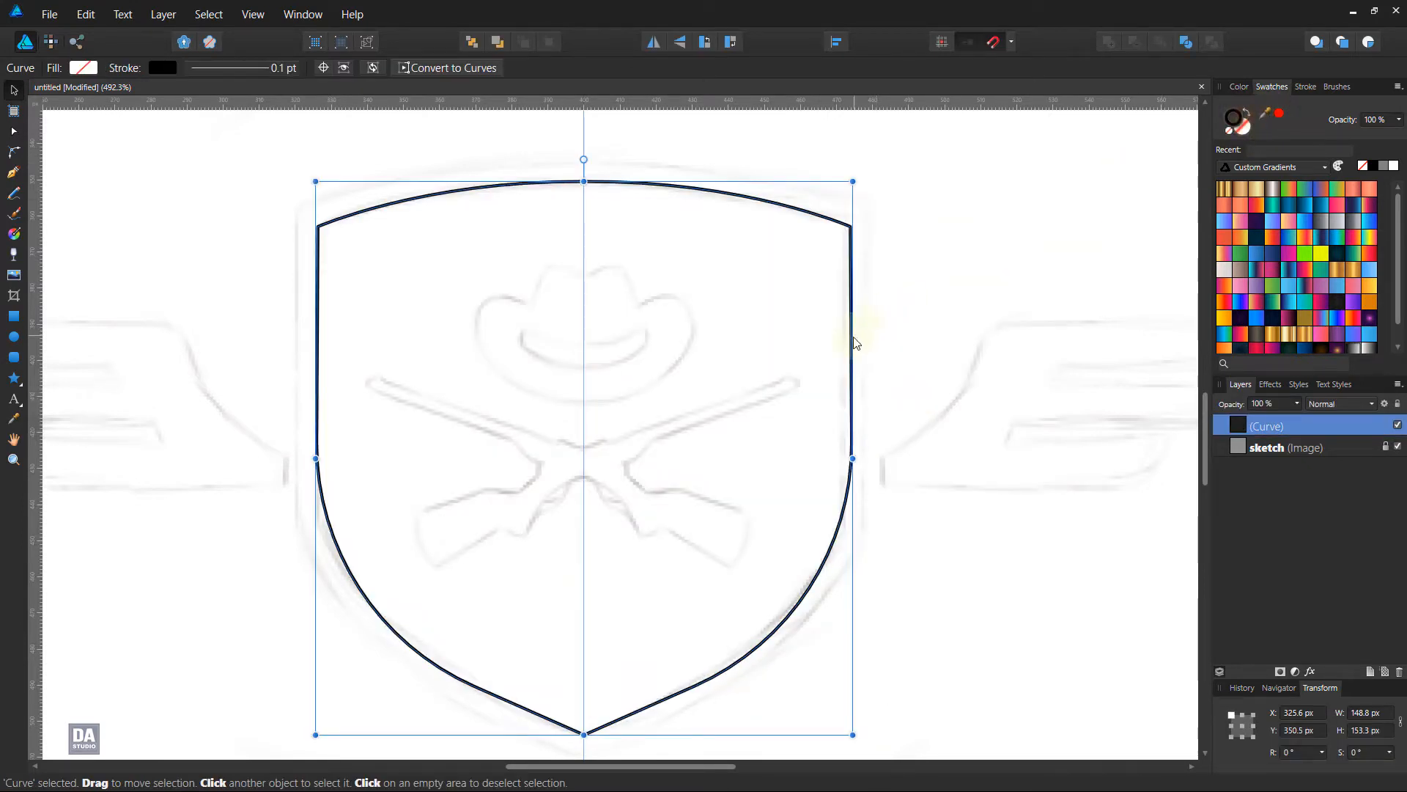
# - Duplicate the shield outline and enlarge the copy from its centre to match the sketch's outer border
pyautogui.rightClick(1279, 427)
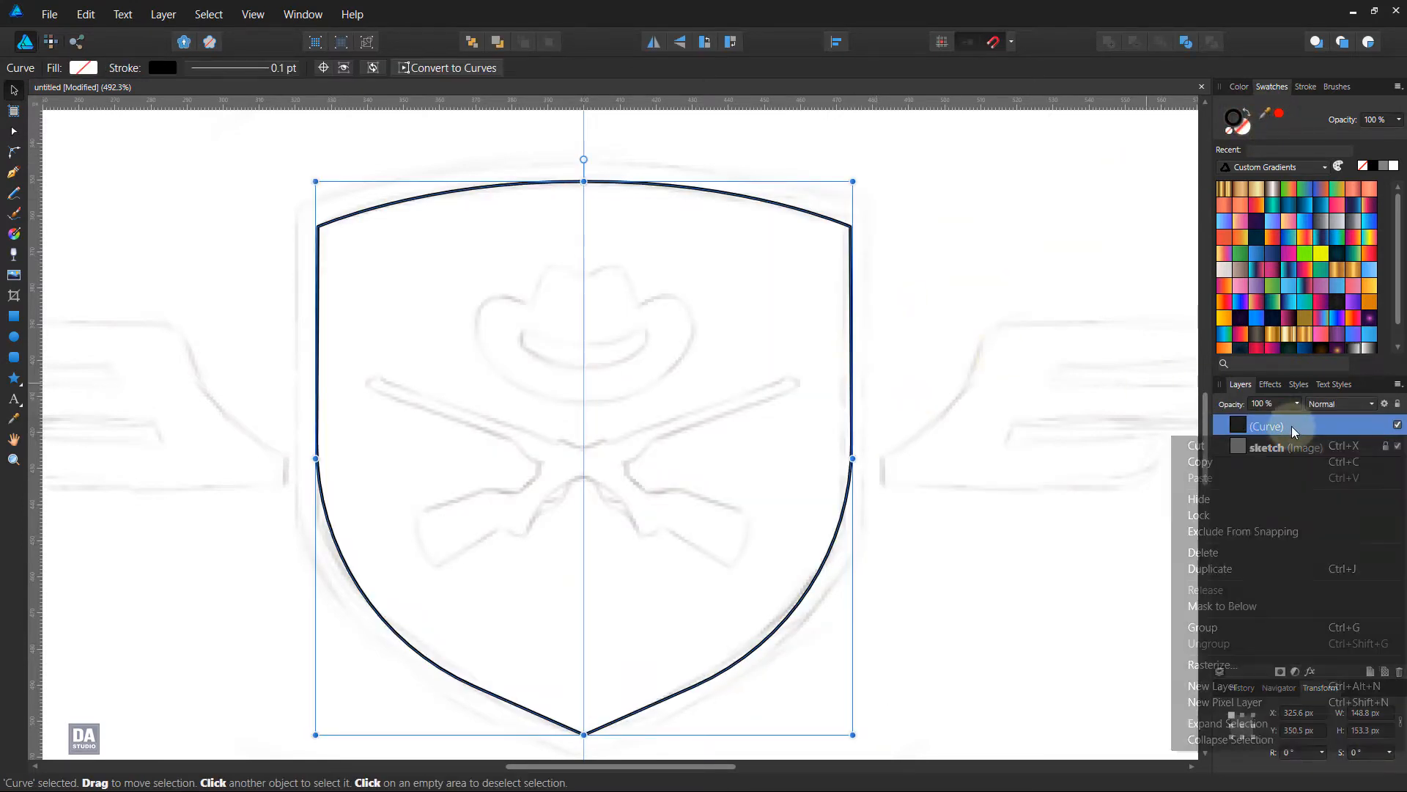
pyautogui.click(1232, 571)
pyautogui.moveTo(853, 181); pyautogui.dragTo(872, 158)
pyautogui.click(922, 283)
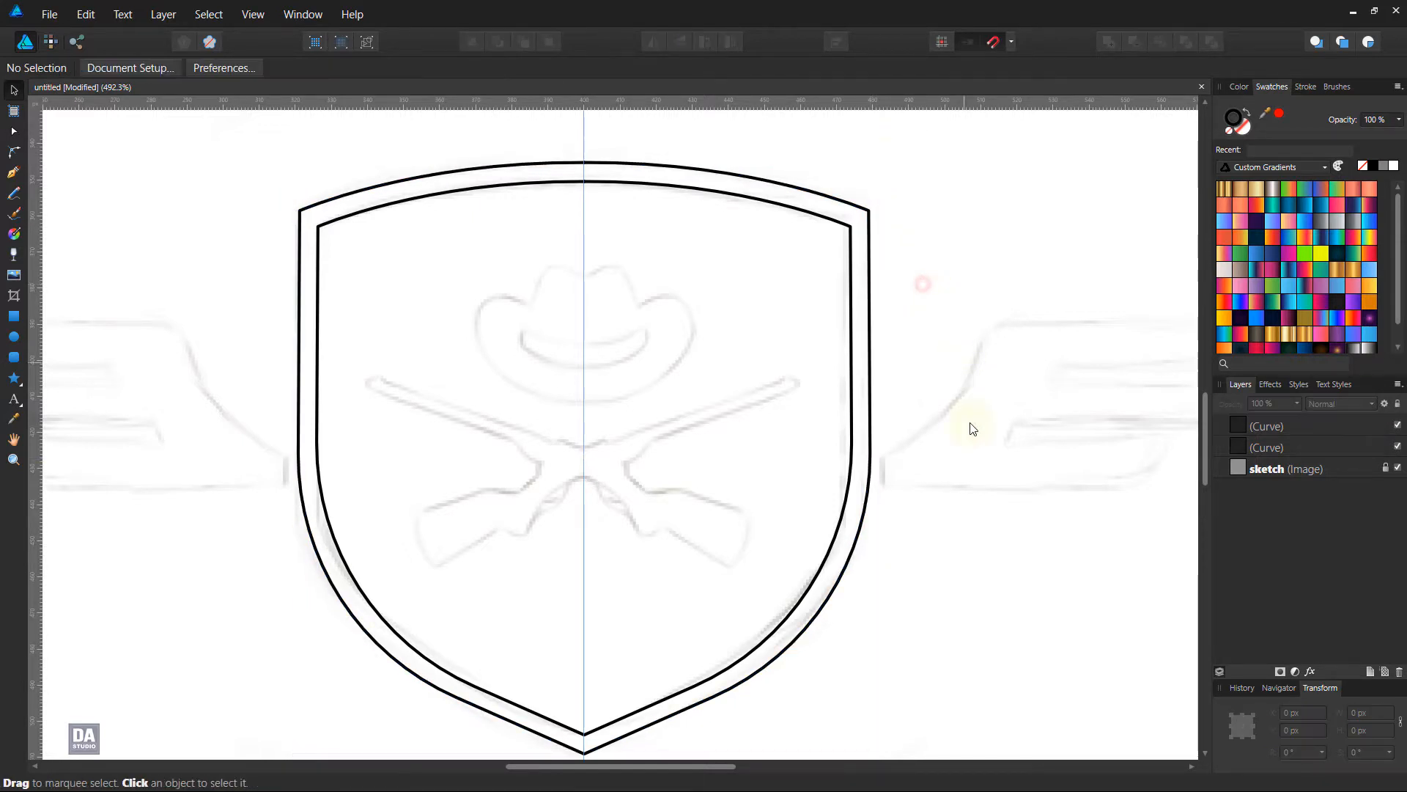
# - Draw a rectangle about 103 by 13 px over the right wing's top feather, with black fill and no stroke
pyautogui.moveTo(745, 441)
pyautogui.mouseDown()
pyautogui.moveTo(716, 368)
pyautogui.moveTo(484, 438)
pyautogui.mouseUp()
pyautogui.moveTo(751, 360); pyautogui.dragTo(656, 392)
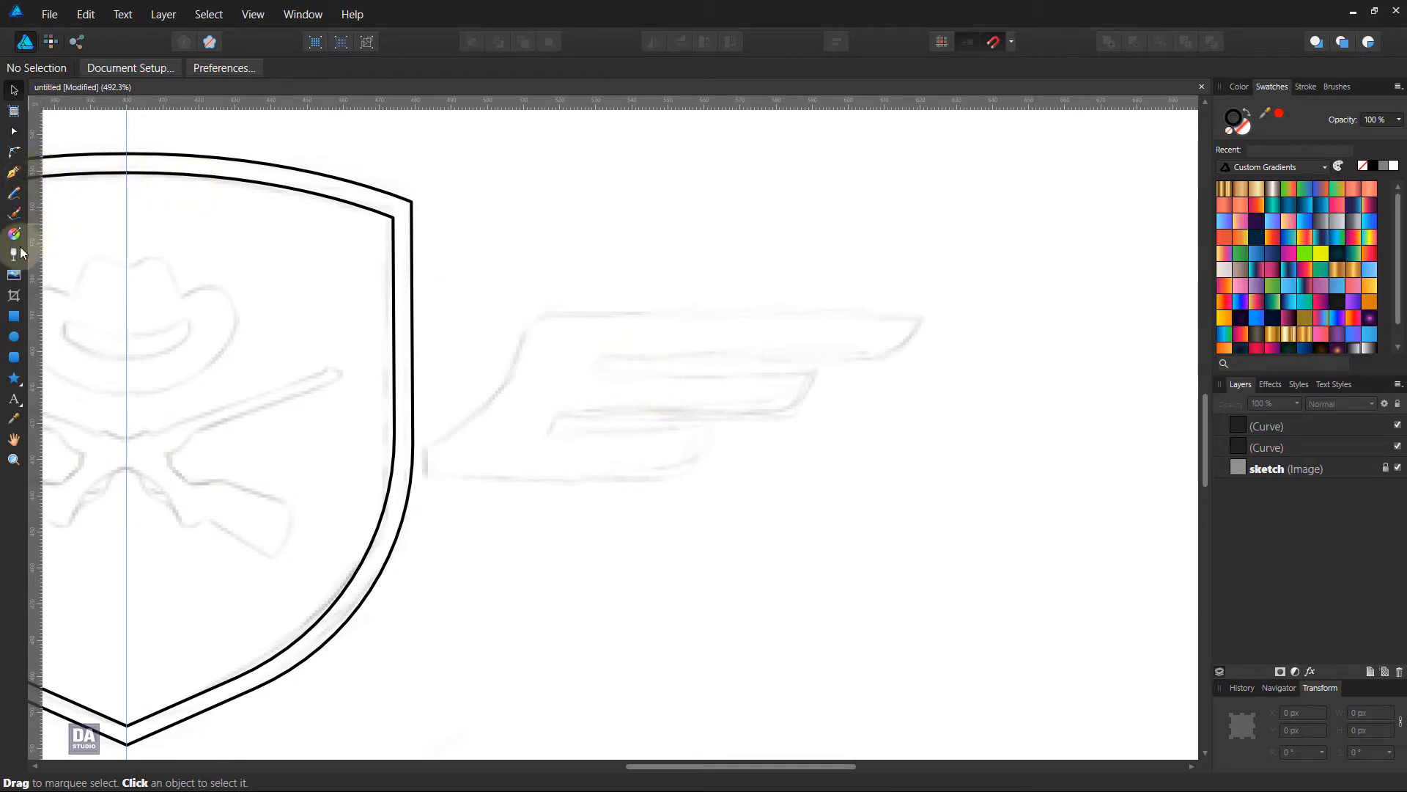
pyautogui.click(13, 316)
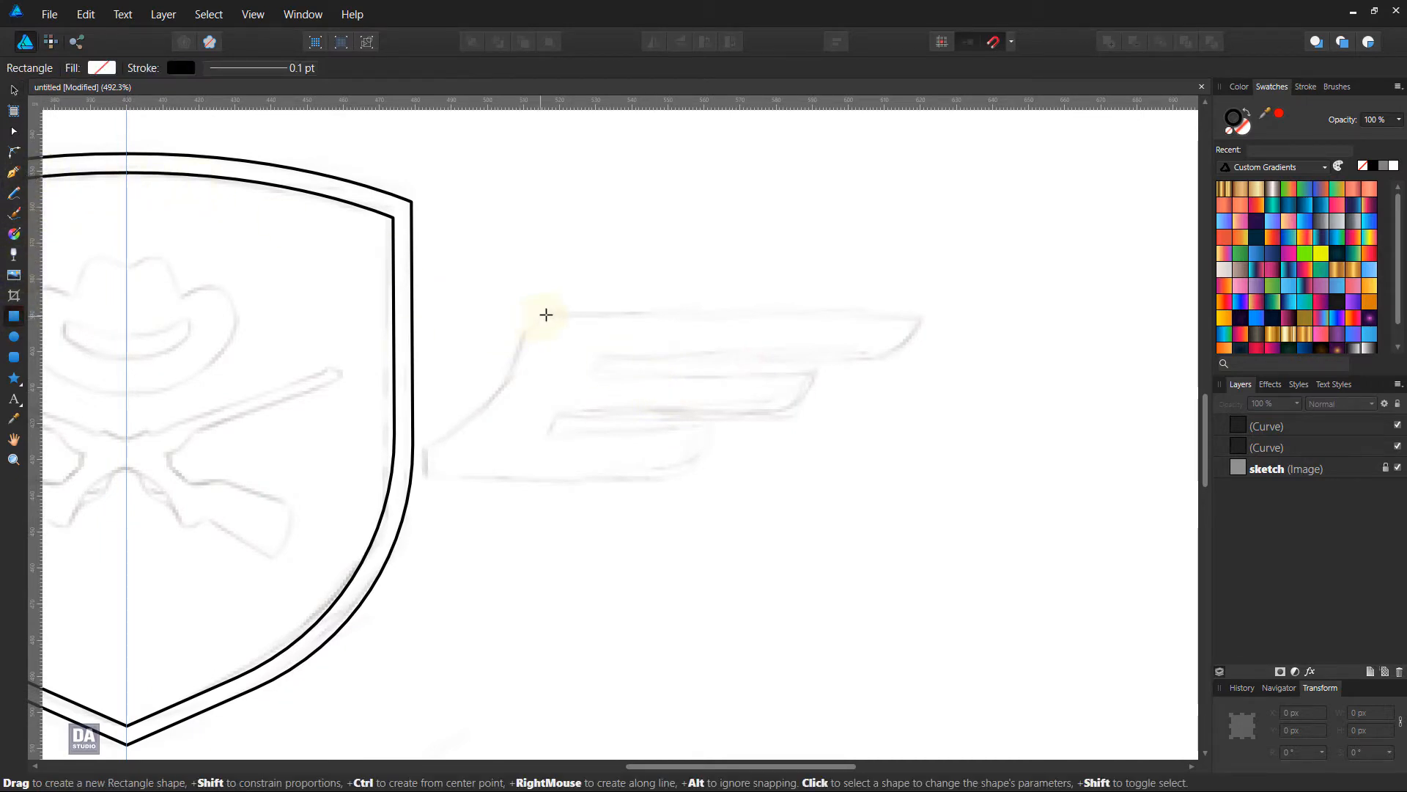
pyautogui.moveTo(546, 314)
pyautogui.mouseDown()
pyautogui.moveTo(850, 336)
pyautogui.moveTo(920, 360)
pyautogui.mouseUp()
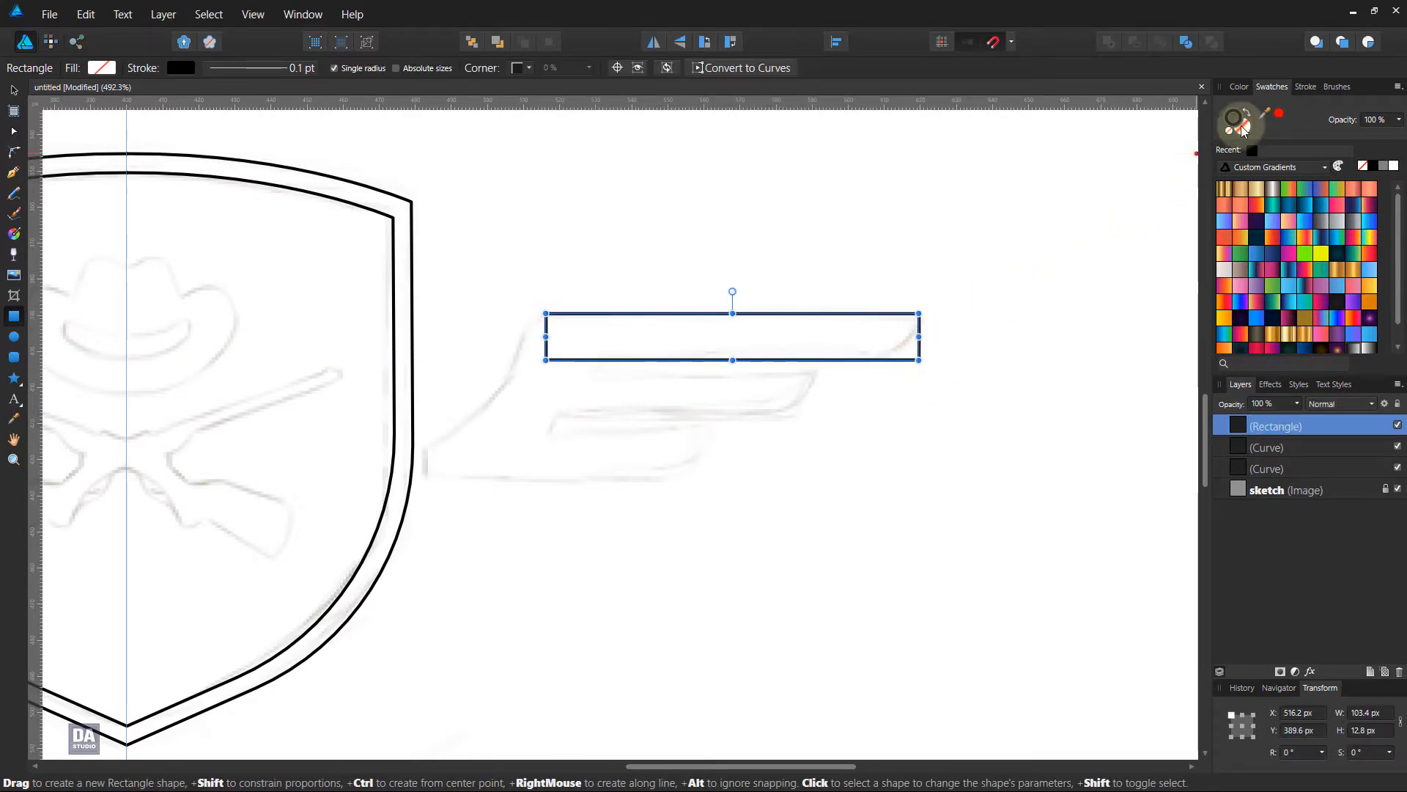
pyautogui.hotkey('shift', 'x')
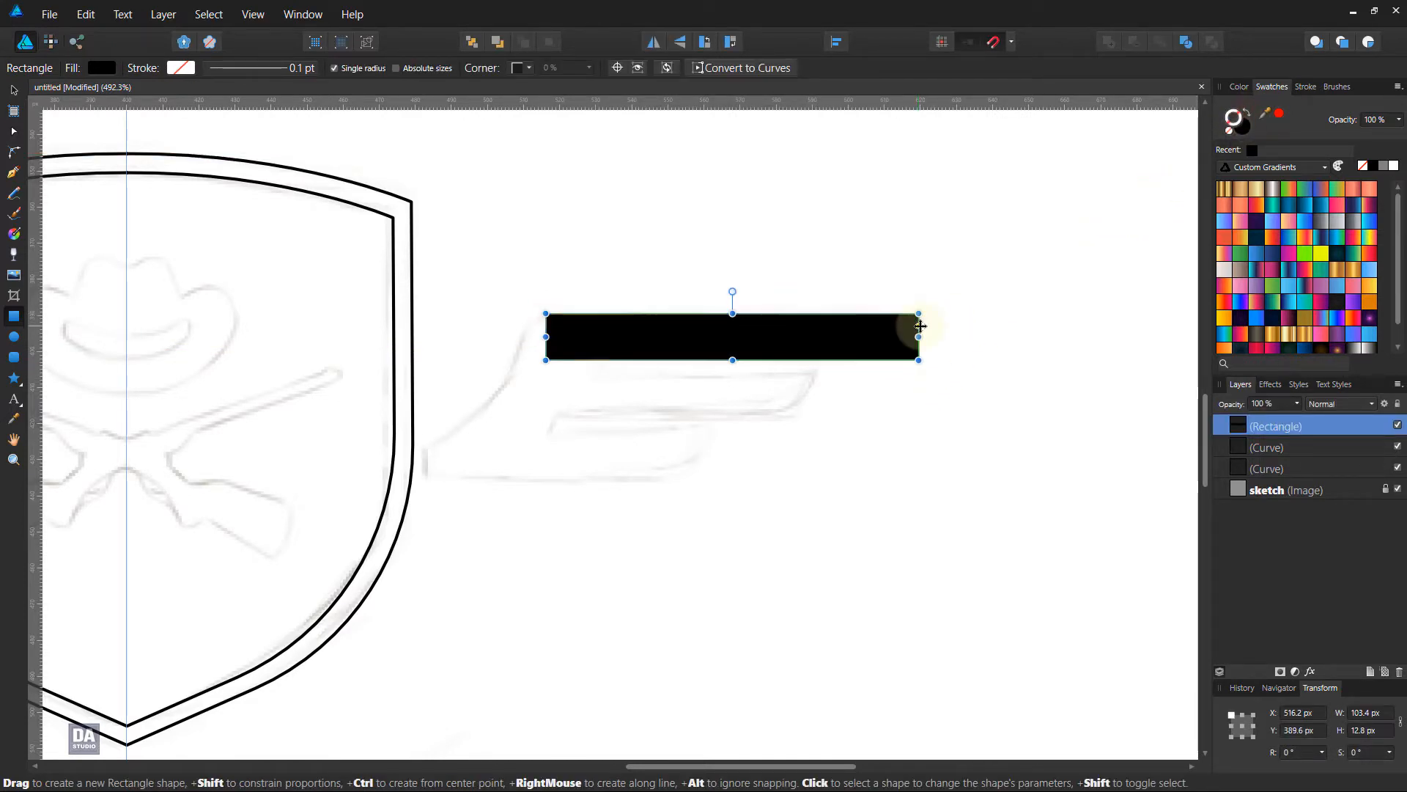
# - Make two copies of the black bar, evenly stacked below it at about Y 406 px and Y 422 px
pyautogui.press('v')
pyautogui.moveTo(725, 348); pyautogui.dragTo(739, 403)
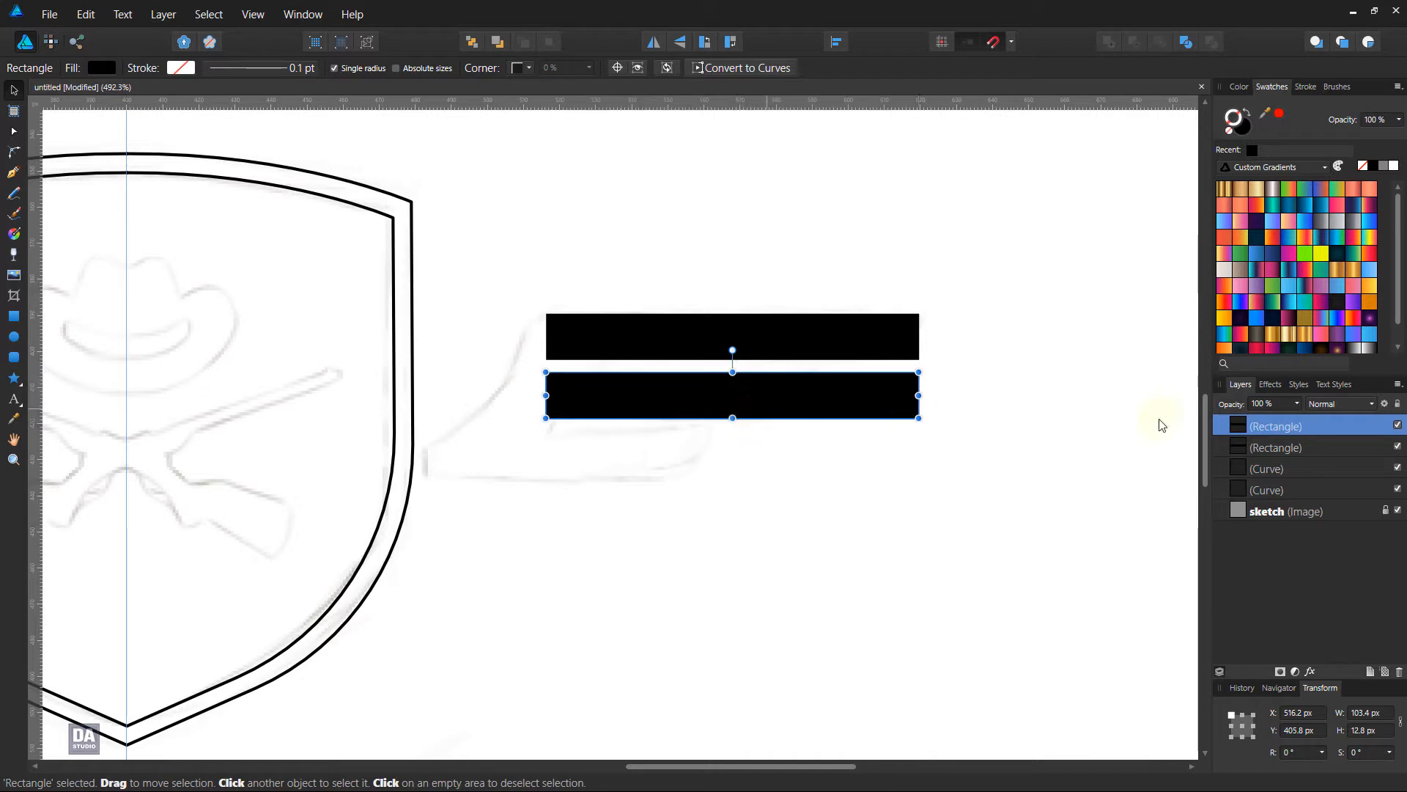
pyautogui.rightClick(1284, 428)
pyautogui.click(1264, 566)
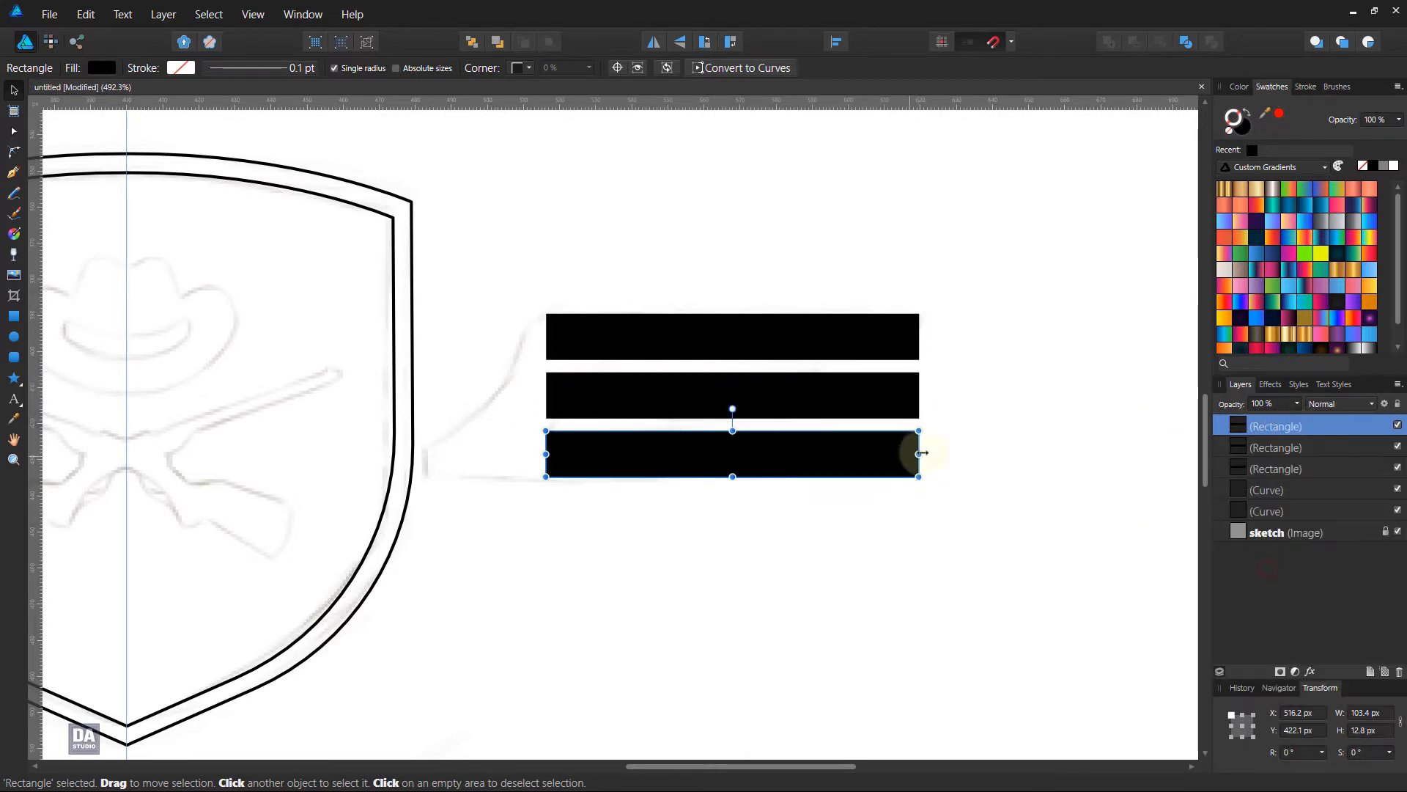
# - Shorten the middle and lower bars from their right ends to match the sketched feather lengths
pyautogui.click(909, 388)
pyautogui.moveTo(919, 395); pyautogui.dragTo(823, 395)
pyautogui.click(908, 469)
pyautogui.moveTo(909, 470); pyautogui.dragTo(722, 476)
pyautogui.click(749, 502)
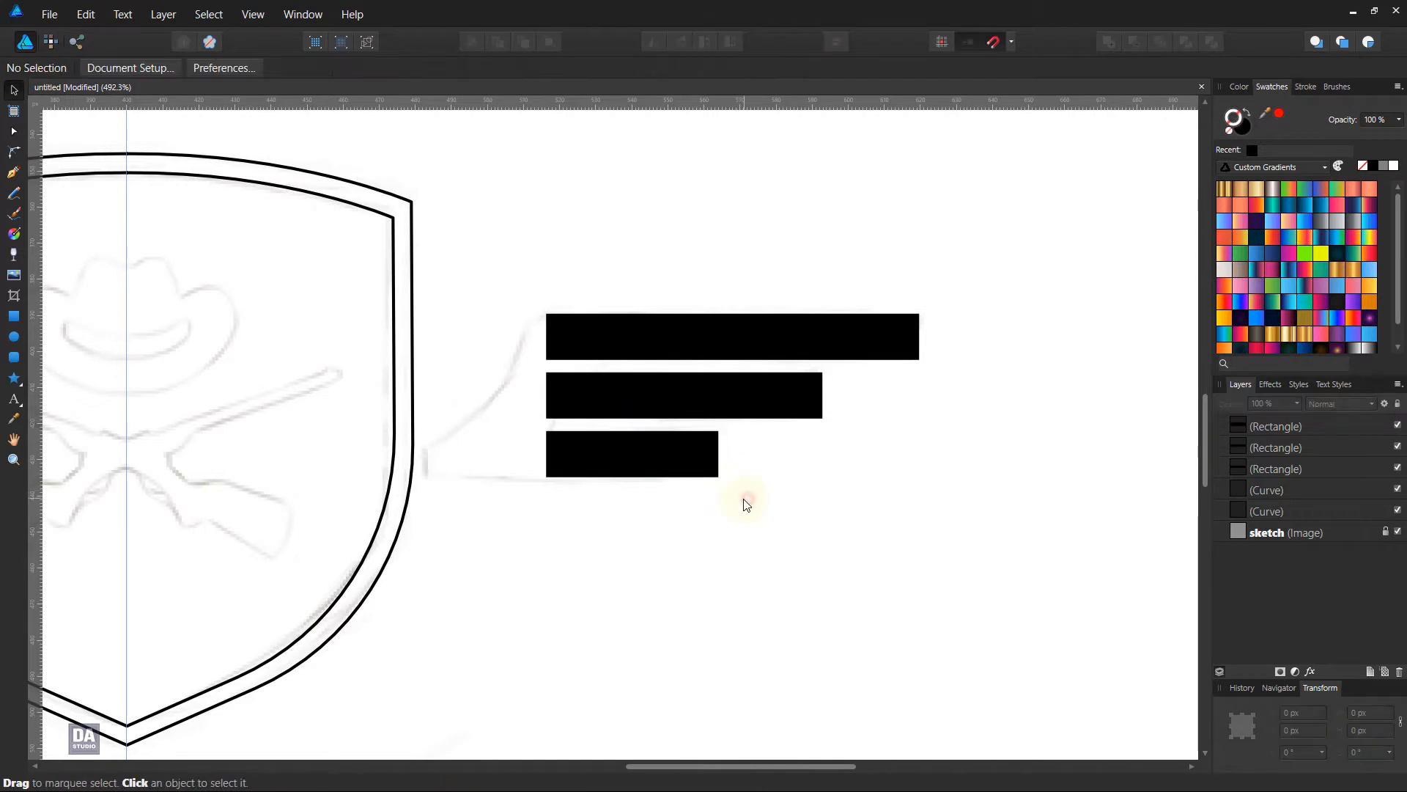
# - Round the lower outer corner of all three black wing bars with the Corner tool to a radius of about 12.8 px
pyautogui.click(14, 154)
pyautogui.click(900, 350)
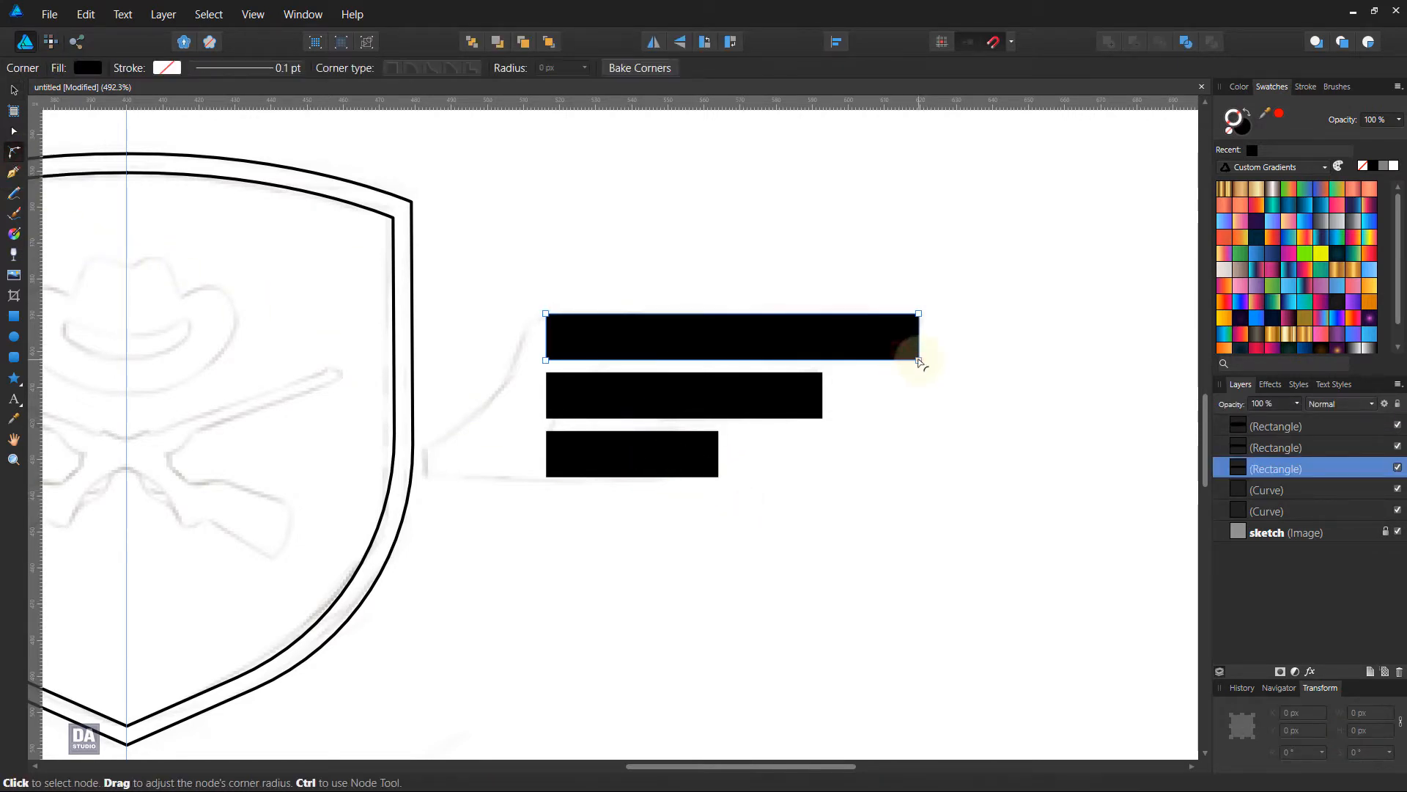
pyautogui.click(919, 361)
pyautogui.click(821, 417)
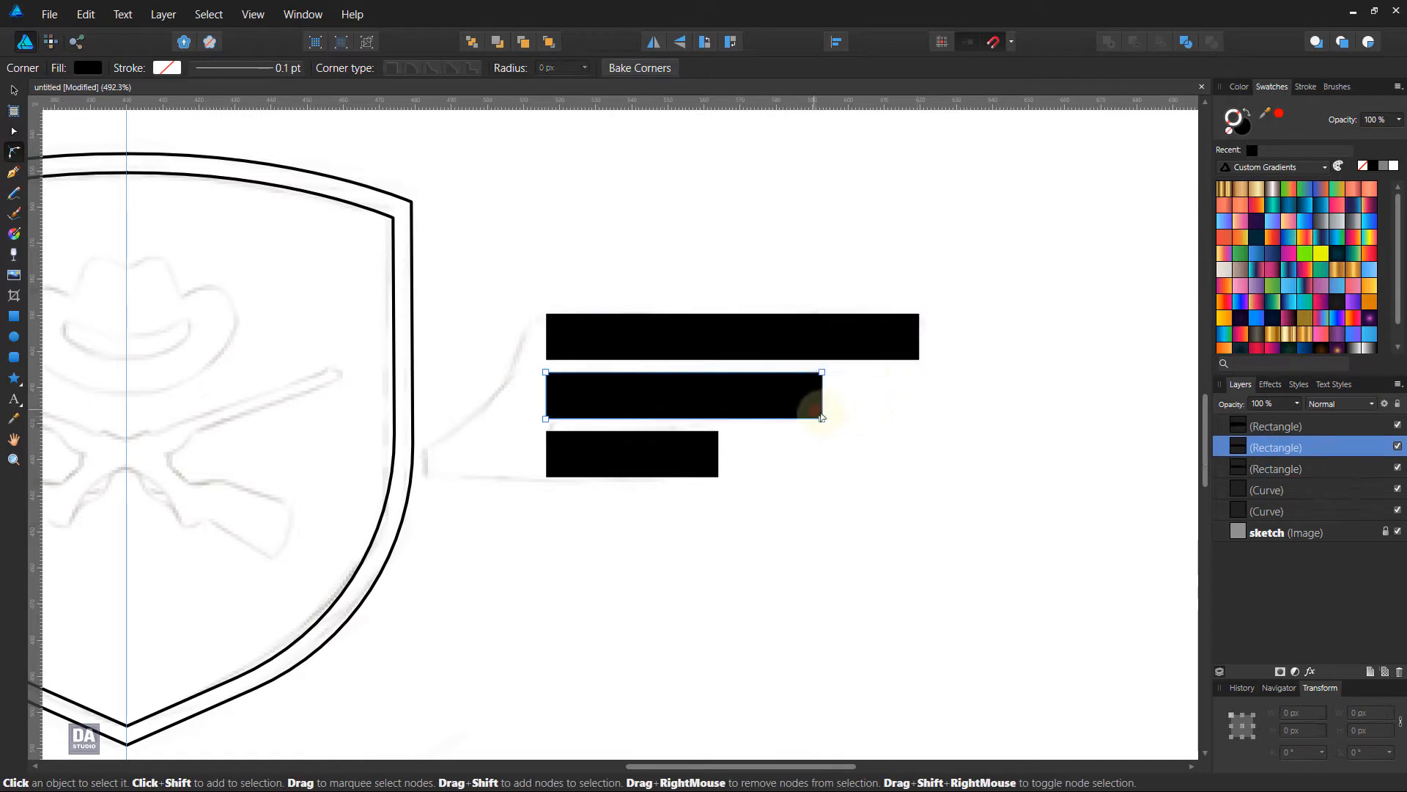
pyautogui.keyDown('shift'); pyautogui.click(907, 337); pyautogui.keyUp('shift')
pyautogui.keyDown('shift'); pyautogui.click(715, 473); pyautogui.keyUp('shift')
pyautogui.moveTo(726, 491); pyautogui.dragTo(704, 466)
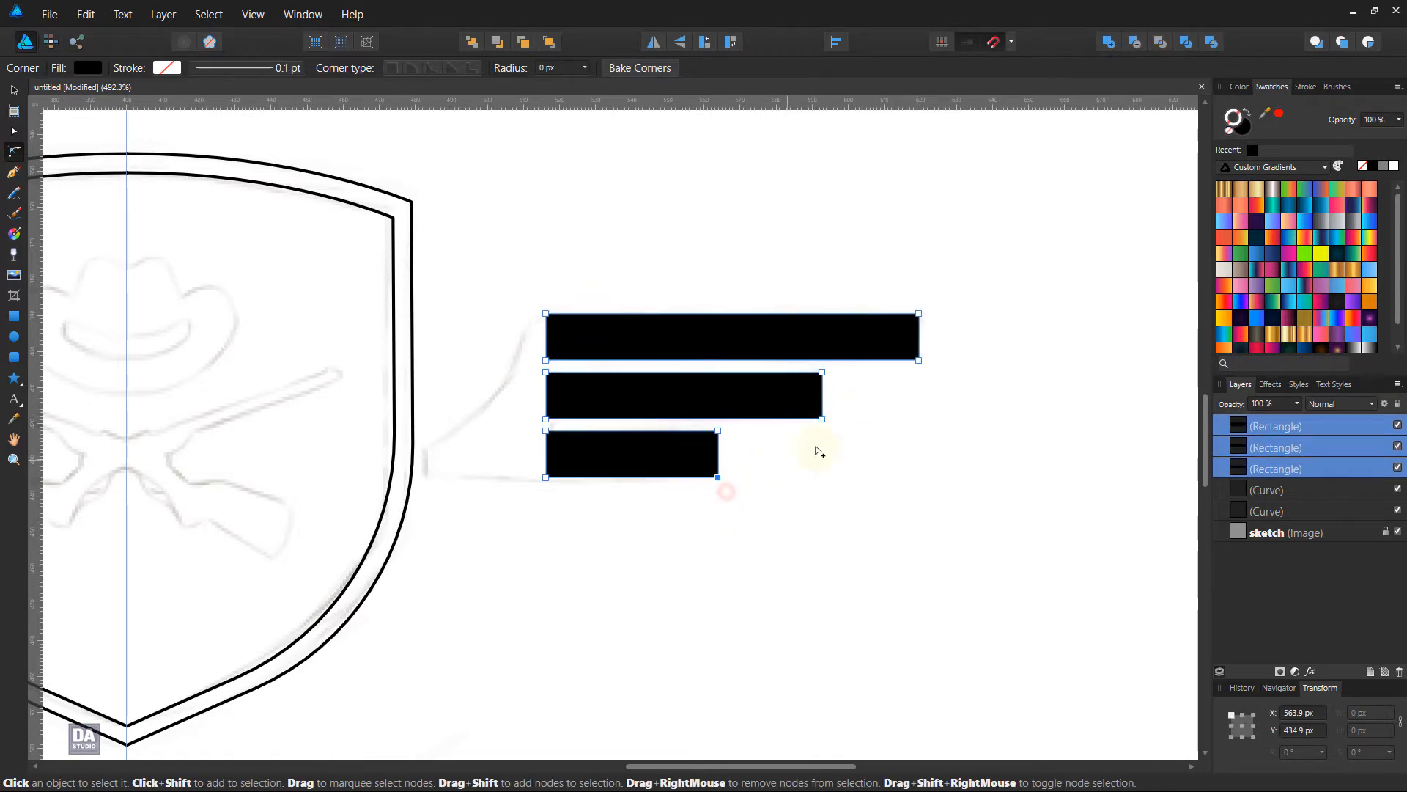
pyautogui.moveTo(832, 429); pyautogui.dragTo(810, 407)
pyautogui.moveTo(920, 375); pyautogui.dragTo(883, 300)
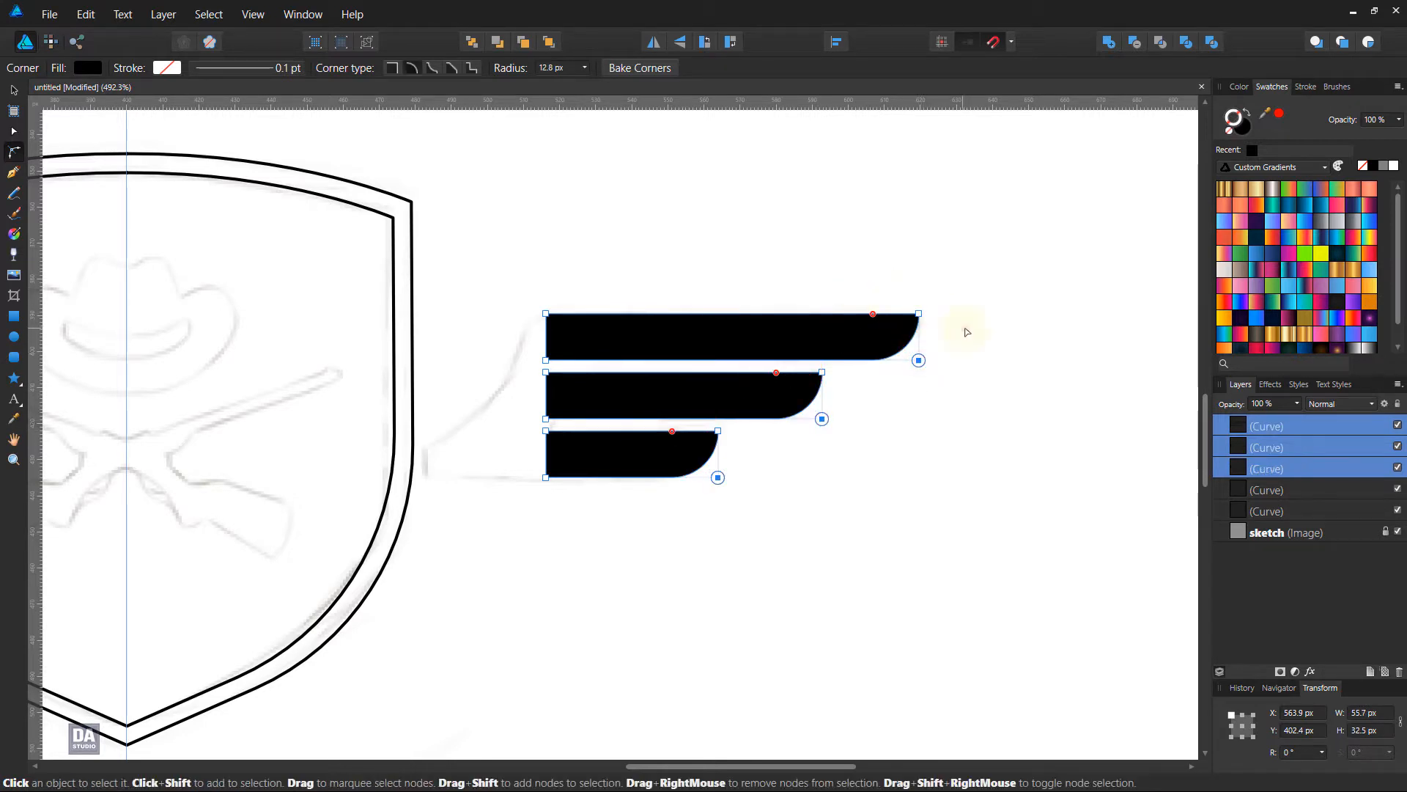
pyautogui.click(965, 327)
# - Trace the sketched wing base with the Pen tool, from the lowest bar's bottom inner corner around to the uppermost bar's top inner corner
pyautogui.moveTo(503, 347); pyautogui.dragTo(623, 329)
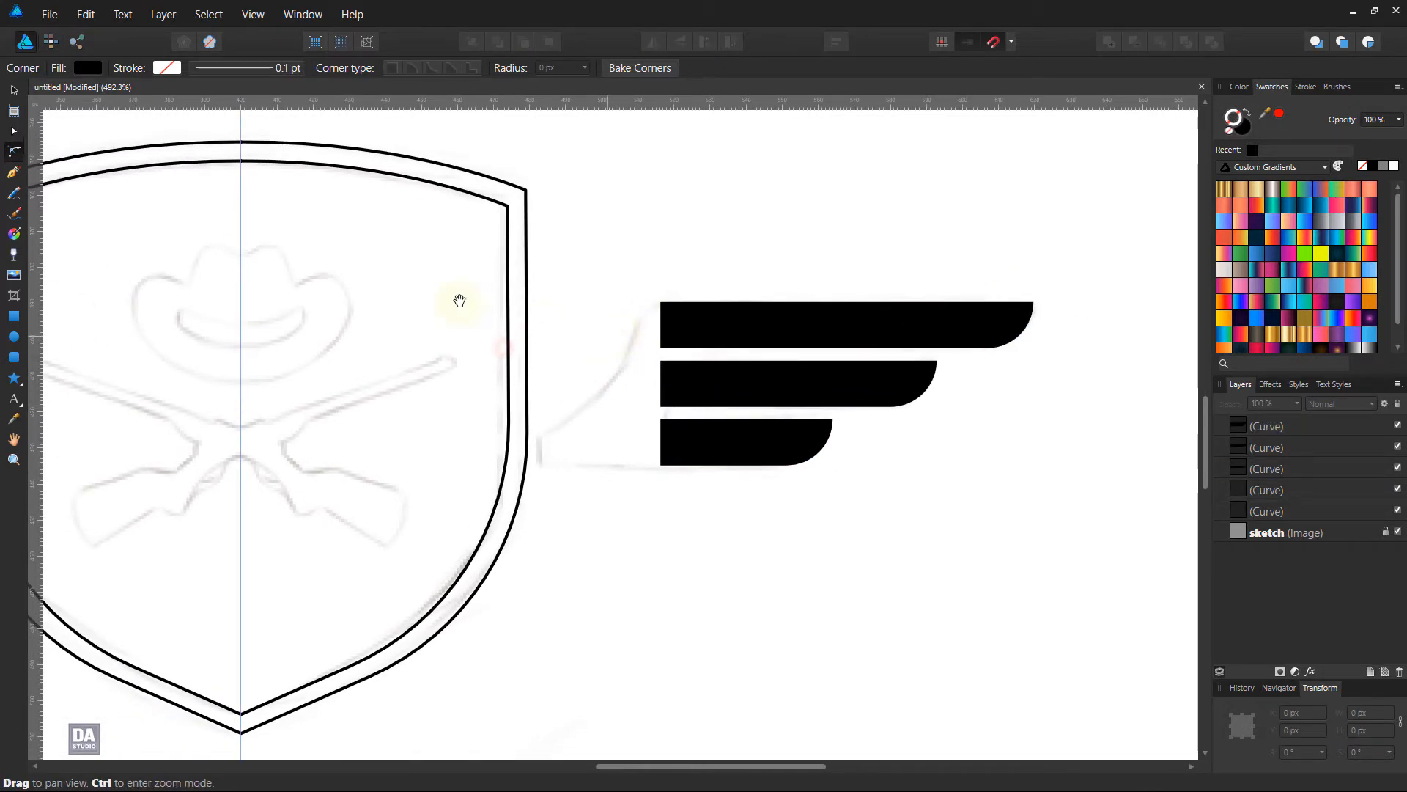
pyautogui.click(15, 172)
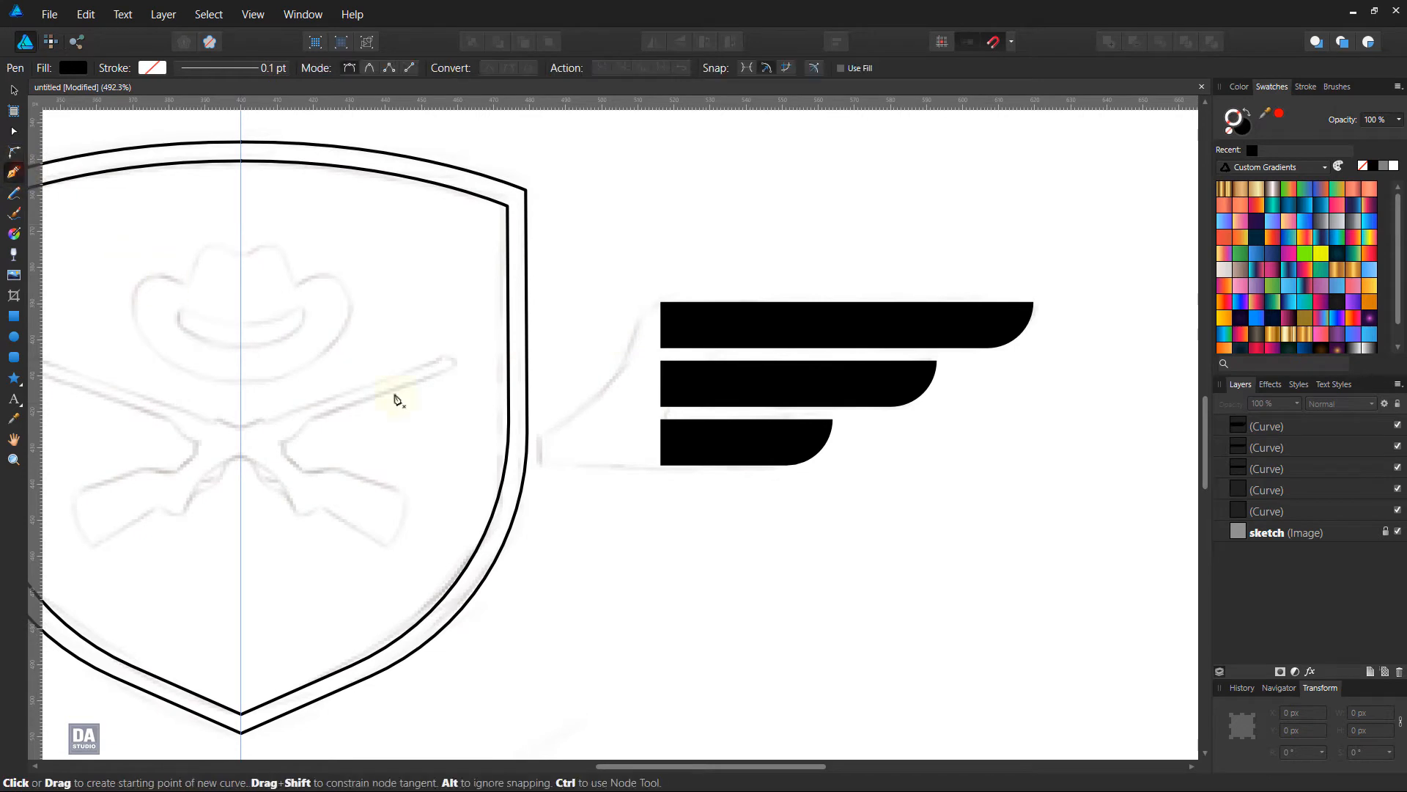
pyautogui.click(660, 466)
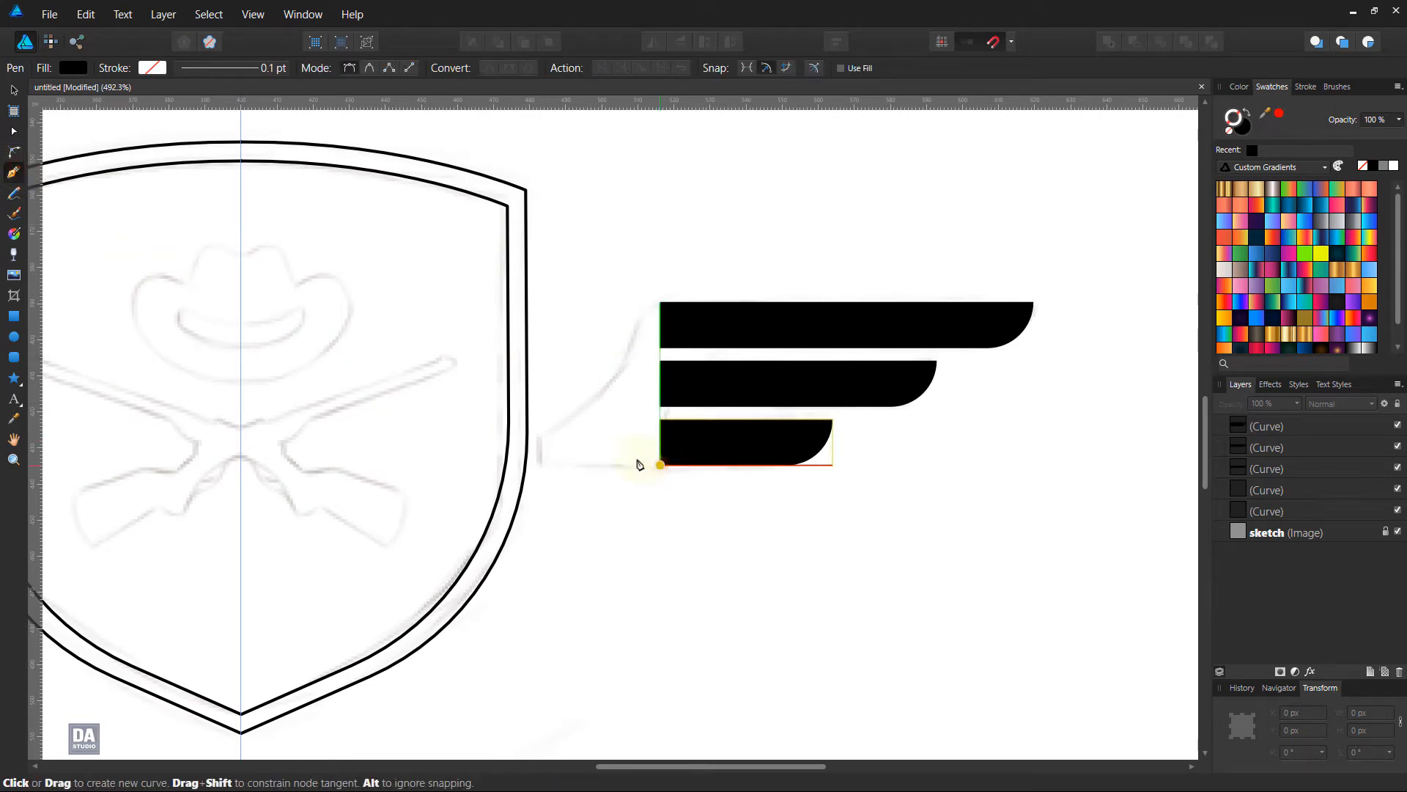
pyautogui.click(542, 465)
pyautogui.click(541, 437)
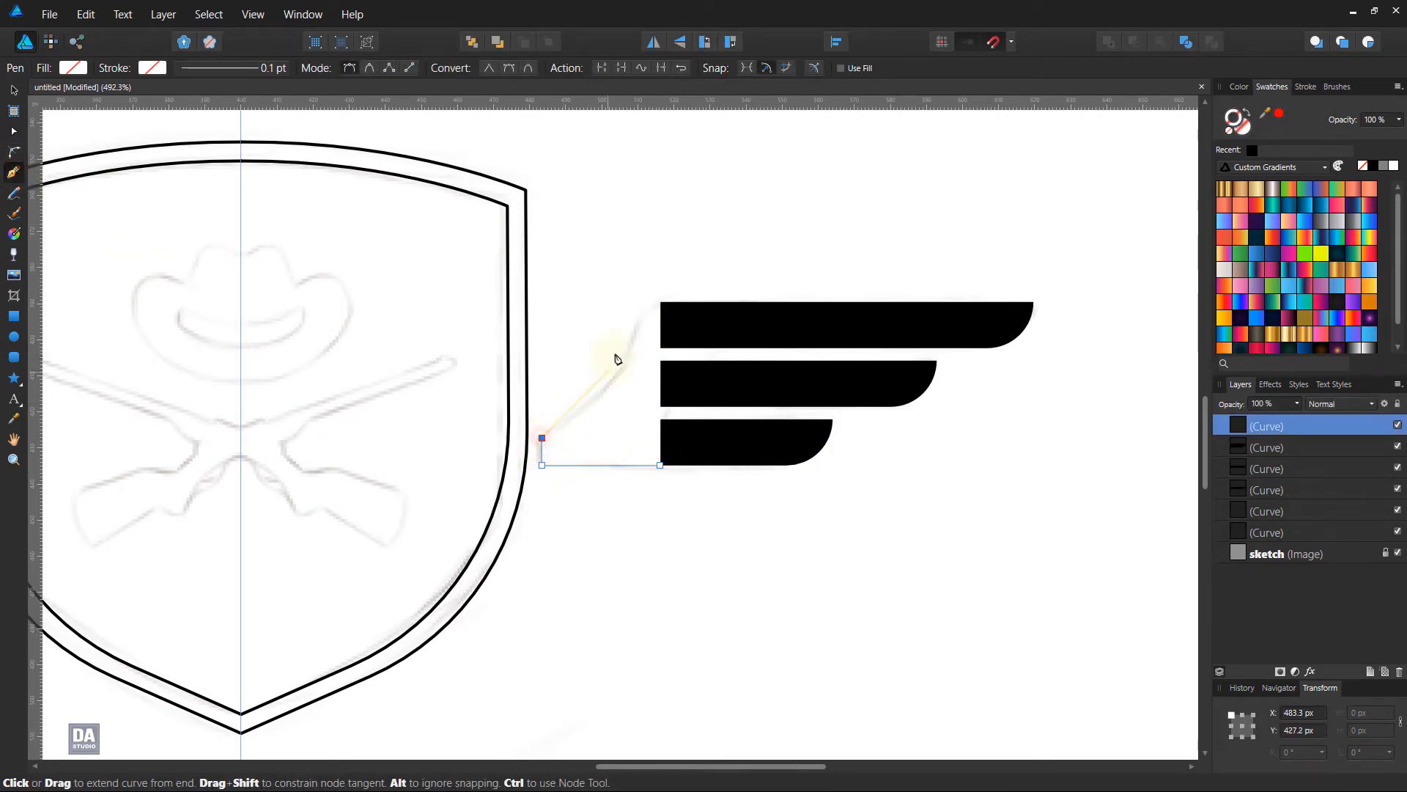
pyautogui.moveTo(660, 306); pyautogui.dragTo(645, 319)
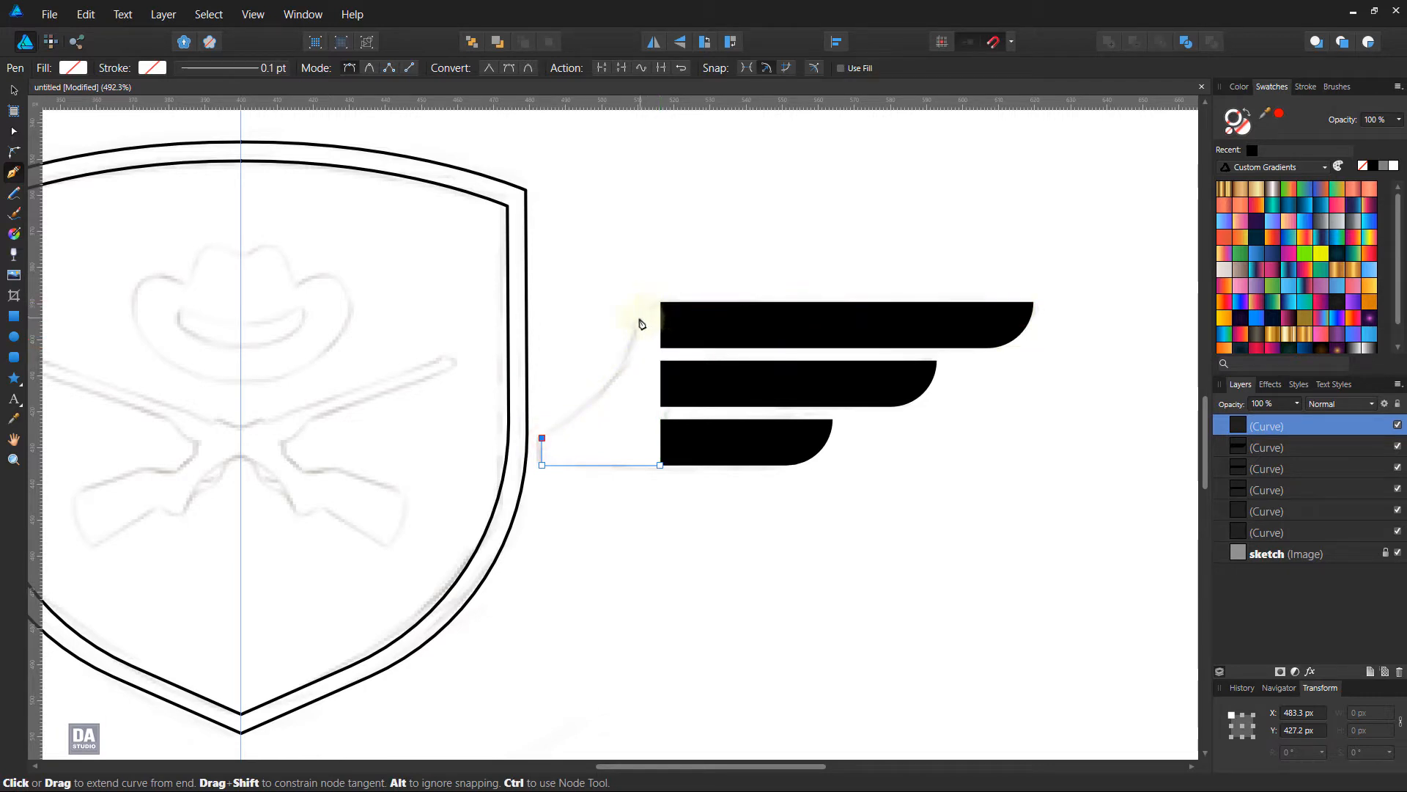
pyautogui.moveTo(660, 284); pyautogui.dragTo(656, 235)
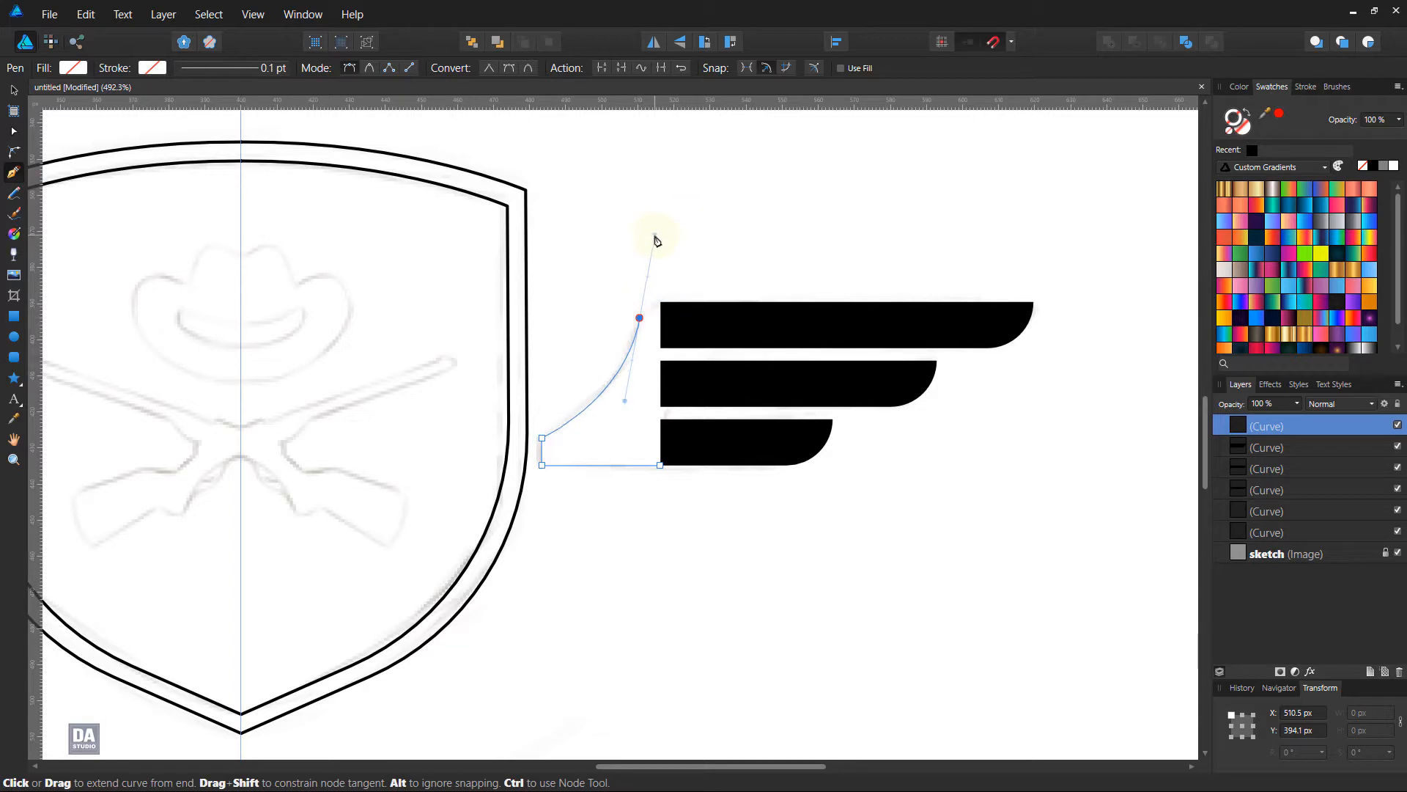
pyautogui.keyDown('alt'); pyautogui.click(639, 317); pyautogui.keyUp('alt')
pyautogui.moveTo(661, 302); pyautogui.dragTo(694, 301)
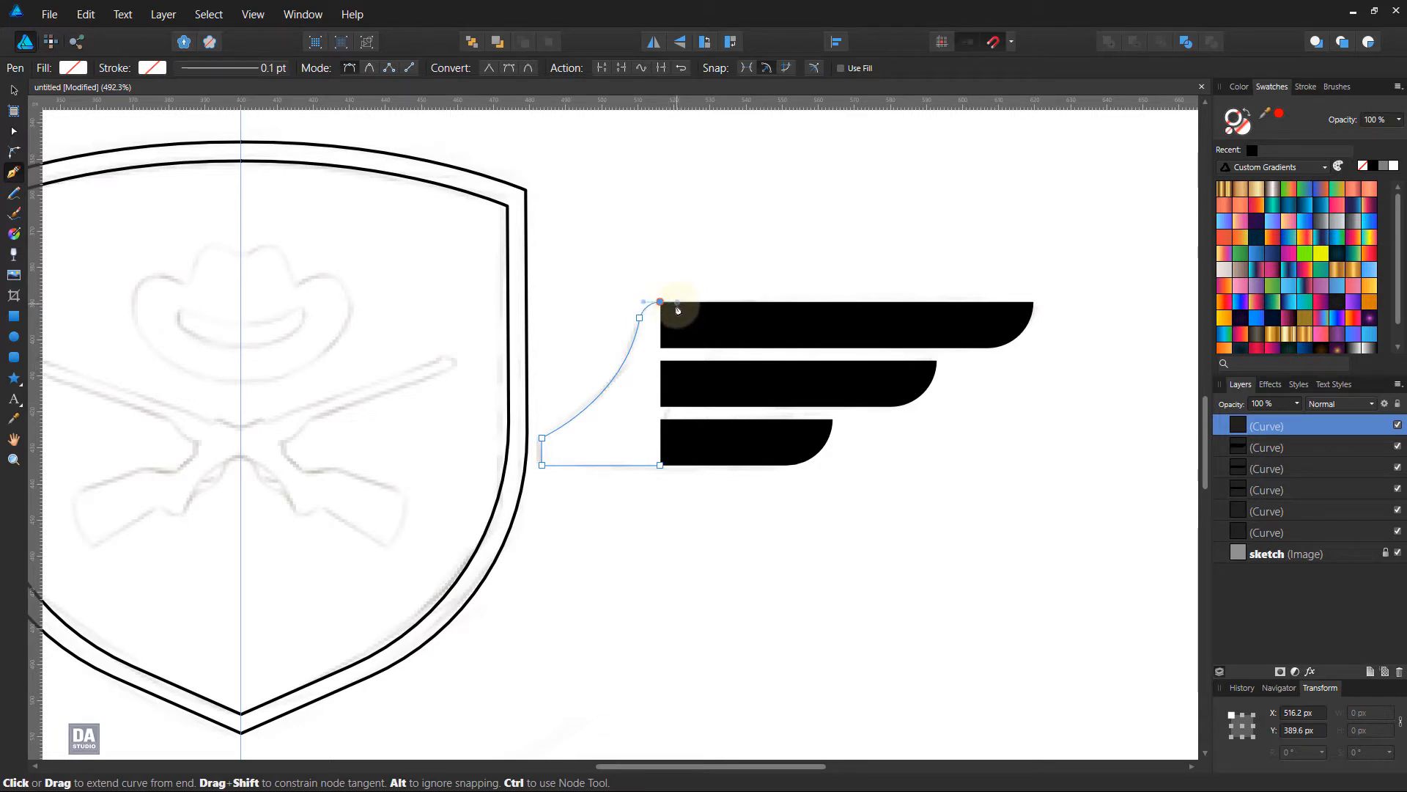
# - Reselect the open wing-base path and close it with a straight vertical edge along the inner ends of the bars
pyautogui.keyDown('ctrl'); pyautogui.click(725, 272); pyautogui.keyUp('ctrl')
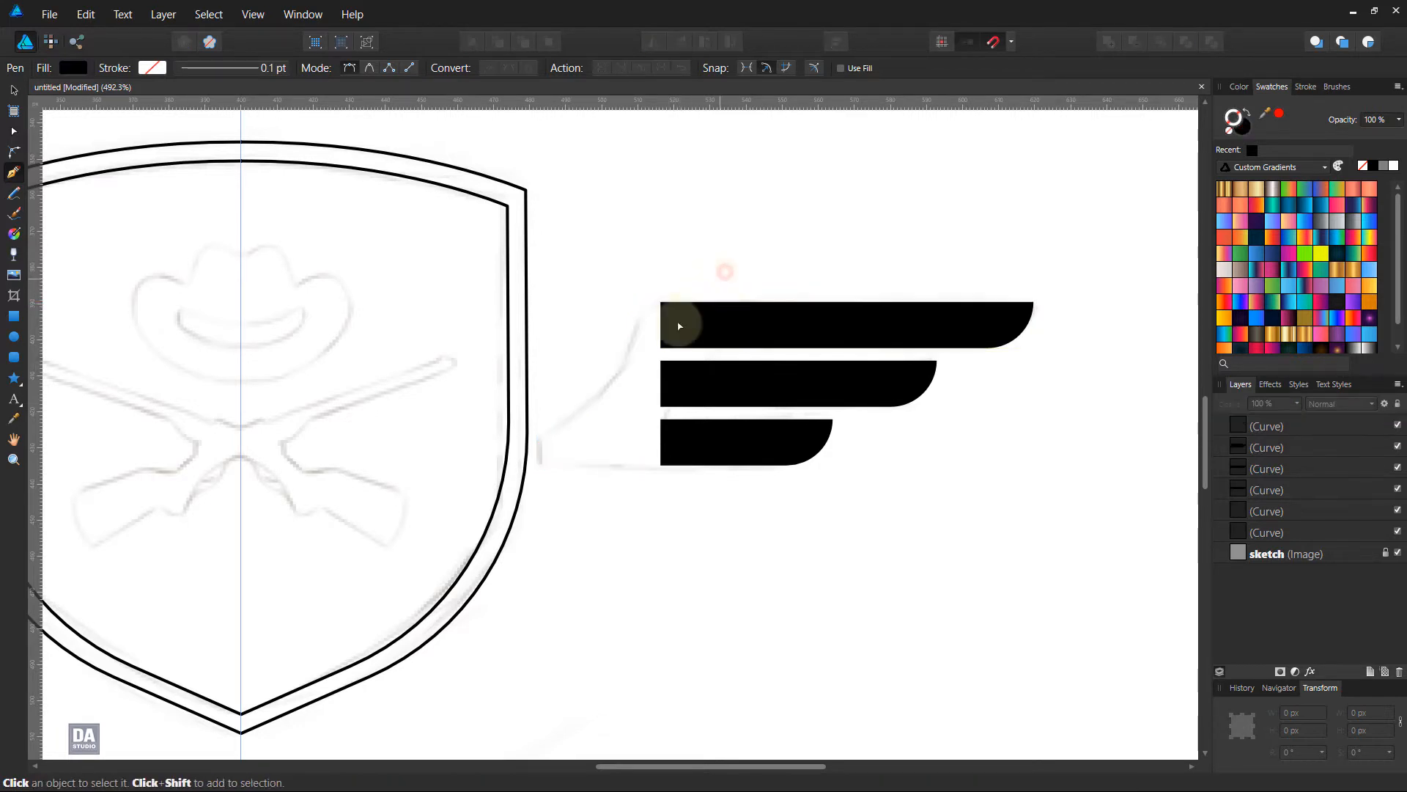
pyautogui.keyDown('ctrl'); pyautogui.click(619, 357); pyautogui.keyUp('ctrl')
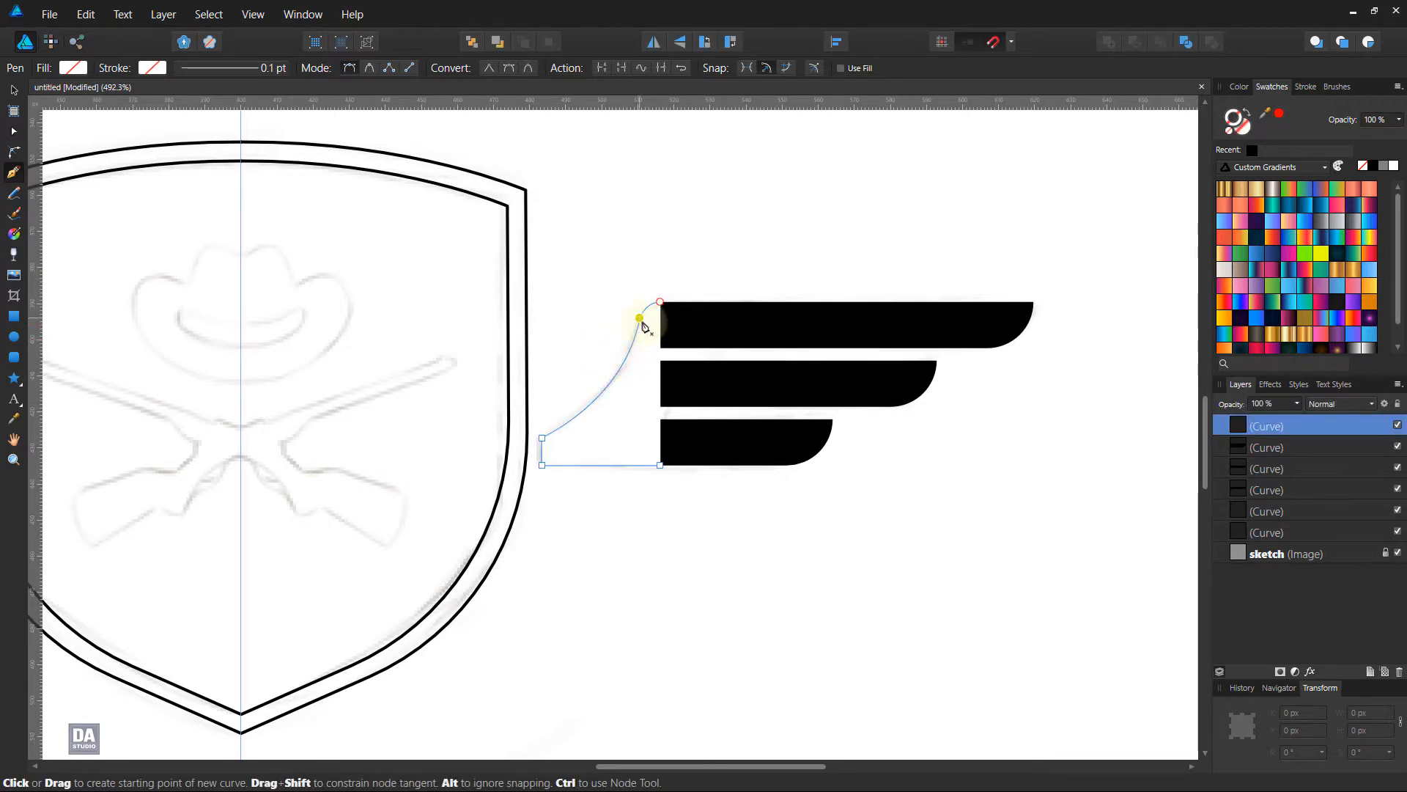
pyautogui.scroll(2, 654, 318)
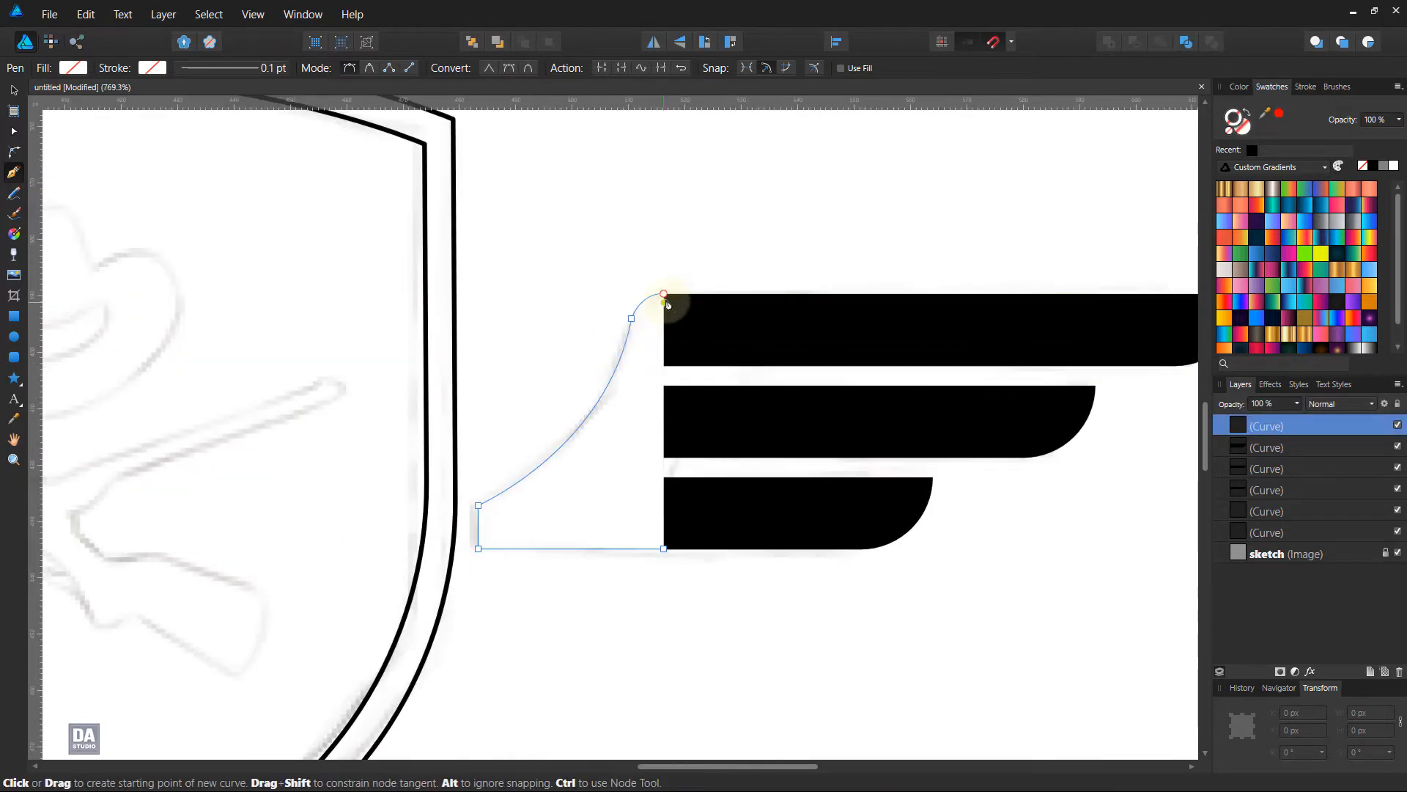
pyautogui.click(664, 294)
pyautogui.click(674, 546)
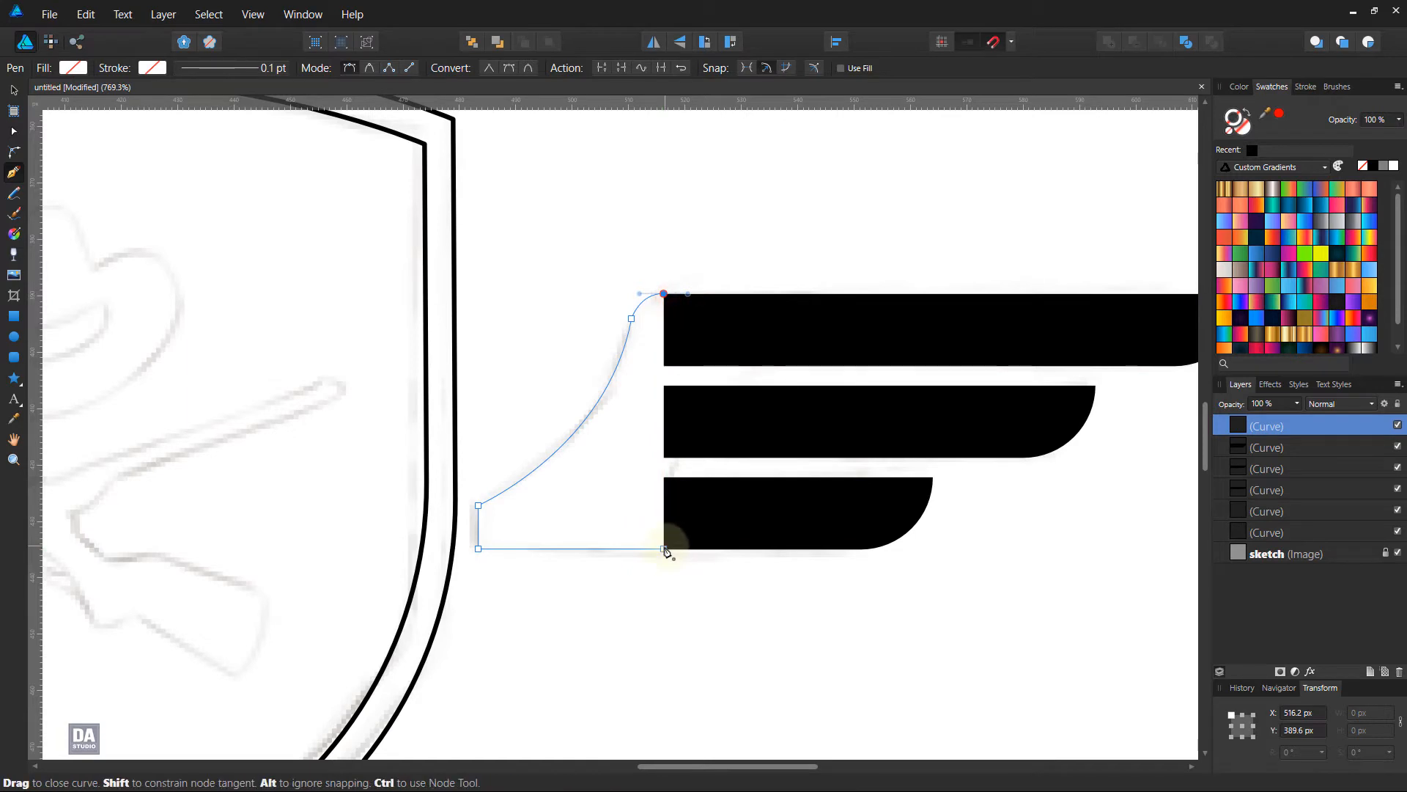
pyautogui.click(666, 295)
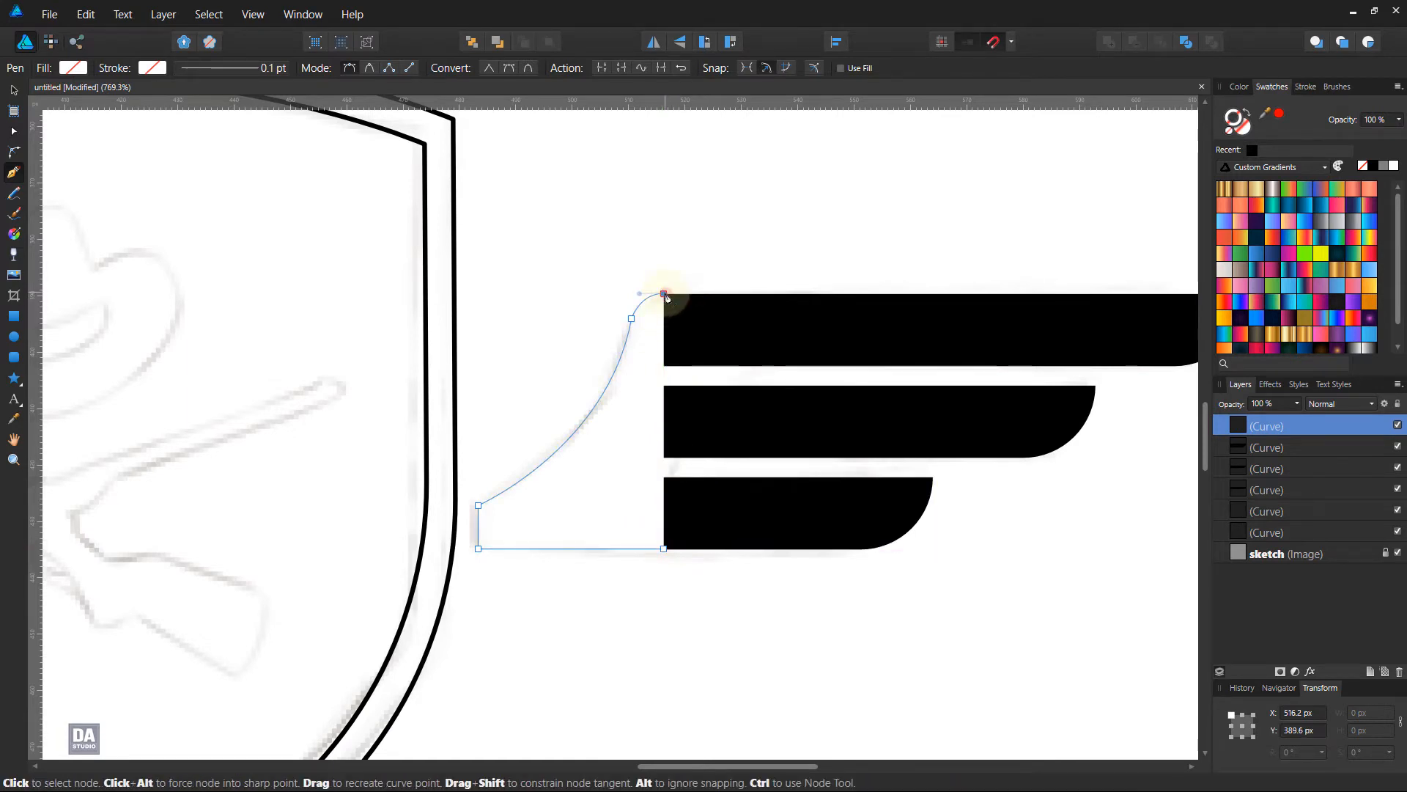
pyautogui.click(664, 548)
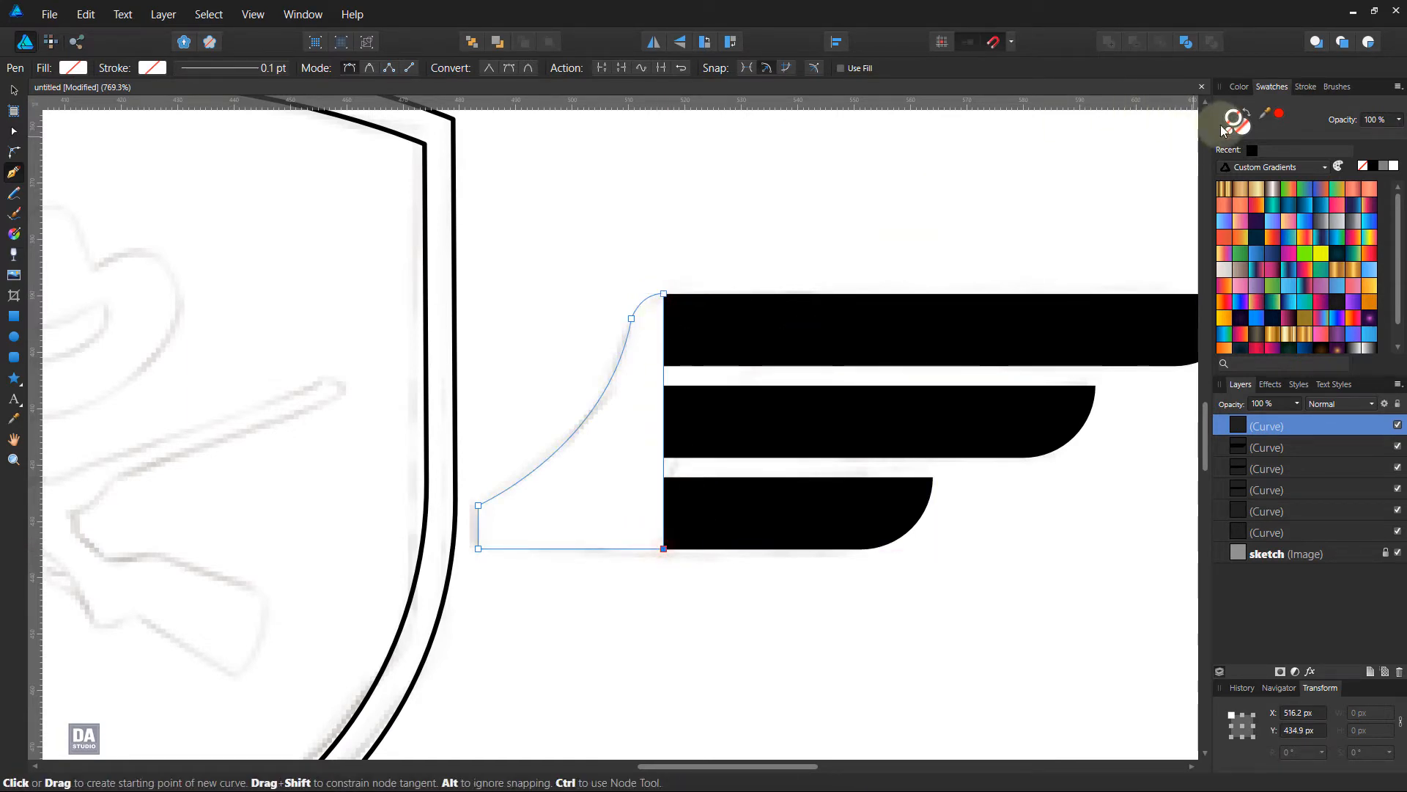
# - Give the closed wing-base shape a black fill and no stroke
pyautogui.click(1371, 166)
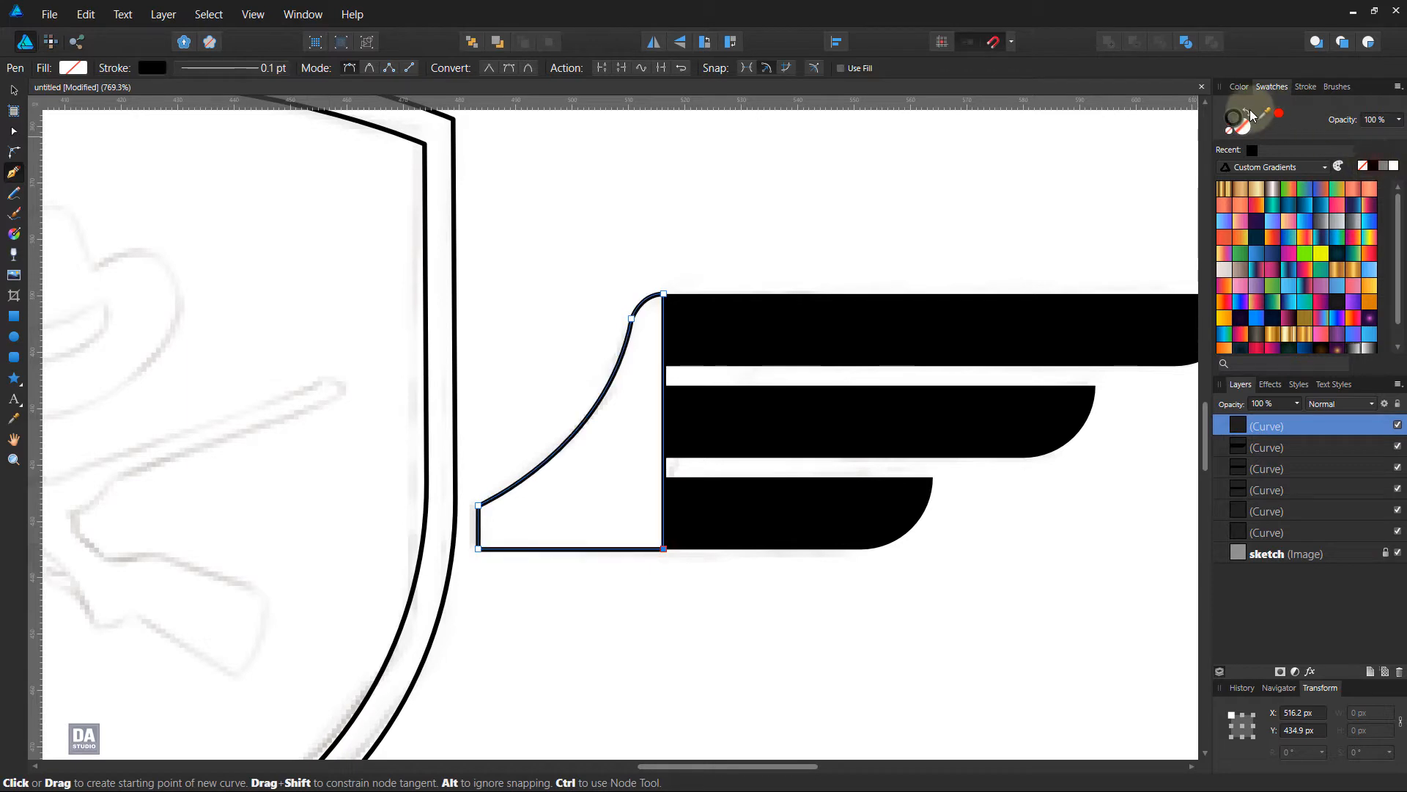
pyautogui.click(1252, 115)
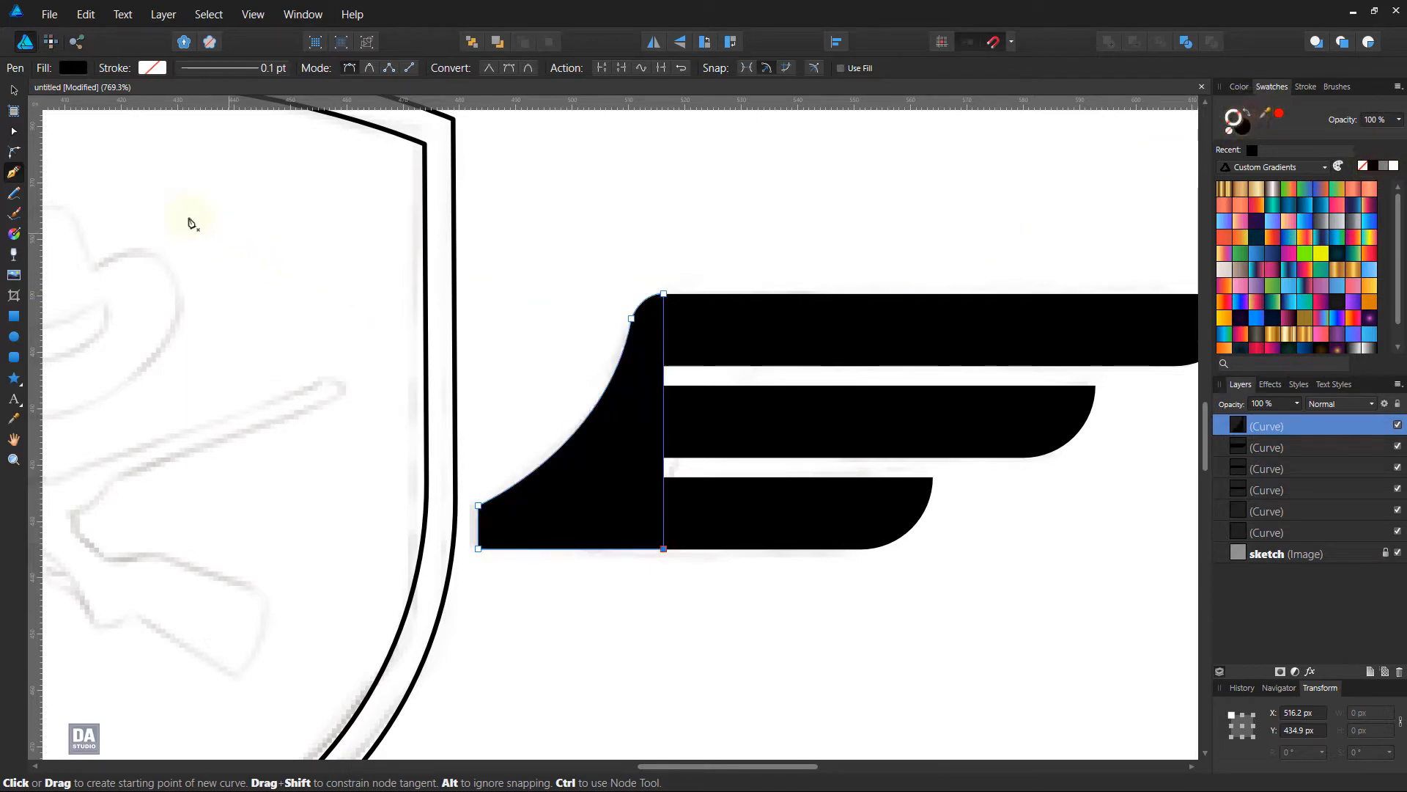
pyautogui.click(14, 90)
pyautogui.click(680, 228)
# - Round the sharp node near the top of the wing base's curved edge with the Corner tool, to a radius of about 6.1 px
pyautogui.click(635, 344)
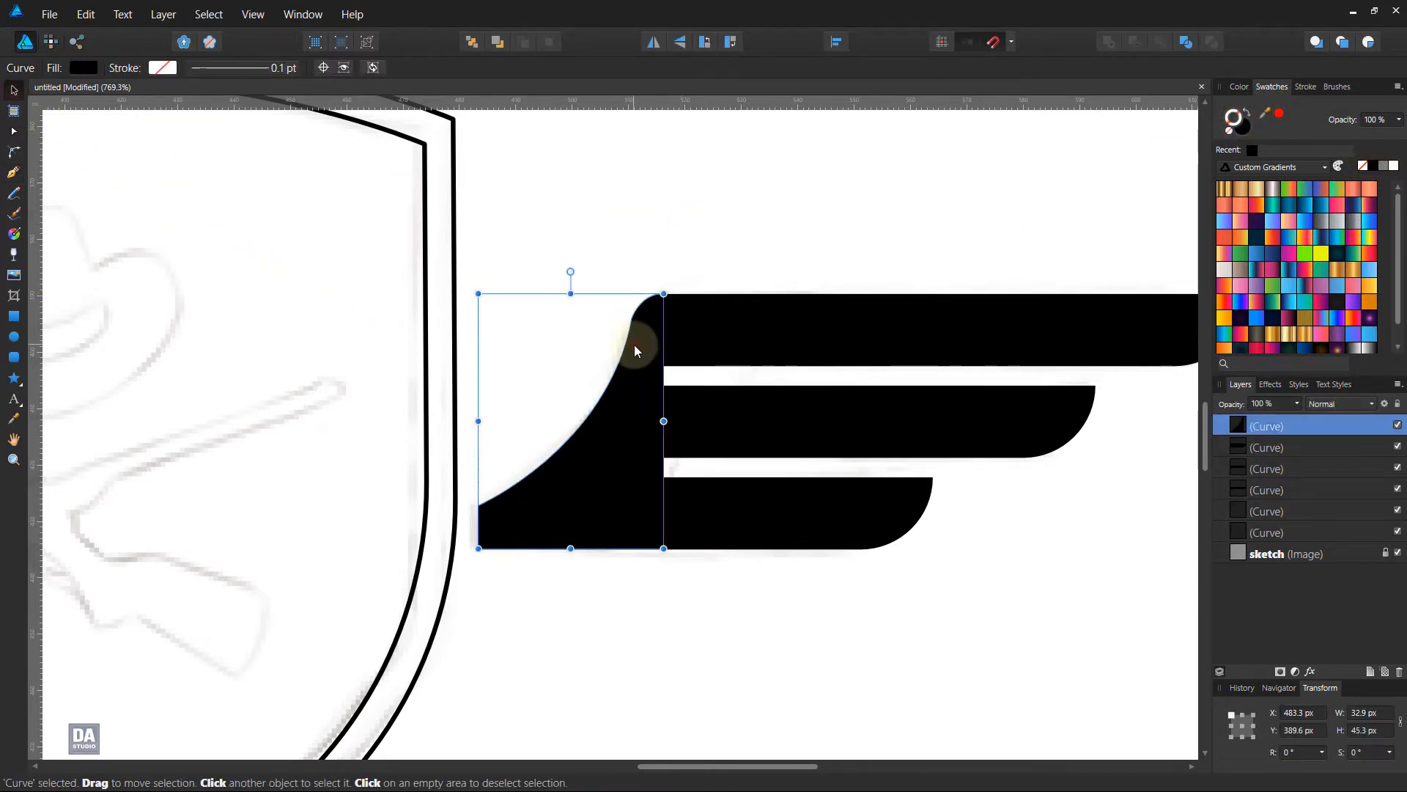
pyautogui.scroll(2, 643, 361)
pyautogui.scroll(1, 644, 360)
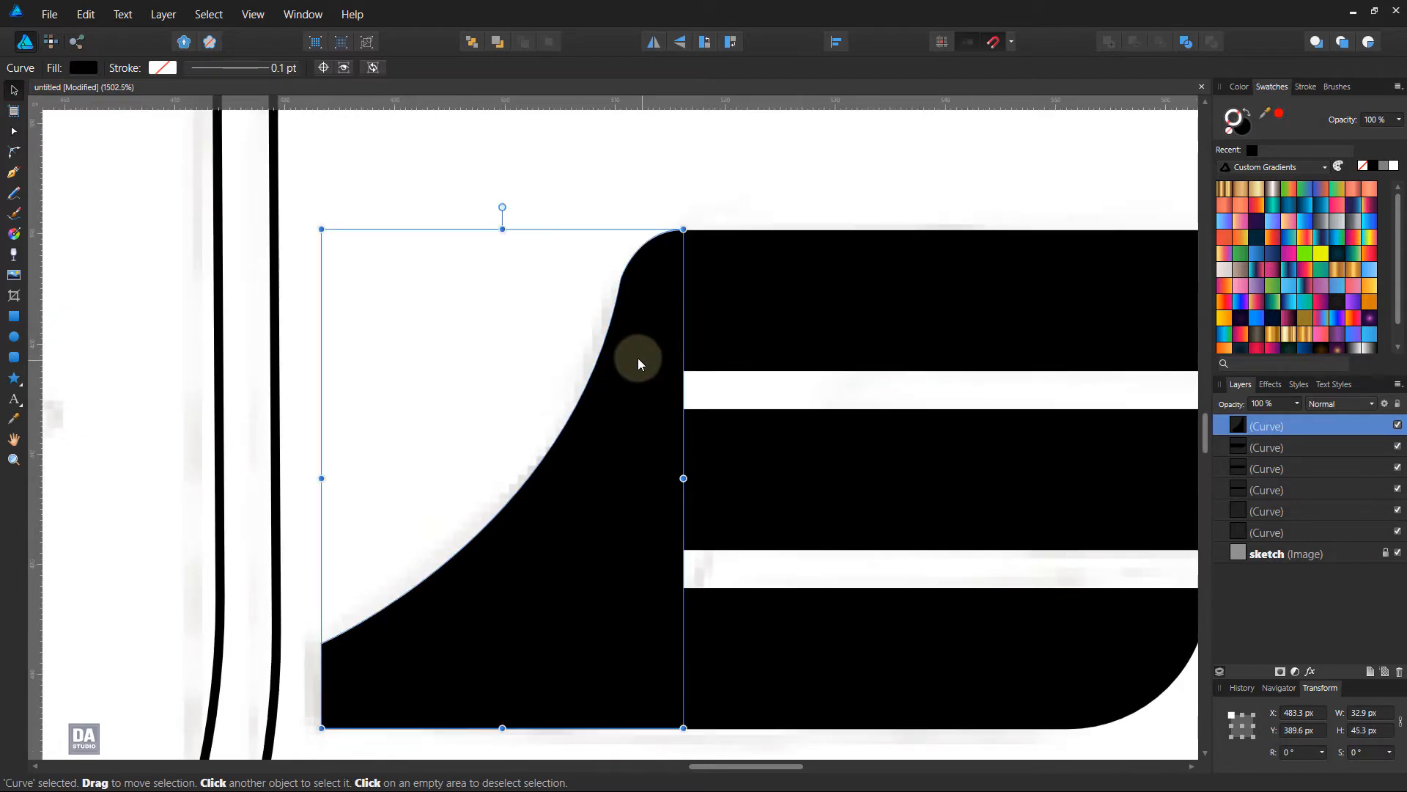
pyautogui.press('a')
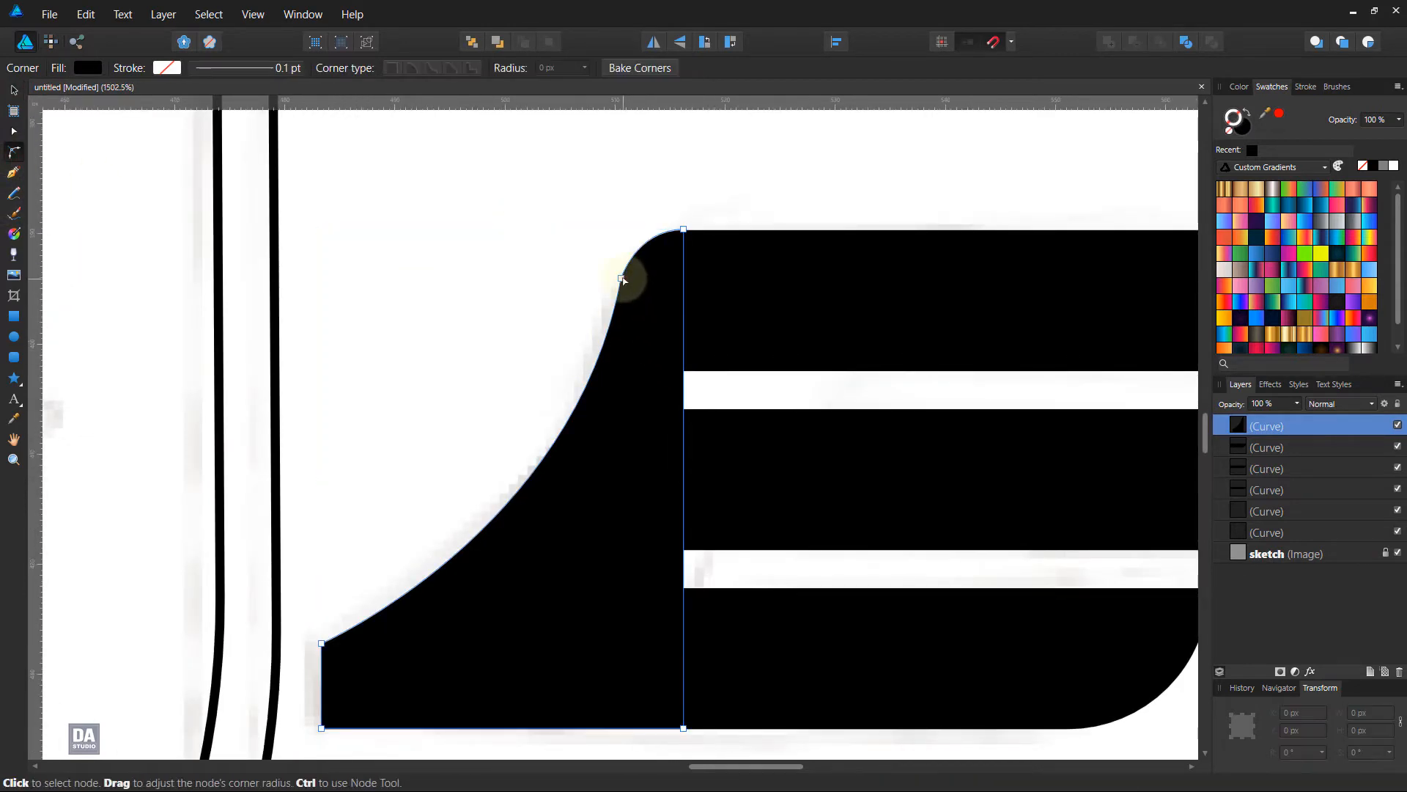
pyautogui.moveTo(622, 278); pyautogui.dragTo(827, 390)
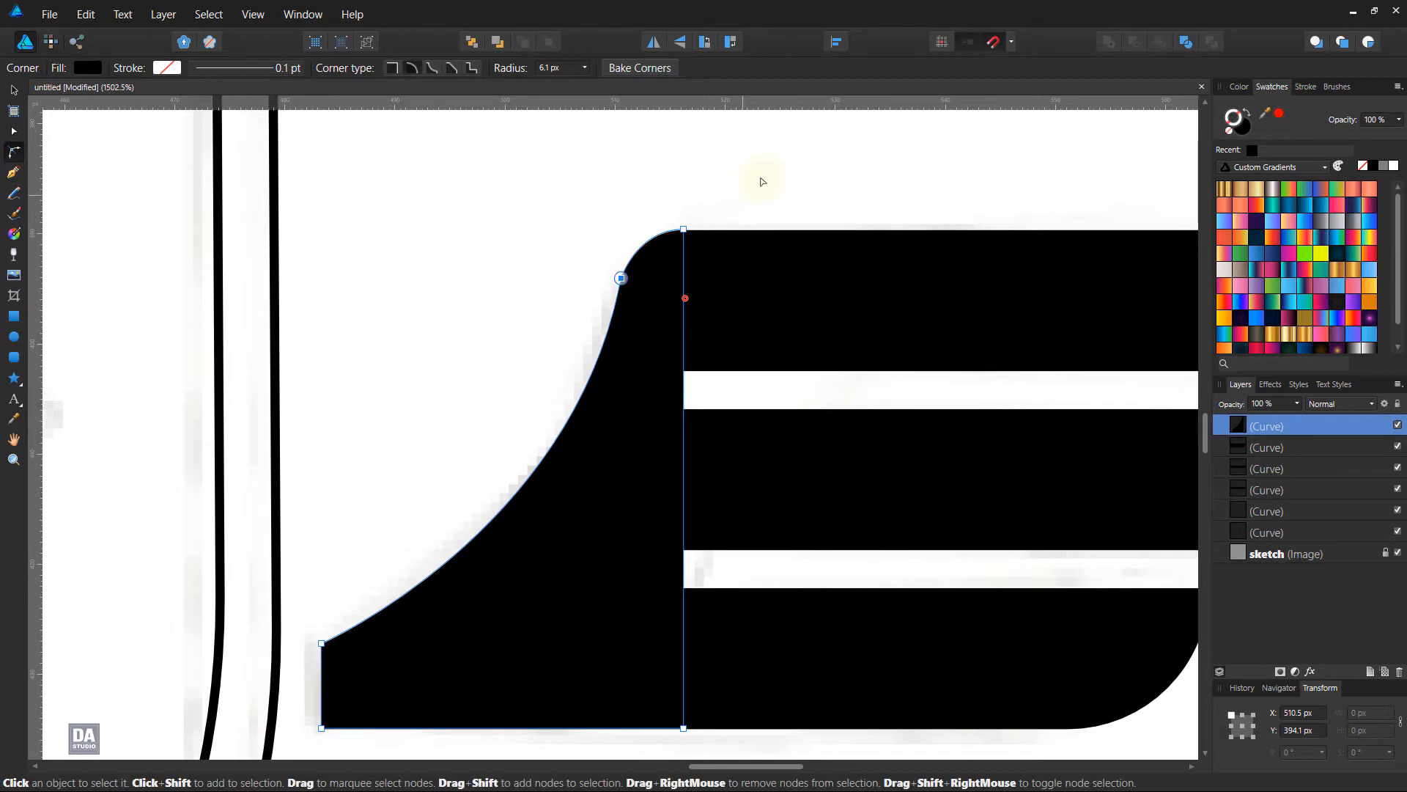
pyautogui.click(760, 179)
pyautogui.click(672, 381)
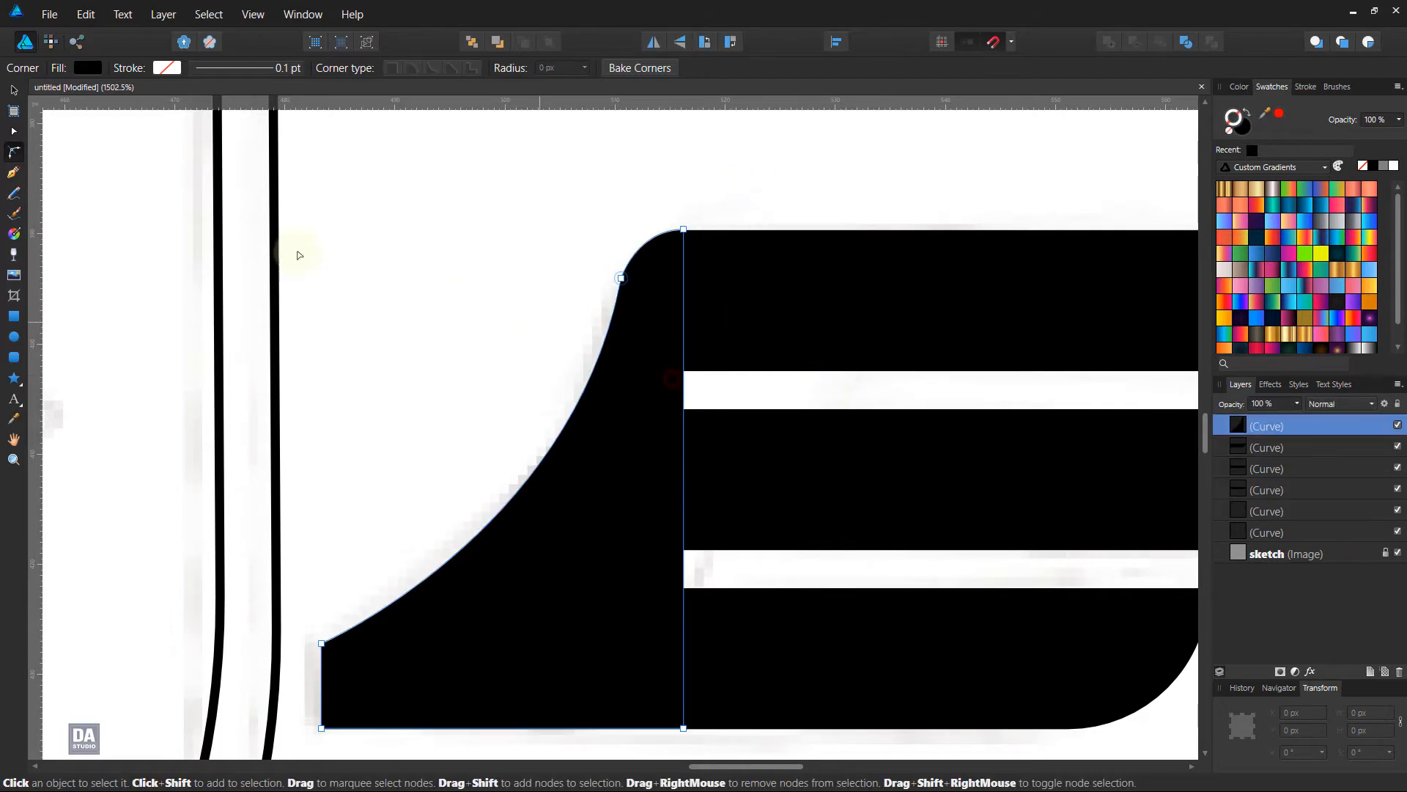
pyautogui.click(18, 134)
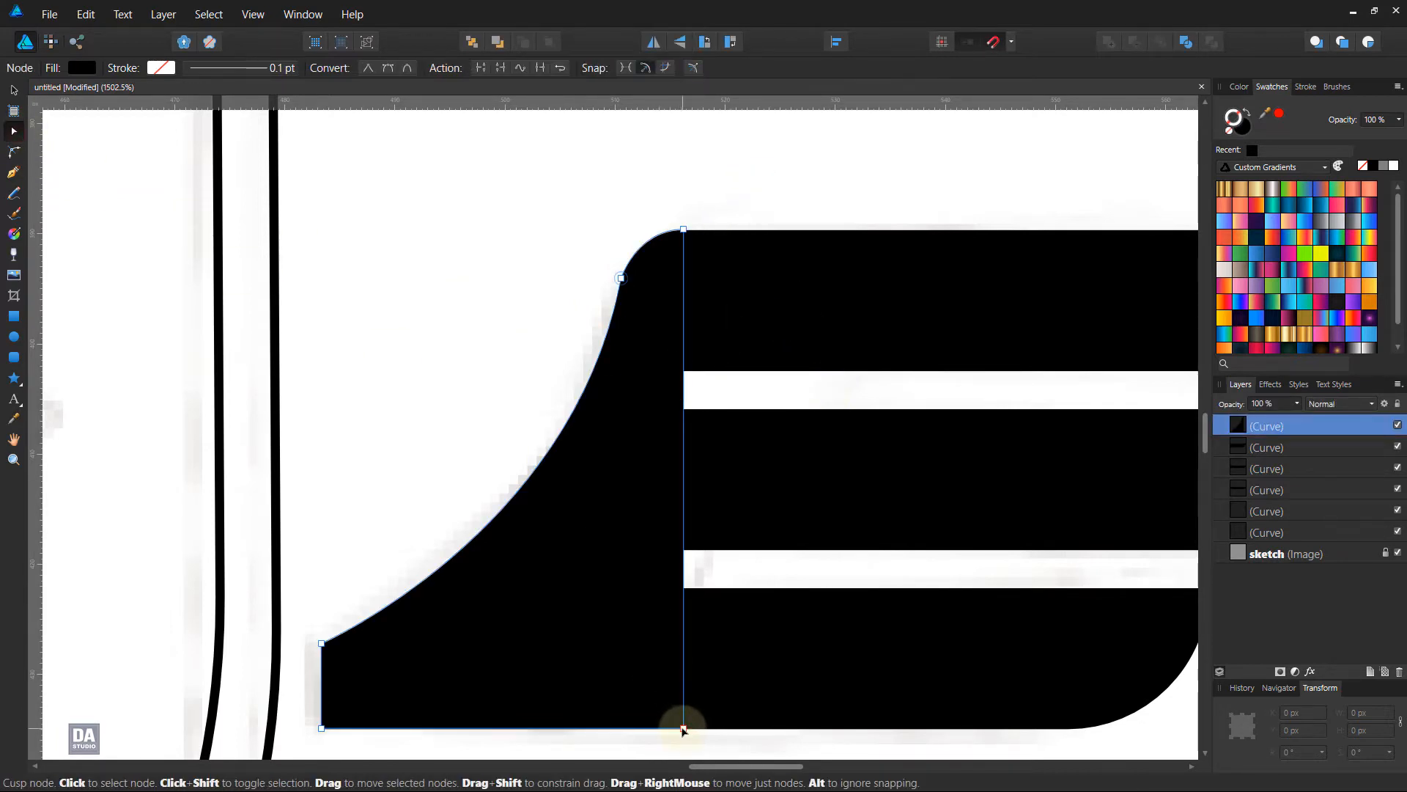
pyautogui.keyDown('shift'); pyautogui.click(685, 230); pyautogui.keyUp('shift')
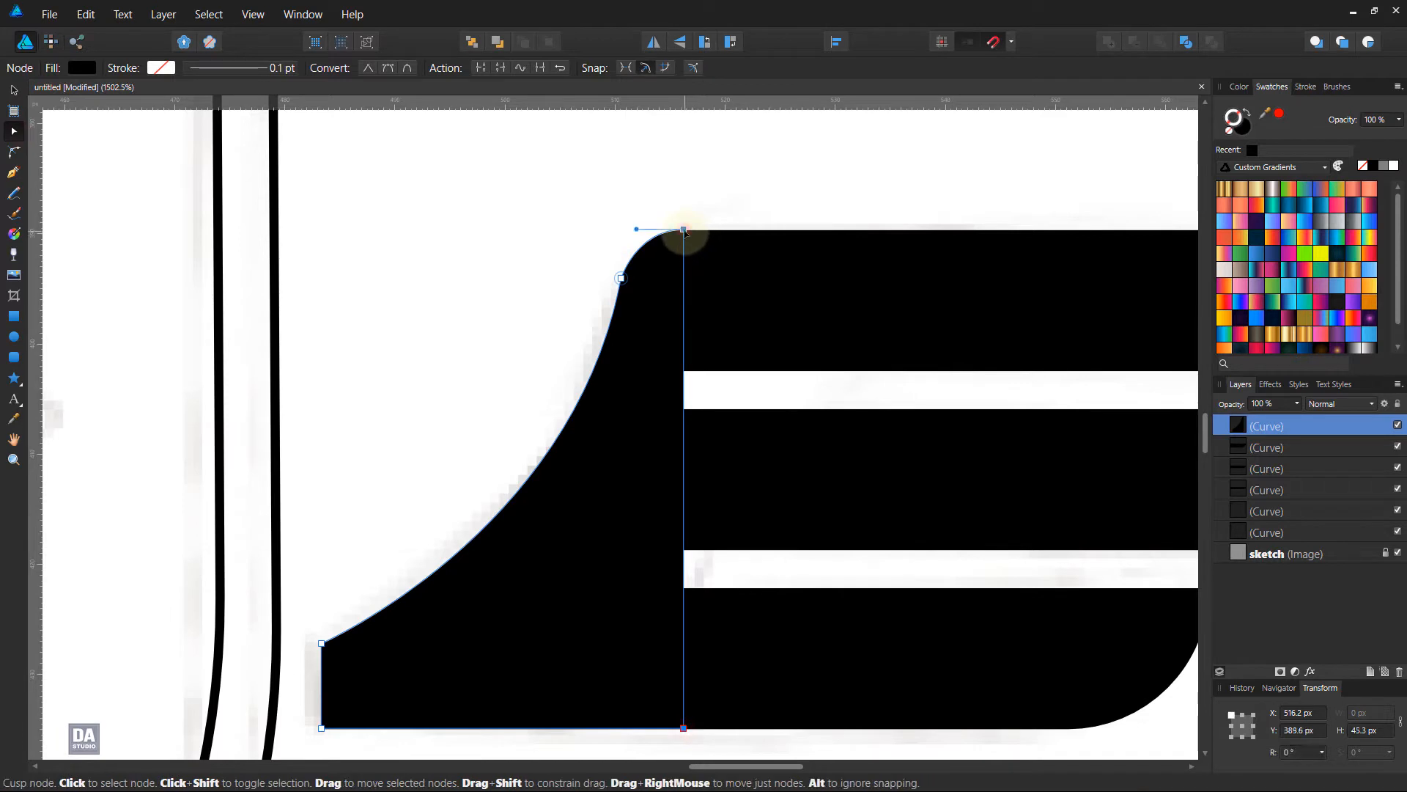
pyautogui.moveTo(684, 230); pyautogui.dragTo(721, 234)
pyautogui.hotkey('ctrl', 'z')
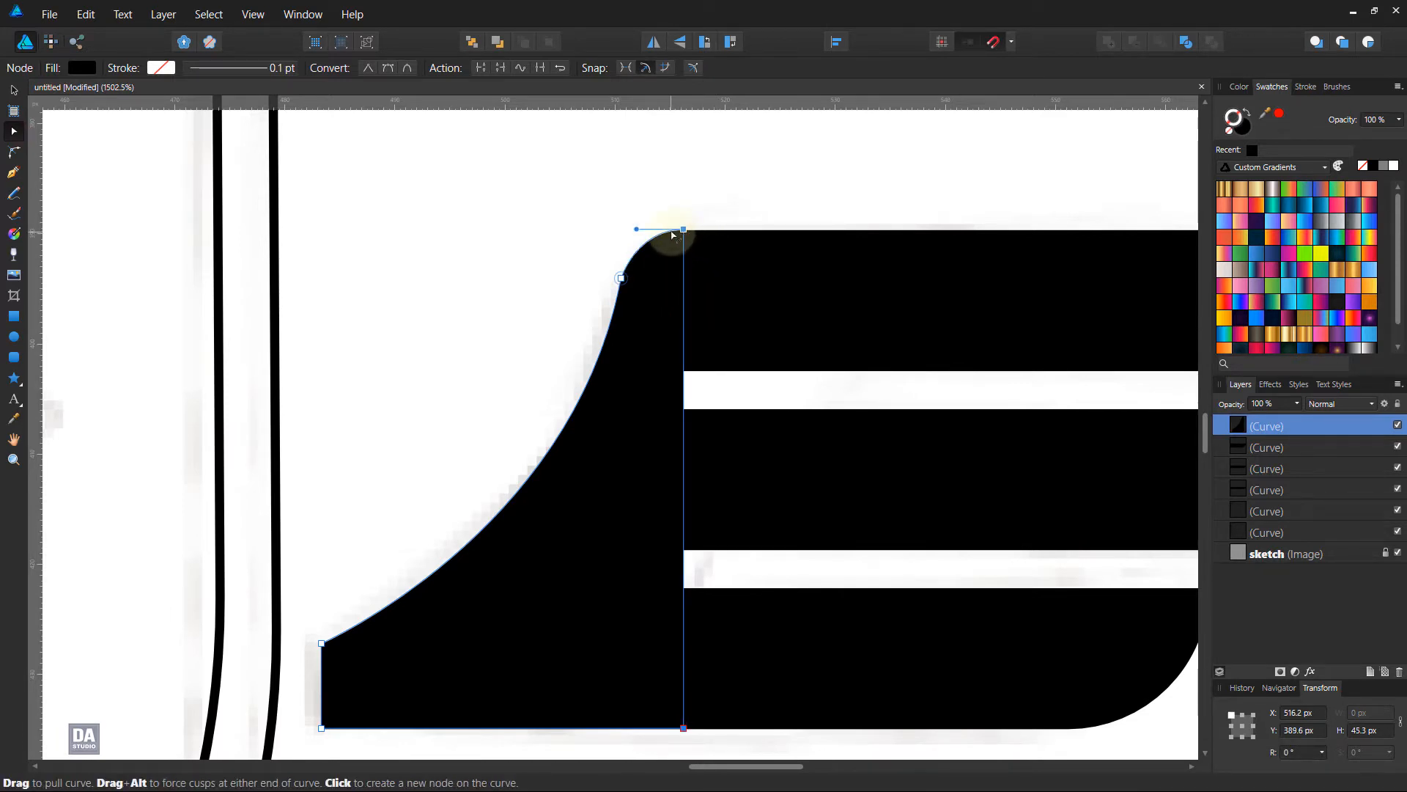
# - Add a node just before the wing base's top inner corner and extend its straight edge over the bars, making the shape 39 px wide
pyautogui.click(680, 232)
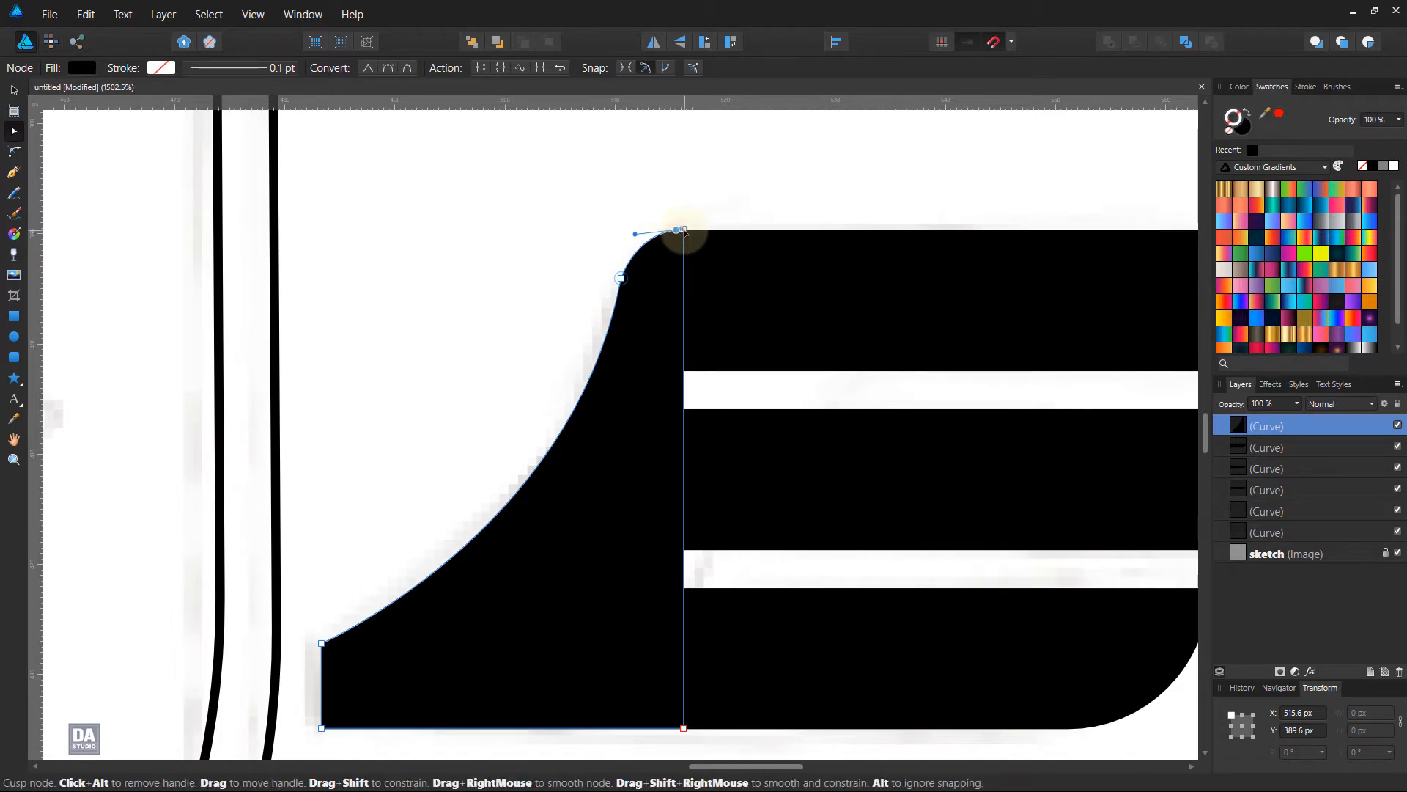
pyautogui.click(684, 729)
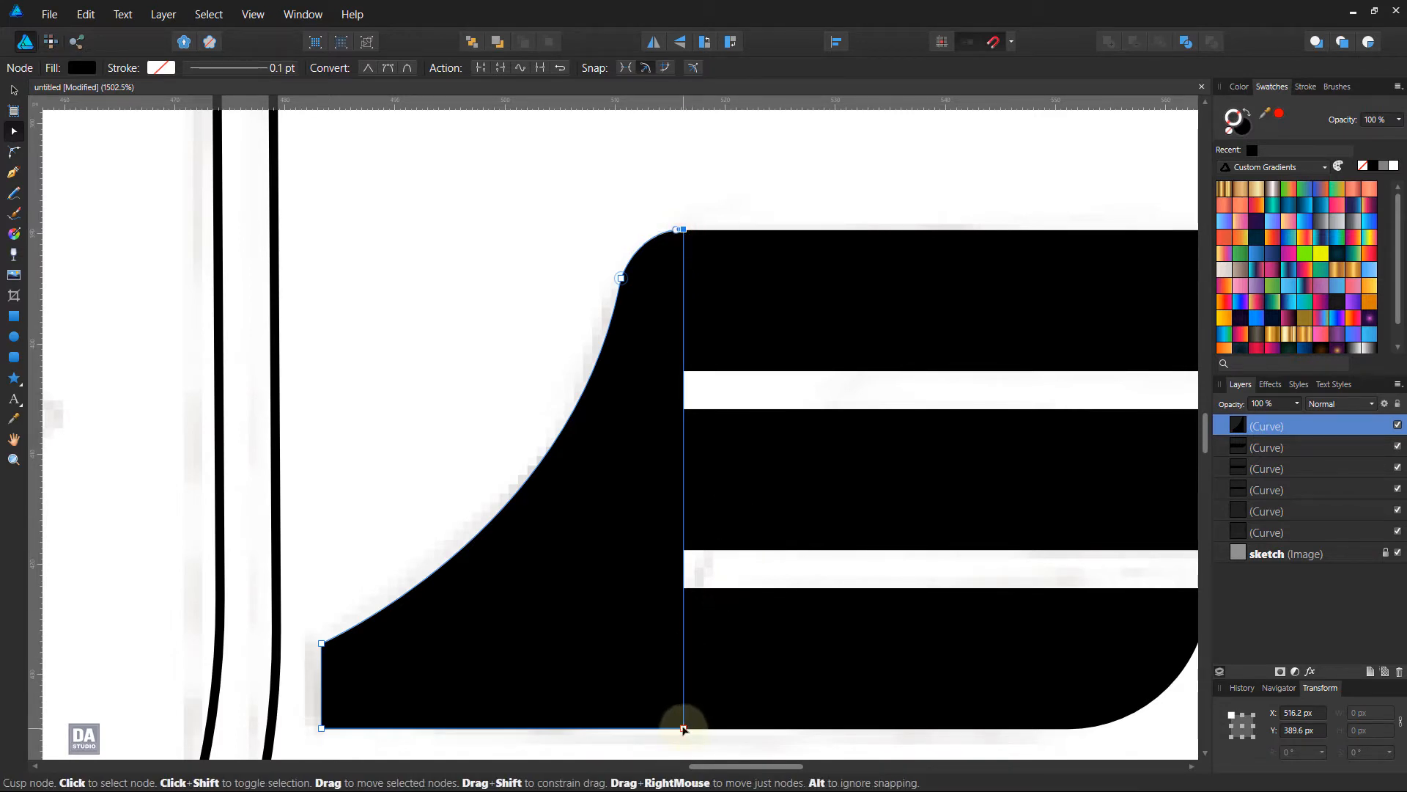
pyautogui.moveTo(684, 728); pyautogui.dragTo(750, 717)
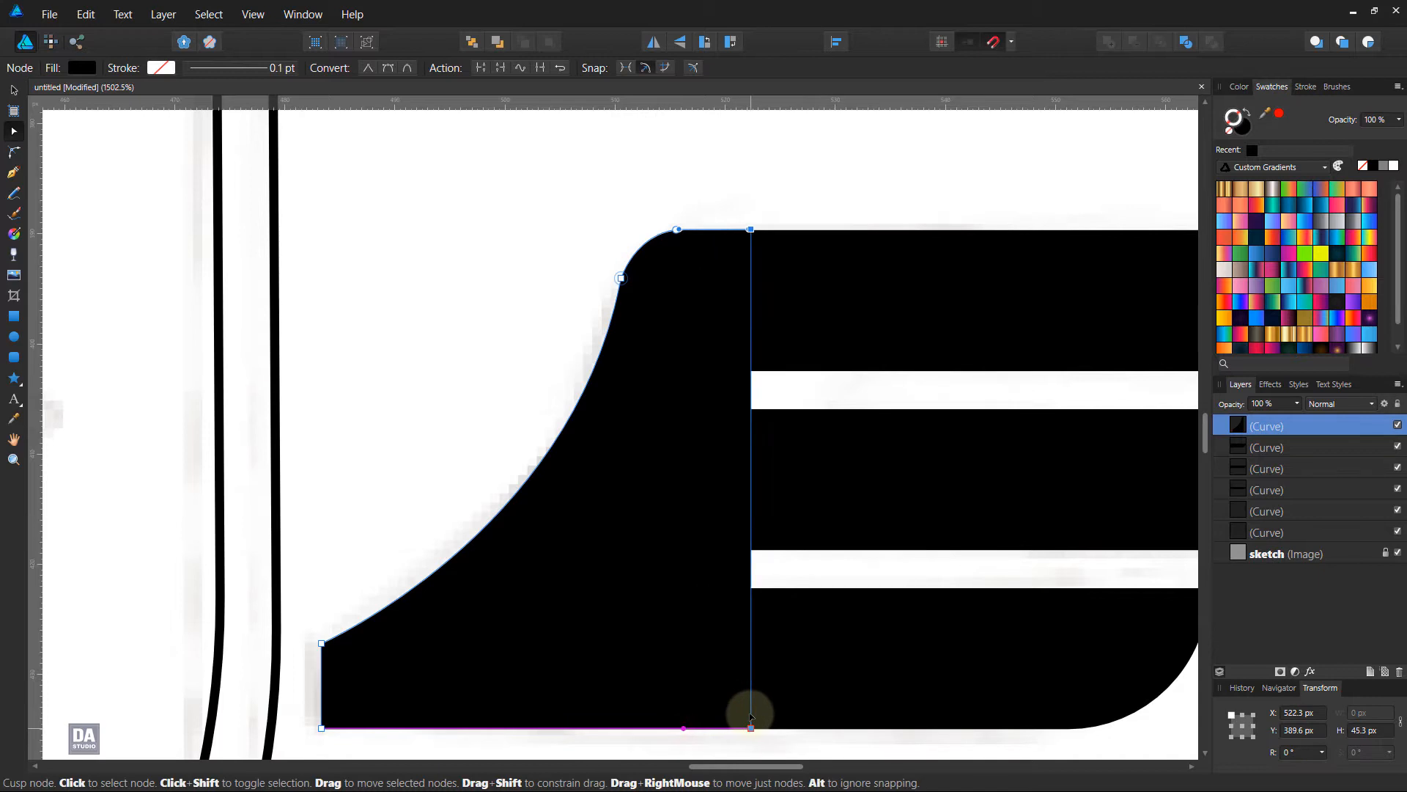
pyautogui.press('v')
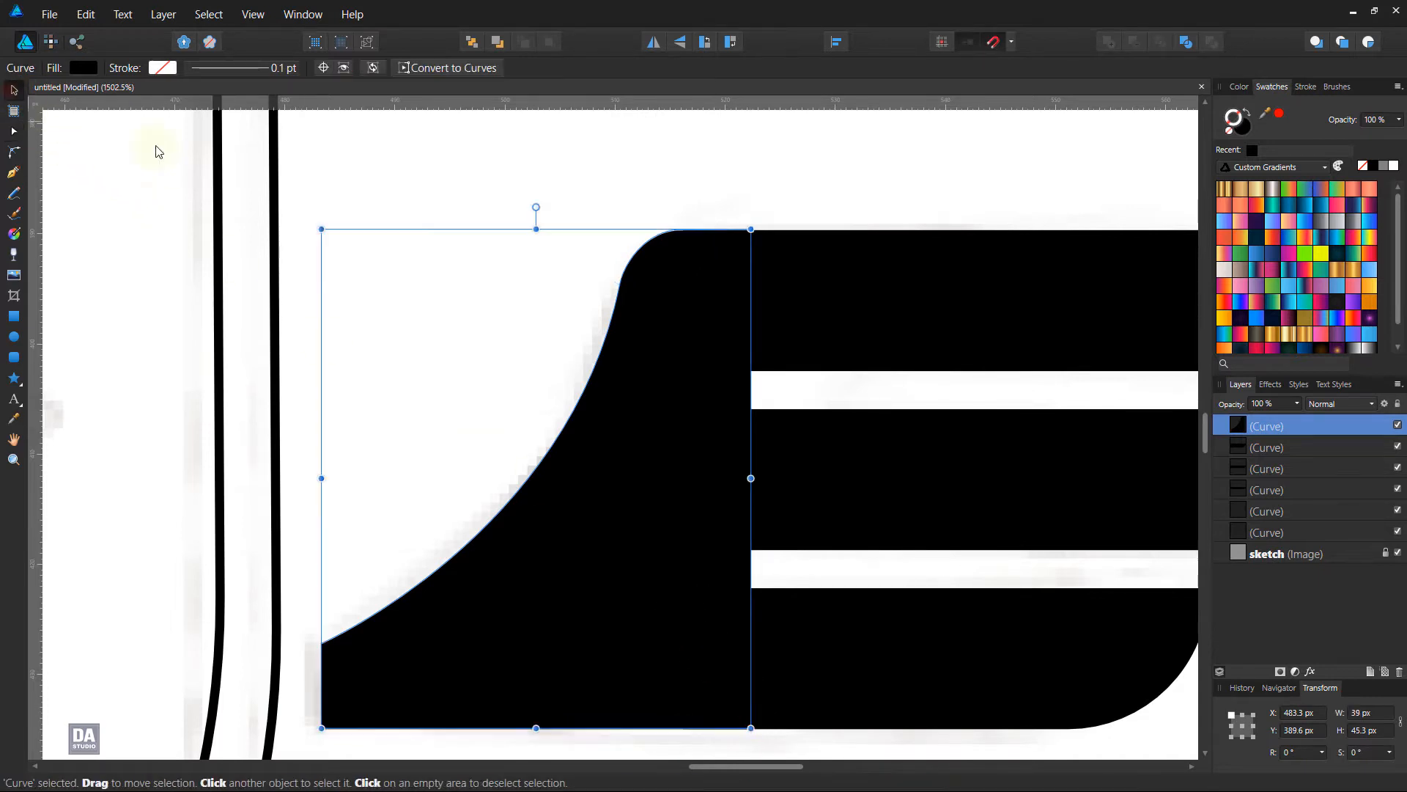
pyautogui.click(466, 216)
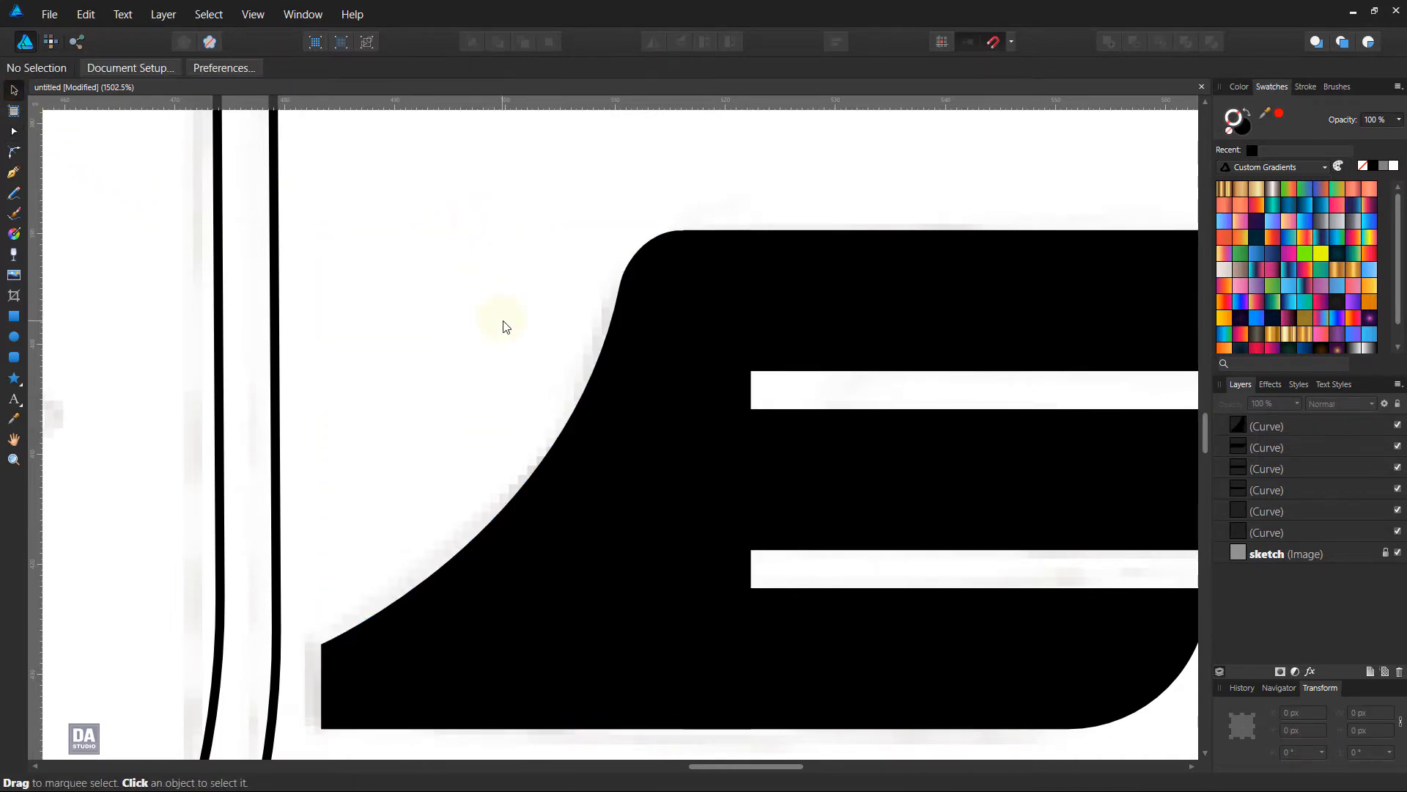
# - Combine the curved wing base and the three feather bars into a single shape with Add
pyautogui.scroll(-6, 504, 326)
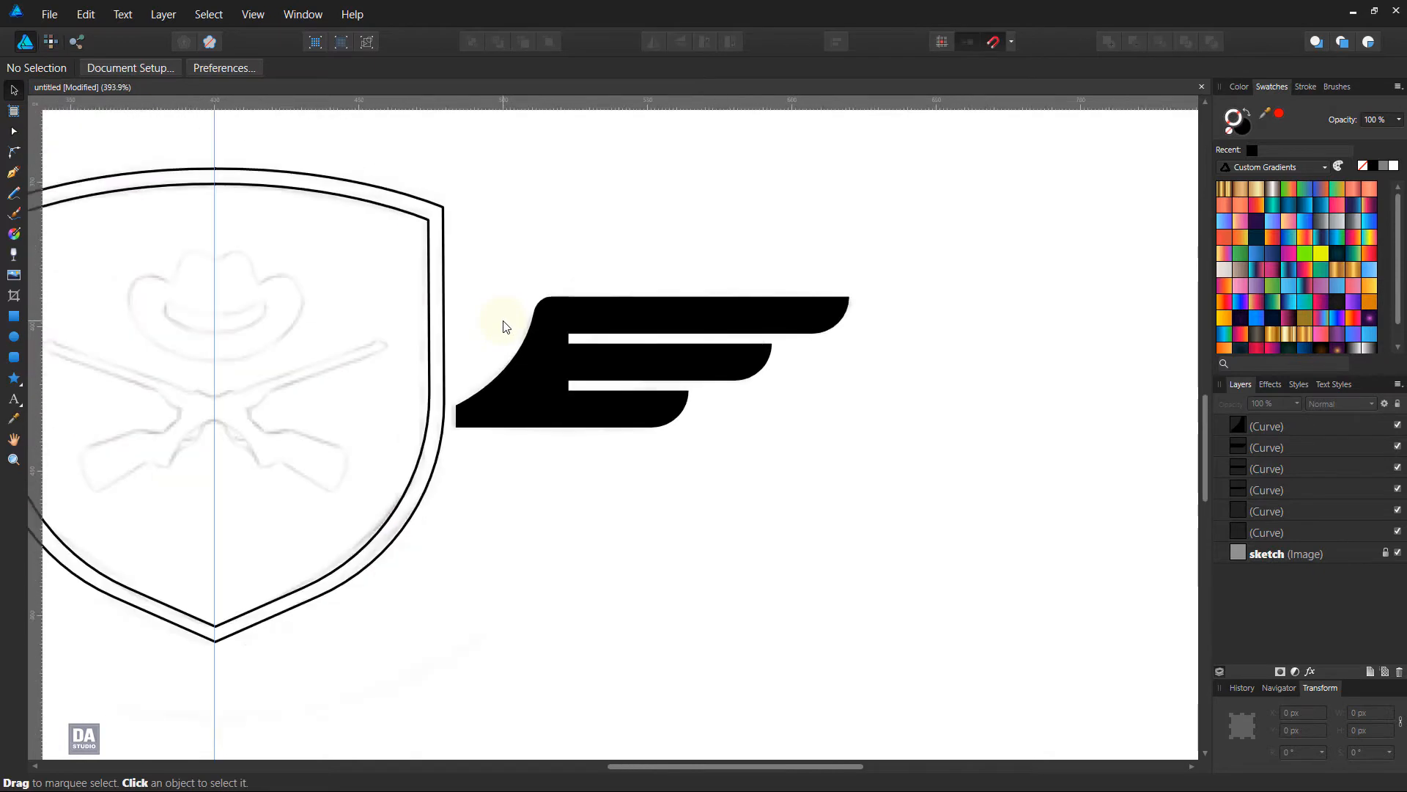
pyautogui.scroll(3, 504, 326)
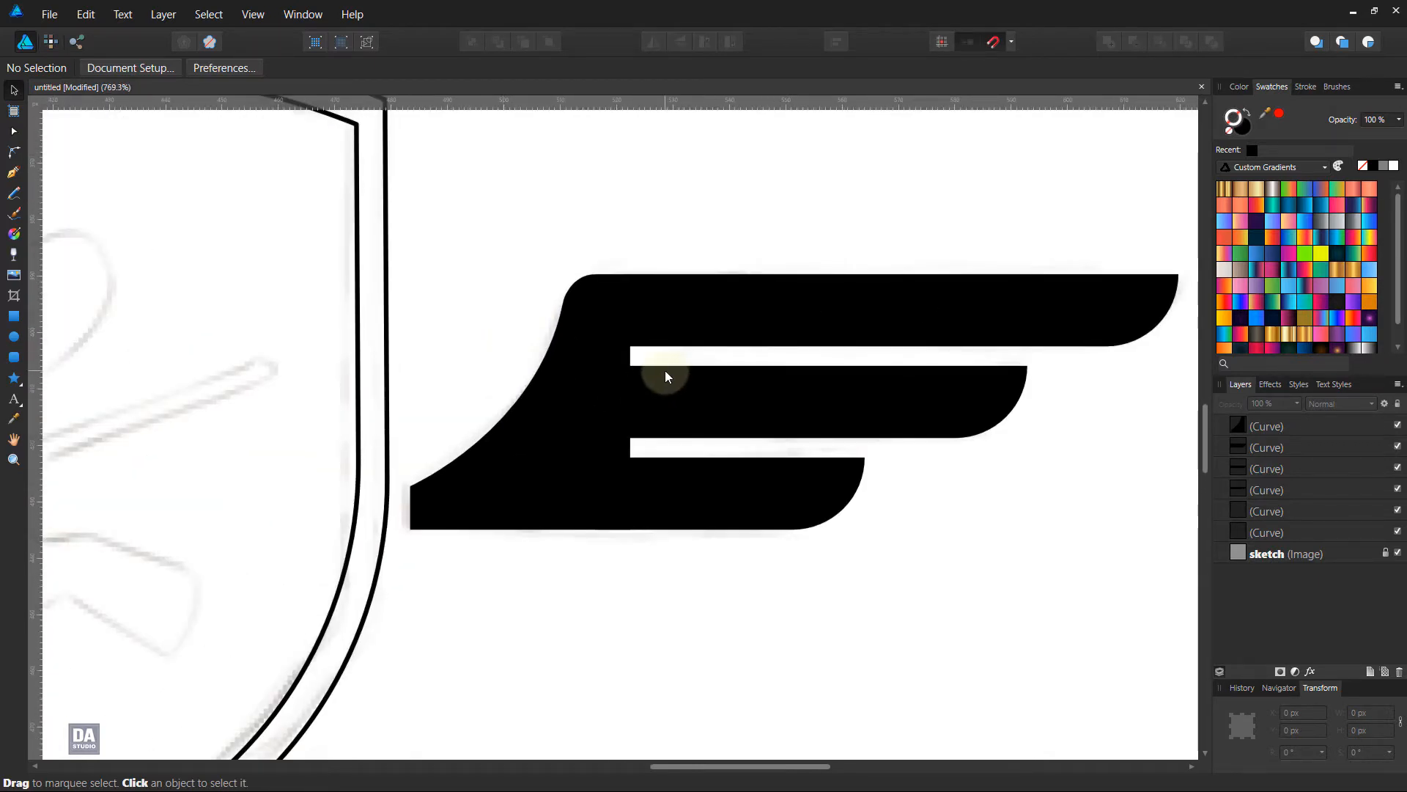
pyautogui.click(664, 378)
pyautogui.keyDown('shift'); pyautogui.click(627, 329); pyautogui.keyUp('shift')
pyautogui.keyDown('shift'); pyautogui.click(667, 478); pyautogui.keyUp('shift')
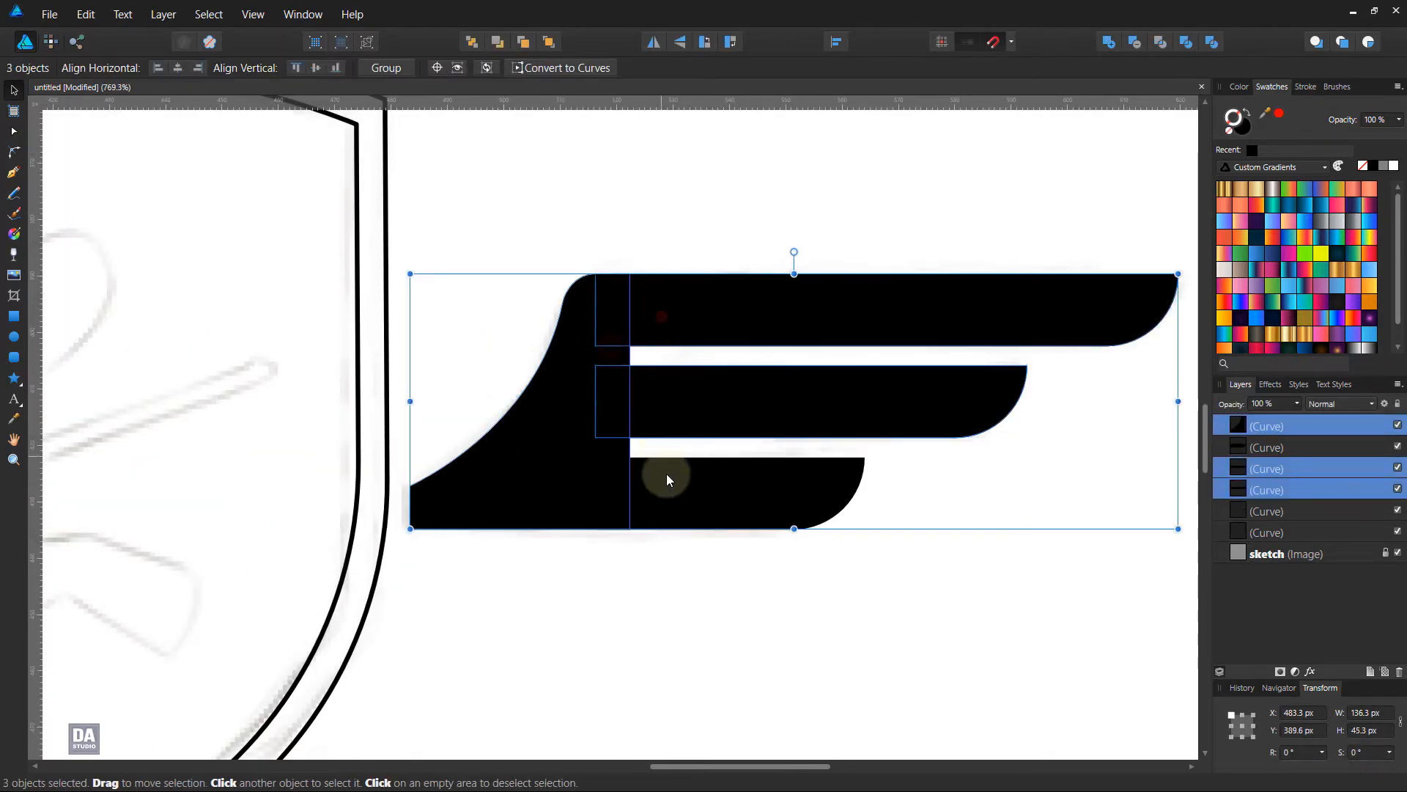
pyautogui.keyDown('shift'); pyautogui.click(675, 500); pyautogui.keyUp('shift')
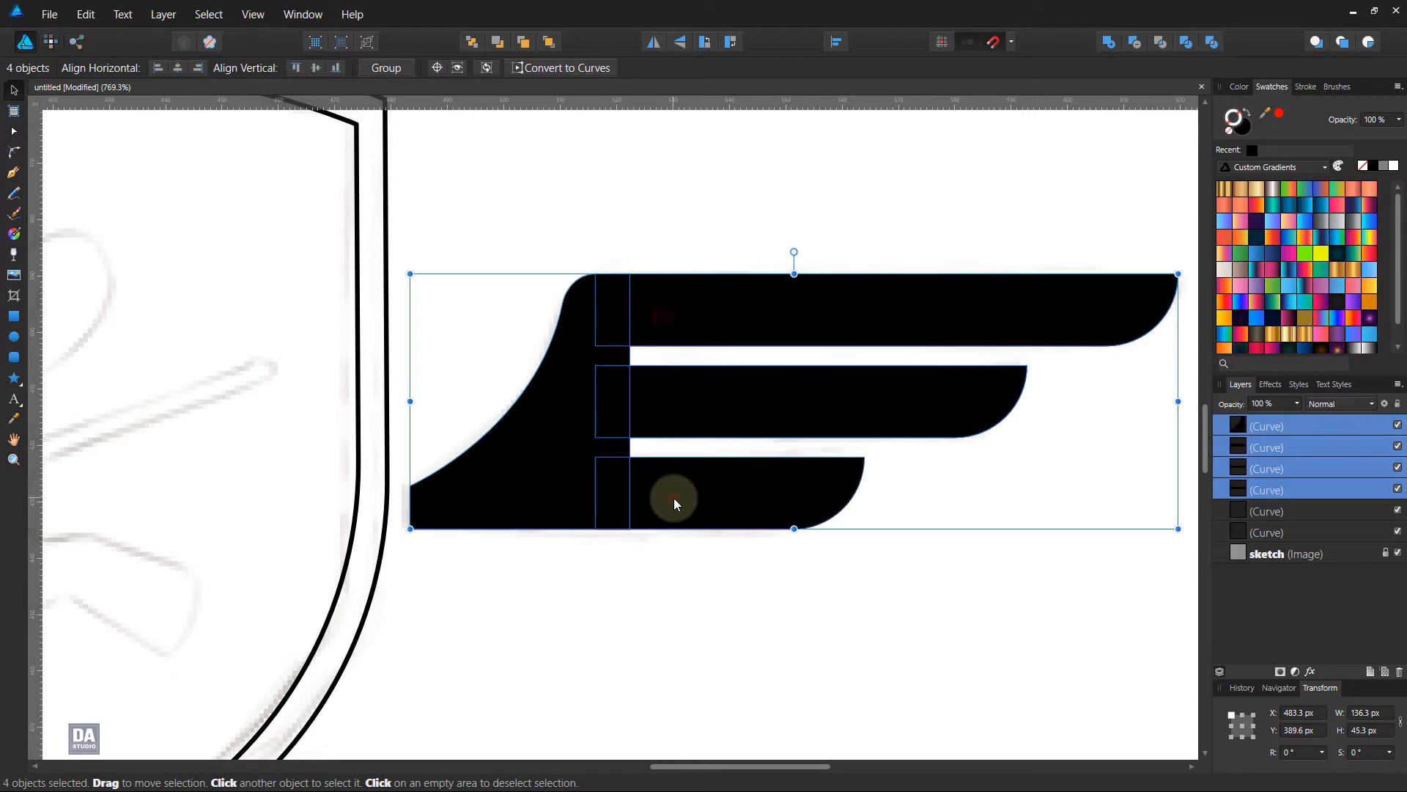
pyautogui.click(1101, 41)
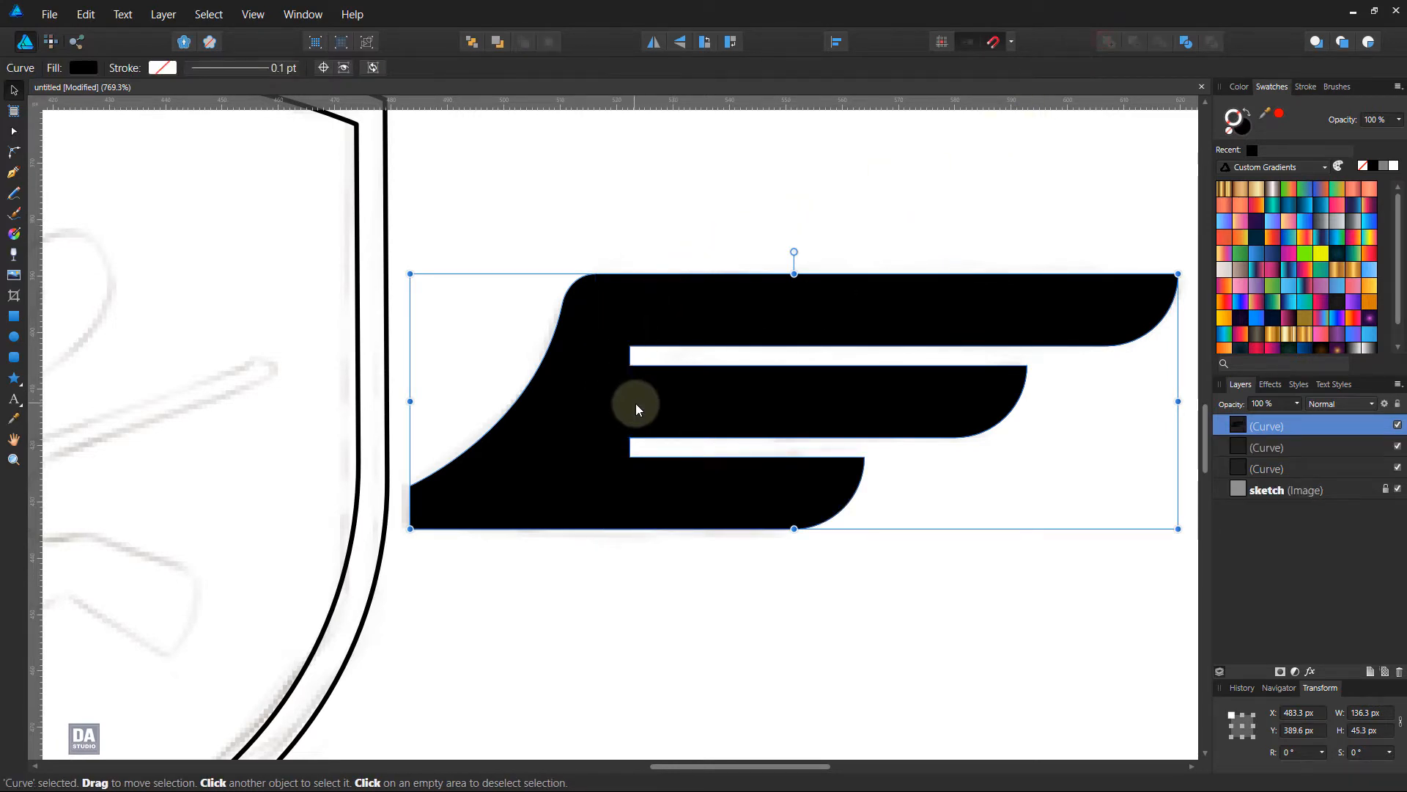
# - Round the inner end corners of both gaps between the wing's feathers with the Corner tool
pyautogui.scroll(1, 635, 403)
pyautogui.click(16, 152)
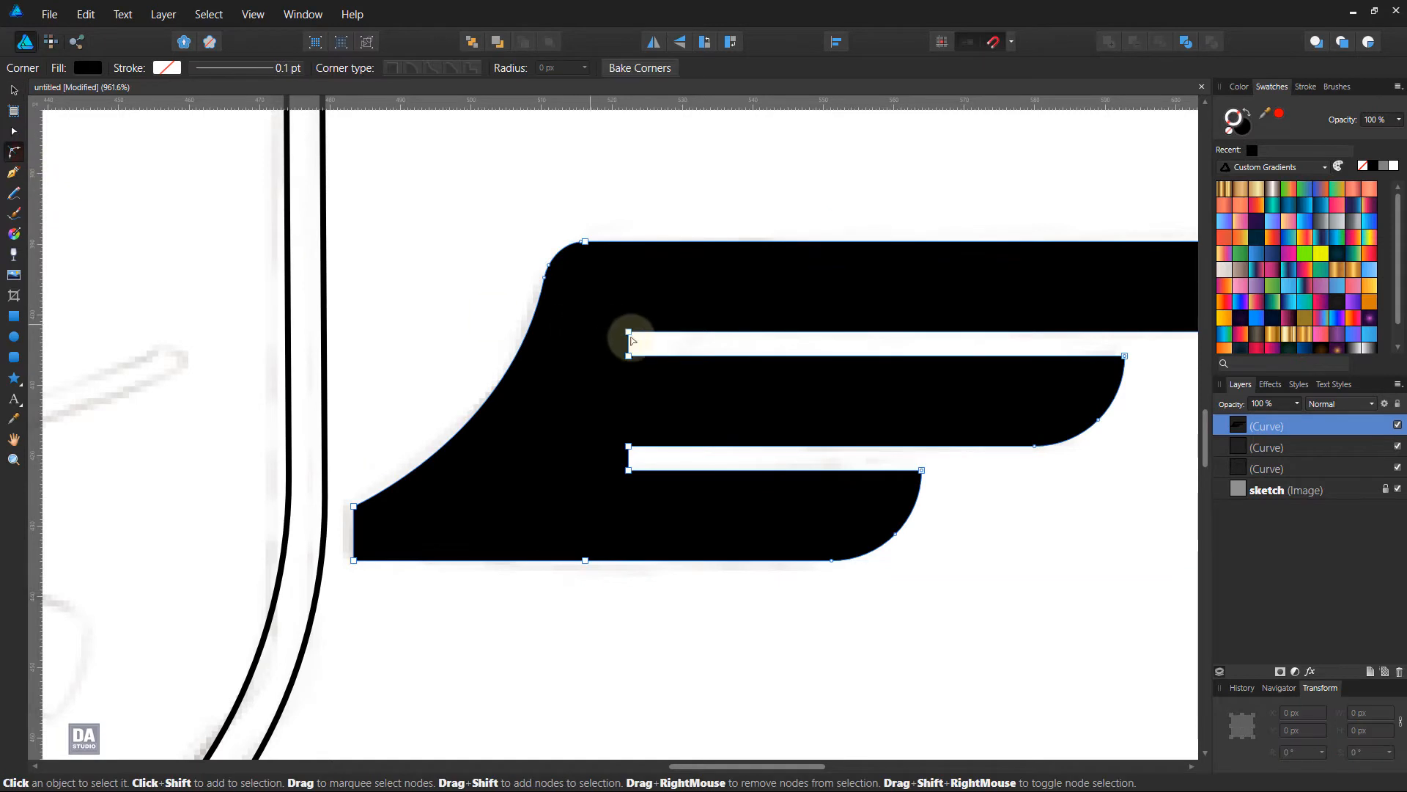
pyautogui.moveTo(623, 323); pyautogui.dragTo(645, 367)
pyautogui.moveTo(618, 433); pyautogui.dragTo(671, 463)
pyautogui.click(687, 633)
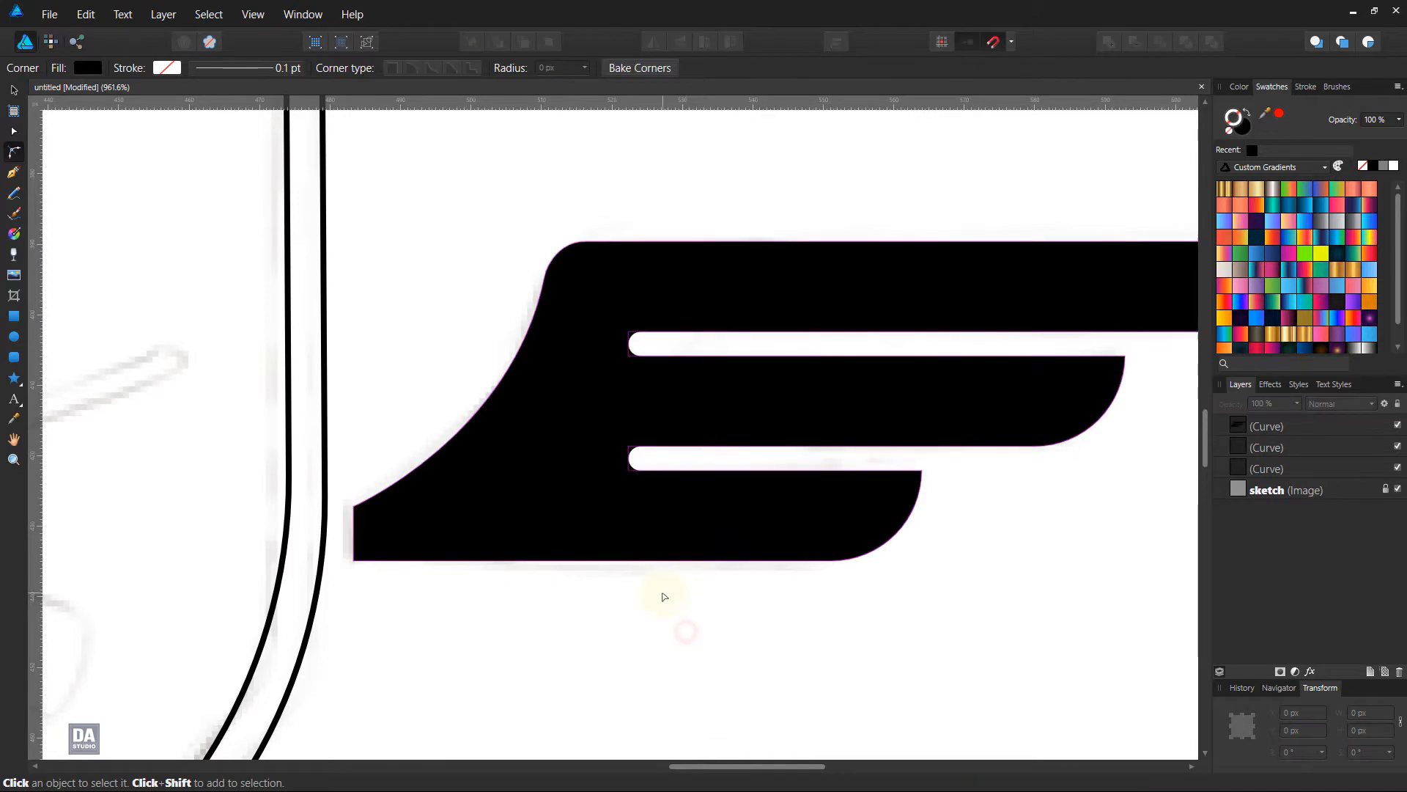
# - Show the wing's transform origin and move it horizontally onto the vertical guide through the shield's centre
pyautogui.scroll(-6, 664, 596)
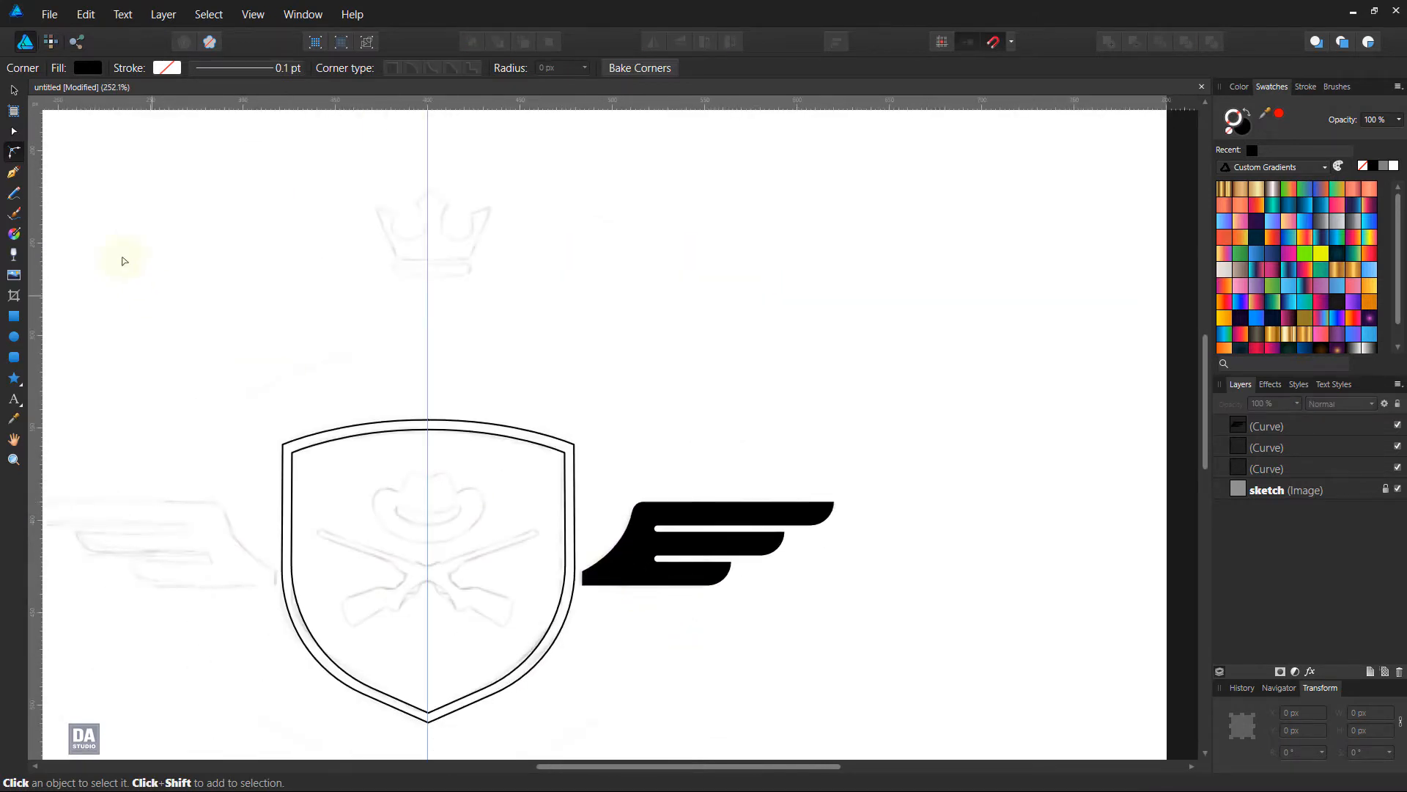
pyautogui.click(14, 91)
pyautogui.click(733, 480)
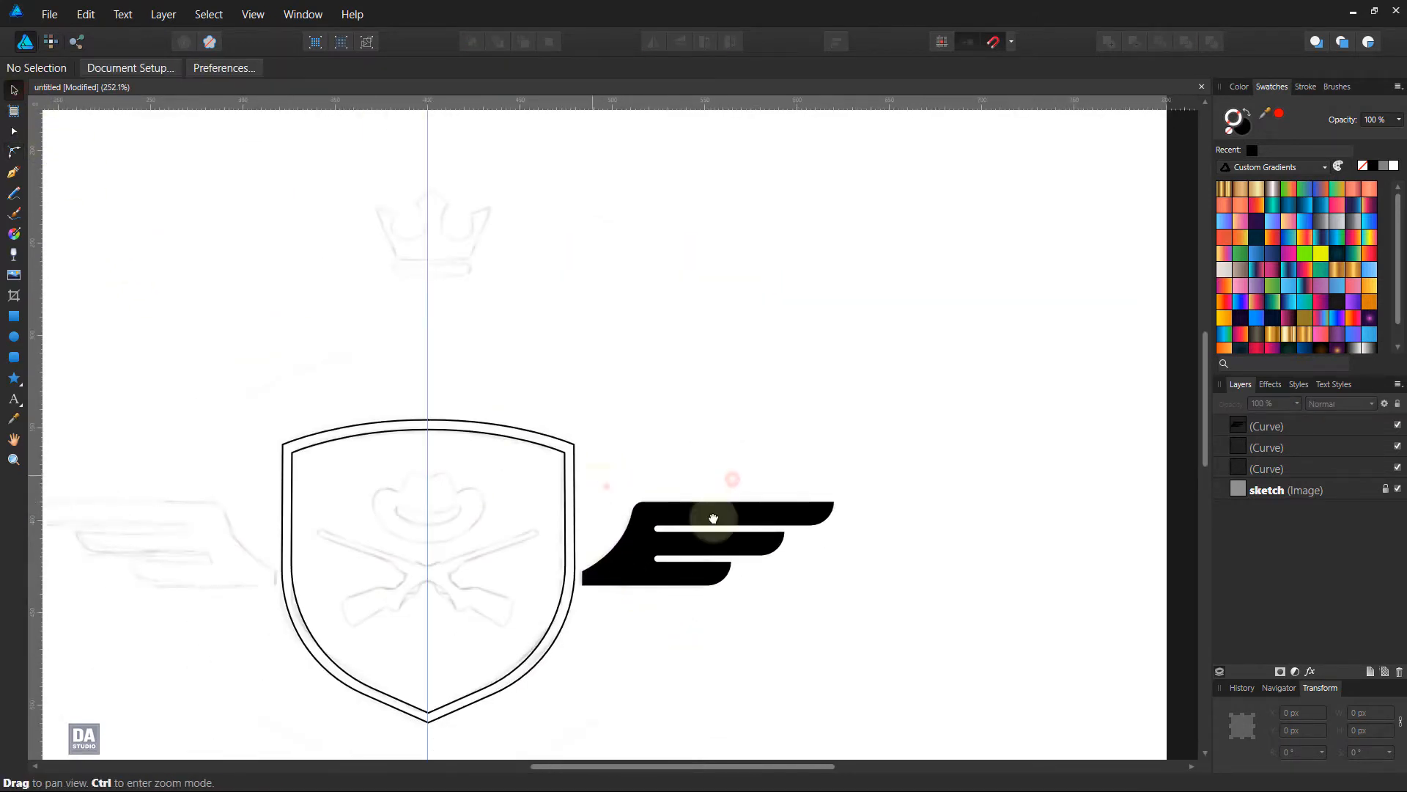
pyautogui.moveTo(607, 486); pyautogui.dragTo(789, 377)
pyautogui.click(829, 432)
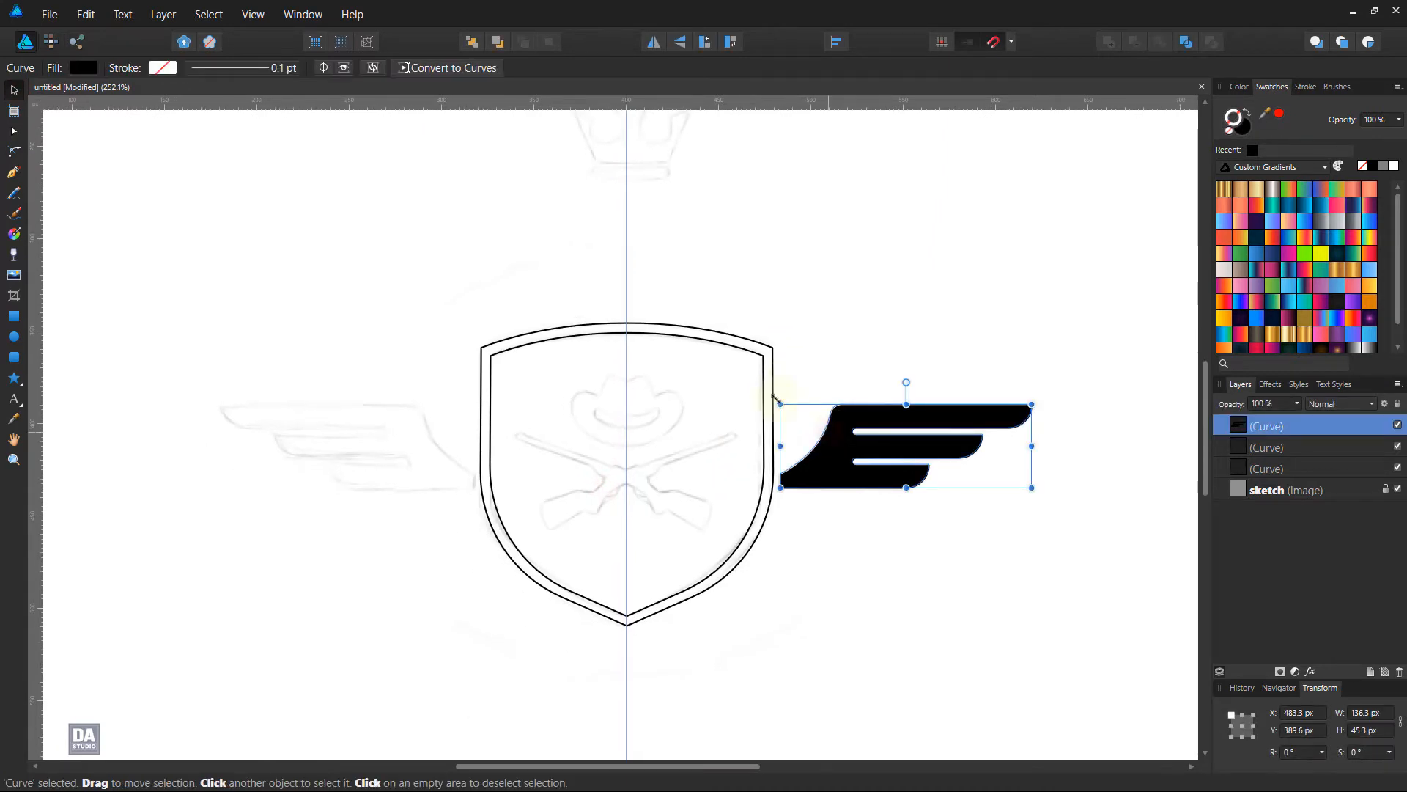
pyautogui.click(324, 68)
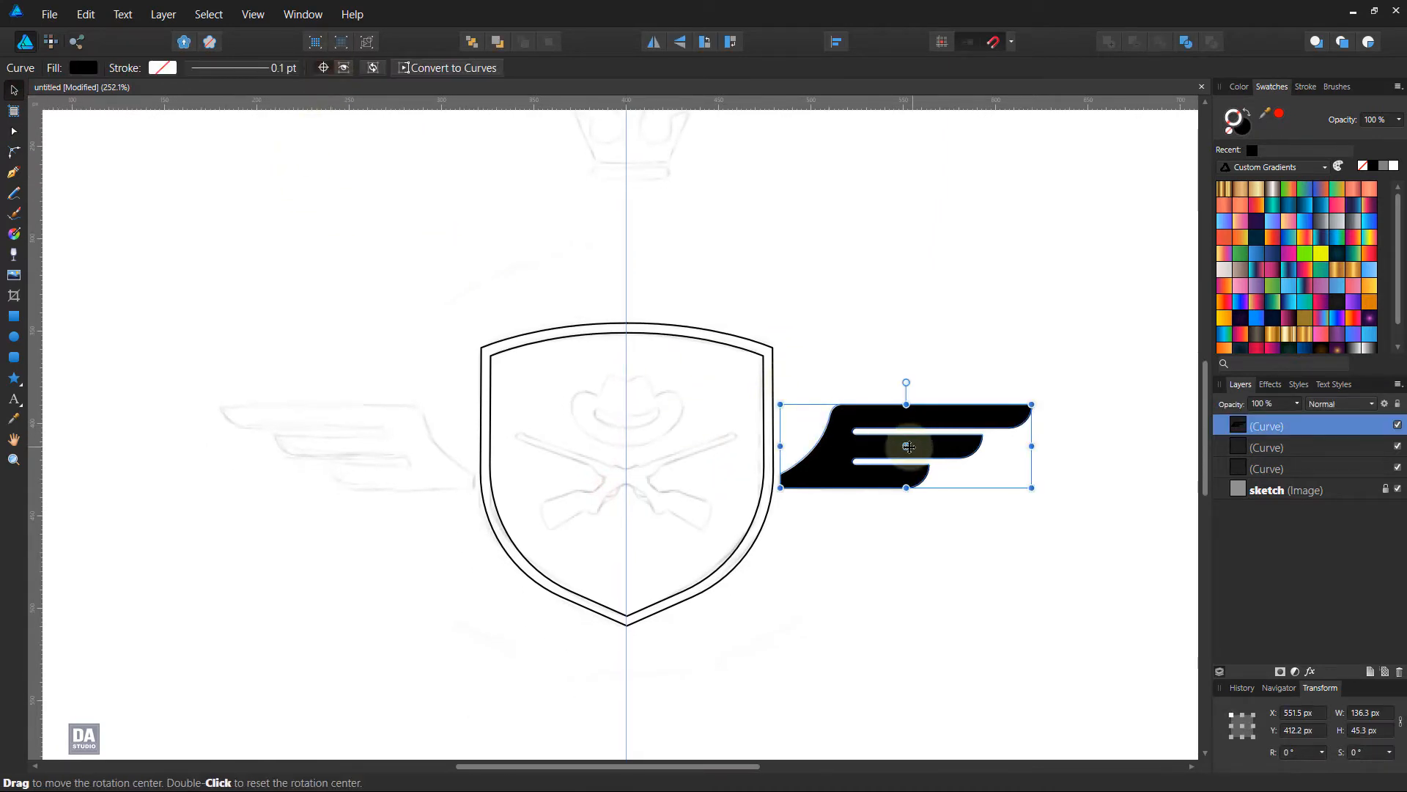
pyautogui.moveTo(906, 447); pyautogui.dragTo(627, 446)
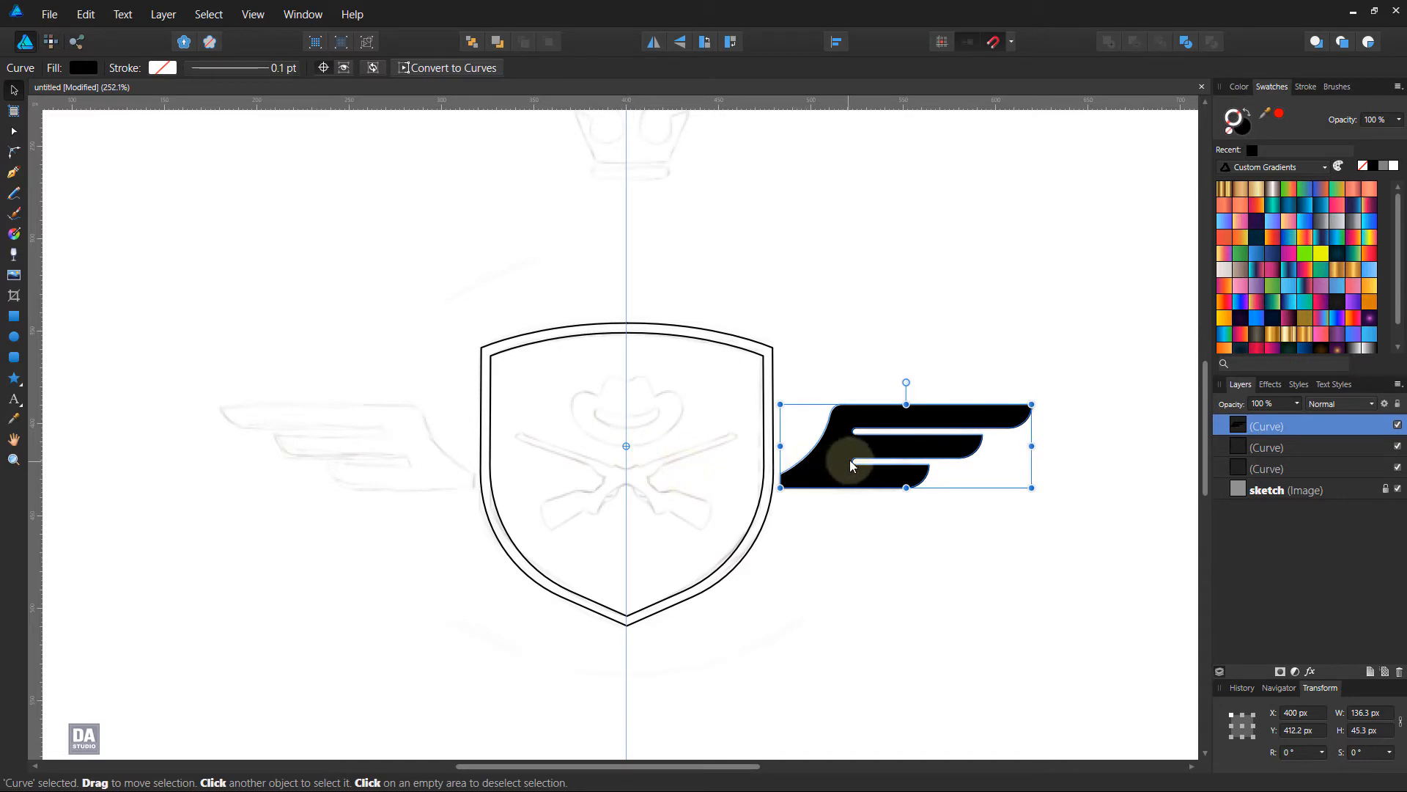
# - Duplicate the wing, flip the copy horizontally, and place it over the sketched wing on the shield's left side
pyautogui.rightClick(1255, 428)
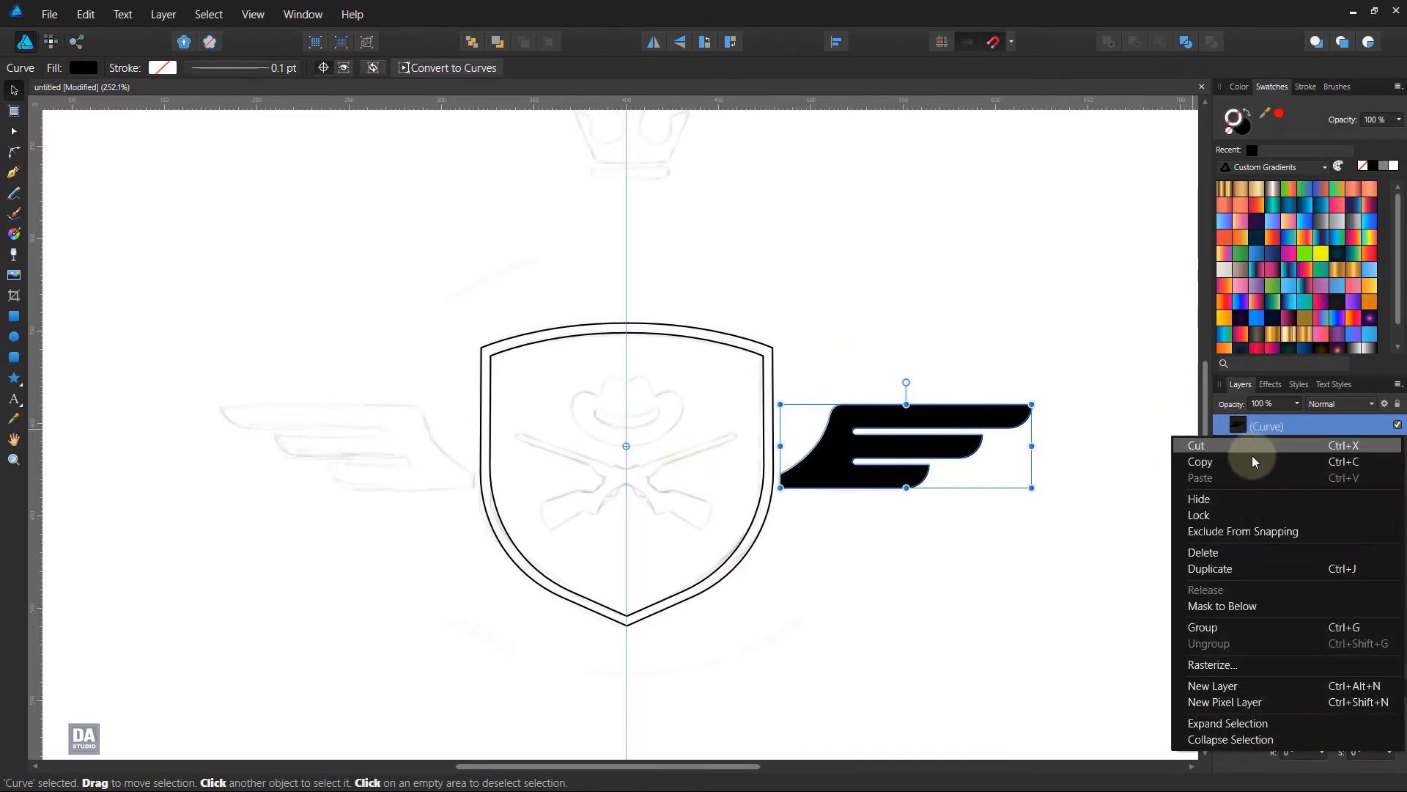
pyautogui.click(1256, 561)
pyautogui.click(660, 47)
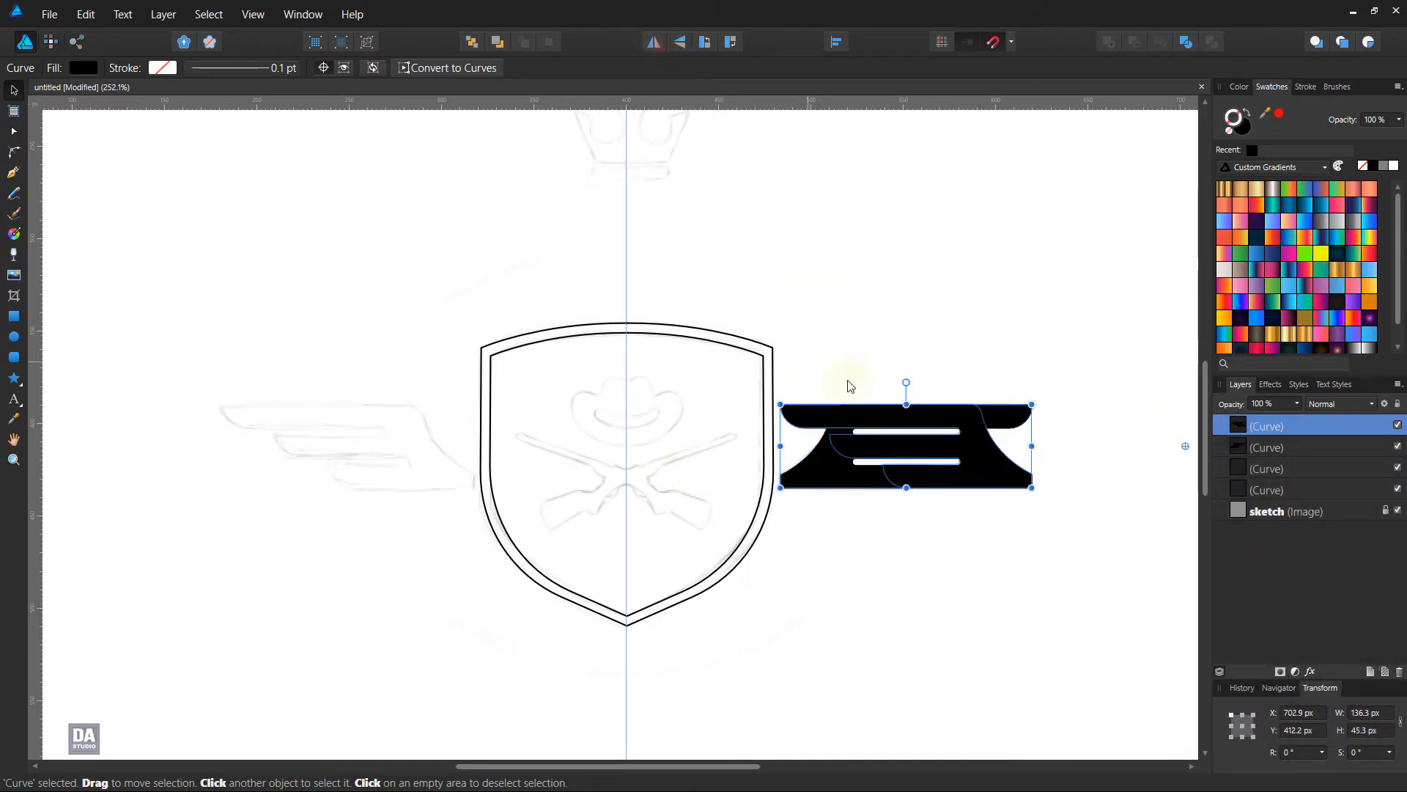
pyautogui.moveTo(983, 460); pyautogui.dragTo(423, 439)
pyautogui.press('alt')
pyautogui.scroll(3, 534, 496)
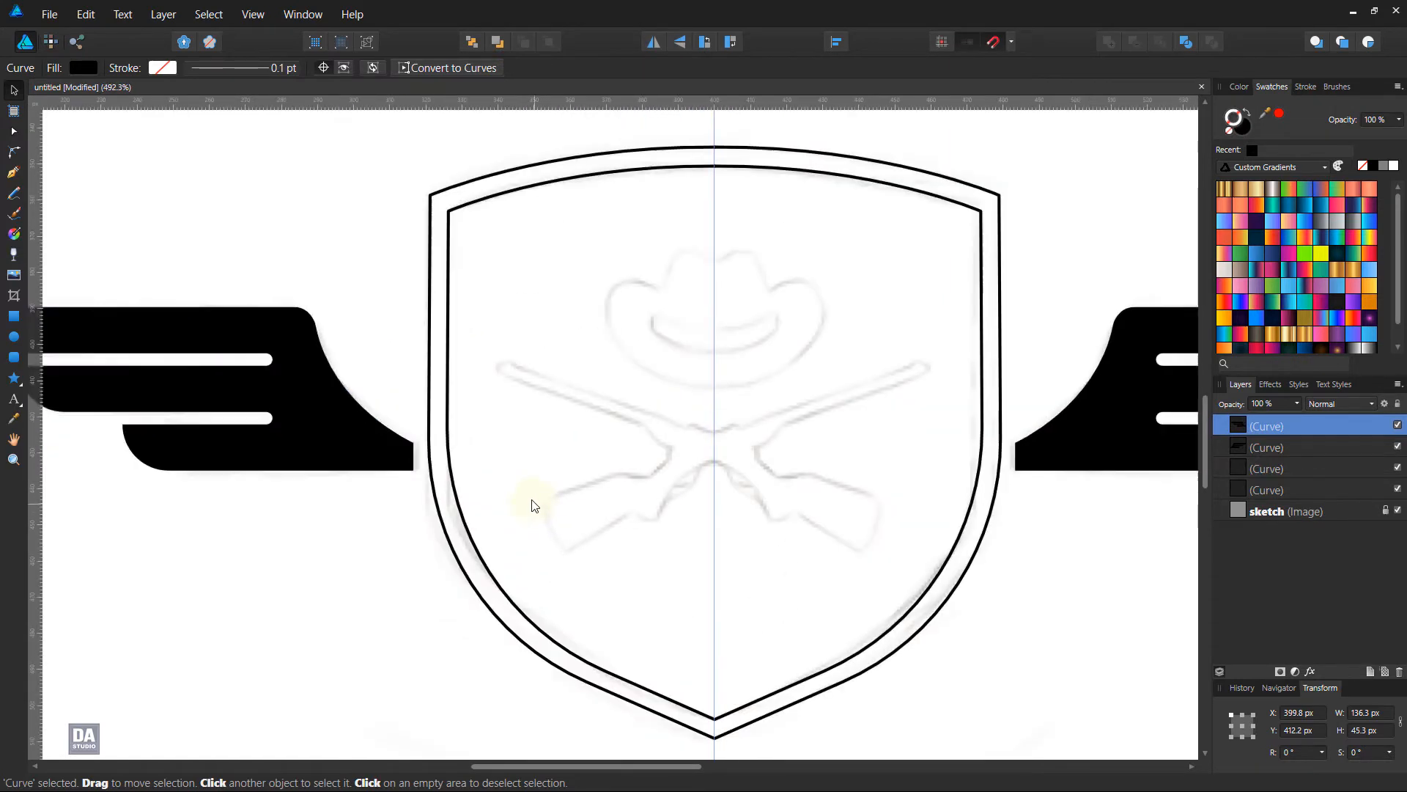
pyautogui.click(390, 515)
pyautogui.scroll(-3, 391, 515)
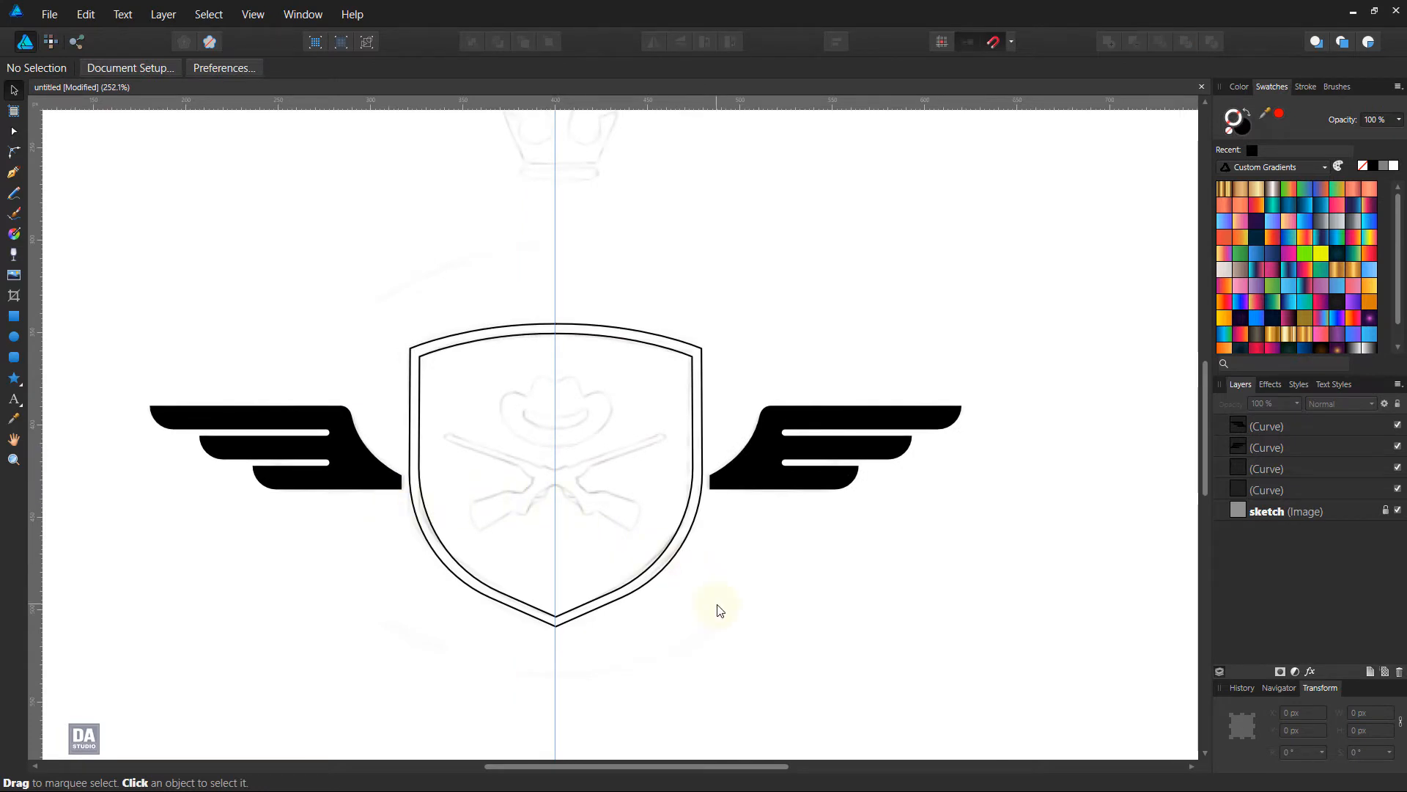
# - With the Pen tool, trace the sketched crown from its centre peak on the guide down to the bottom of the left notch
pyautogui.moveTo(582, 312); pyautogui.dragTo(586, 456)
pyautogui.click(550, 277)
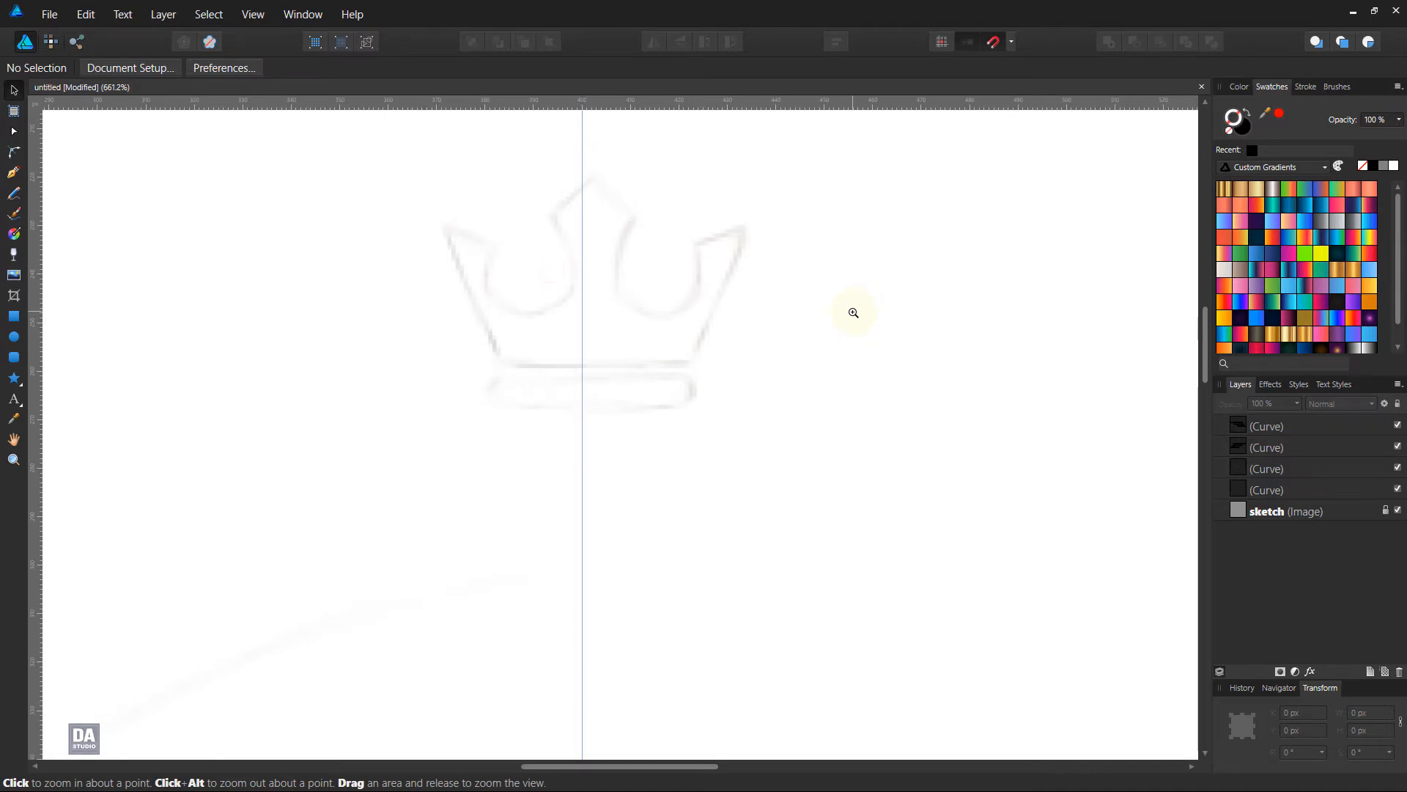
pyautogui.click(13, 172)
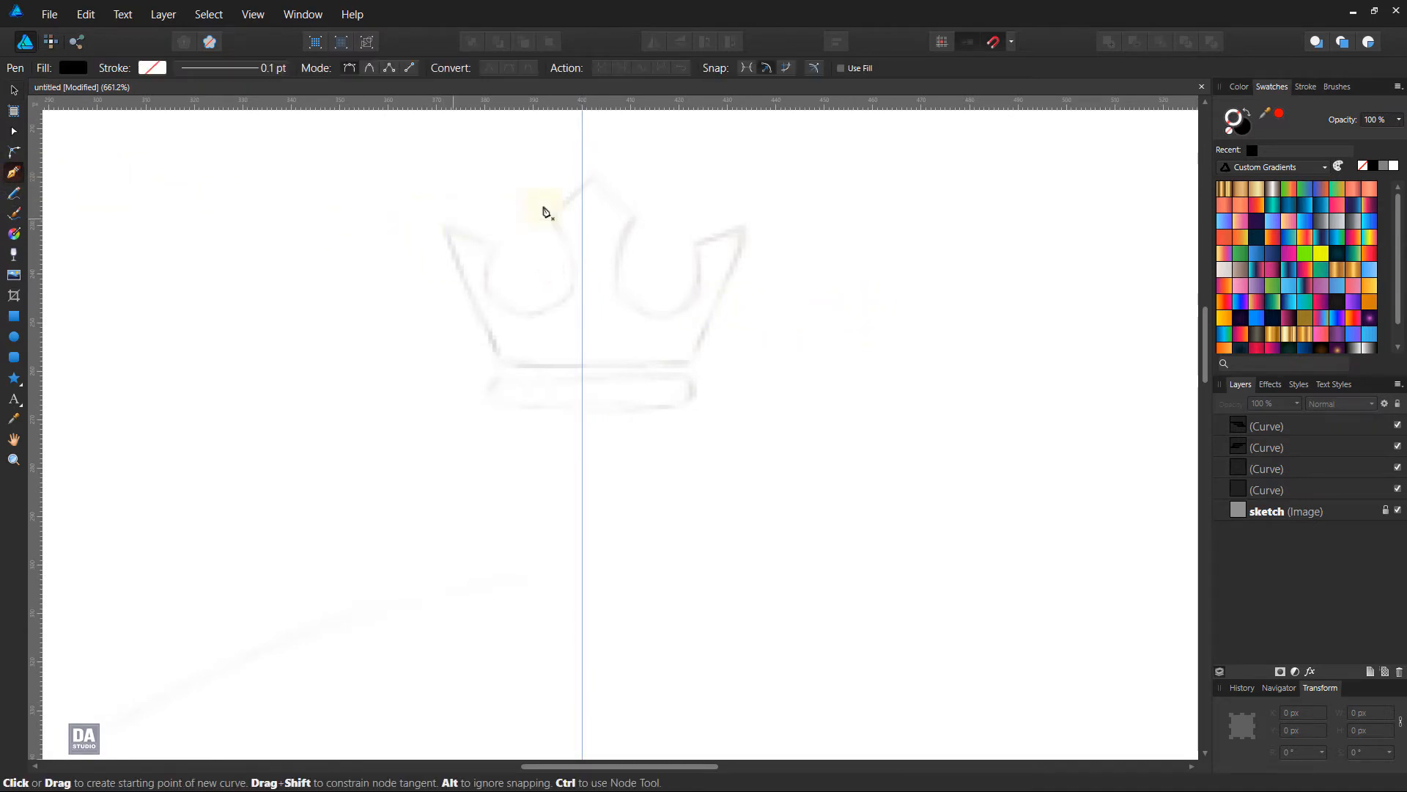
pyautogui.click(582, 171)
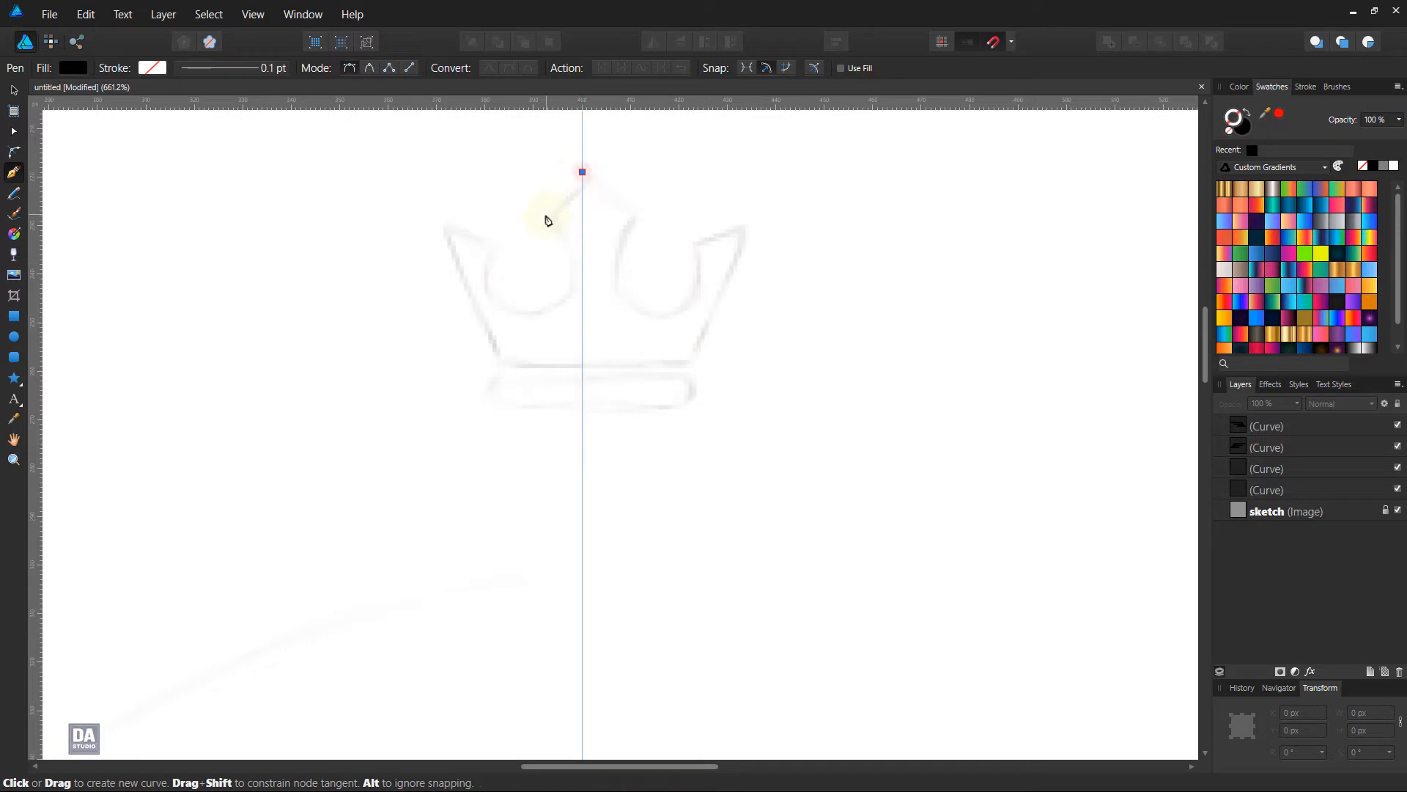
pyautogui.click(546, 215)
pyautogui.moveTo(540, 313); pyautogui.dragTo(474, 347)
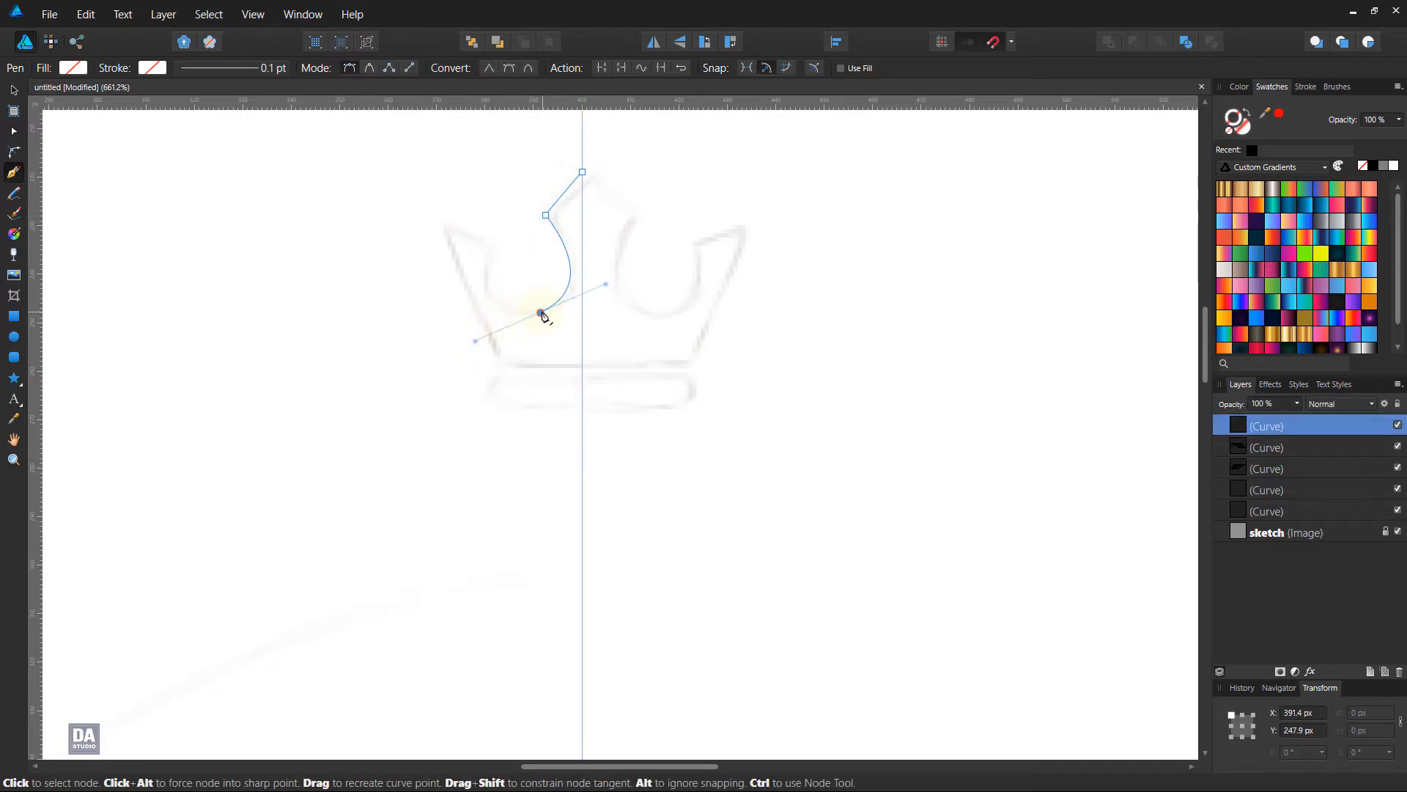
pyautogui.click(540, 313)
# - Continue the path around the left spike and along the crown's base, close it on the centre guide, and fill it black
pyautogui.moveTo(497, 245); pyautogui.dragTo(540, 176)
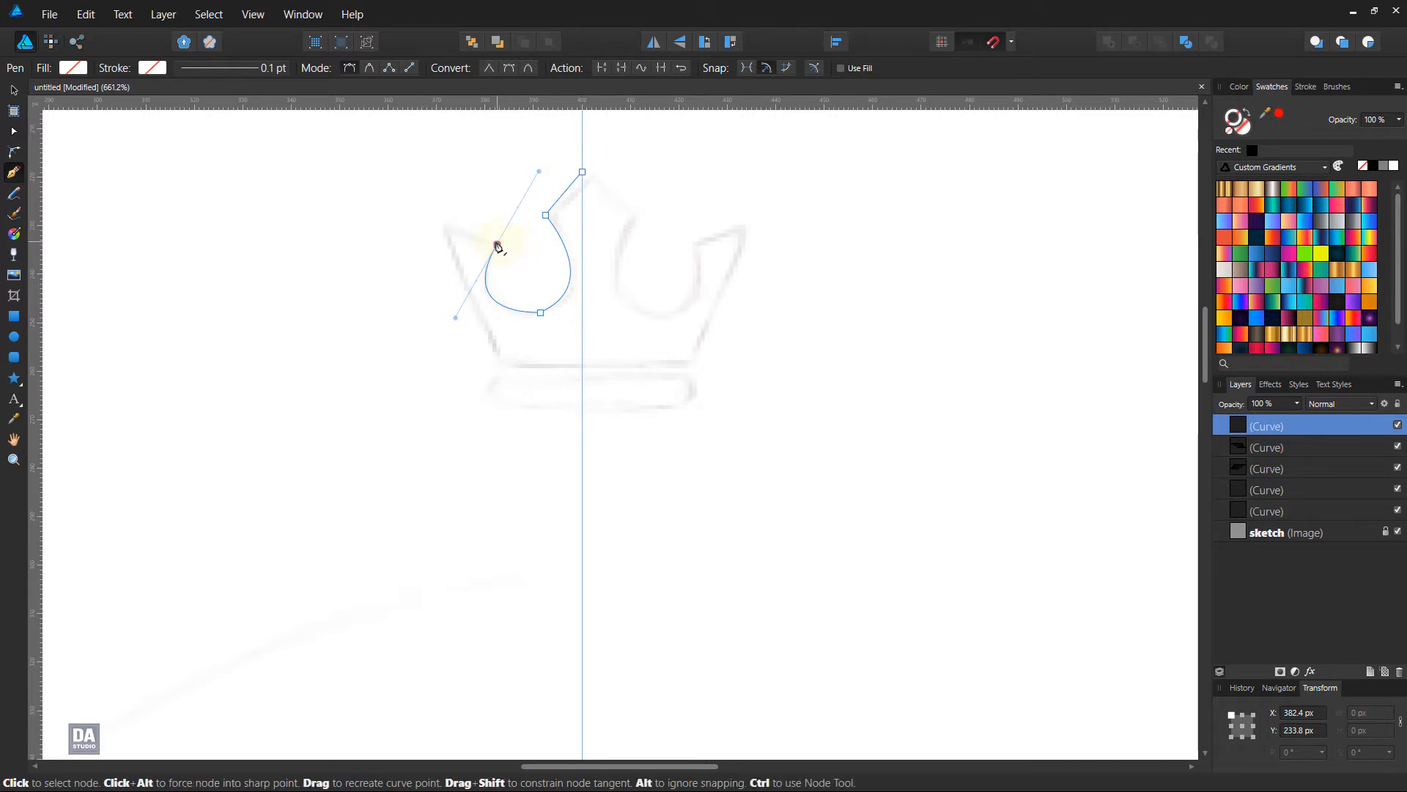
pyautogui.click(498, 244)
pyautogui.click(438, 213)
pyautogui.click(502, 363)
pyautogui.click(583, 364)
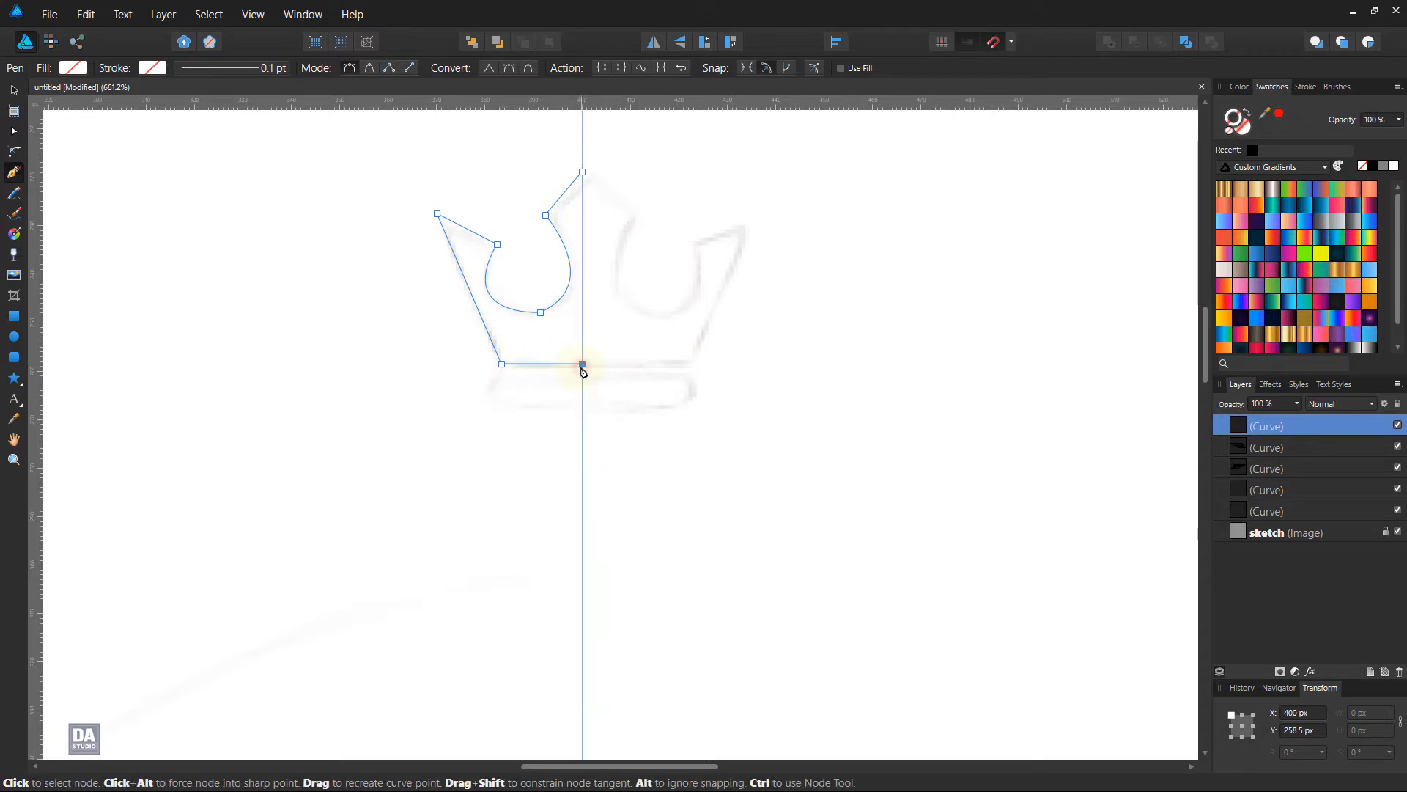
pyautogui.click(583, 173)
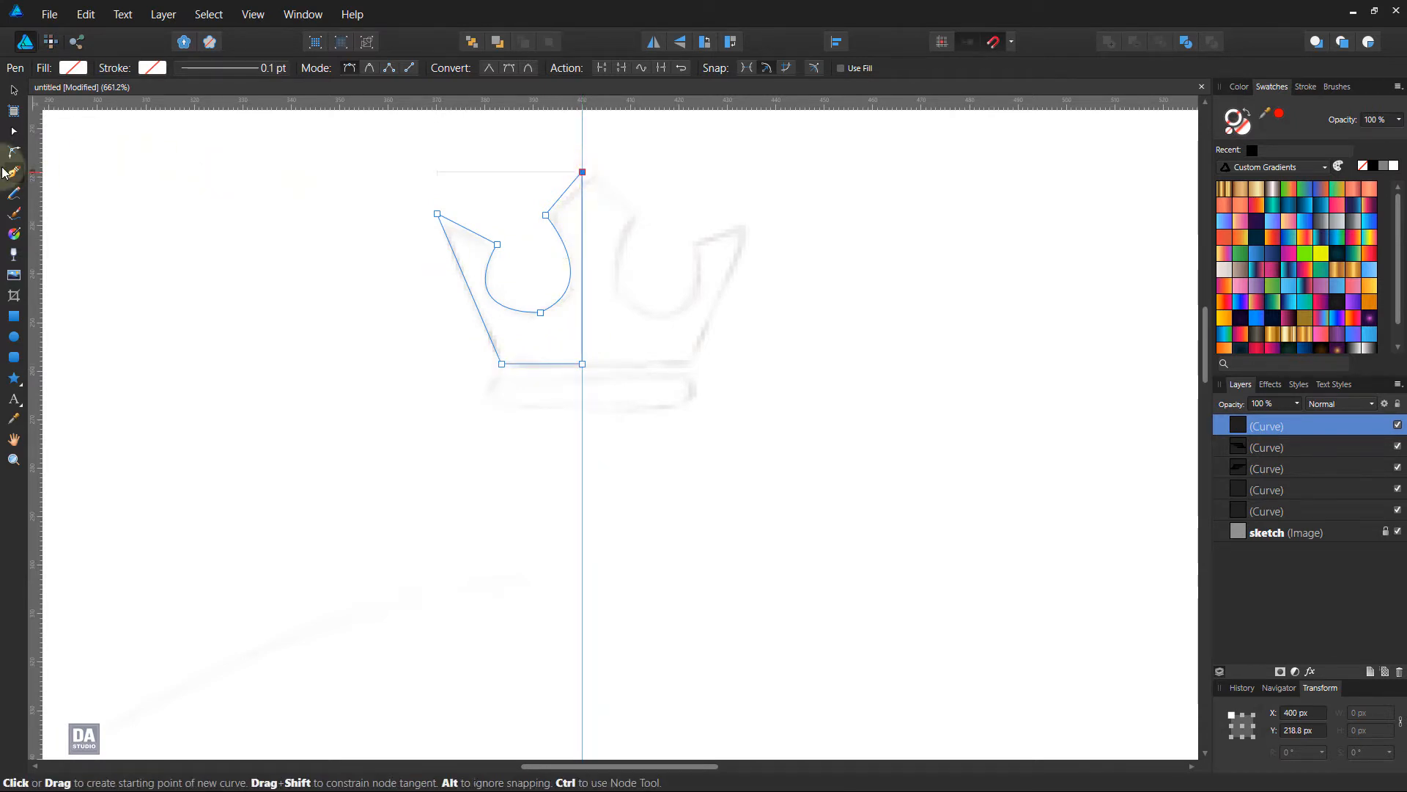
pyautogui.click(1253, 150)
pyautogui.click(1250, 118)
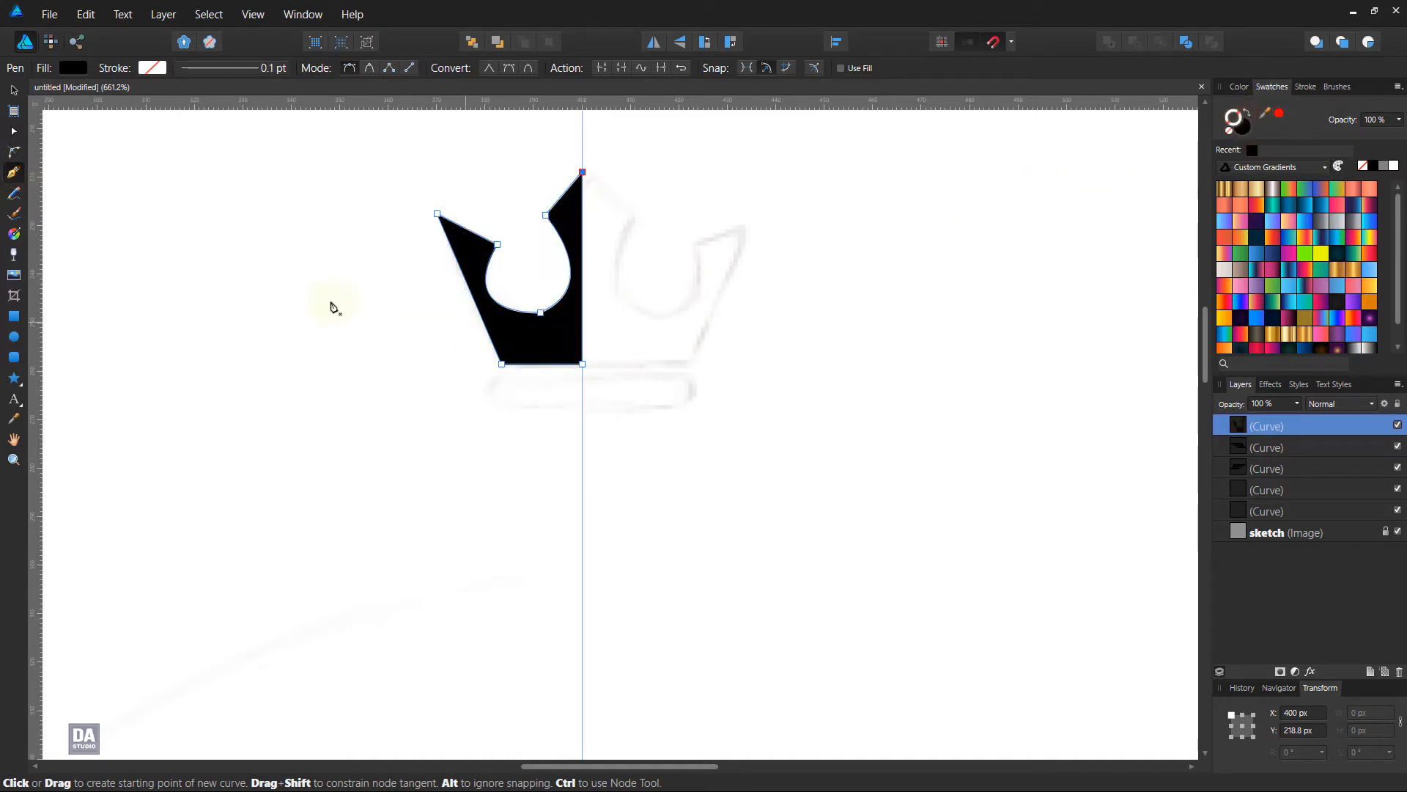
# - Adjust the curve handle at the inner corner of the half crown's outer spike to make the notch rounder
pyautogui.click(14, 152)
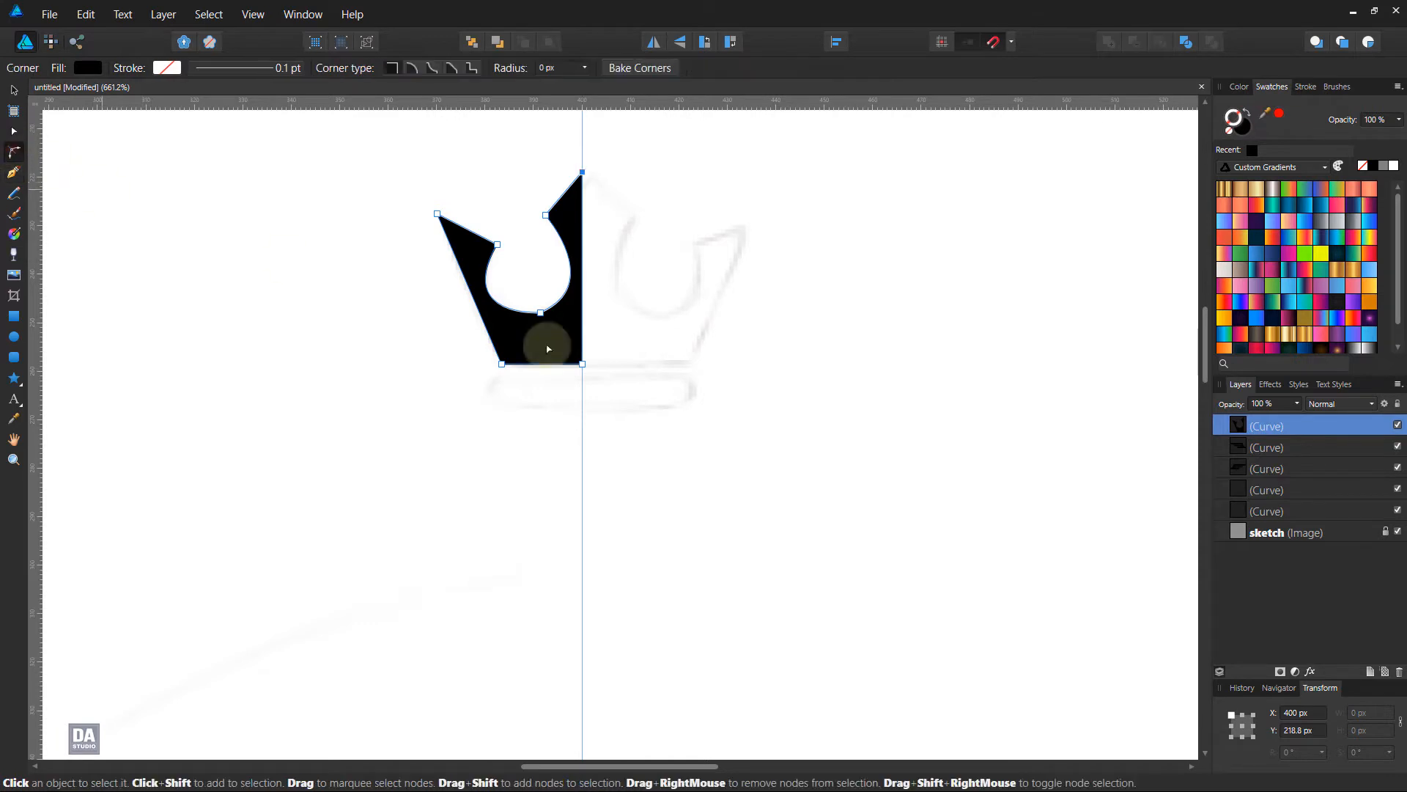
pyautogui.moveTo(542, 315); pyautogui.dragTo(528, 240)
pyautogui.click(14, 130)
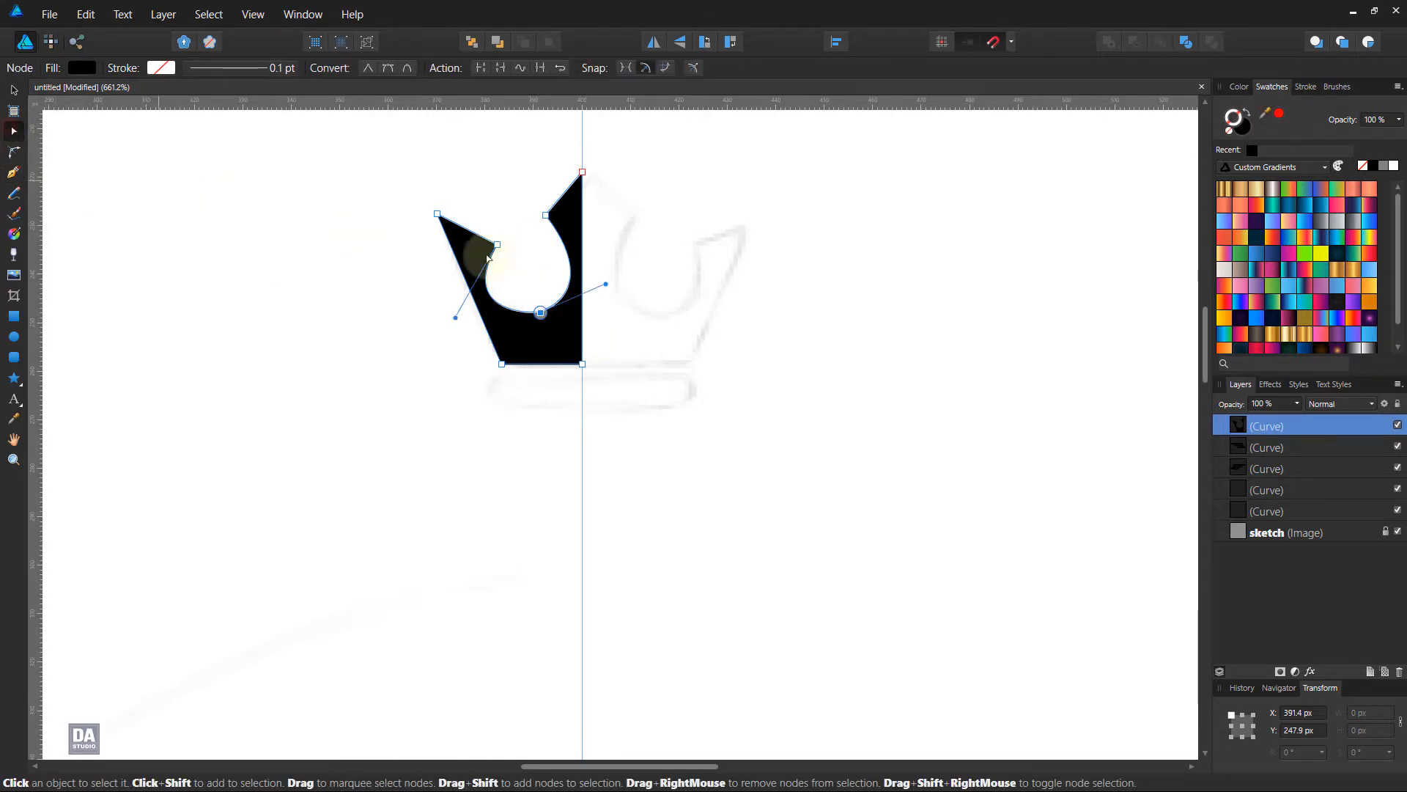
pyautogui.moveTo(455, 318); pyautogui.dragTo(469, 321)
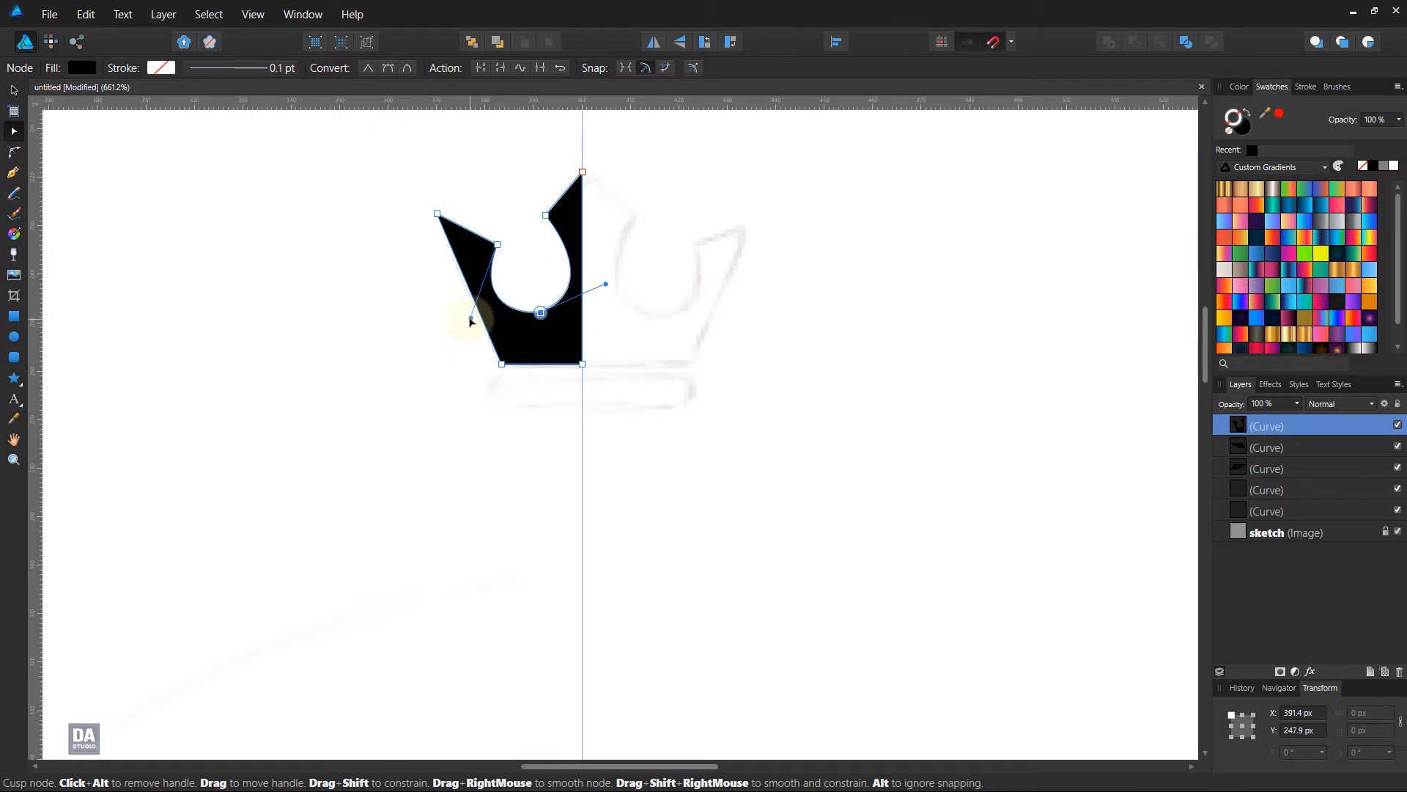
pyautogui.click(436, 331)
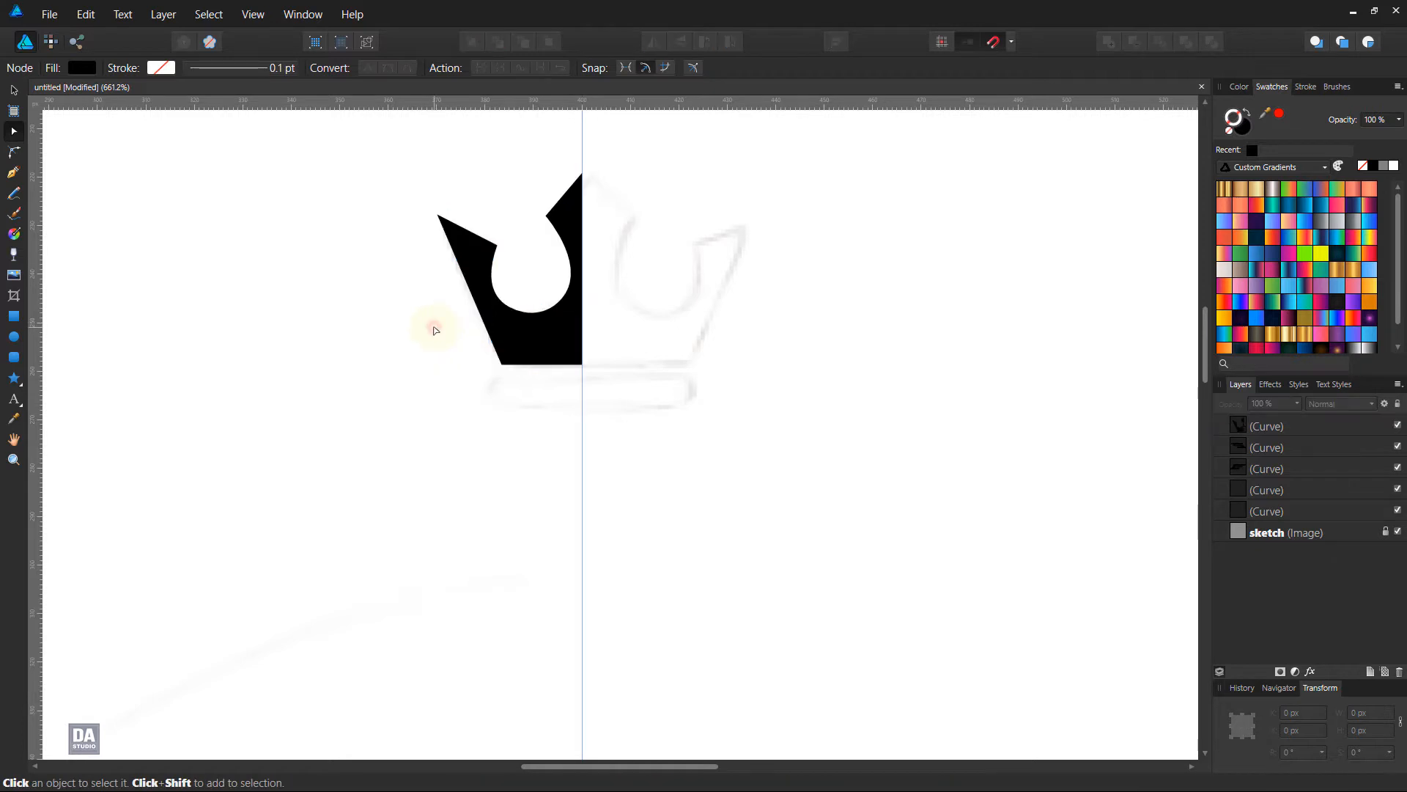
# - Duplicate the half crown, flip the copy horizontally, and align it against the original at the centre guide
pyautogui.click(13, 89)
pyautogui.click(530, 340)
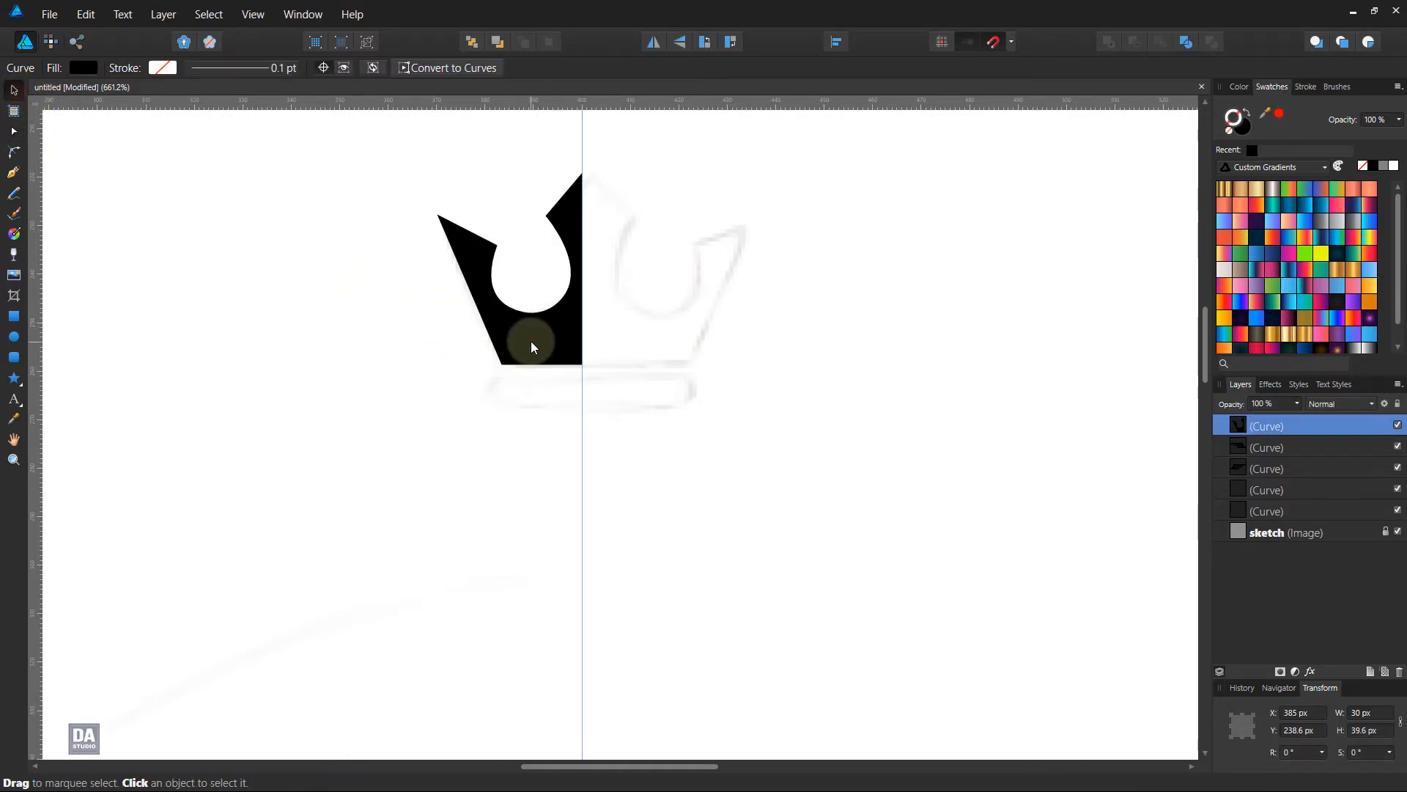
pyautogui.rightClick(1304, 426)
pyautogui.click(1250, 569)
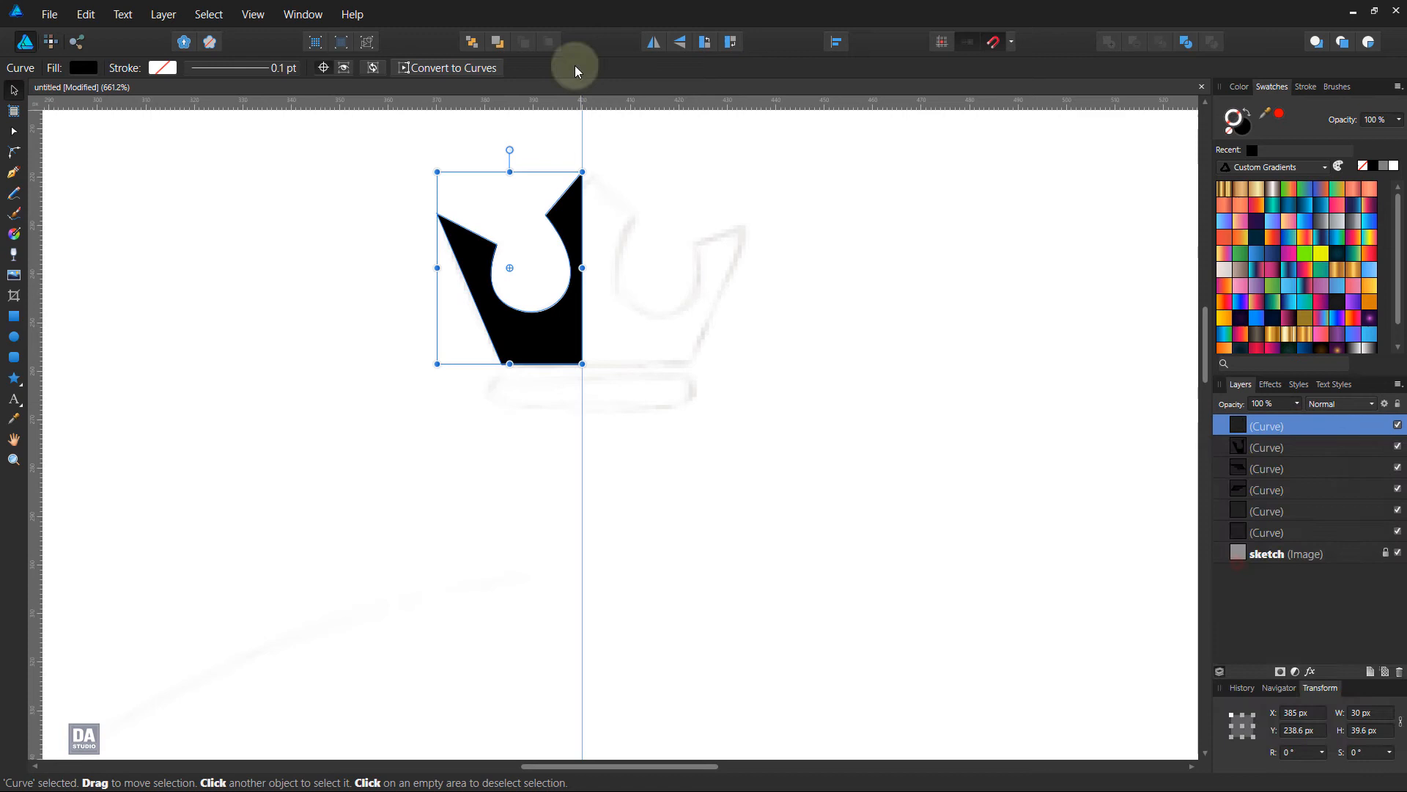
pyautogui.click(653, 44)
pyautogui.moveTo(501, 345); pyautogui.dragTo(636, 331)
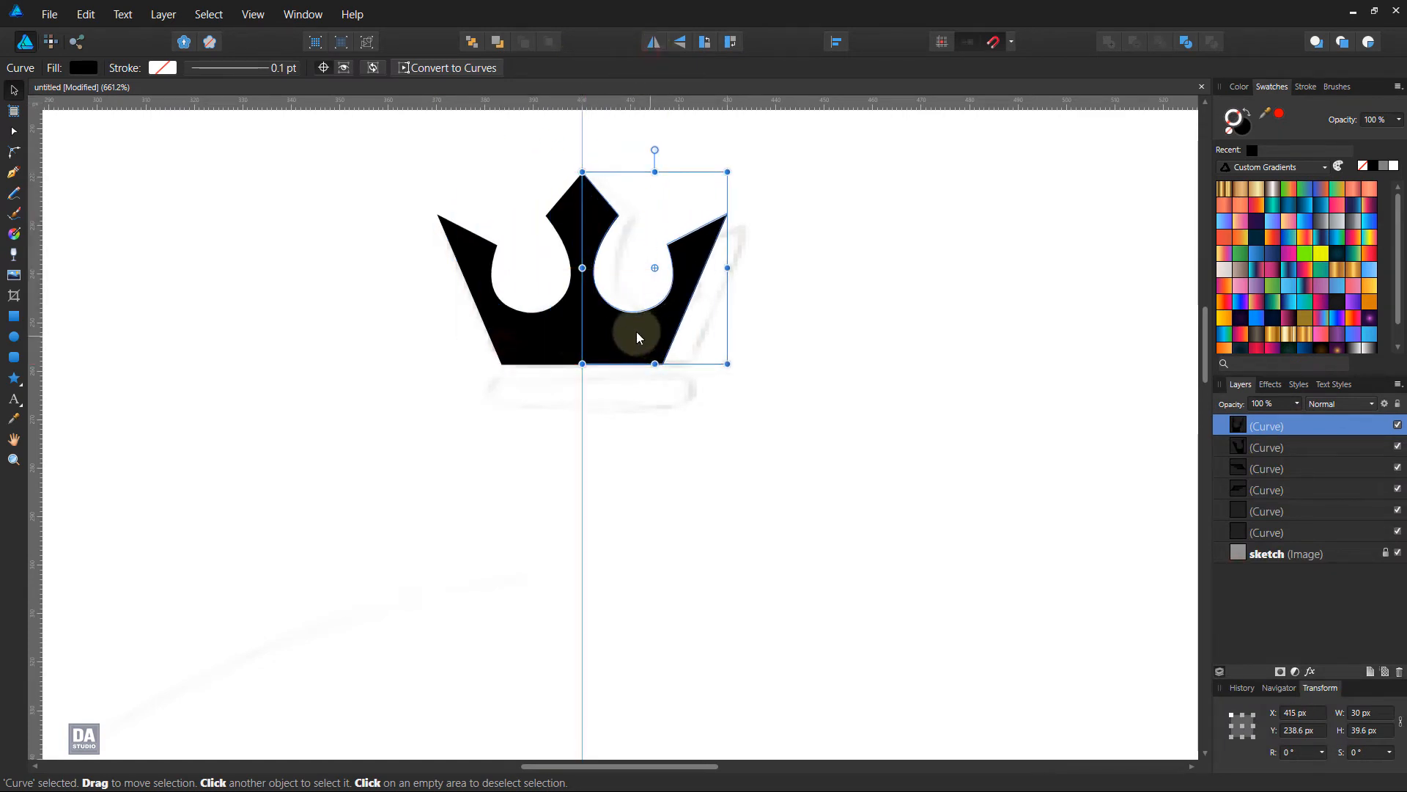
# - Combine the two crown halves into a single shape with Add
pyautogui.keyDown('shift'); pyautogui.click(566, 336); pyautogui.keyUp('shift')
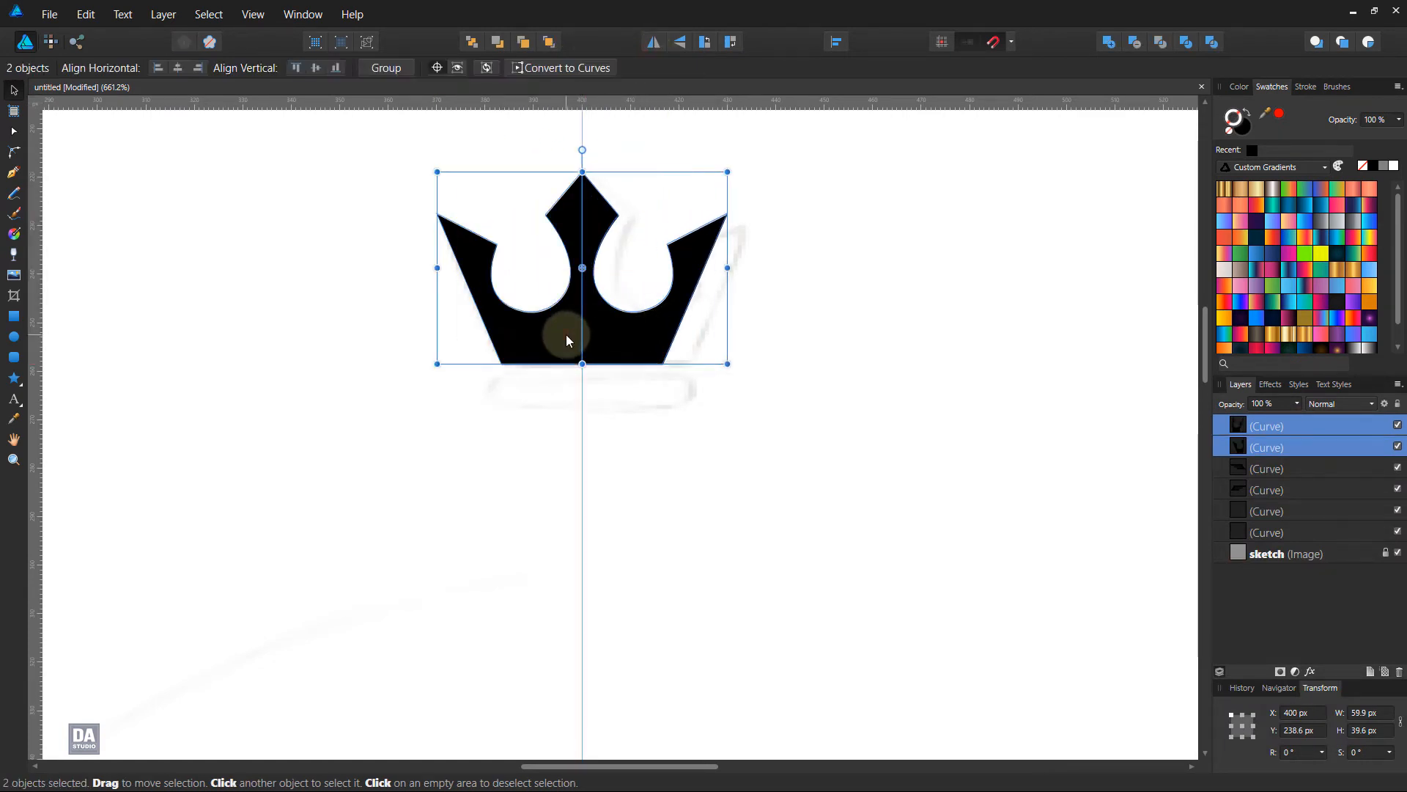
pyautogui.click(1106, 49)
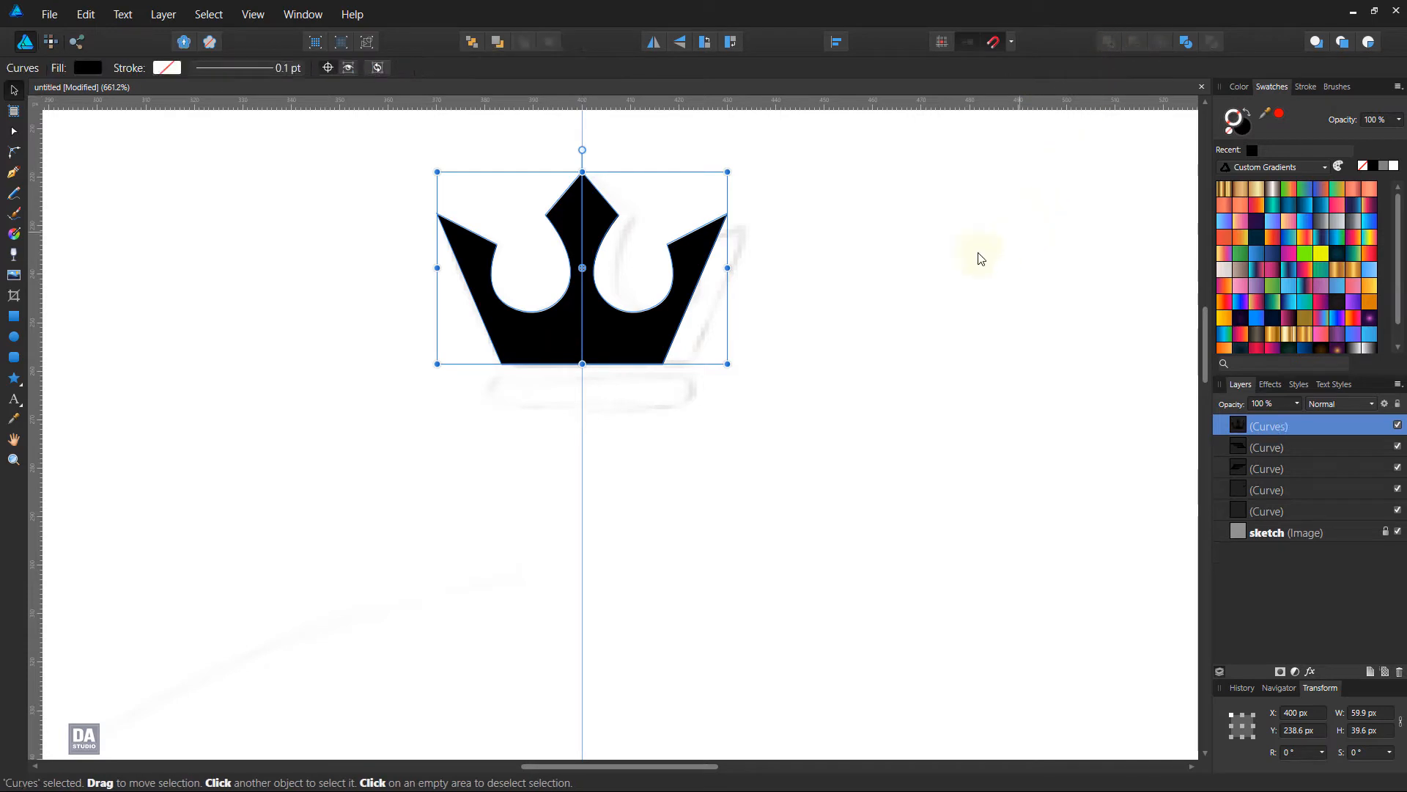
pyautogui.click(943, 268)
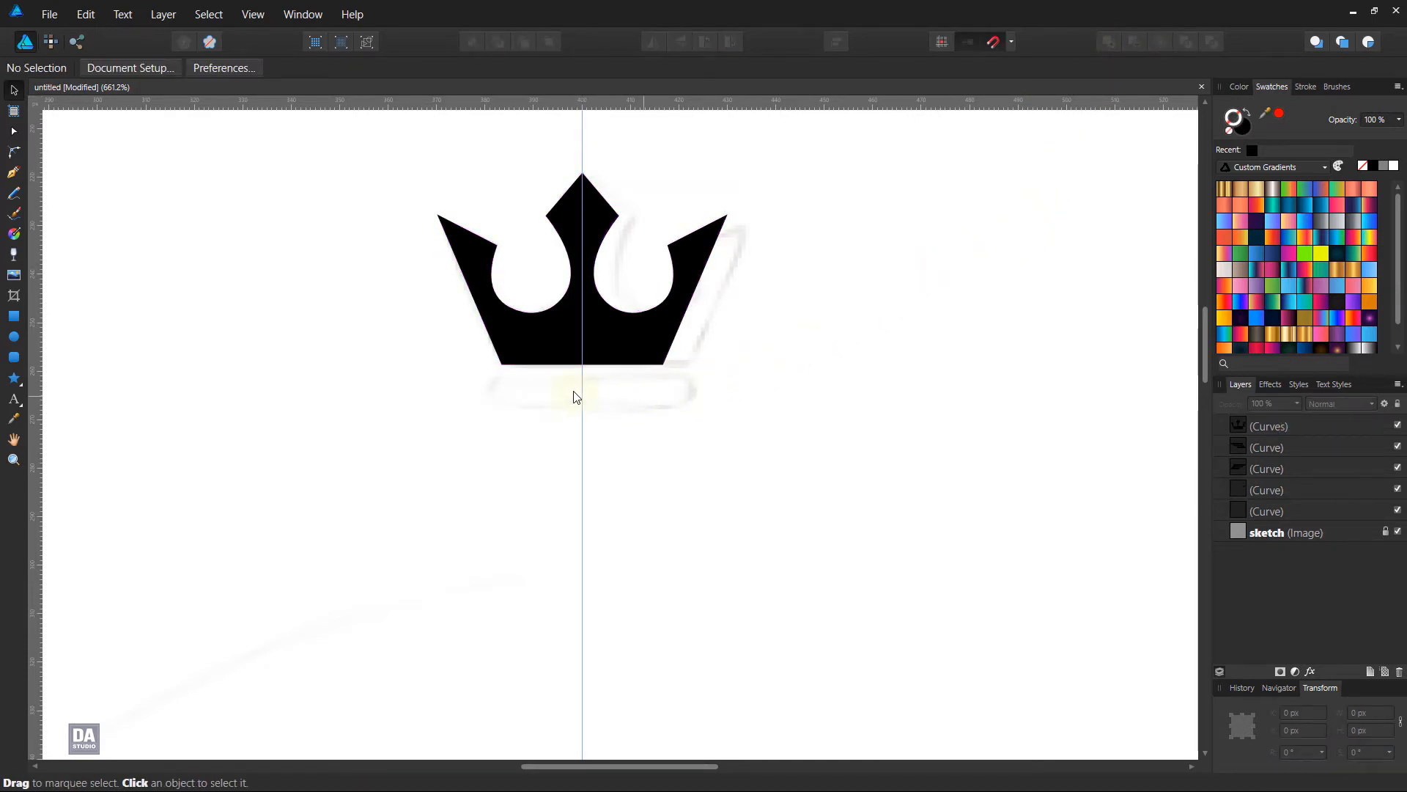
# - Draw a rounded rectangle about 34.2 by 7.3 px beneath the crown, centred on the guide, with corners rounded to 50%
pyautogui.click(13, 357)
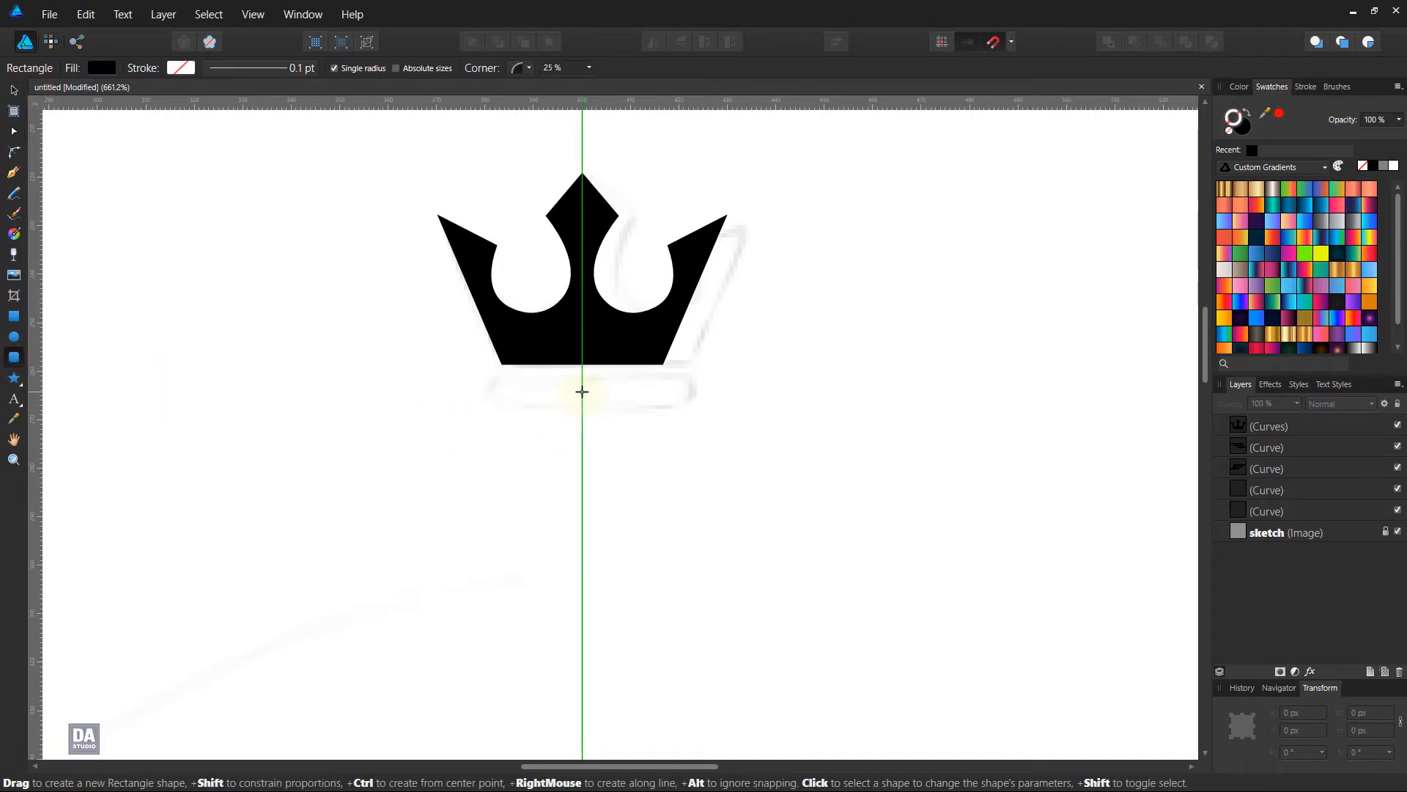
pyautogui.moveTo(582, 391); pyautogui.dragTo(665, 408)
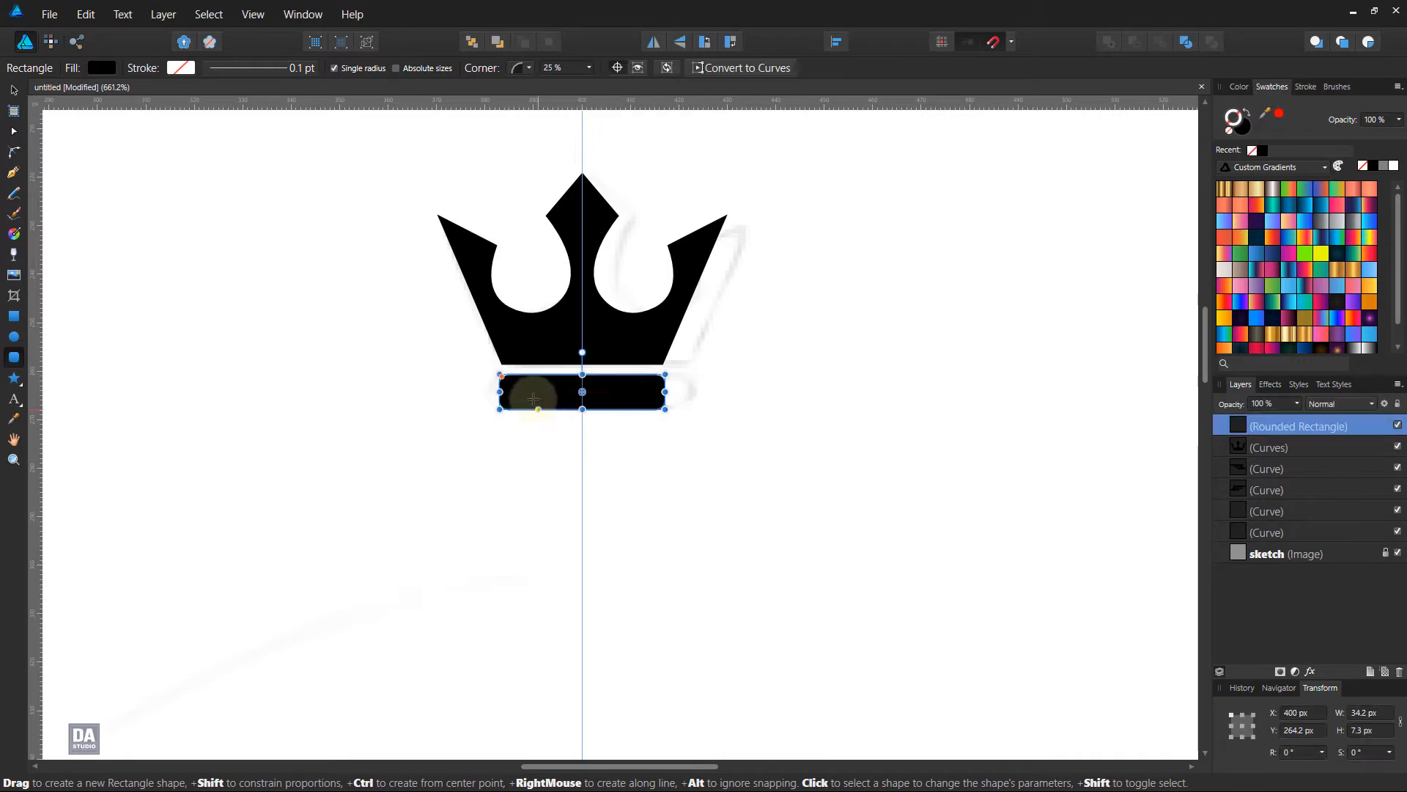
pyautogui.moveTo(500, 374); pyautogui.dragTo(539, 381)
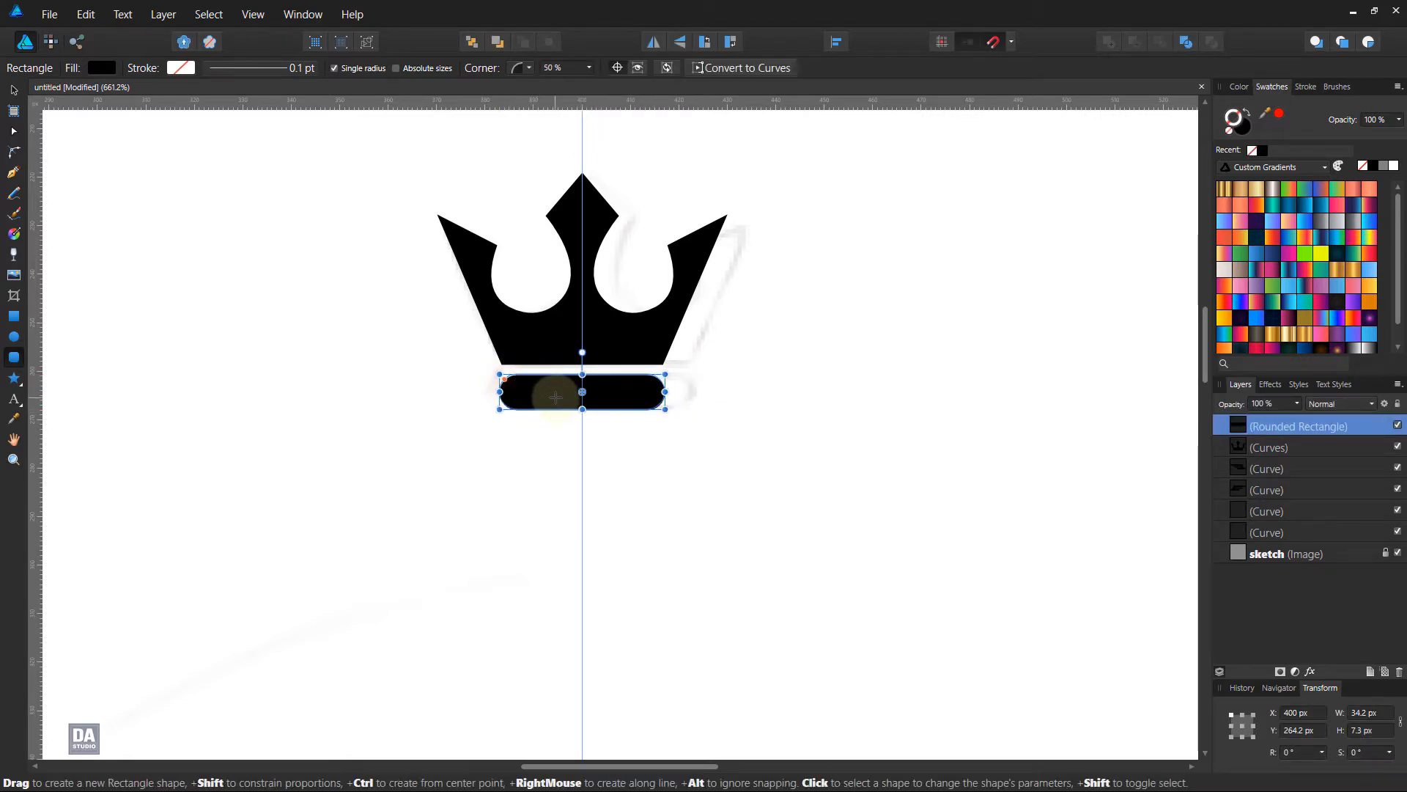
pyautogui.press('v')
pyautogui.click(371, 345)
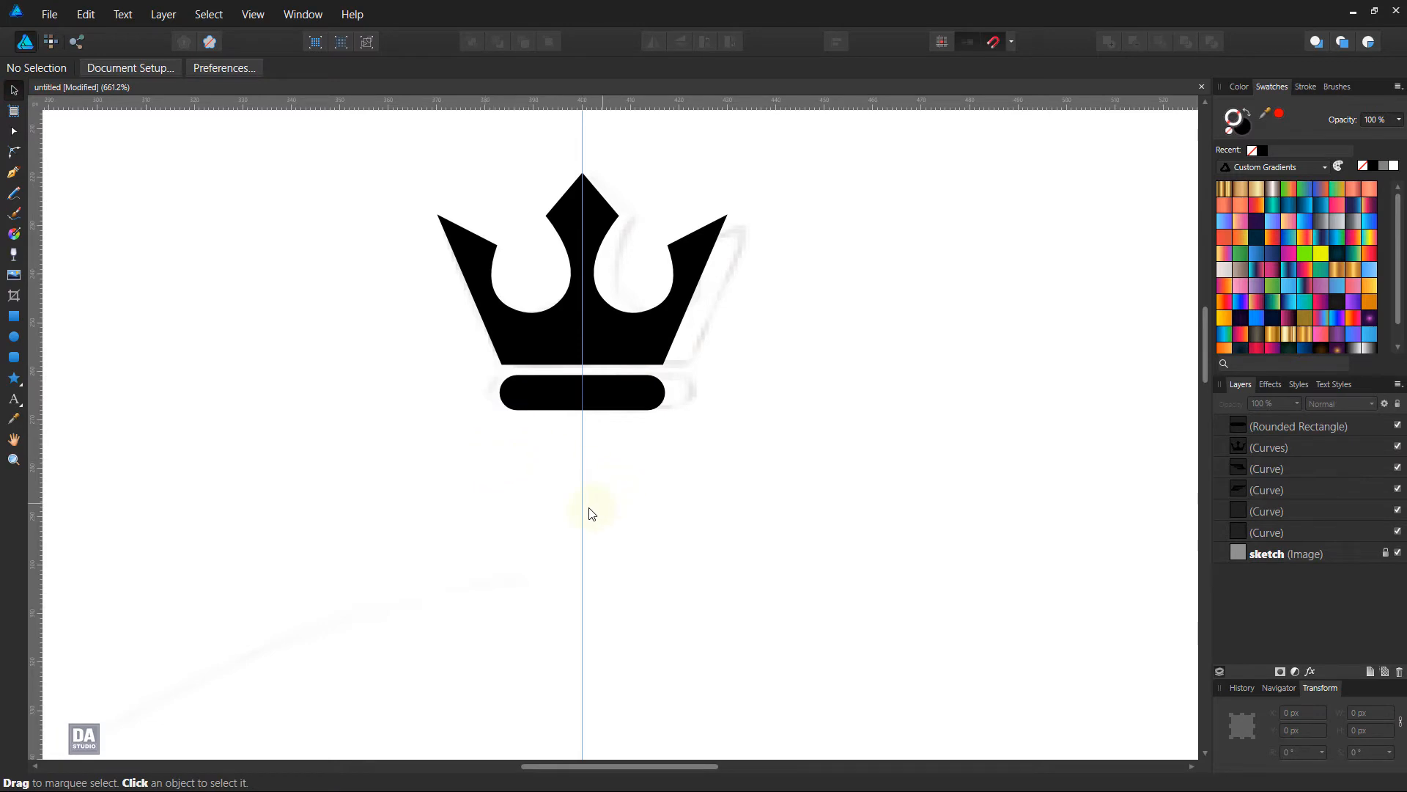
# - Start a pen path around the right-hand barrel's tip, along its lower edge and down the receiver notch, with a black stroke and no fill
pyautogui.scroll(-6, 587, 512)
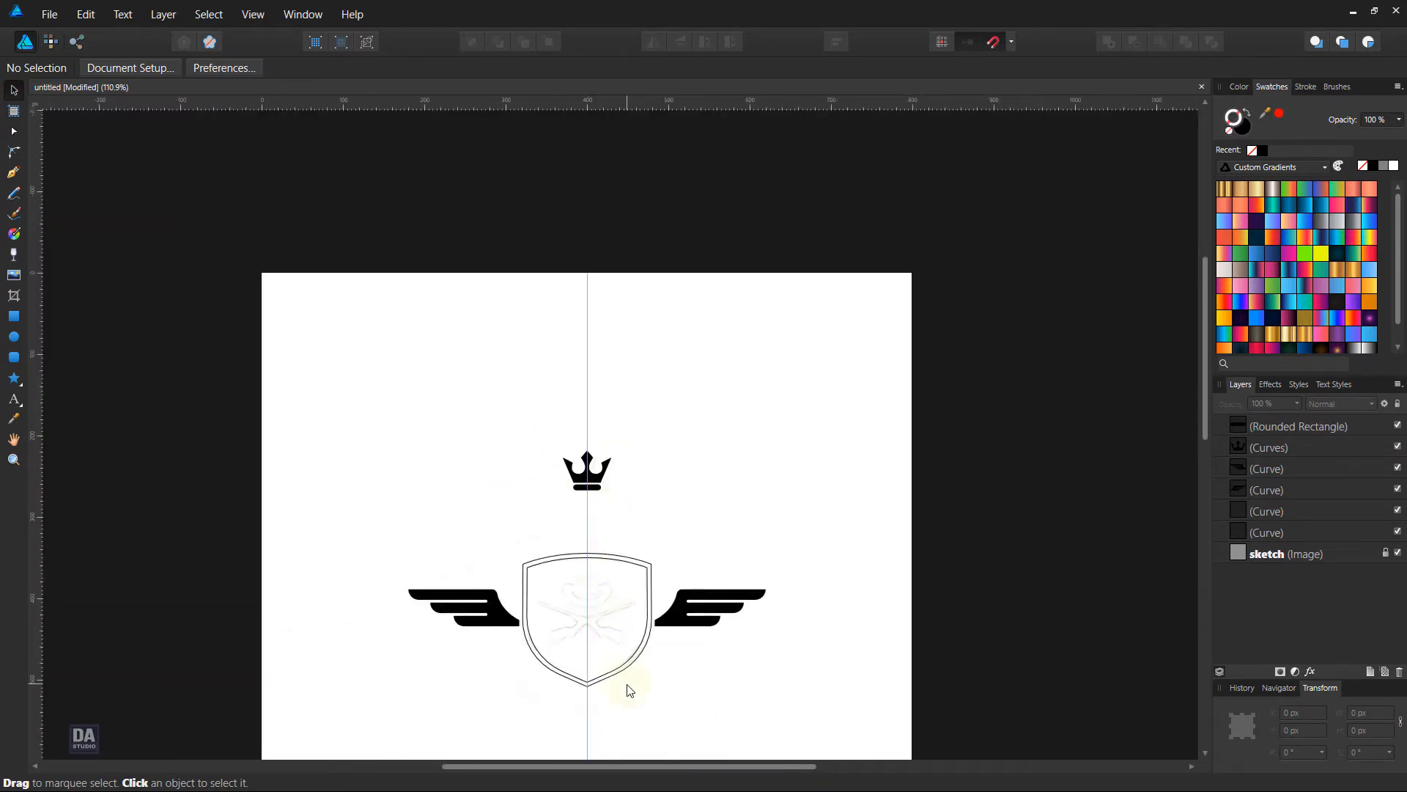
pyautogui.moveTo(622, 716); pyautogui.dragTo(619, 493)
pyautogui.scroll(1, 596, 455)
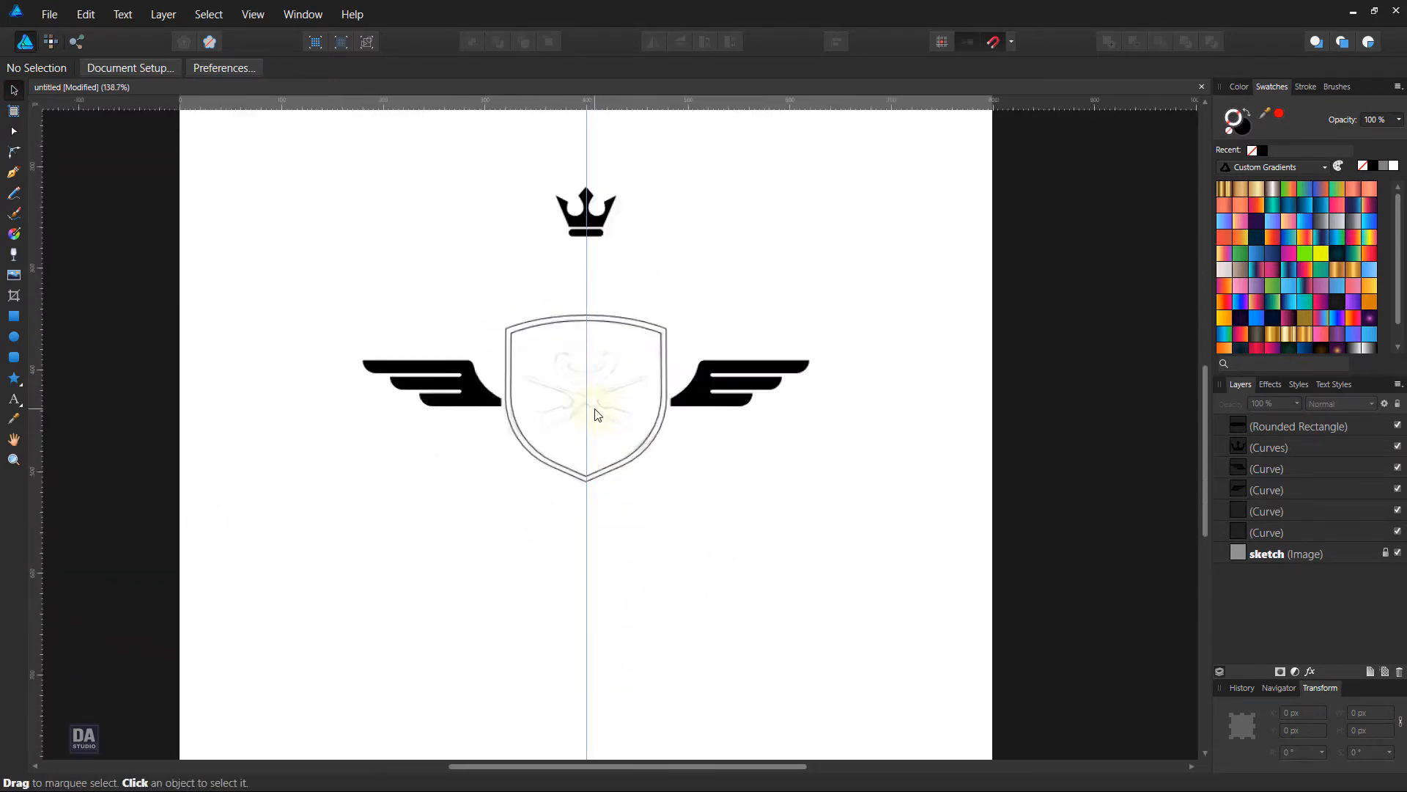
pyautogui.scroll(7, 595, 415)
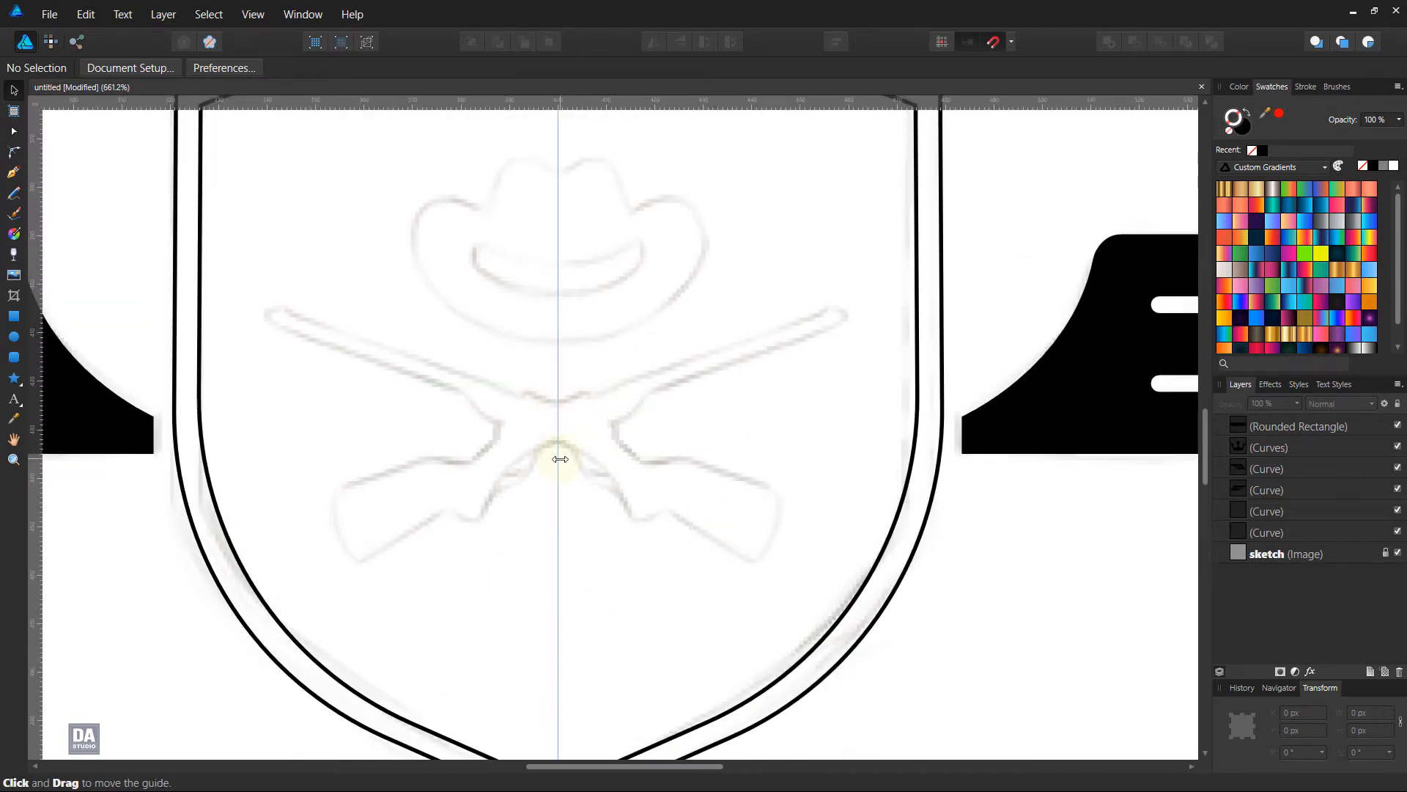
pyautogui.scroll(-2, 560, 458)
pyautogui.scroll(1, 578, 458)
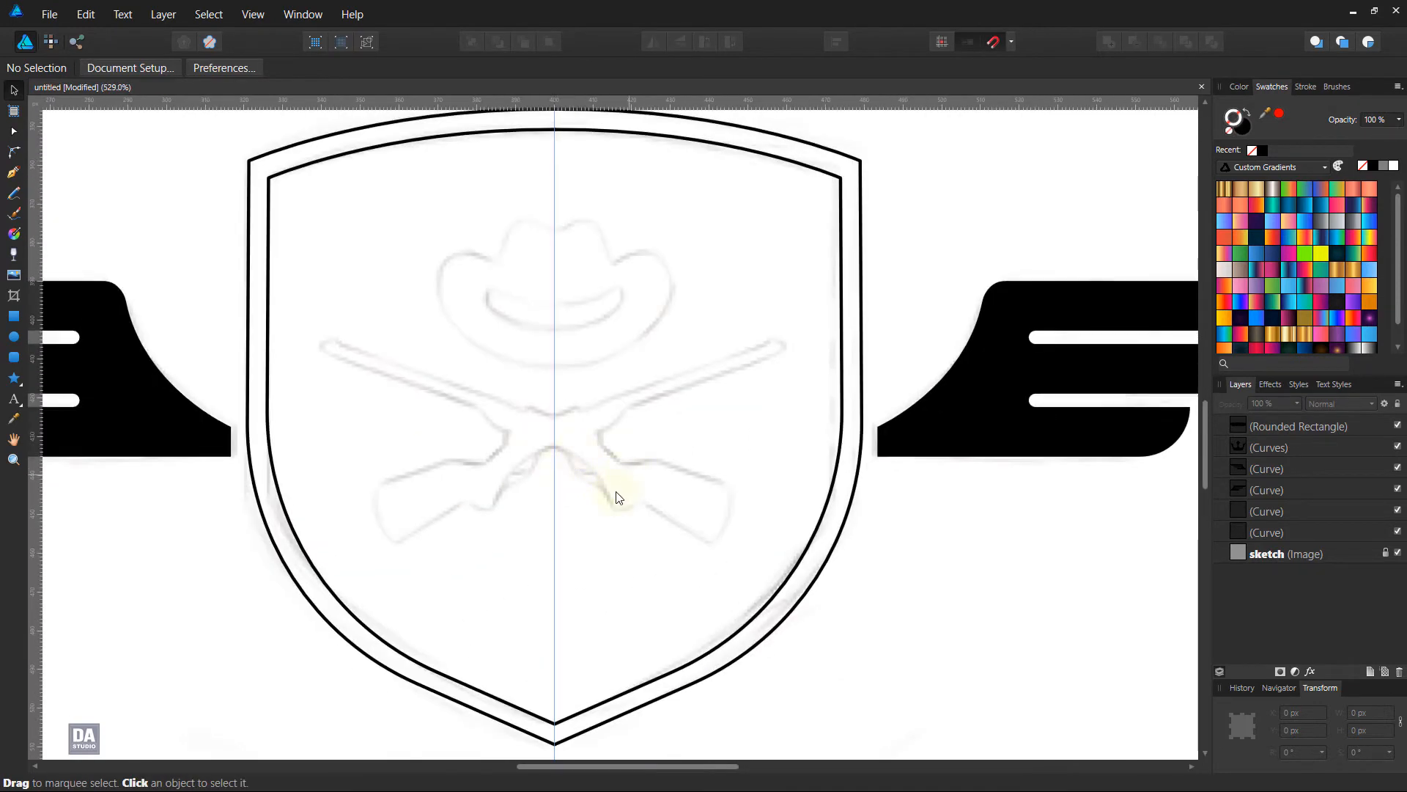
pyautogui.click(13, 172)
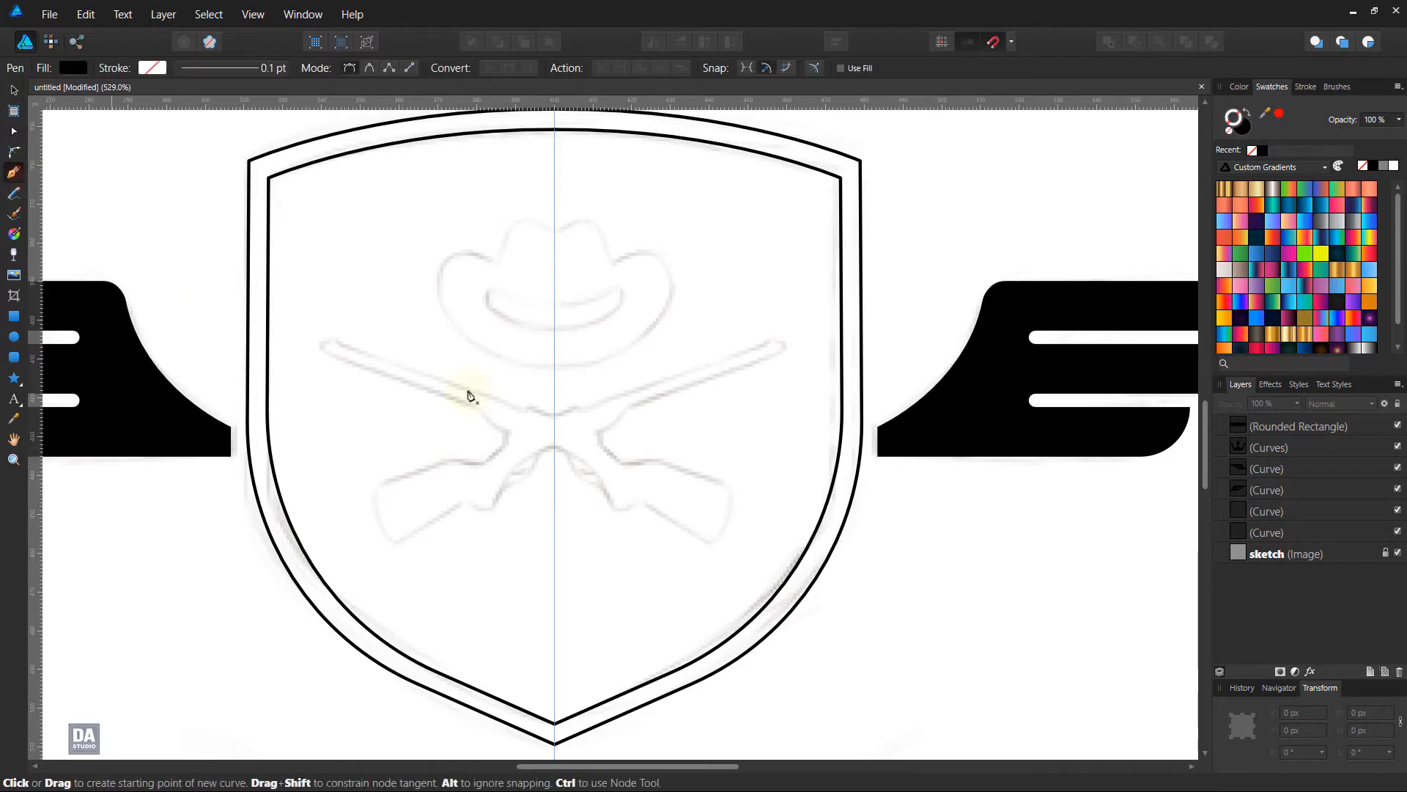
pyautogui.scroll(1, 783, 360)
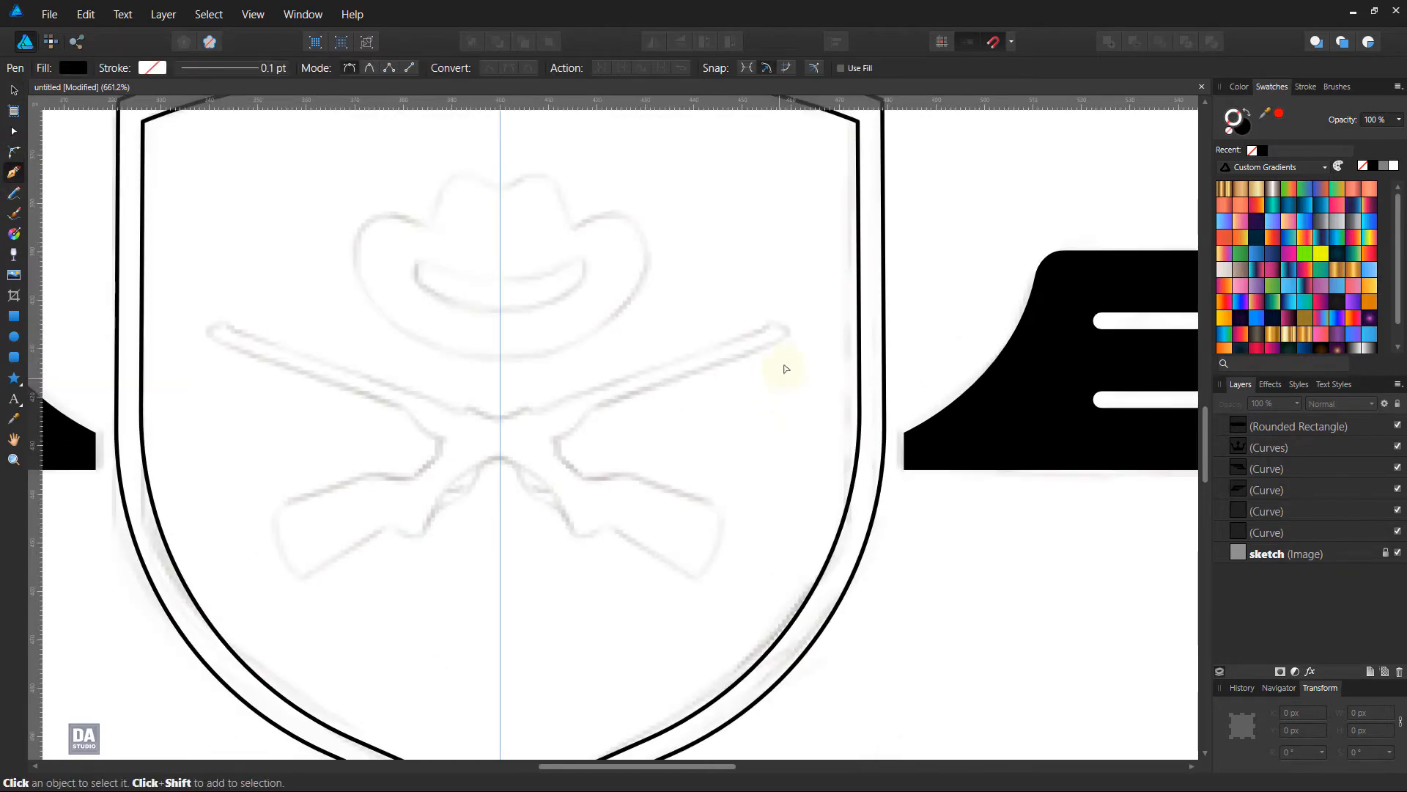
pyautogui.moveTo(780, 323); pyautogui.dragTo(789, 335)
pyautogui.click(595, 407)
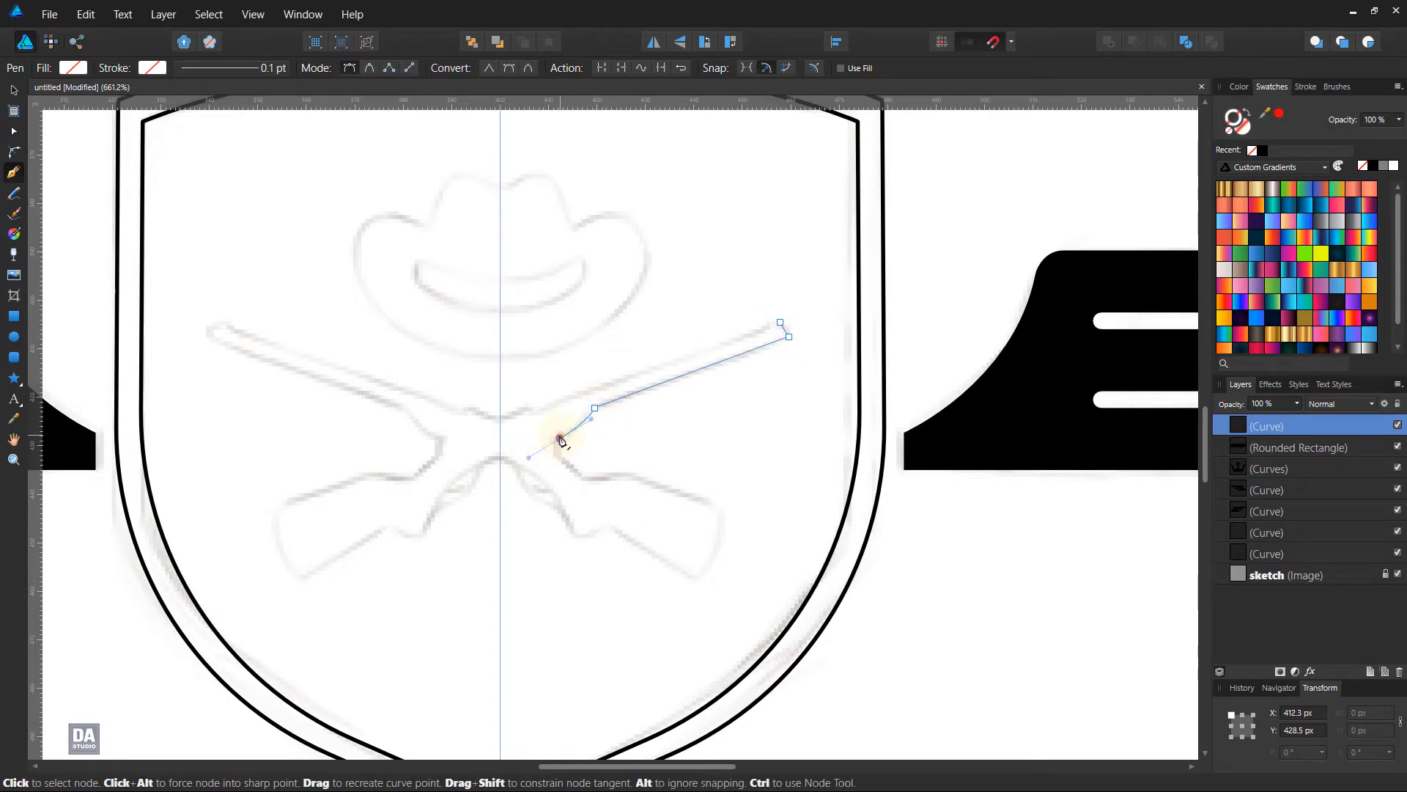
pyautogui.keyDown('alt'); pyautogui.click(560, 438); pyautogui.keyUp('alt')
pyautogui.click(1262, 151)
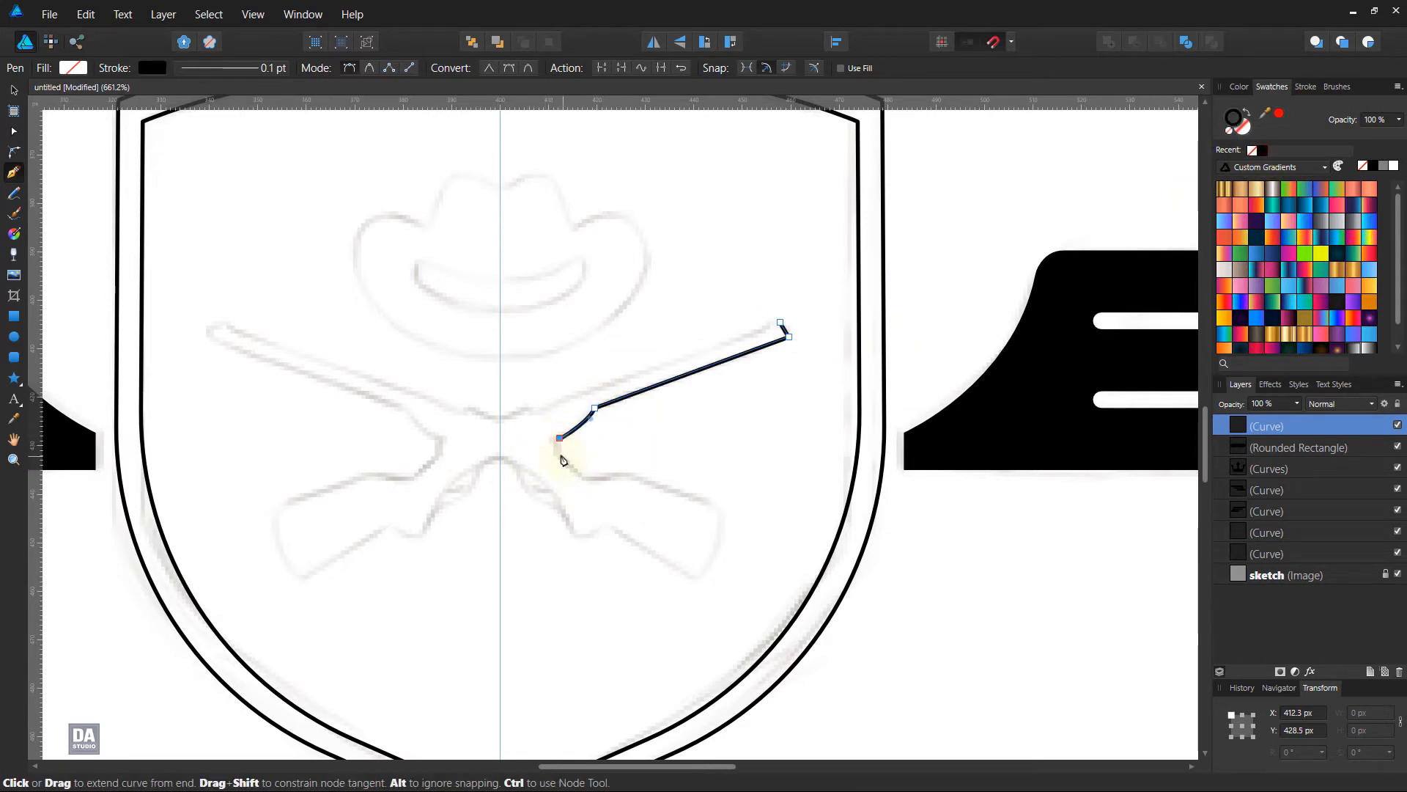
pyautogui.click(560, 454)
pyautogui.click(582, 479)
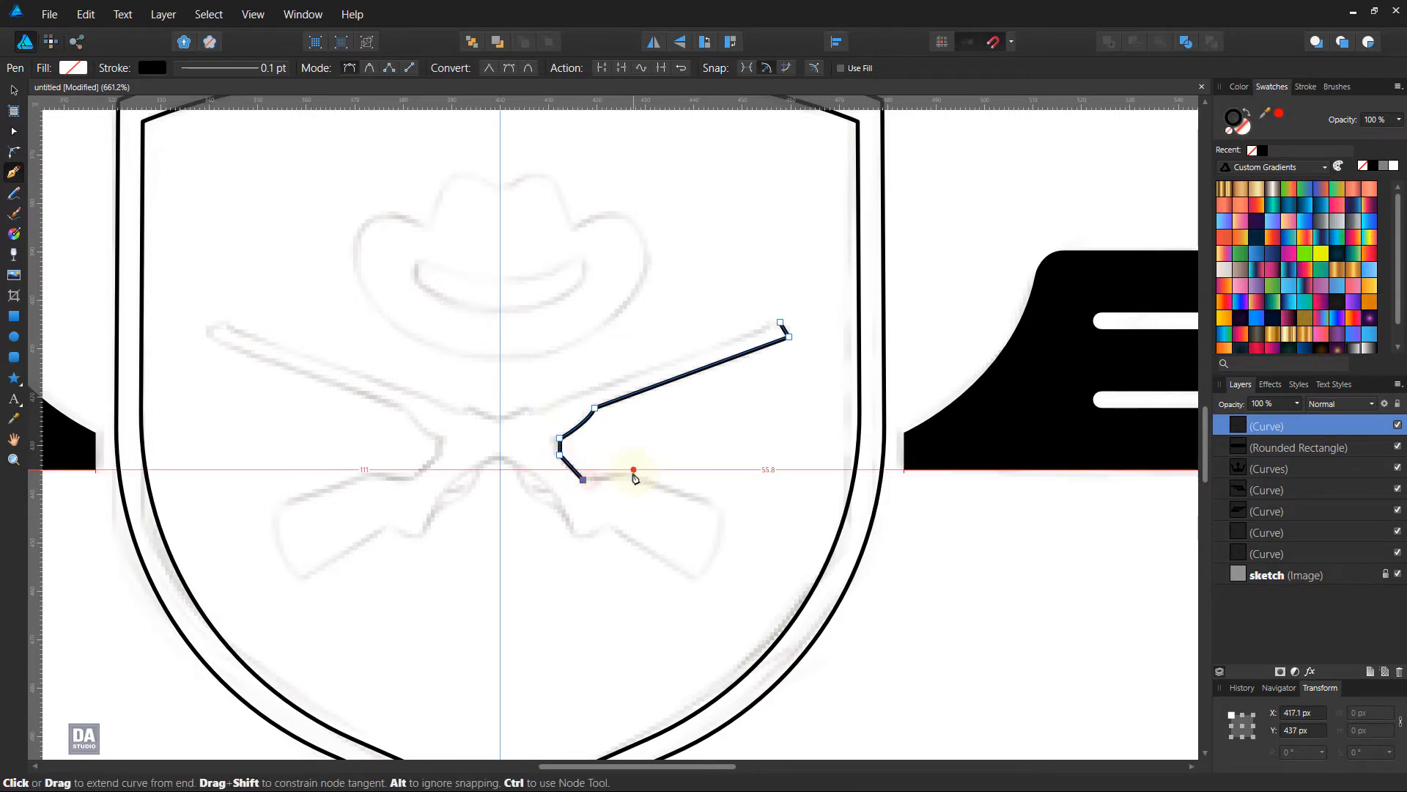
# - Continue the path along the stock's upper edge, curved butt and underside, ending with an arc on the centre guide
pyautogui.moveTo(635, 476); pyautogui.dragTo(663, 491)
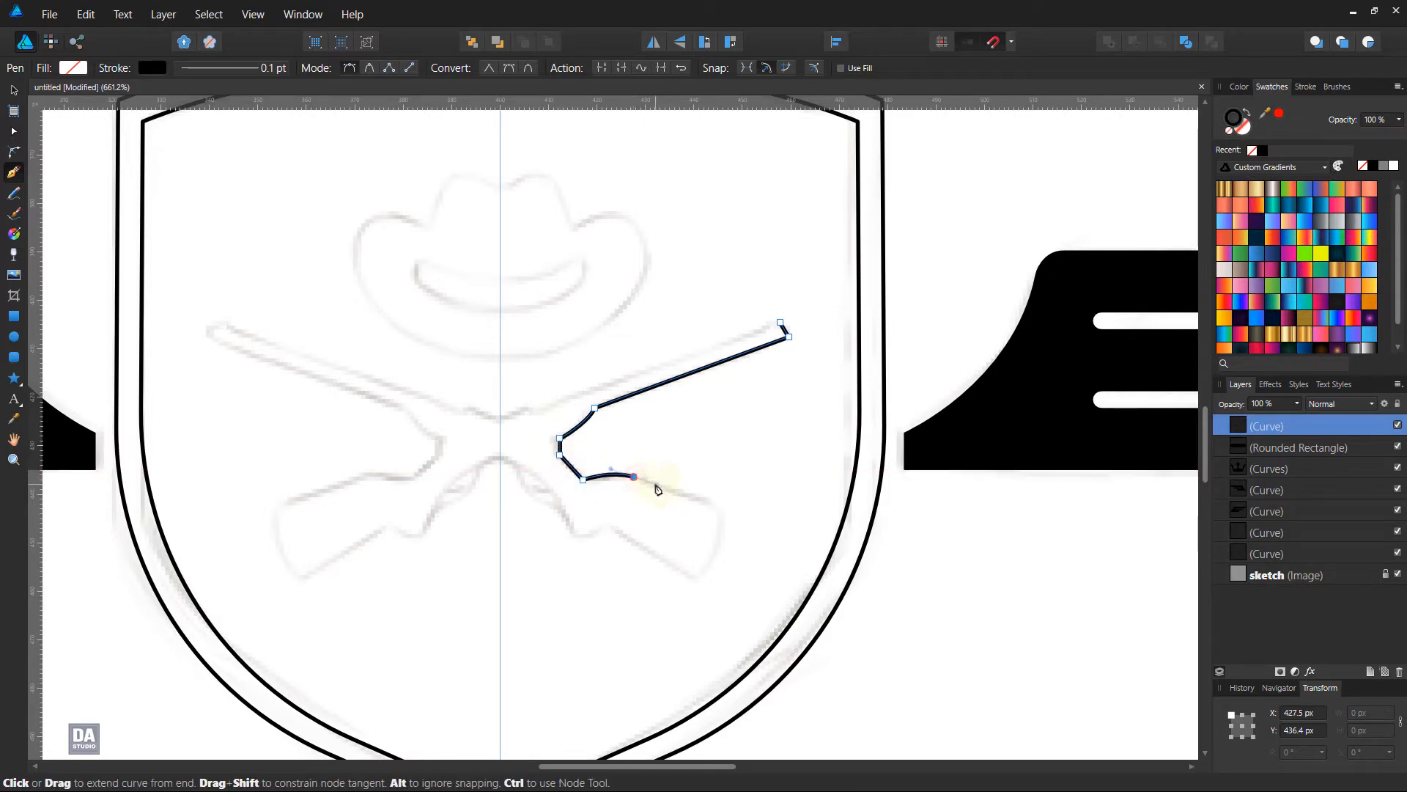
pyautogui.click(718, 510)
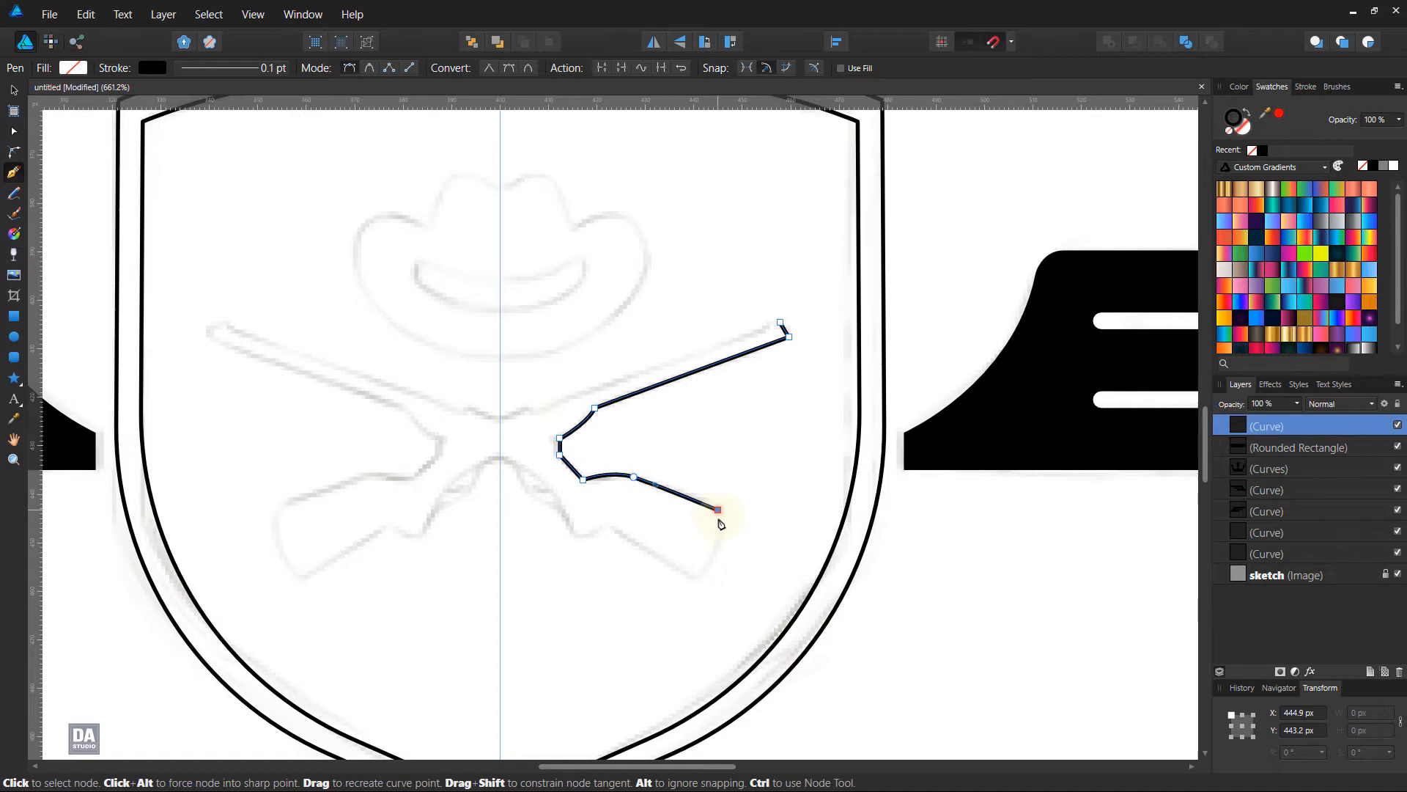
pyautogui.click(697, 578)
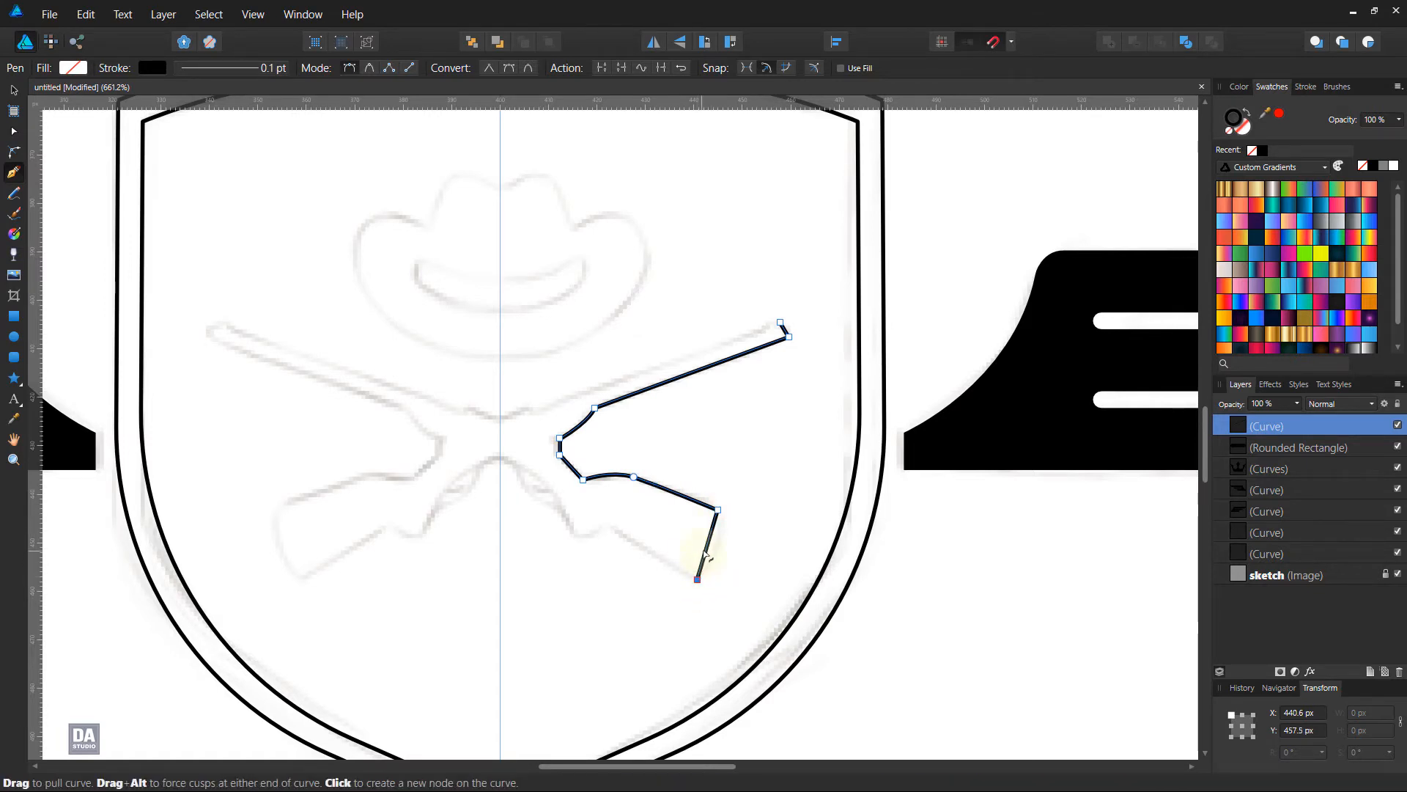
pyautogui.moveTo(709, 554); pyautogui.dragTo(713, 559)
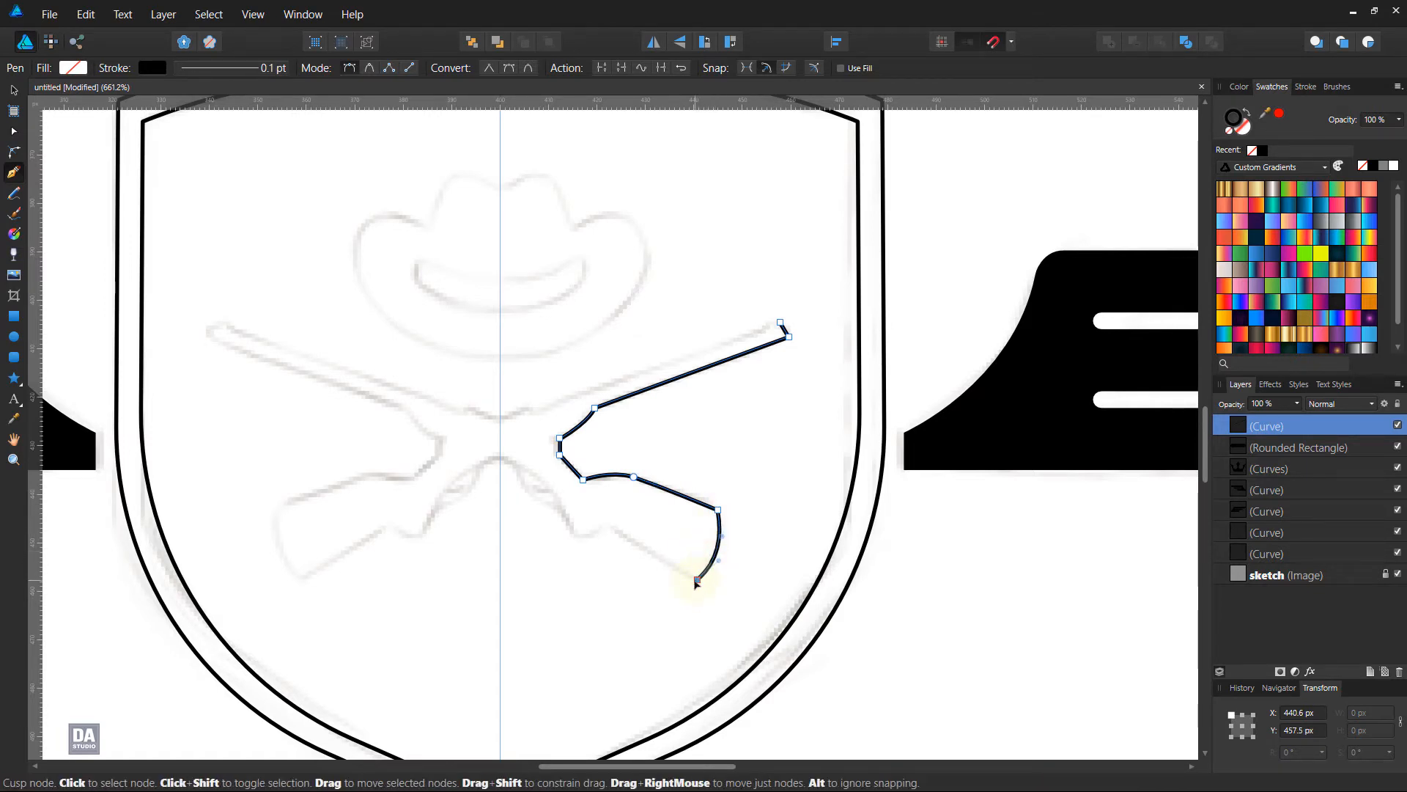
pyautogui.click(612, 524)
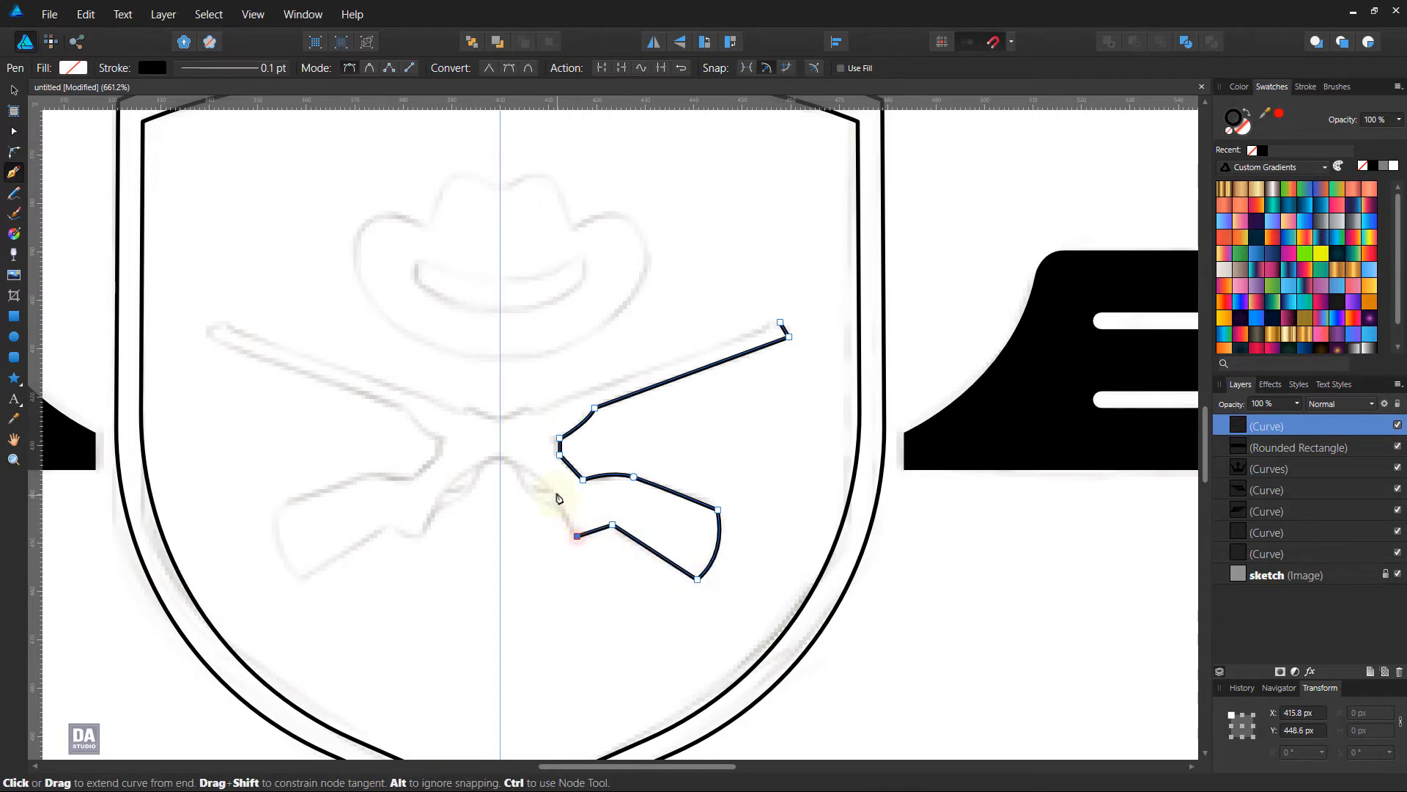
pyautogui.moveTo(500, 458); pyautogui.dragTo(450, 464)
# - Extend the path from its start at the barrel tip along the upper barrel edge and small notch to the centre guide
pyautogui.press('ctrl')
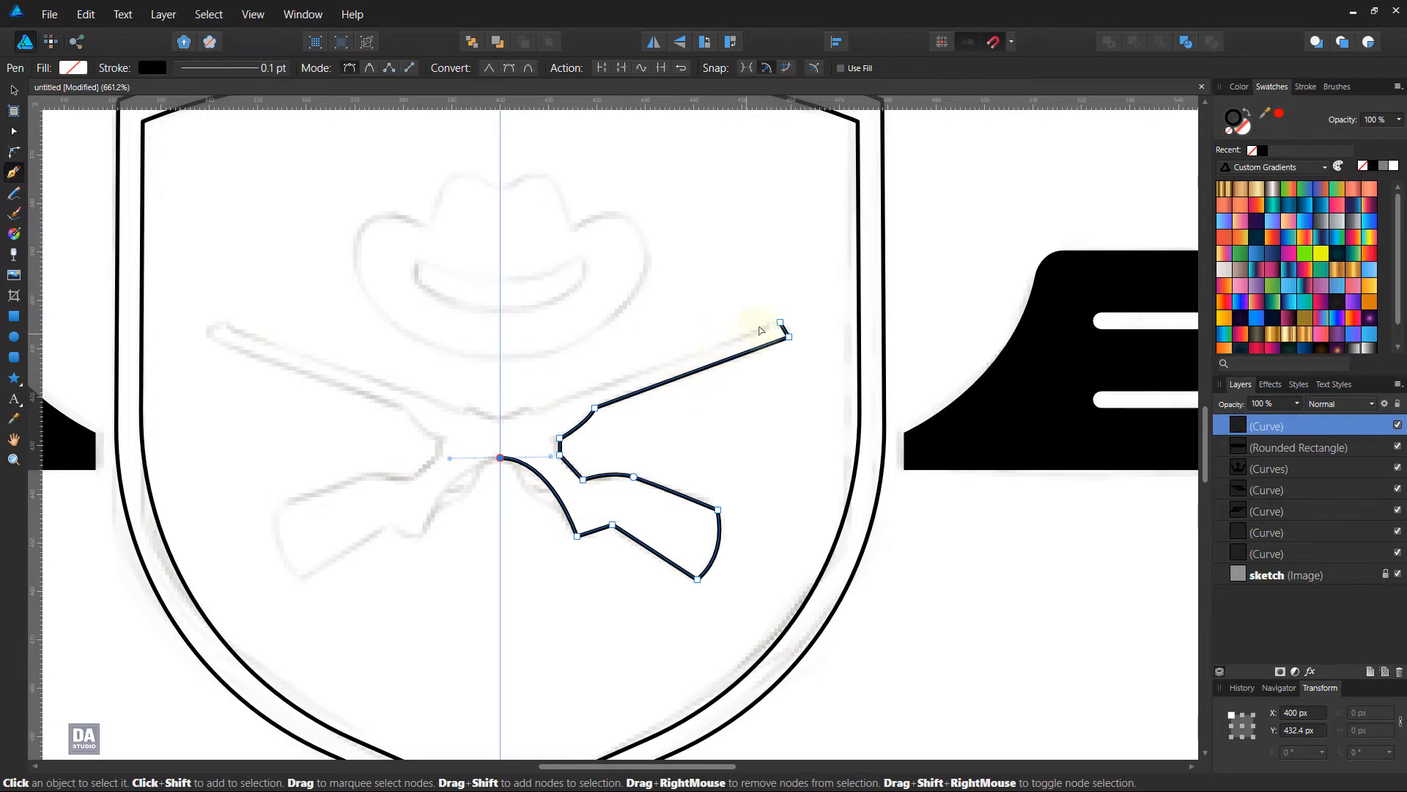
pyautogui.click(780, 322)
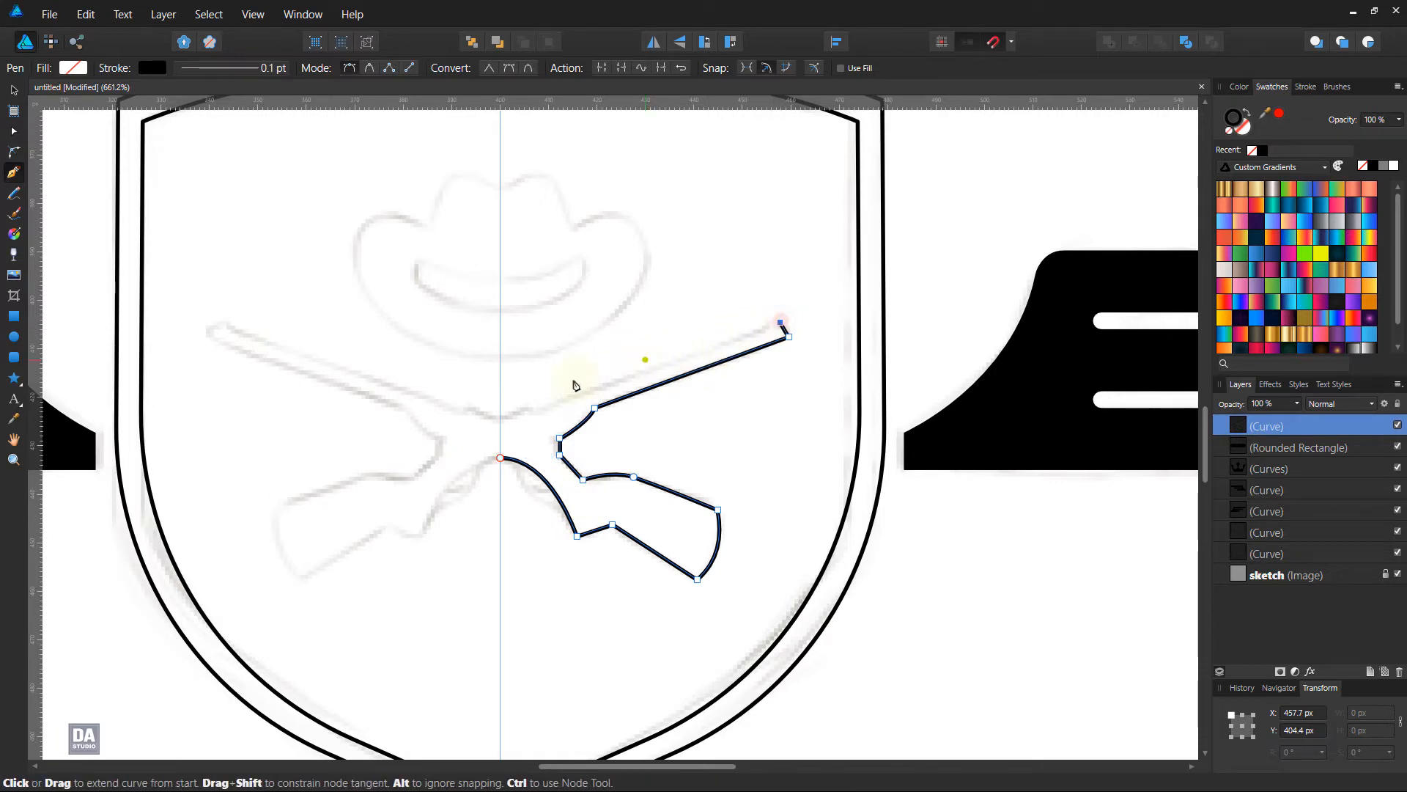
pyautogui.click(529, 407)
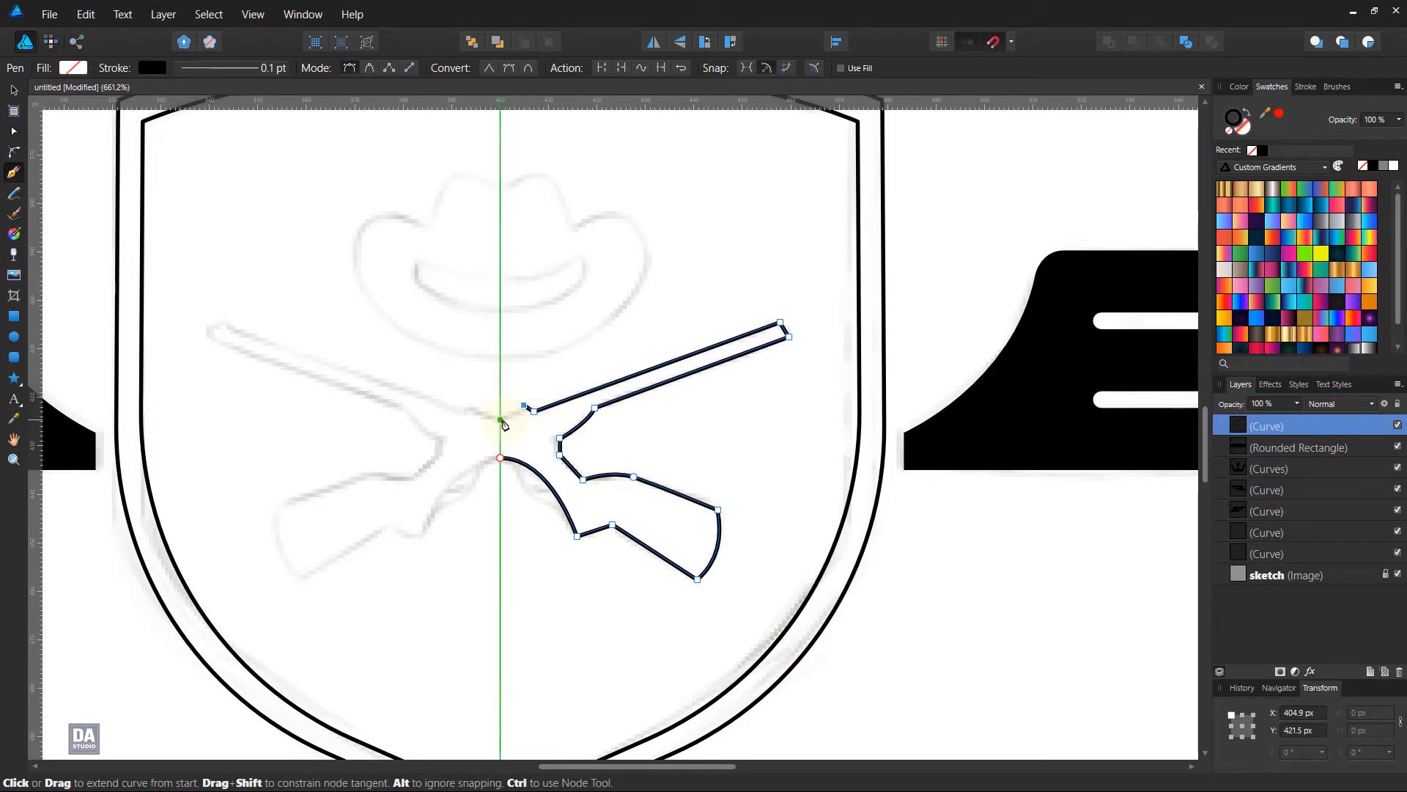
pyautogui.click(501, 420)
# - Round the two underside corners of the stock, and round the butt's lower corner to 3.8 px and upper corner to 5.2 px
pyautogui.scroll(2, 546, 460)
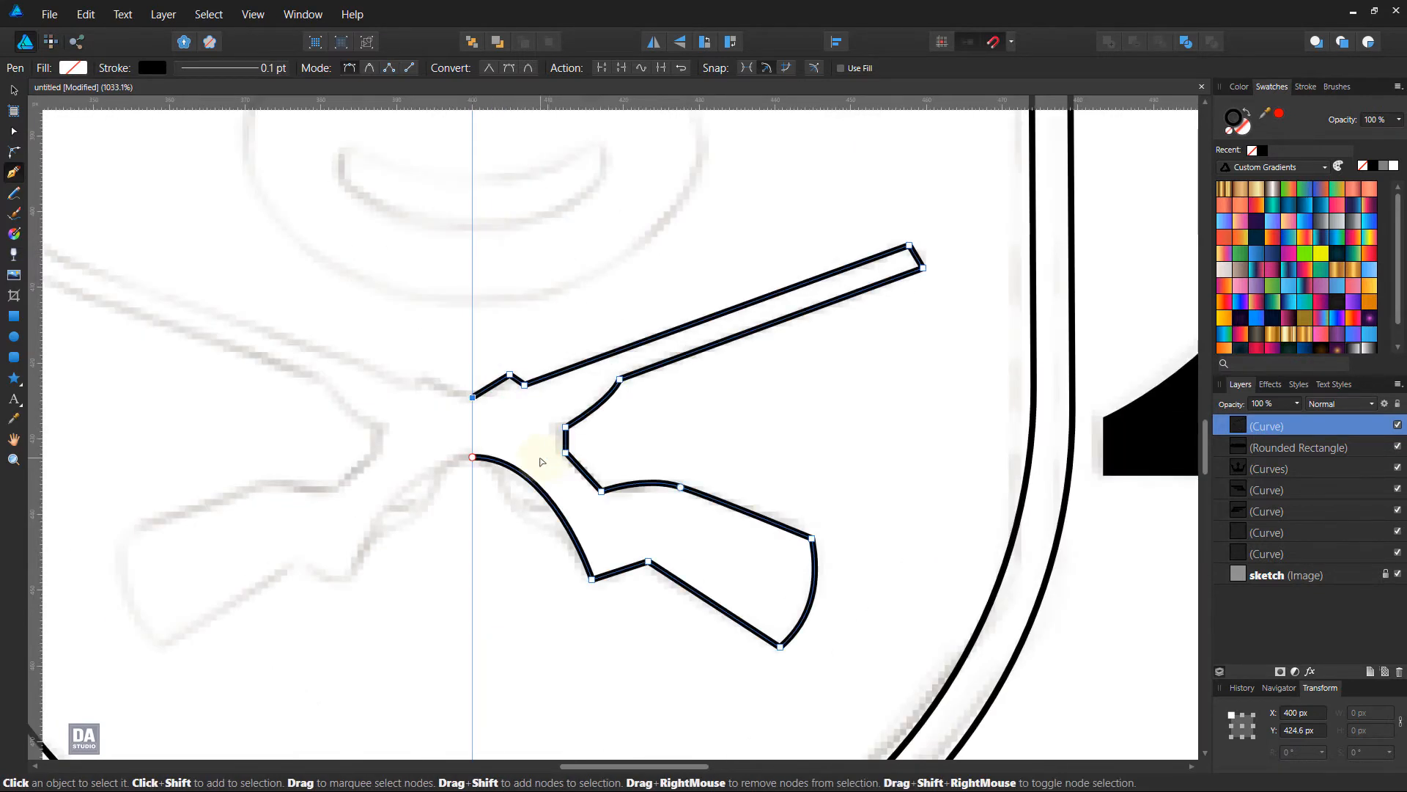
pyautogui.click(14, 153)
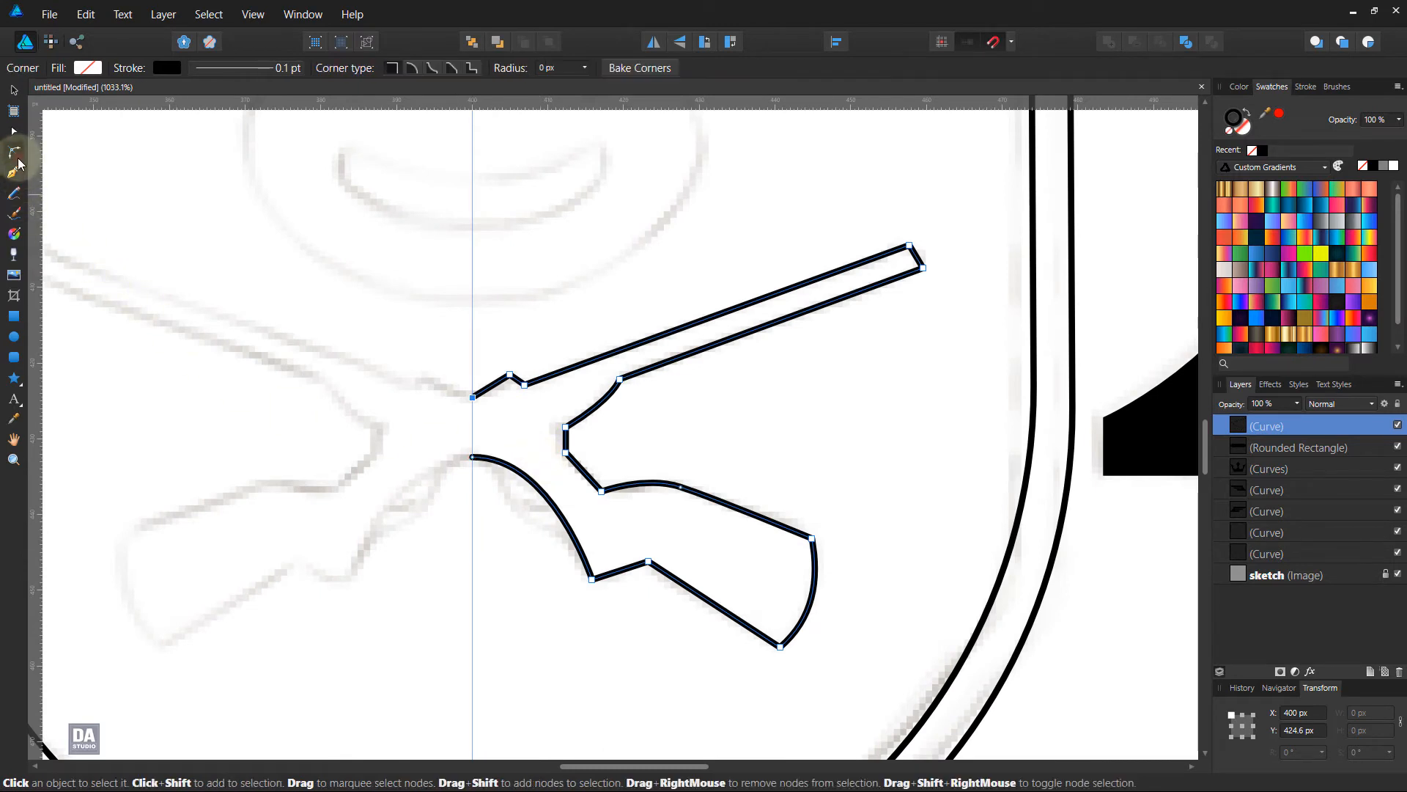
pyautogui.moveTo(593, 579); pyautogui.dragTo(612, 540)
pyautogui.click(648, 562)
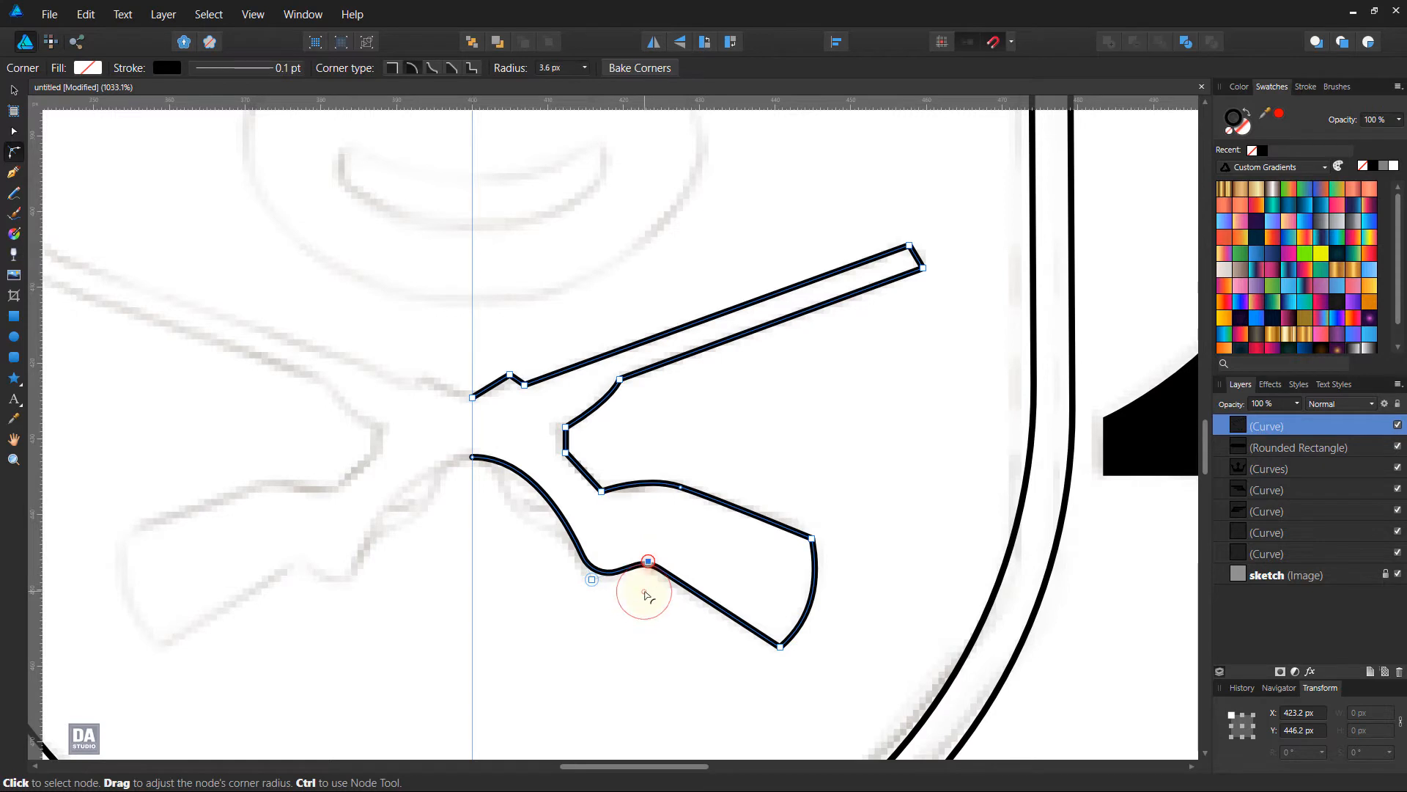
pyautogui.moveTo(775, 631); pyautogui.dragTo(763, 597)
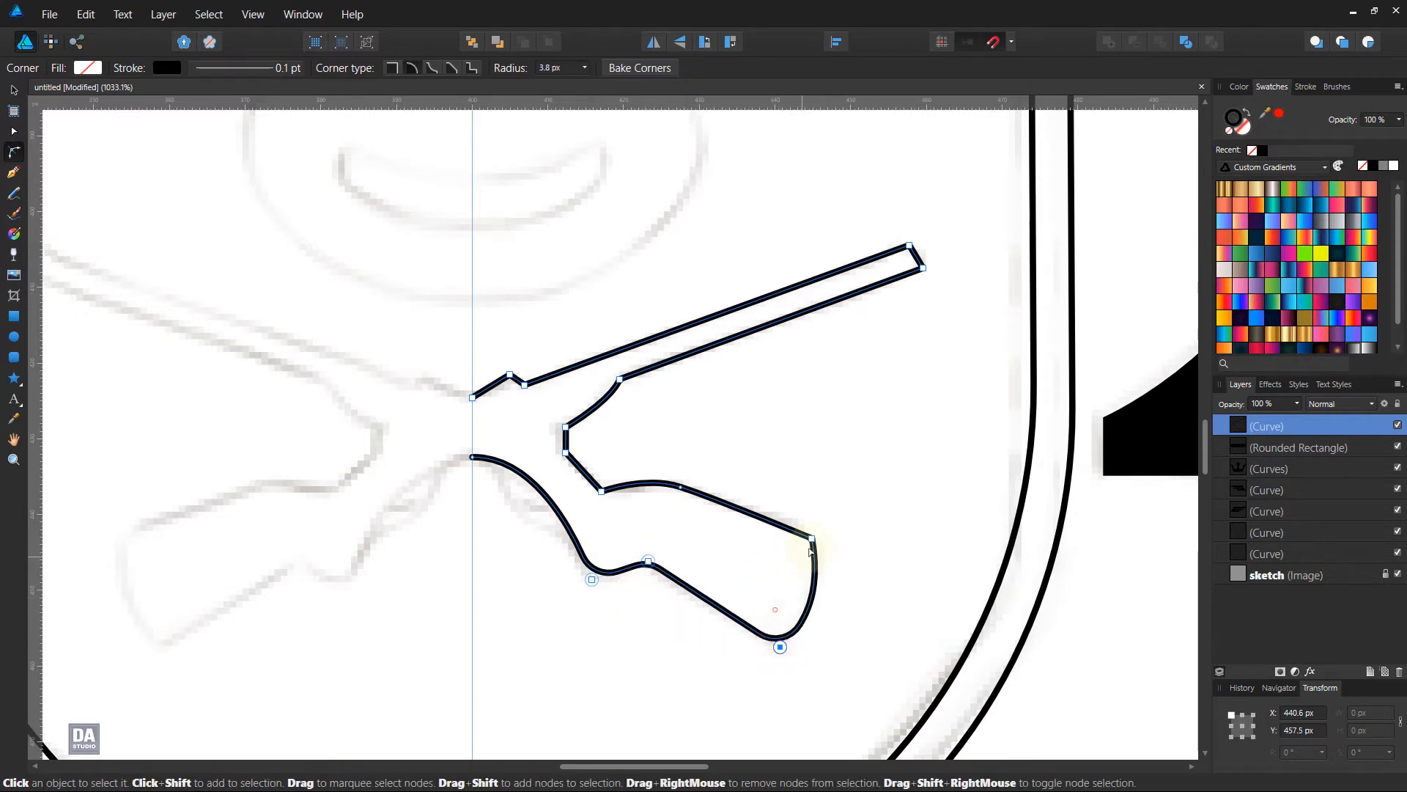
pyautogui.moveTo(811, 544); pyautogui.dragTo(769, 563)
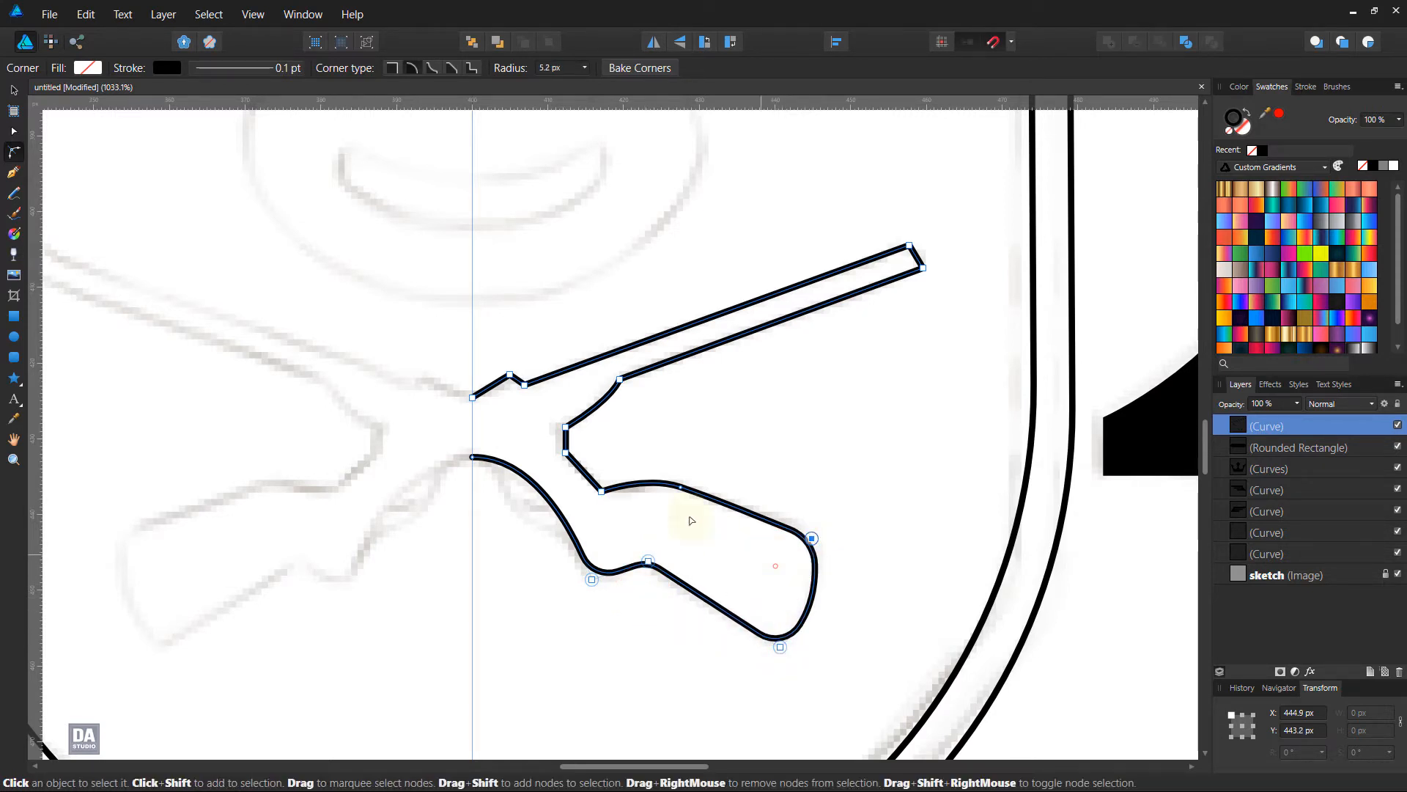
# - Round the corners around the receiver notch and both corners of the barrel tip
pyautogui.click(602, 491)
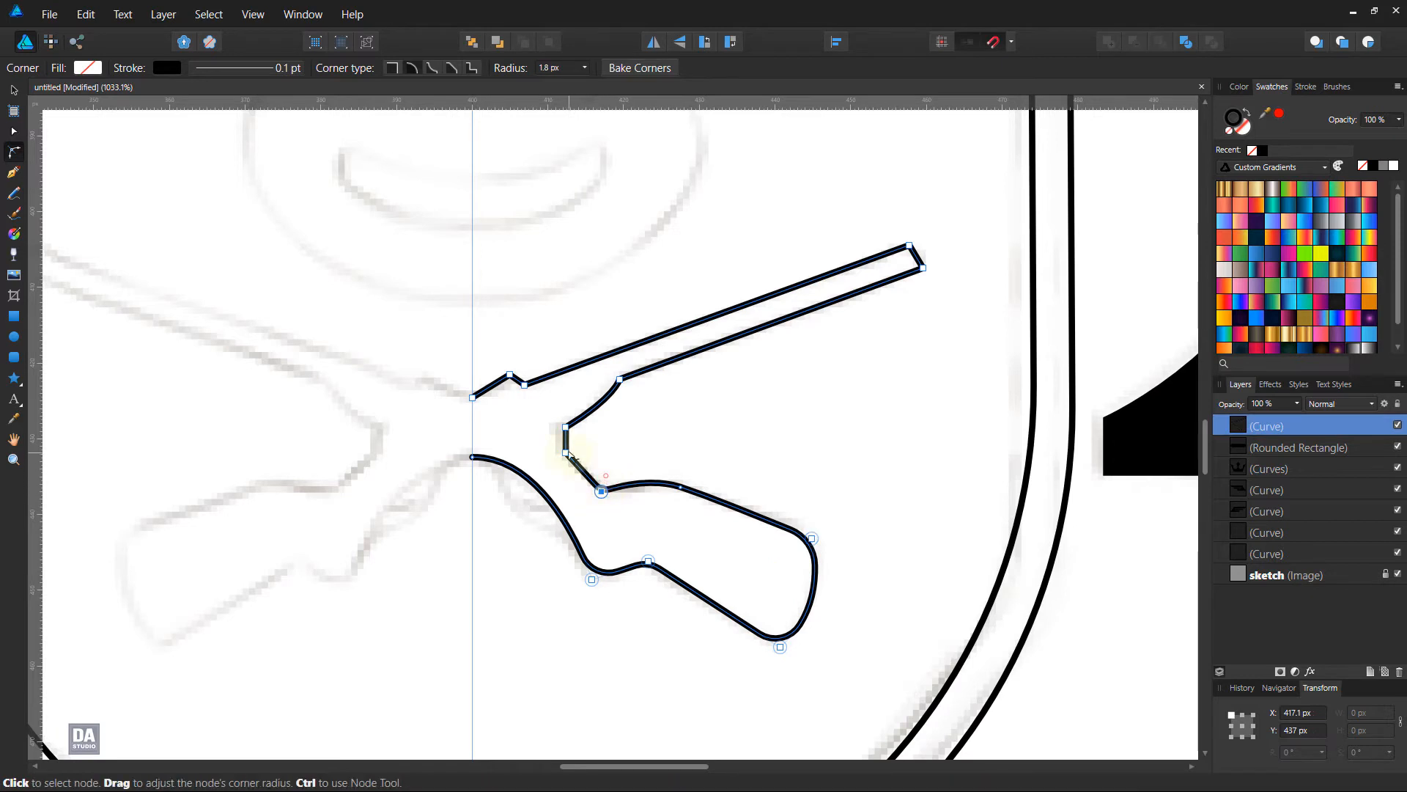
pyautogui.click(570, 433)
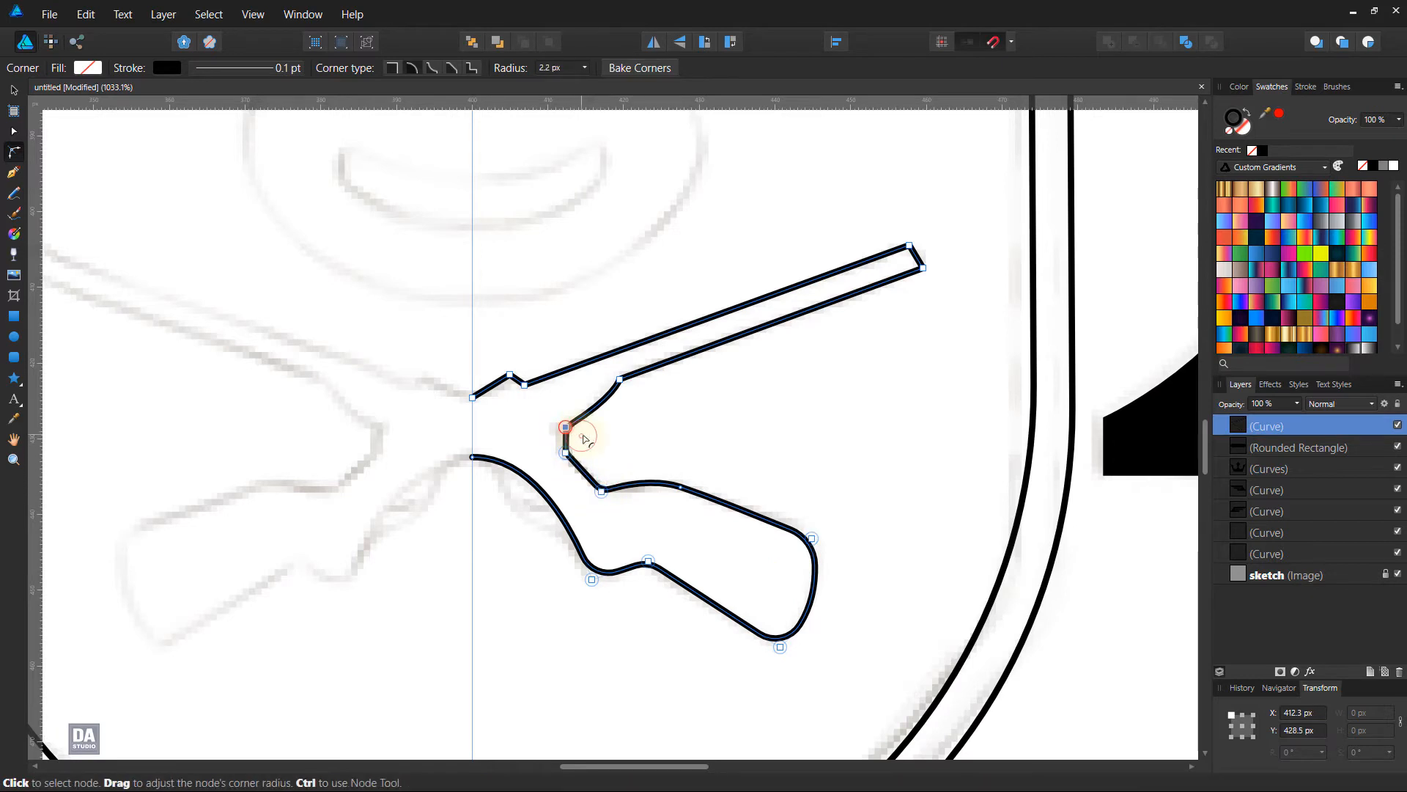
pyautogui.moveTo(621, 382); pyautogui.dragTo(638, 399)
pyautogui.moveTo(946, 217); pyautogui.dragTo(913, 286)
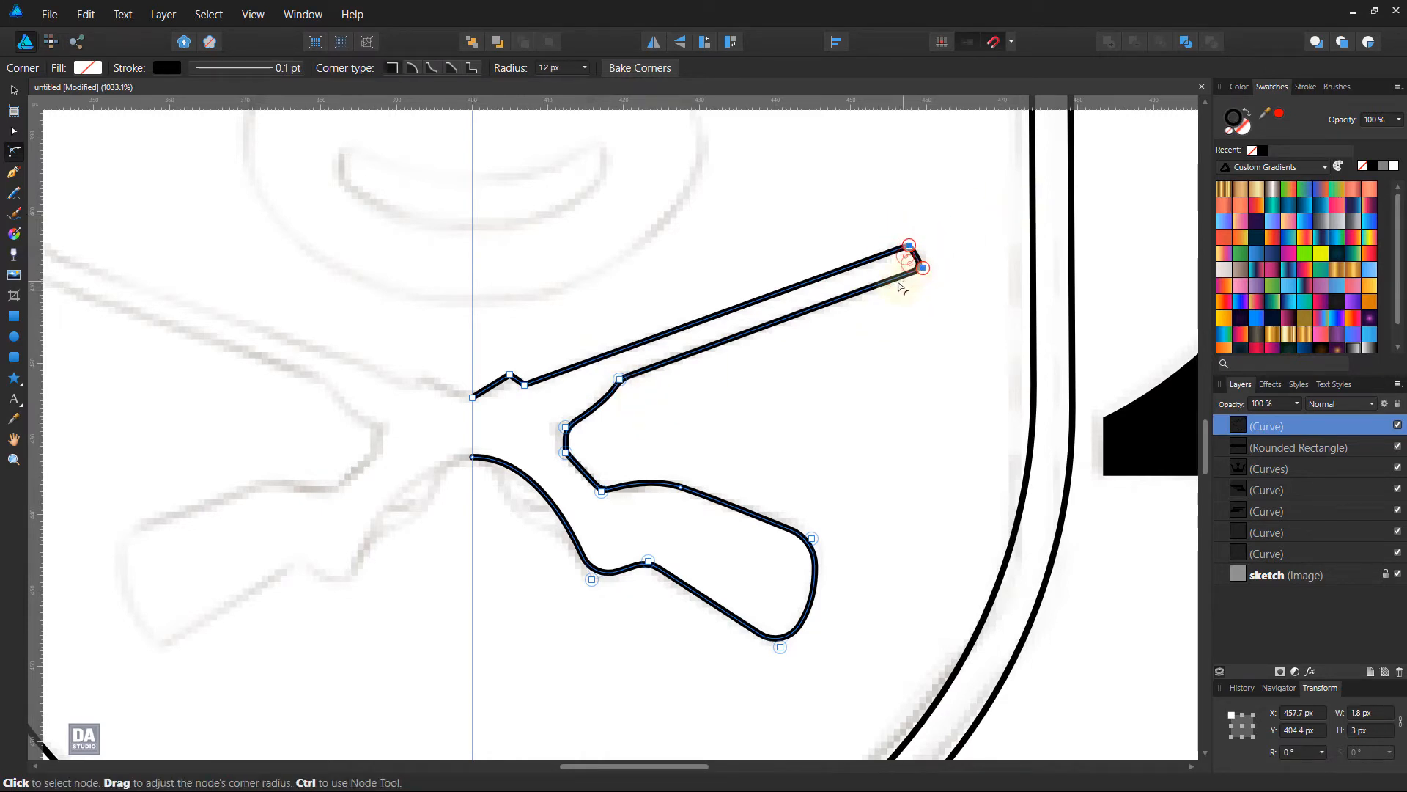
pyautogui.click(918, 339)
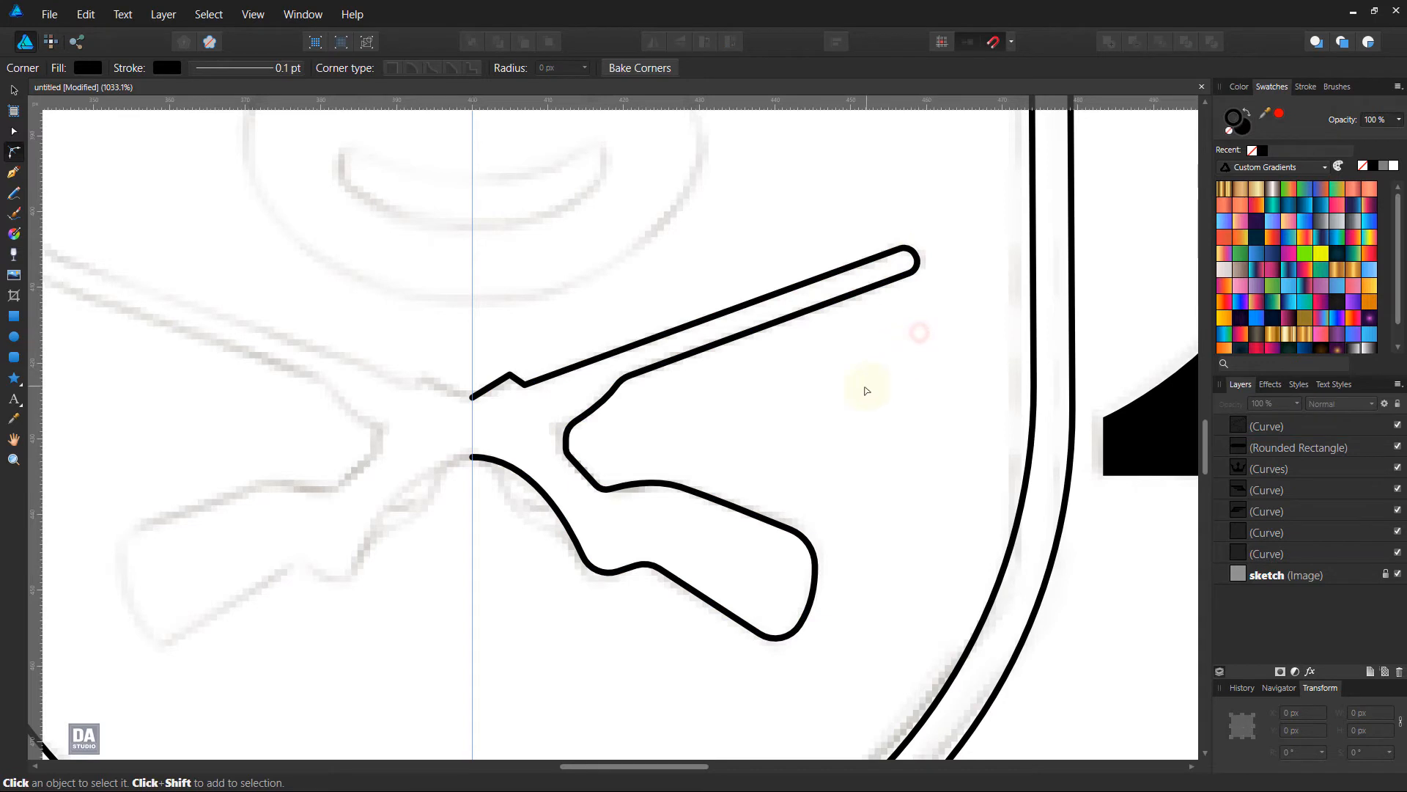
# - Duplicate the half rifle outline, flip the copy horizontally, and align it against the original at the centre guide
pyautogui.press('v')
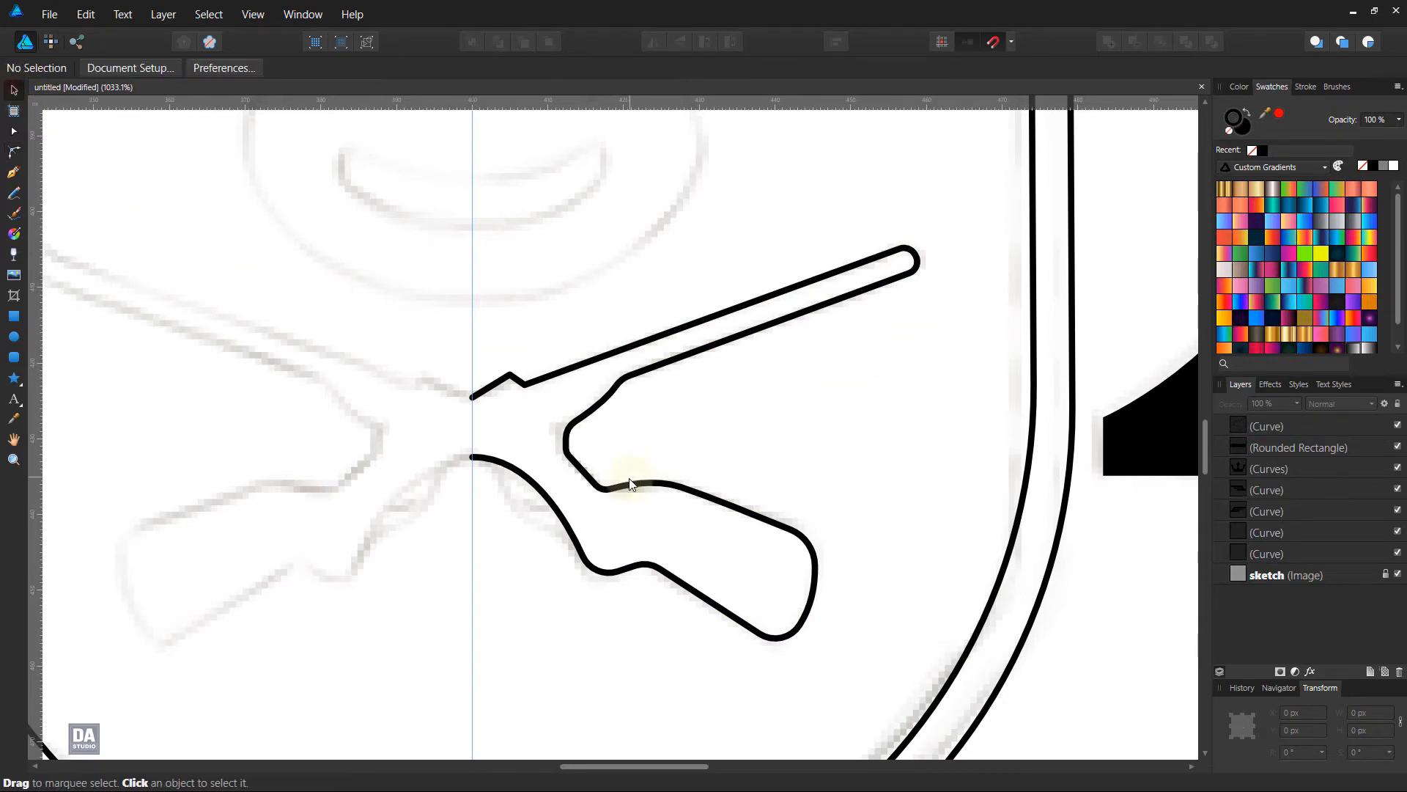
pyautogui.click(629, 483)
pyautogui.rightClick(1255, 434)
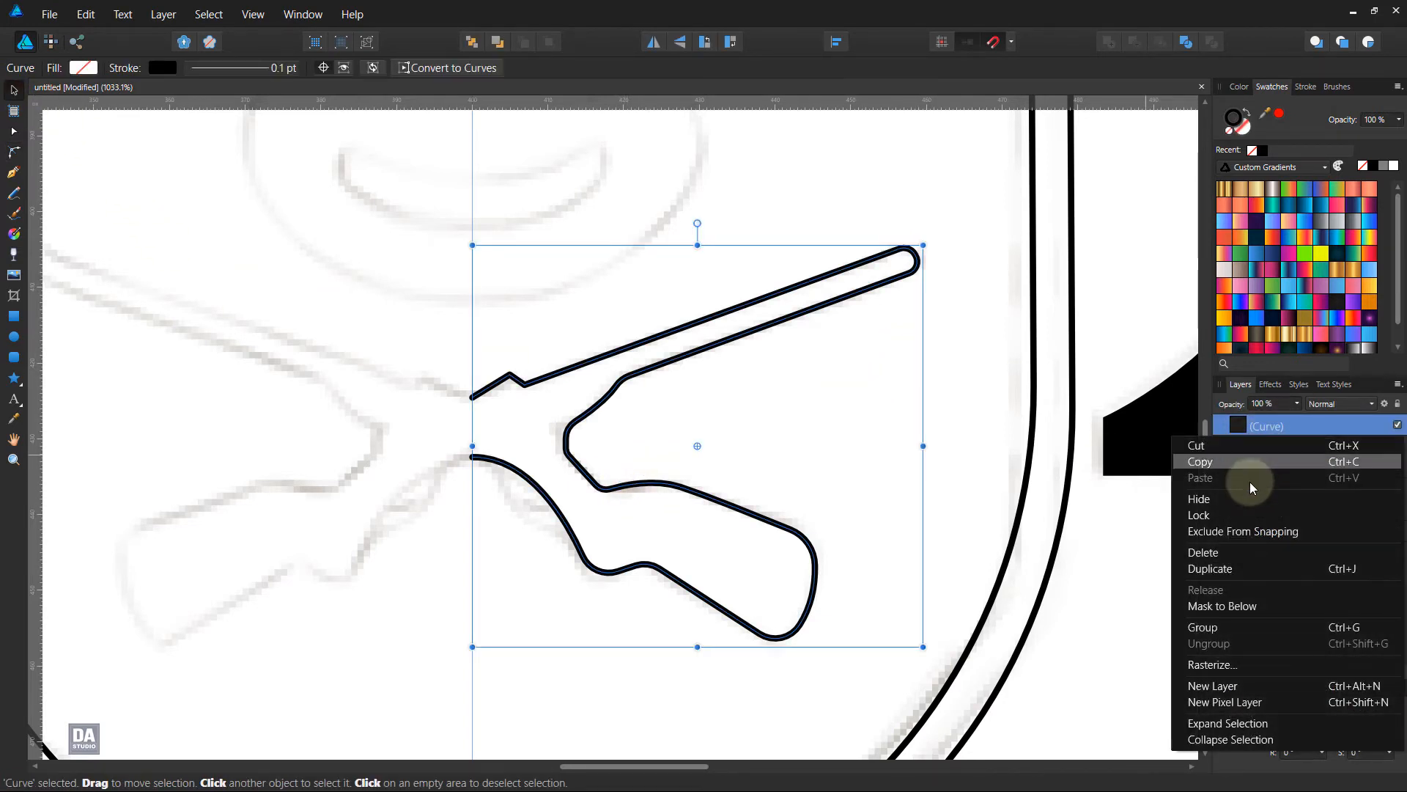
pyautogui.click(1210, 569)
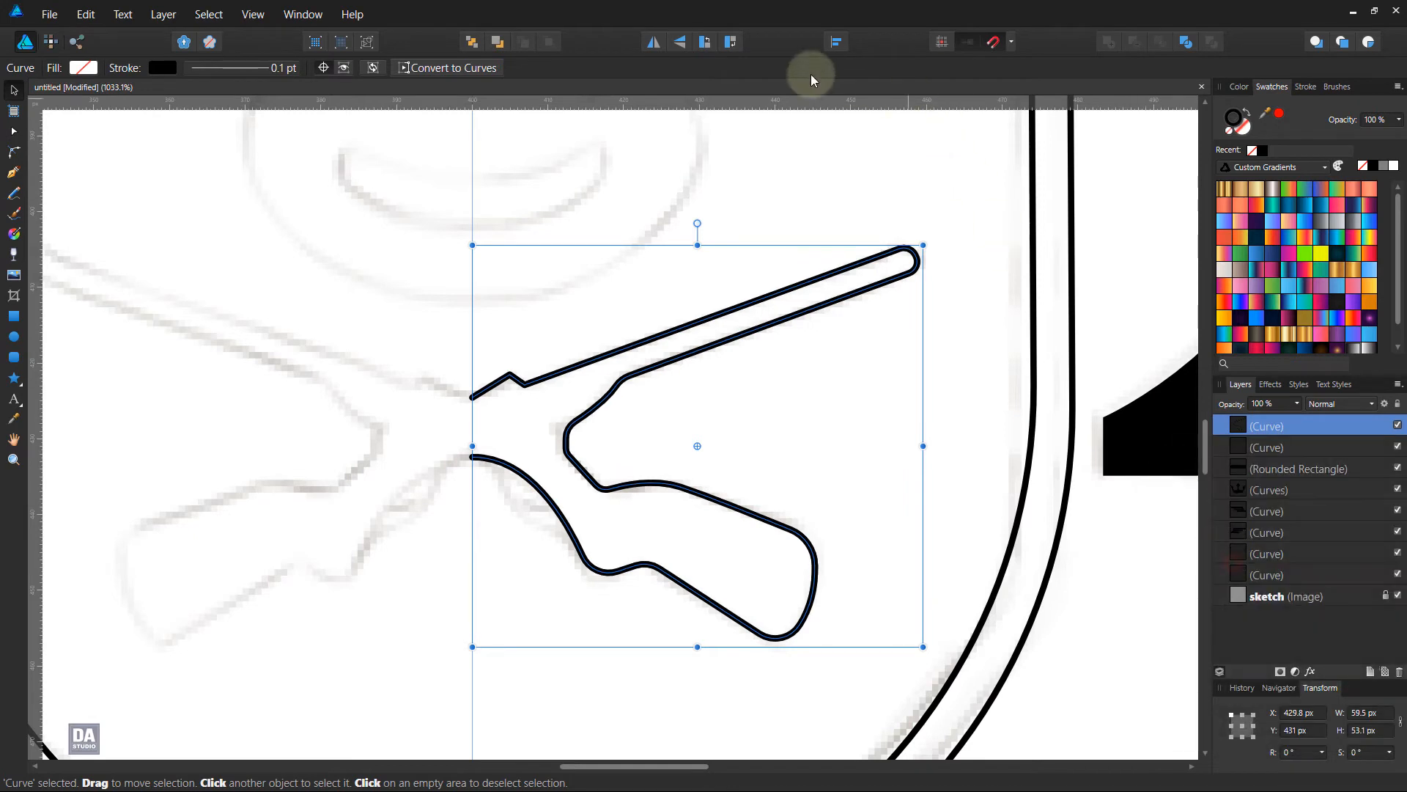
pyautogui.click(646, 47)
pyautogui.moveTo(560, 381); pyautogui.dragTo(719, 376)
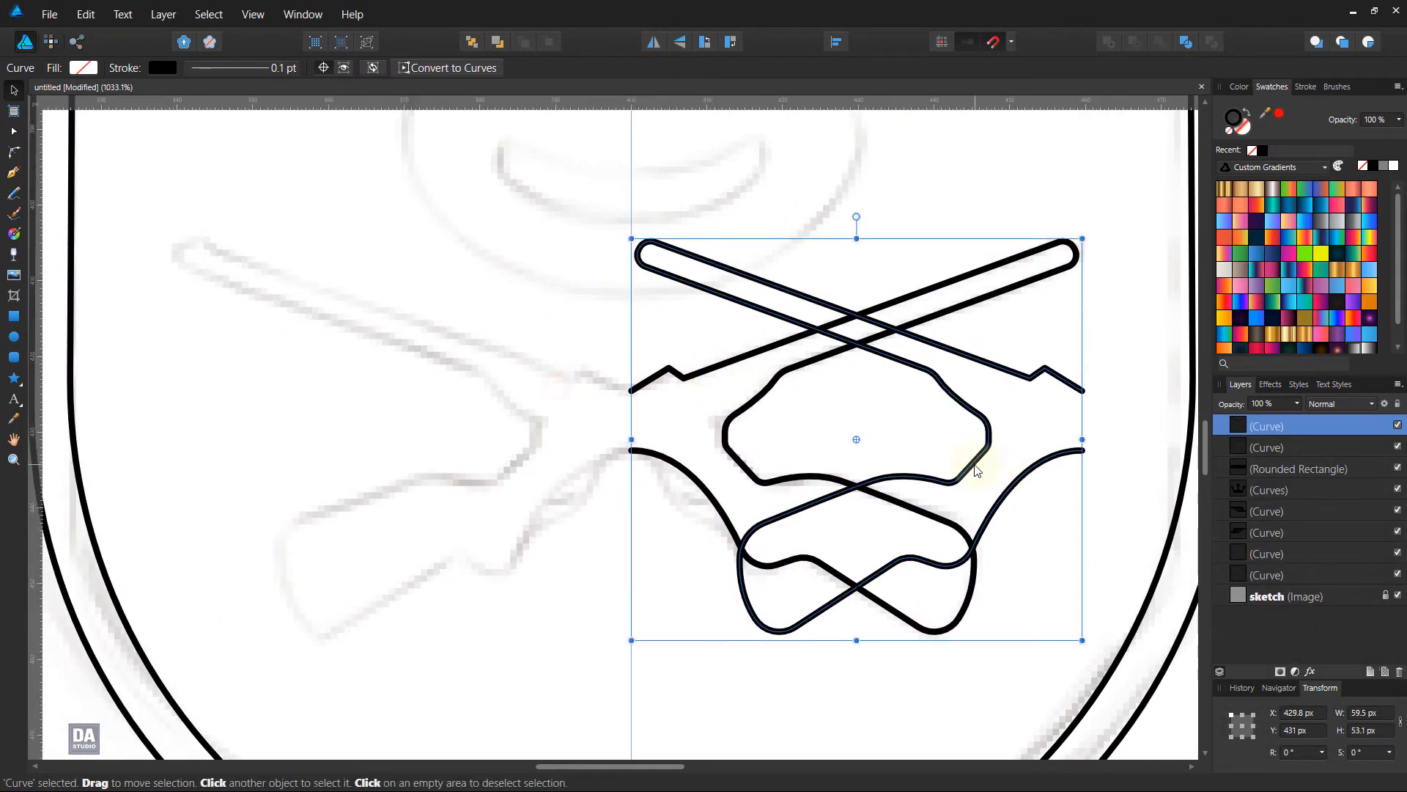
pyautogui.moveTo(975, 469); pyautogui.dragTo(525, 498)
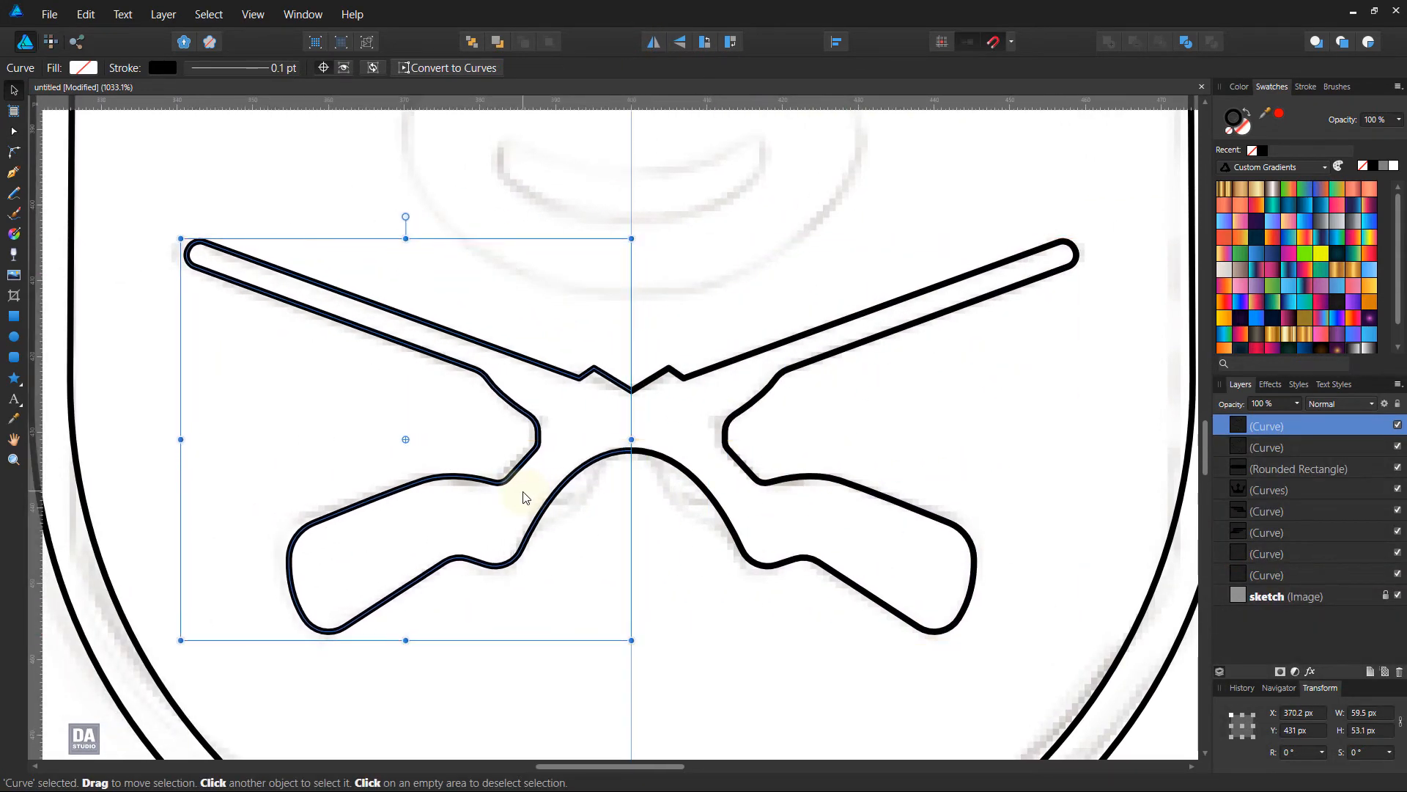
# - Join the two rifle halves into one closed curve and give it a solid black fill with no stroke
pyautogui.keyDown('shift'); pyautogui.click(667, 464); pyautogui.keyUp('shift')
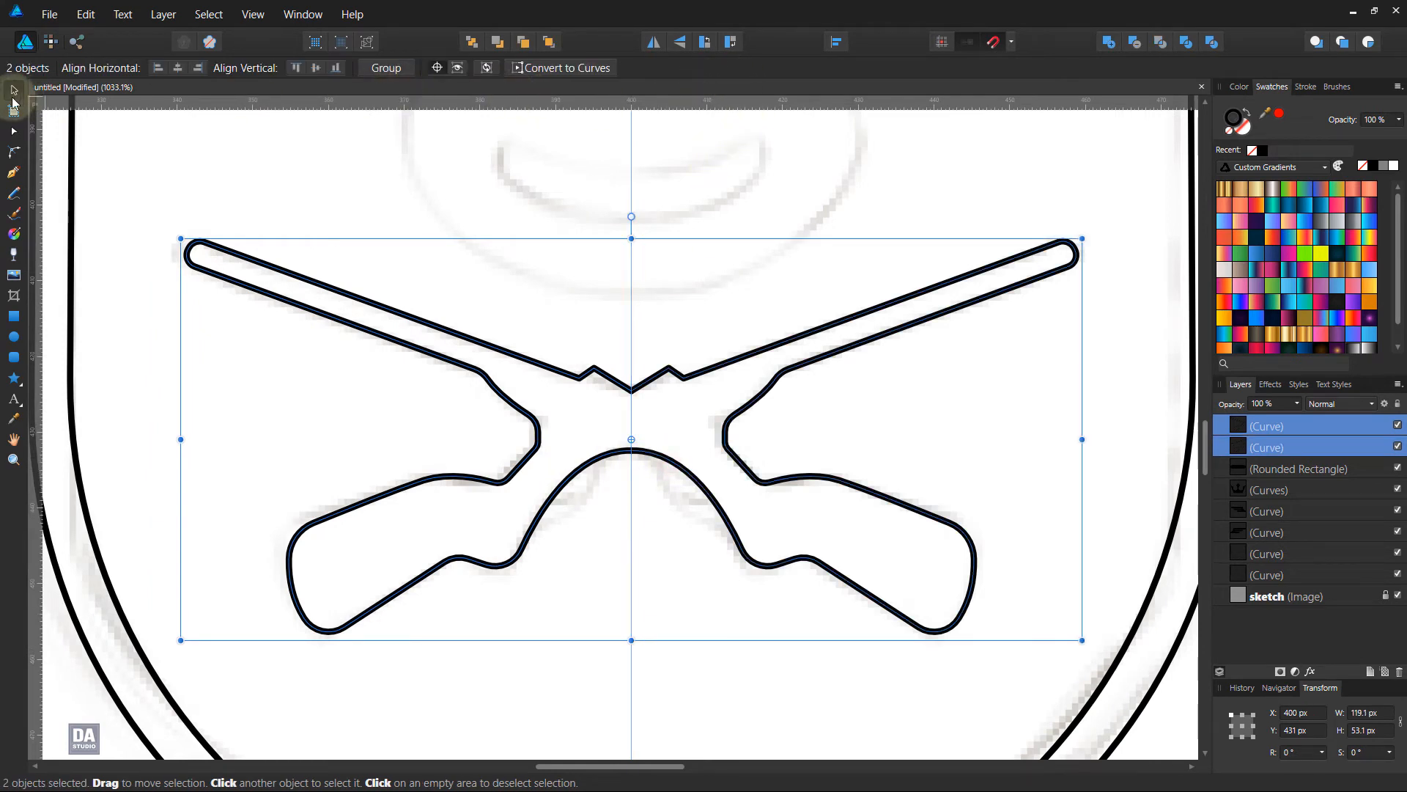
pyautogui.click(13, 130)
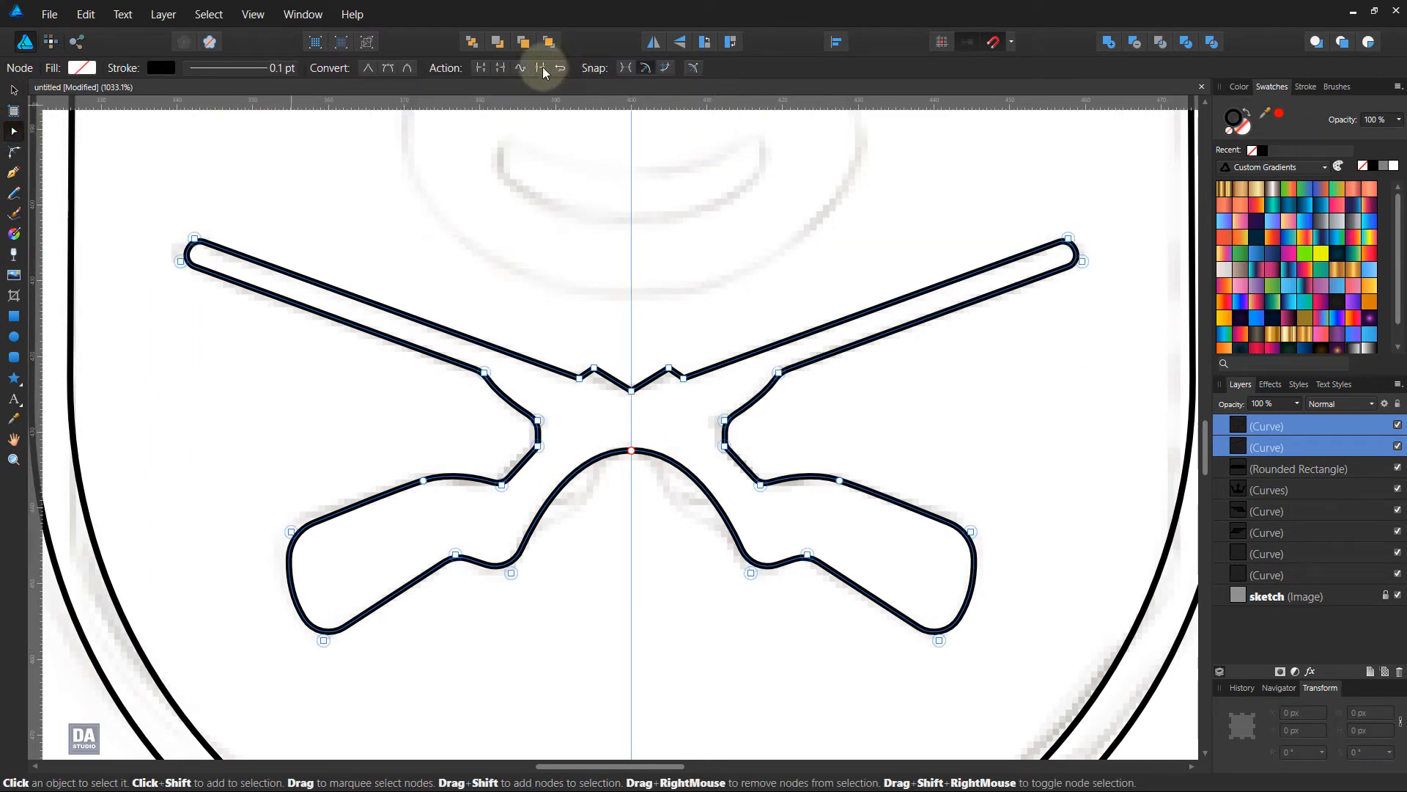
pyautogui.click(543, 68)
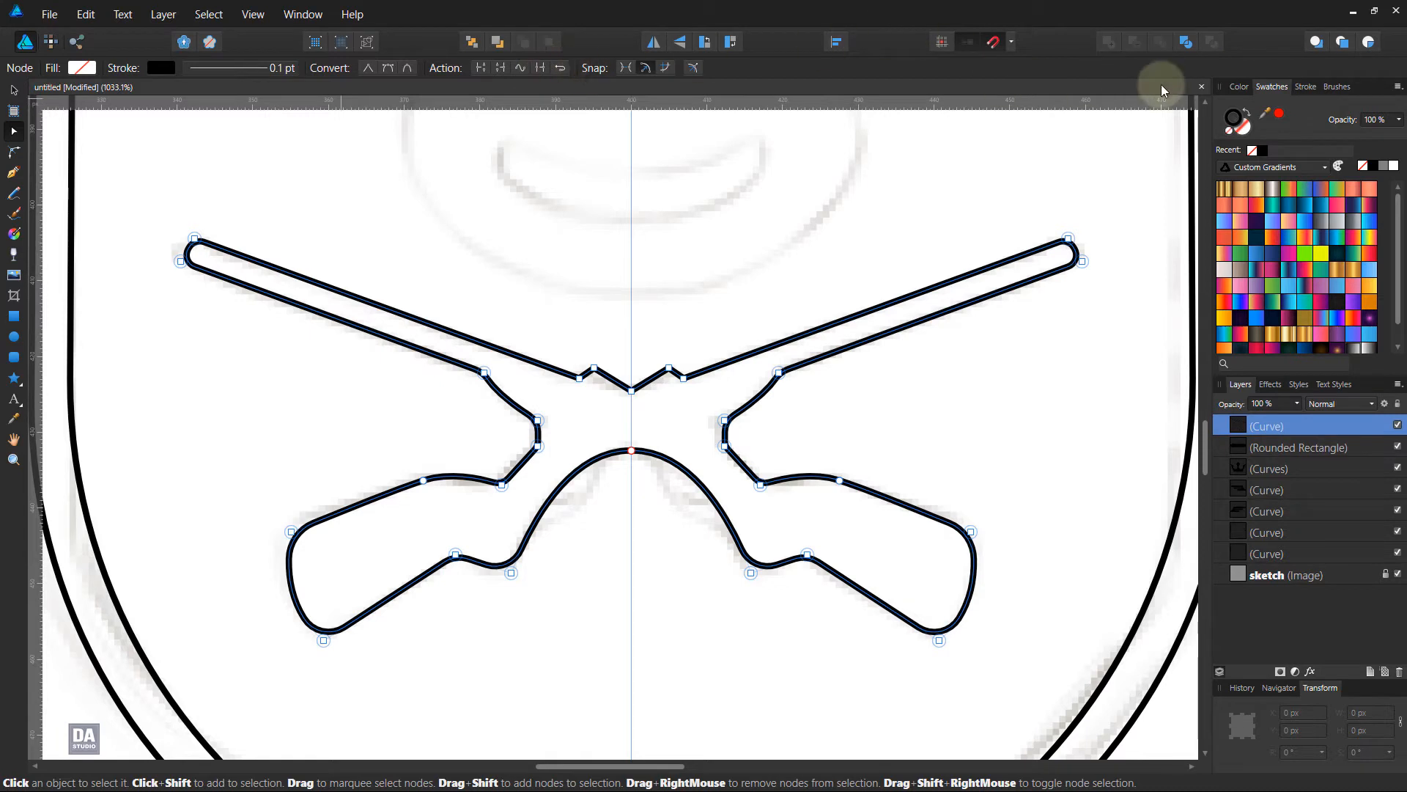
pyautogui.click(1247, 111)
pyautogui.click(872, 430)
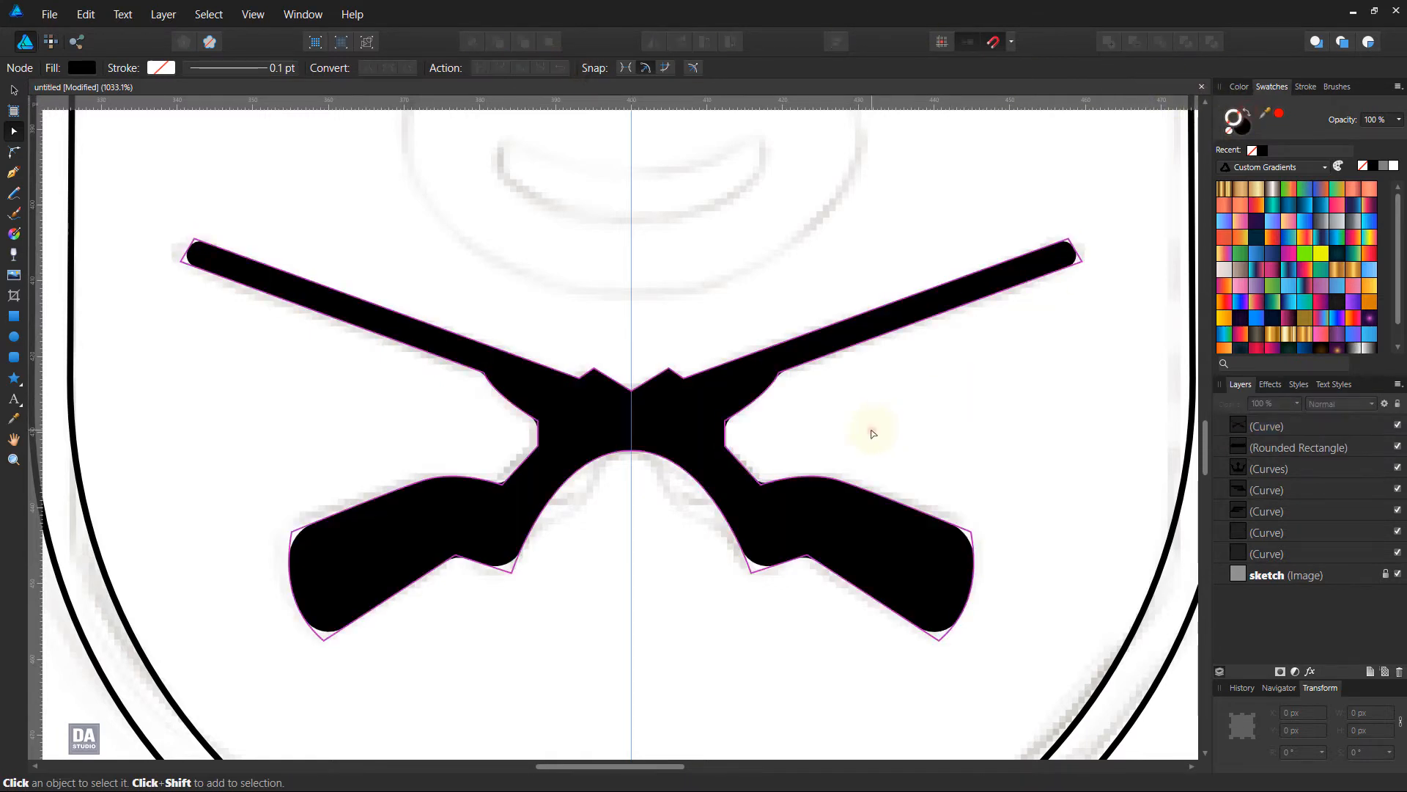
pyautogui.click(686, 423)
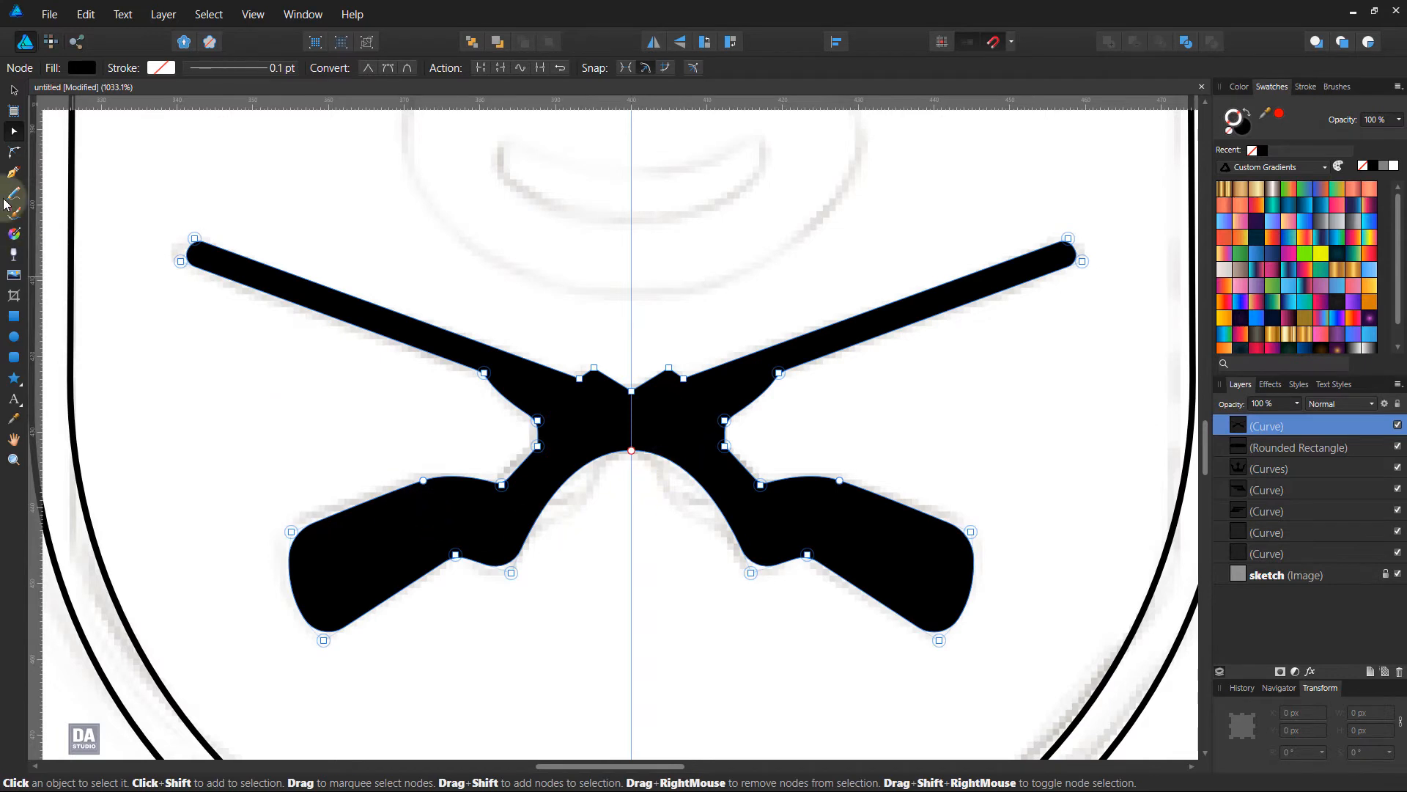
# - Draw a curved trigger guard below the left rifle's receiver with the Pen tool, using a black stroke and no fill
pyautogui.click(14, 172)
pyautogui.scroll(2, 587, 540)
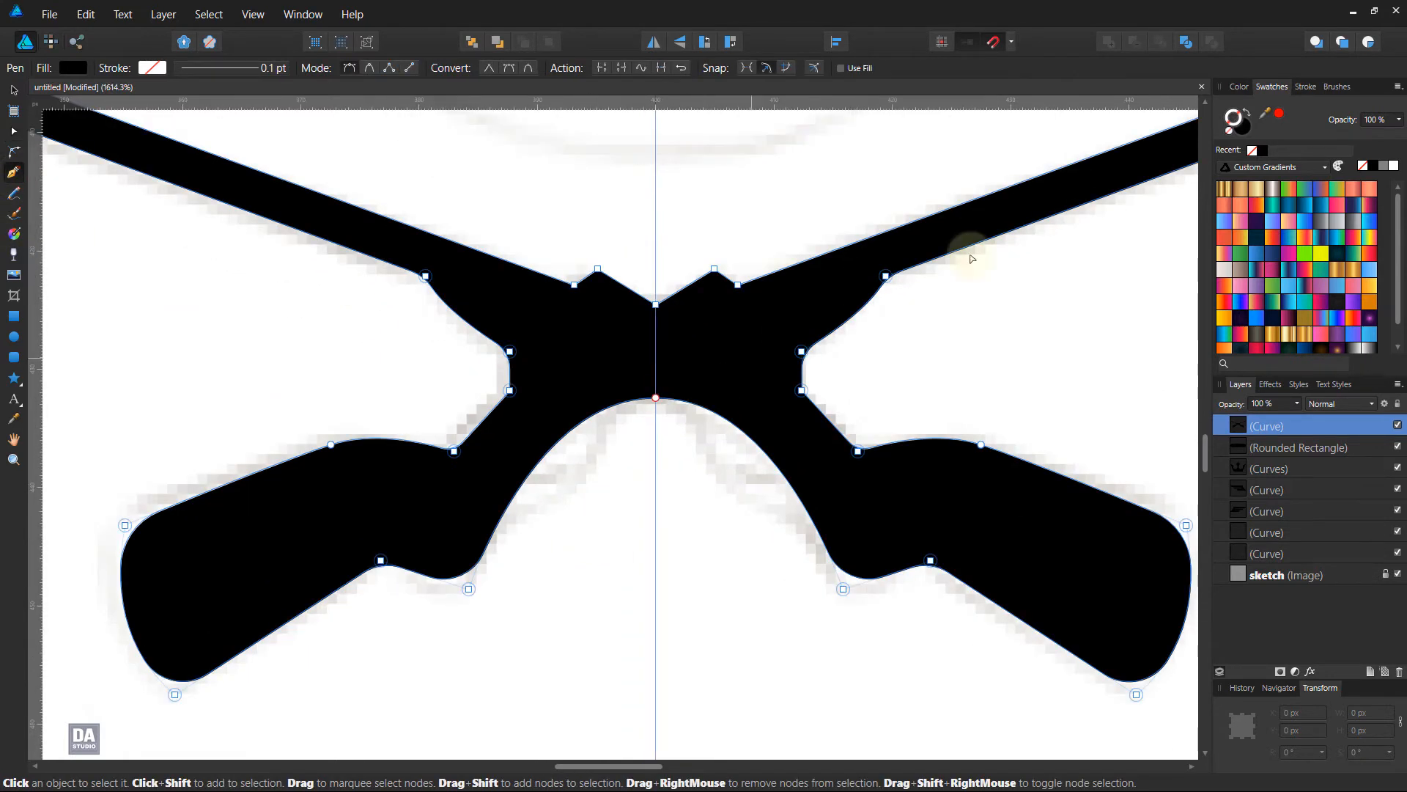
pyautogui.keyDown('ctrl'); pyautogui.click(1076, 350); pyautogui.keyUp('ctrl')
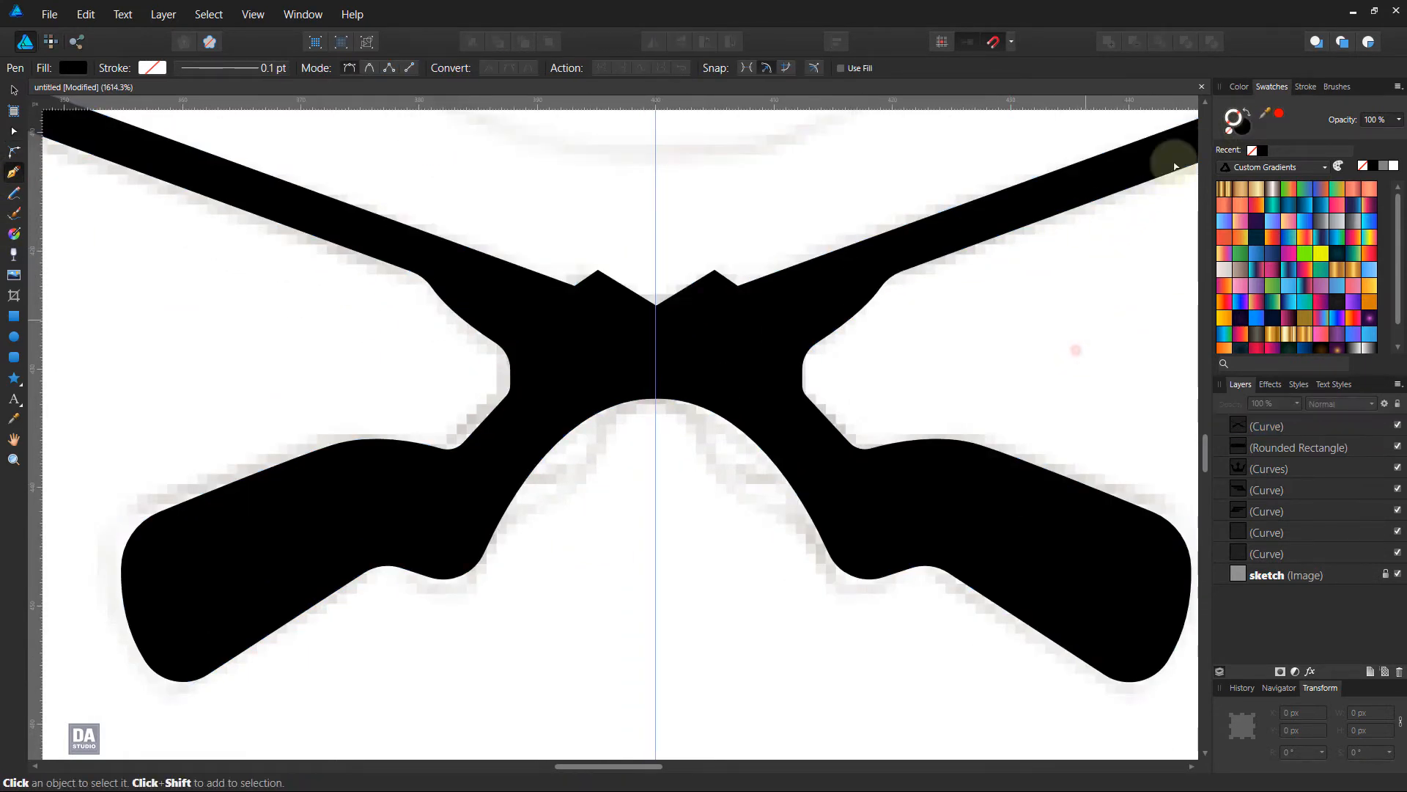
pyautogui.click(1246, 113)
pyautogui.click(504, 510)
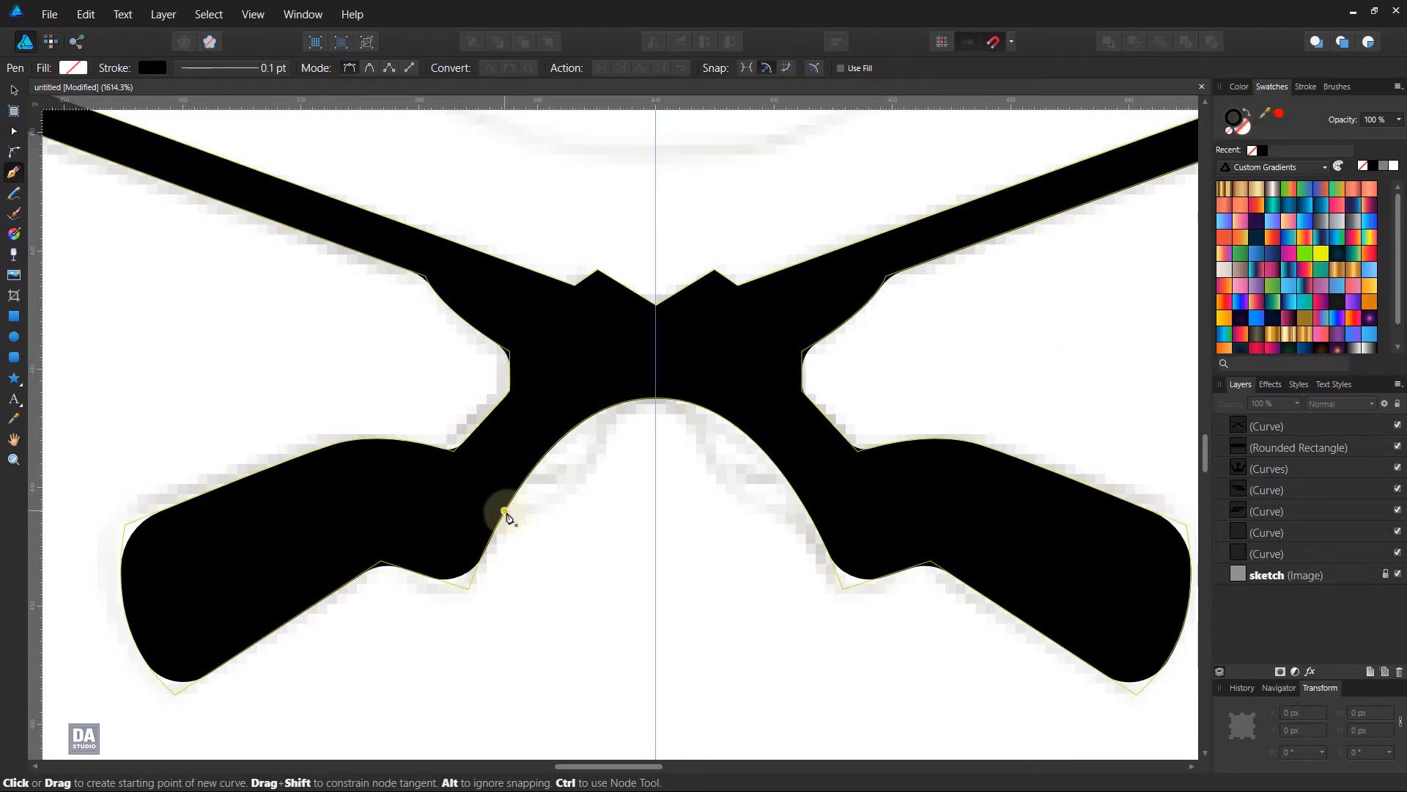
pyautogui.click(611, 408)
pyautogui.moveTo(612, 408); pyautogui.dragTo(609, 315)
# - Move both ends of the trigger guard curve onto the rifle edge and adjust its upper handle to round the bend
pyautogui.scroll(4, 562, 485)
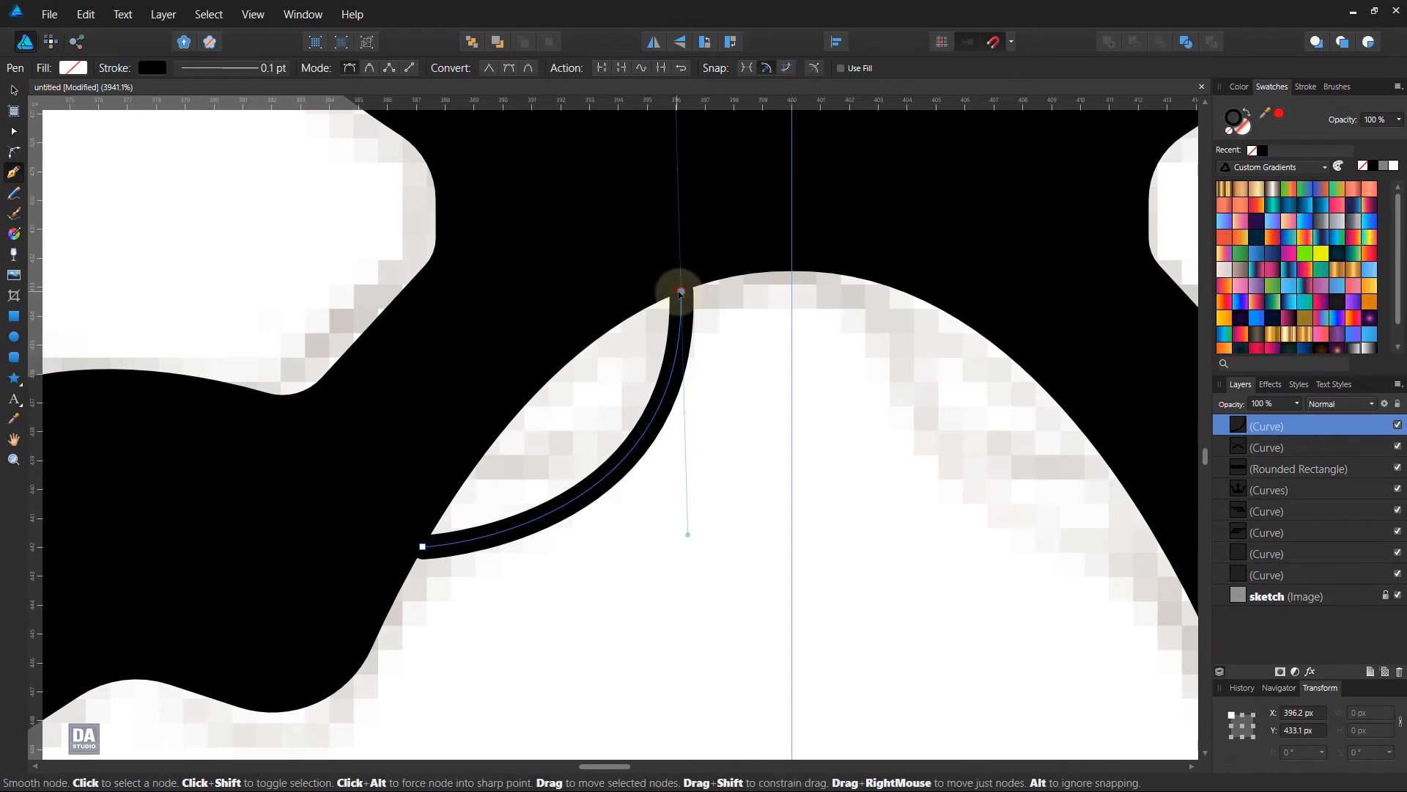
pyautogui.moveTo(679, 294); pyautogui.dragTo(612, 315)
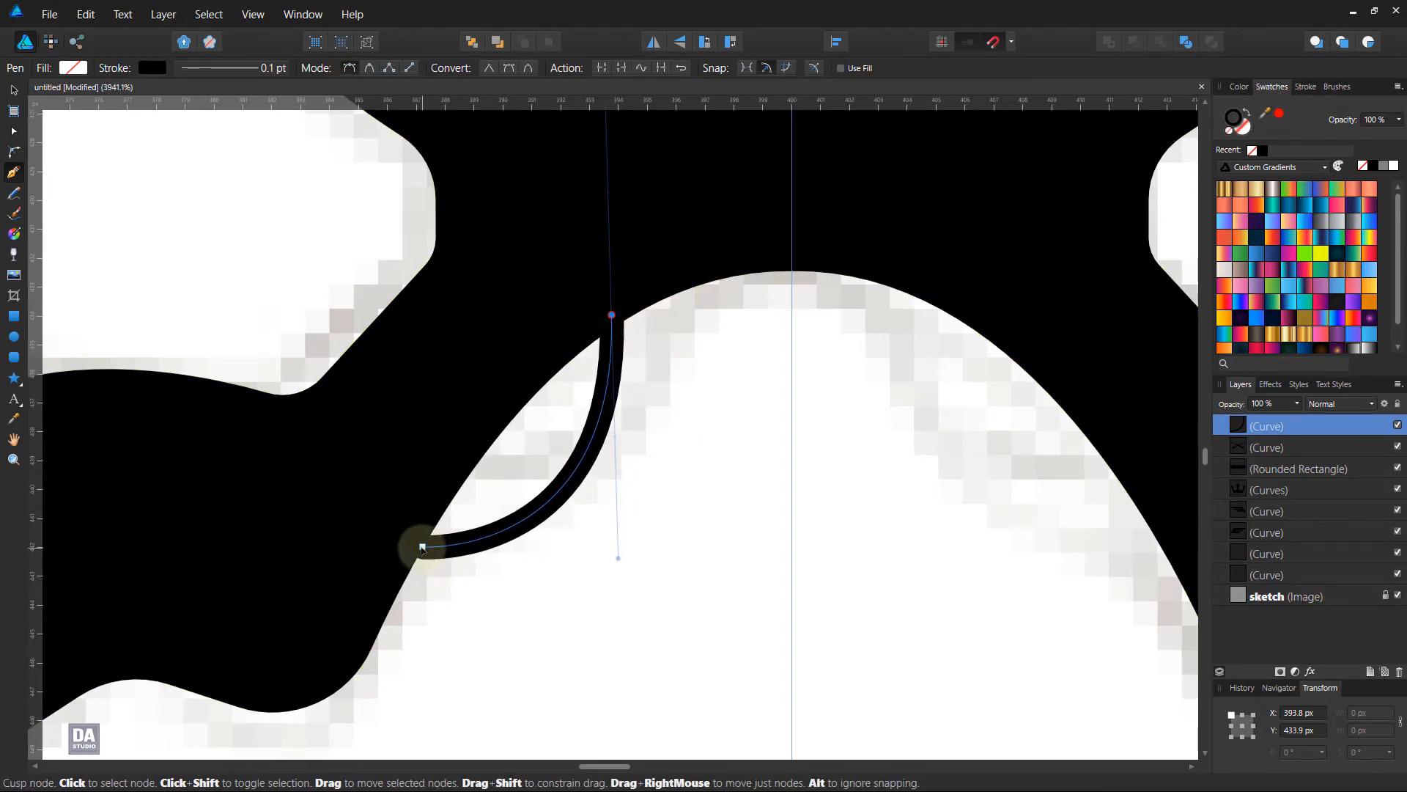
pyautogui.moveTo(423, 547)
pyautogui.mouseDown()
pyautogui.moveTo(423, 487)
pyautogui.moveTo(431, 499)
pyautogui.mouseUp()
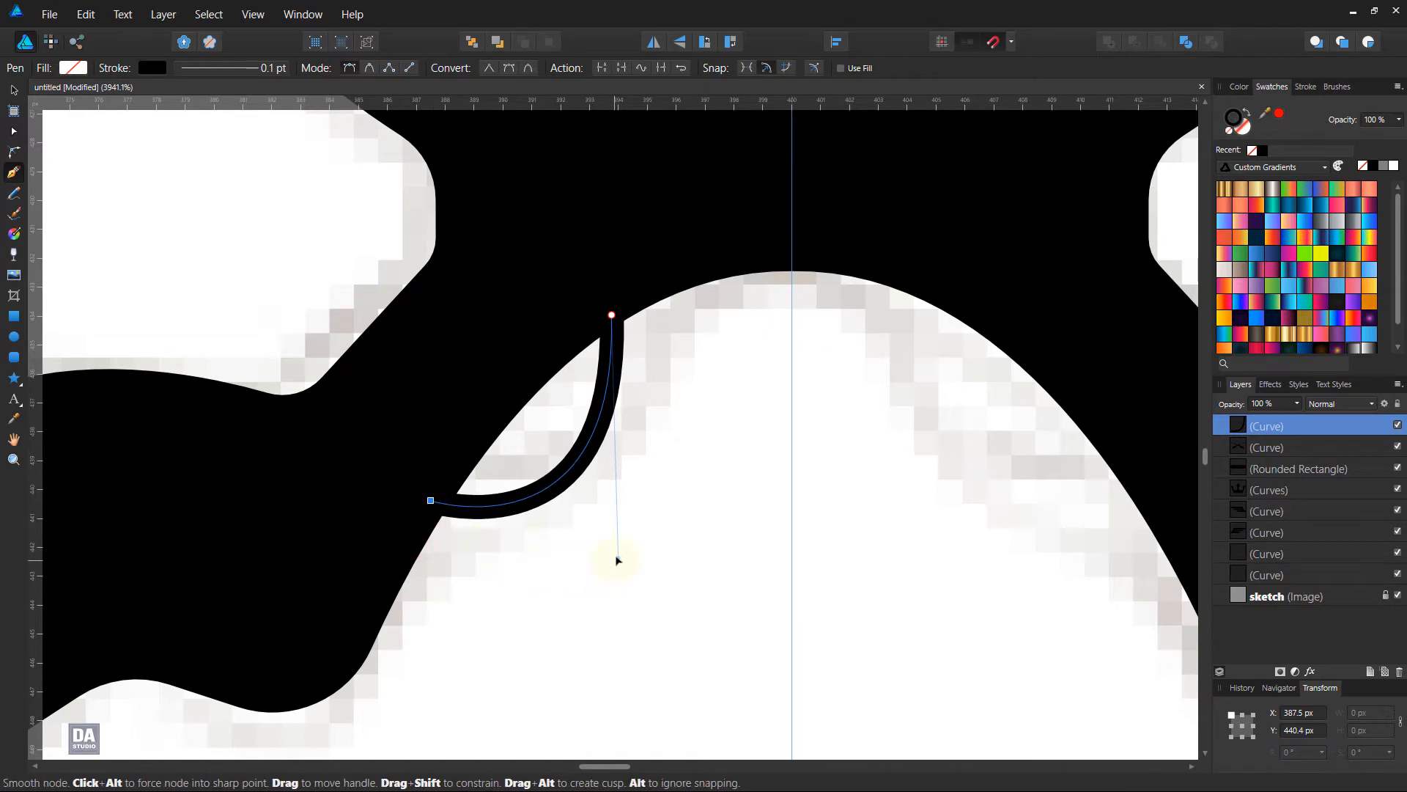
pyautogui.moveTo(618, 559); pyautogui.dragTo(655, 542)
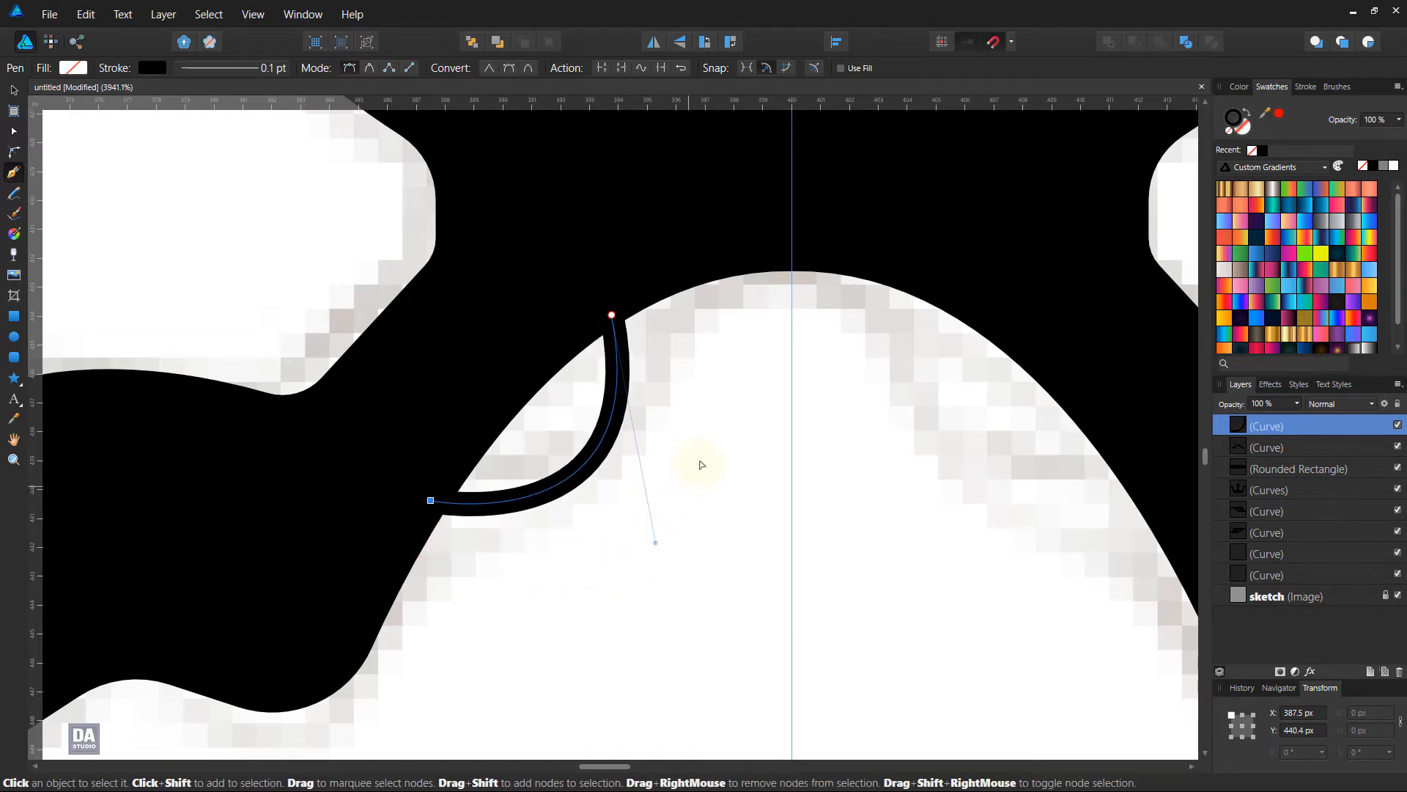
pyautogui.press('Escape')
# - Draw a short curved trigger inside the guard and move its end nodes so it starts within the rifle body
pyautogui.click(506, 424)
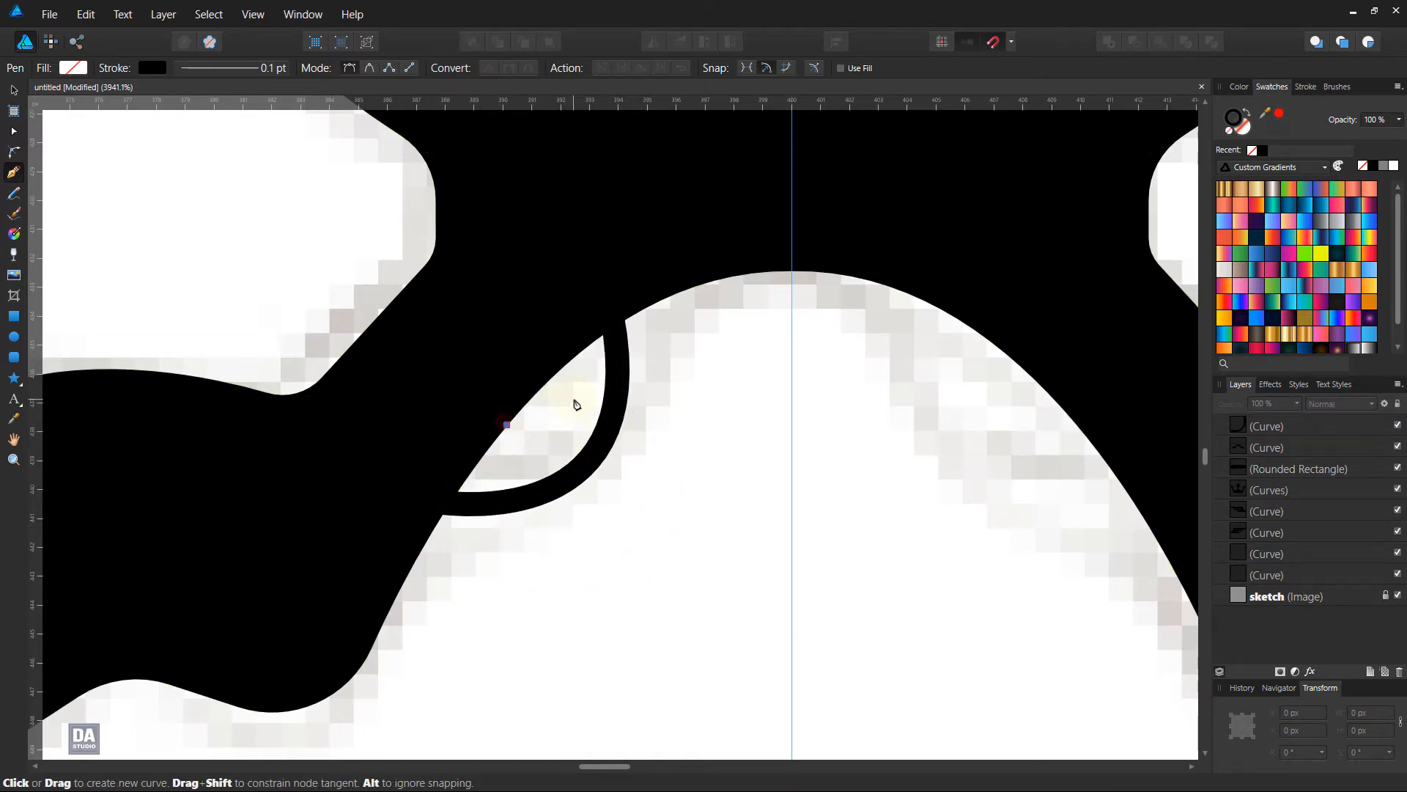
pyautogui.moveTo(576, 403); pyautogui.dragTo(600, 358)
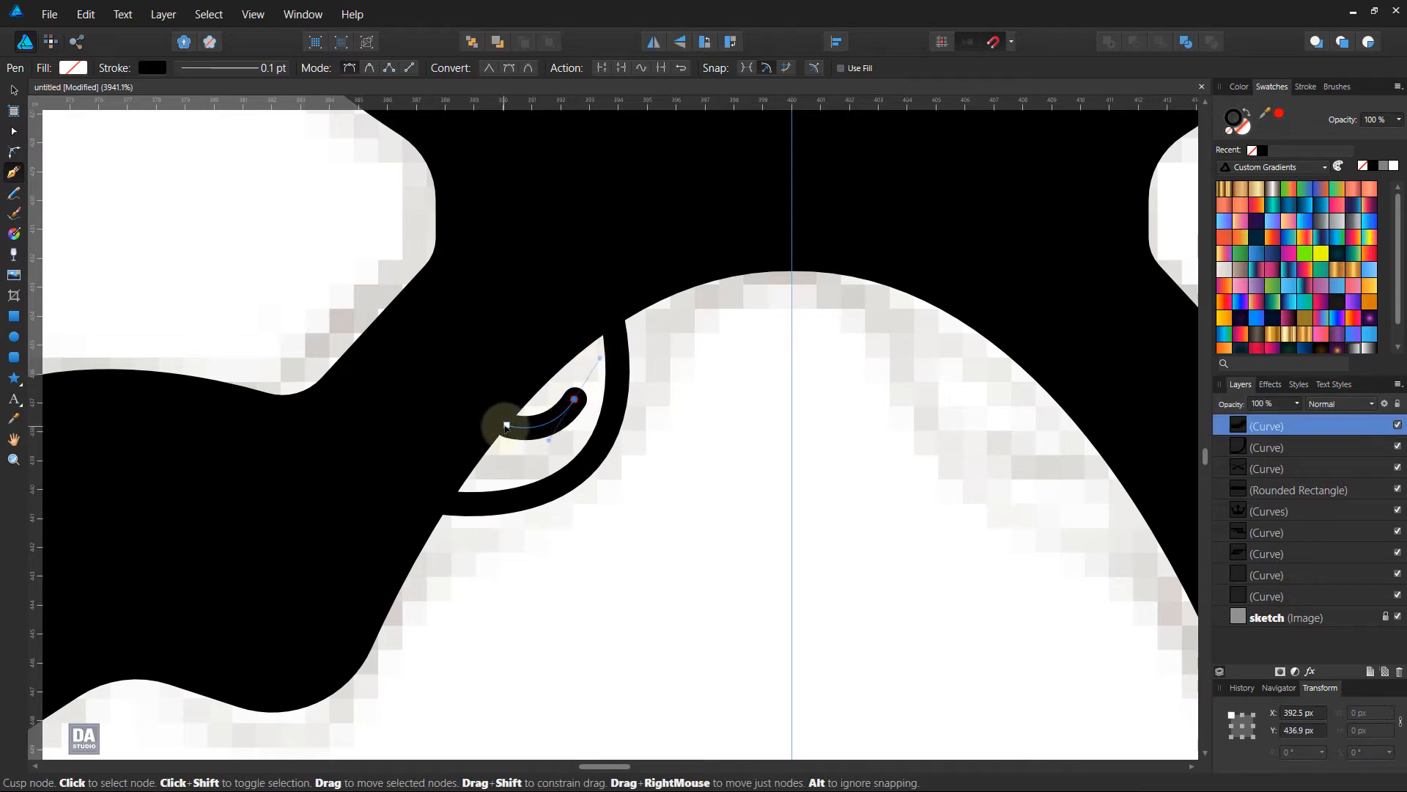
pyautogui.moveTo(506, 426); pyautogui.dragTo(540, 461)
pyautogui.scroll(2, 506, 442)
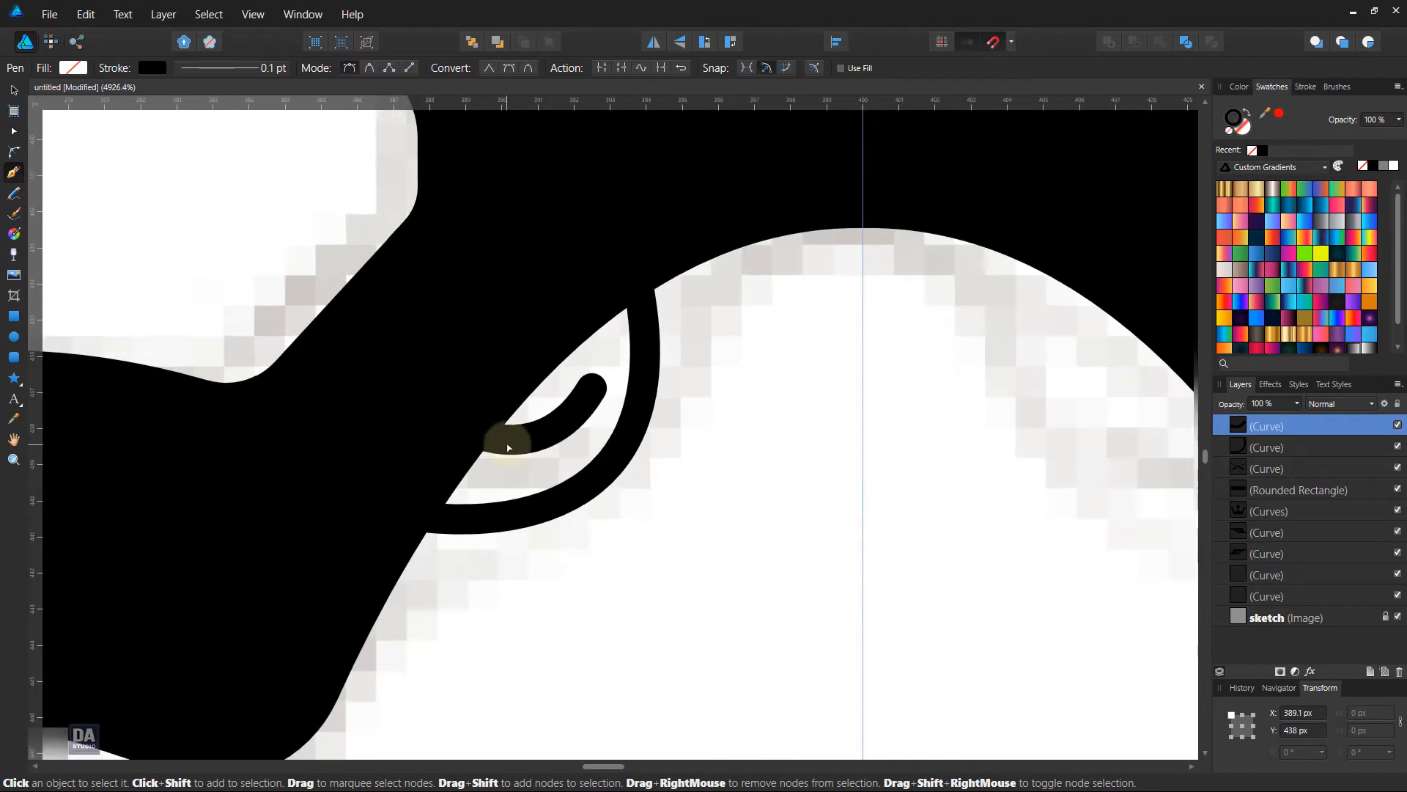
pyautogui.moveTo(590, 397); pyautogui.dragTo(588, 401)
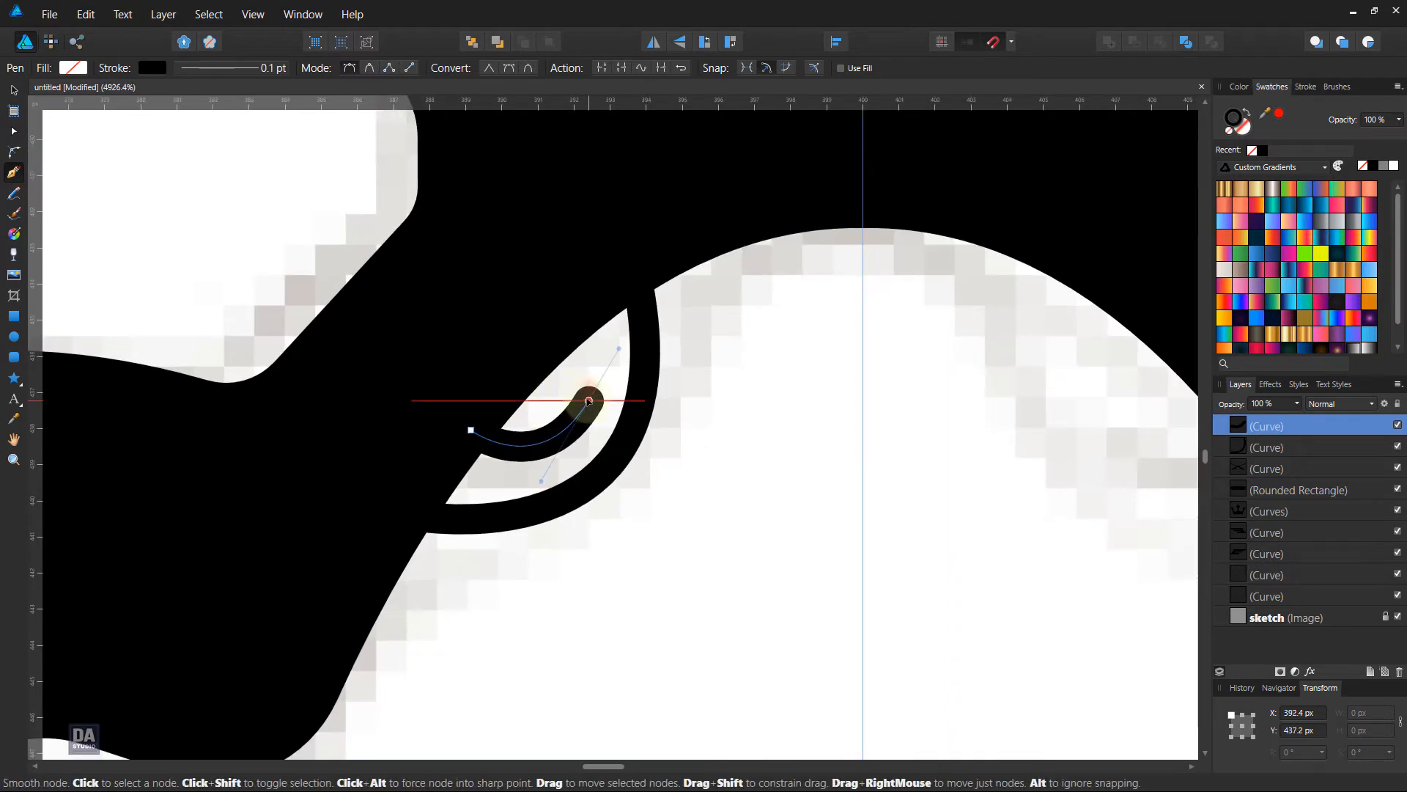
# - Taper the trigger's stroke towards its free end with the pressure profile, and undo the stray extra segment
pyautogui.click(1306, 86)
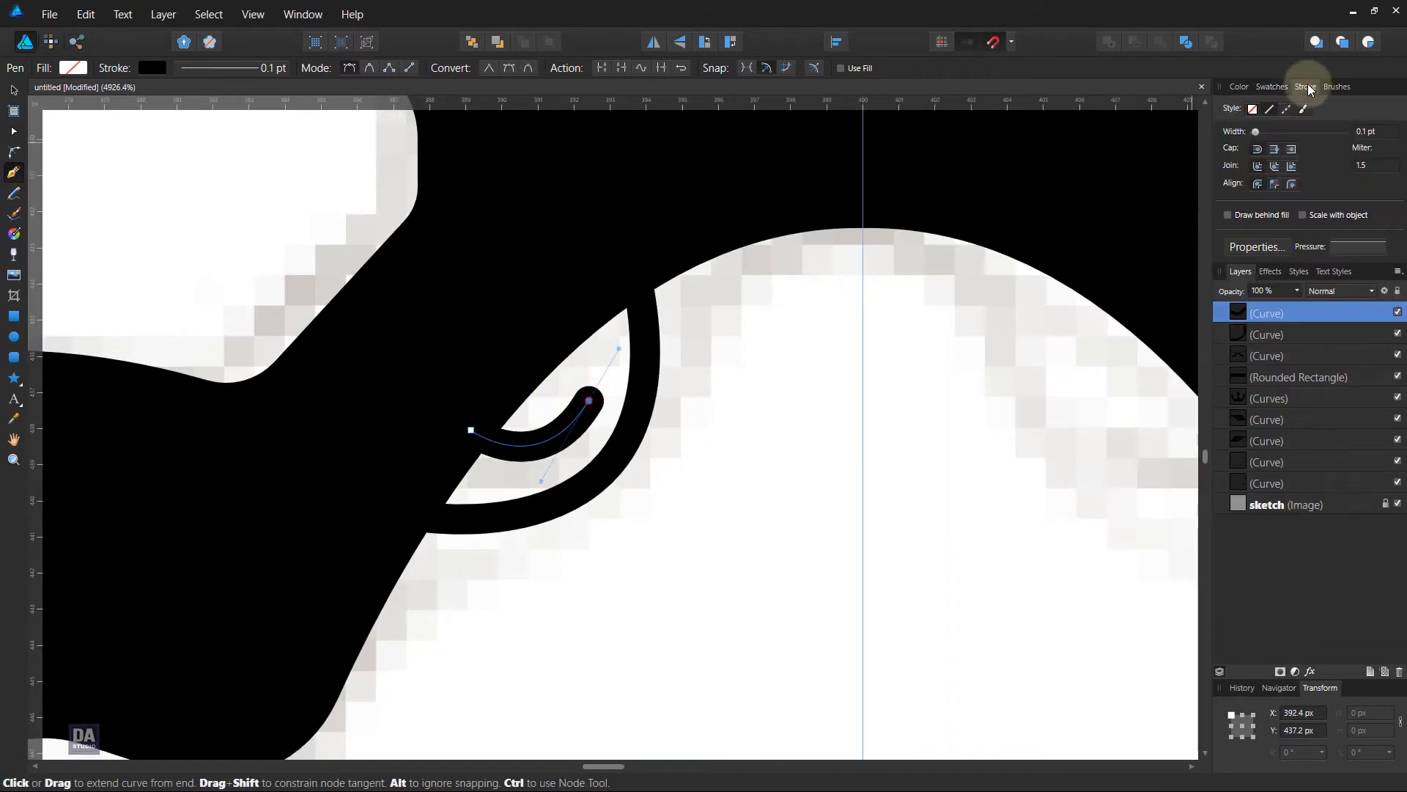
pyautogui.click(1367, 253)
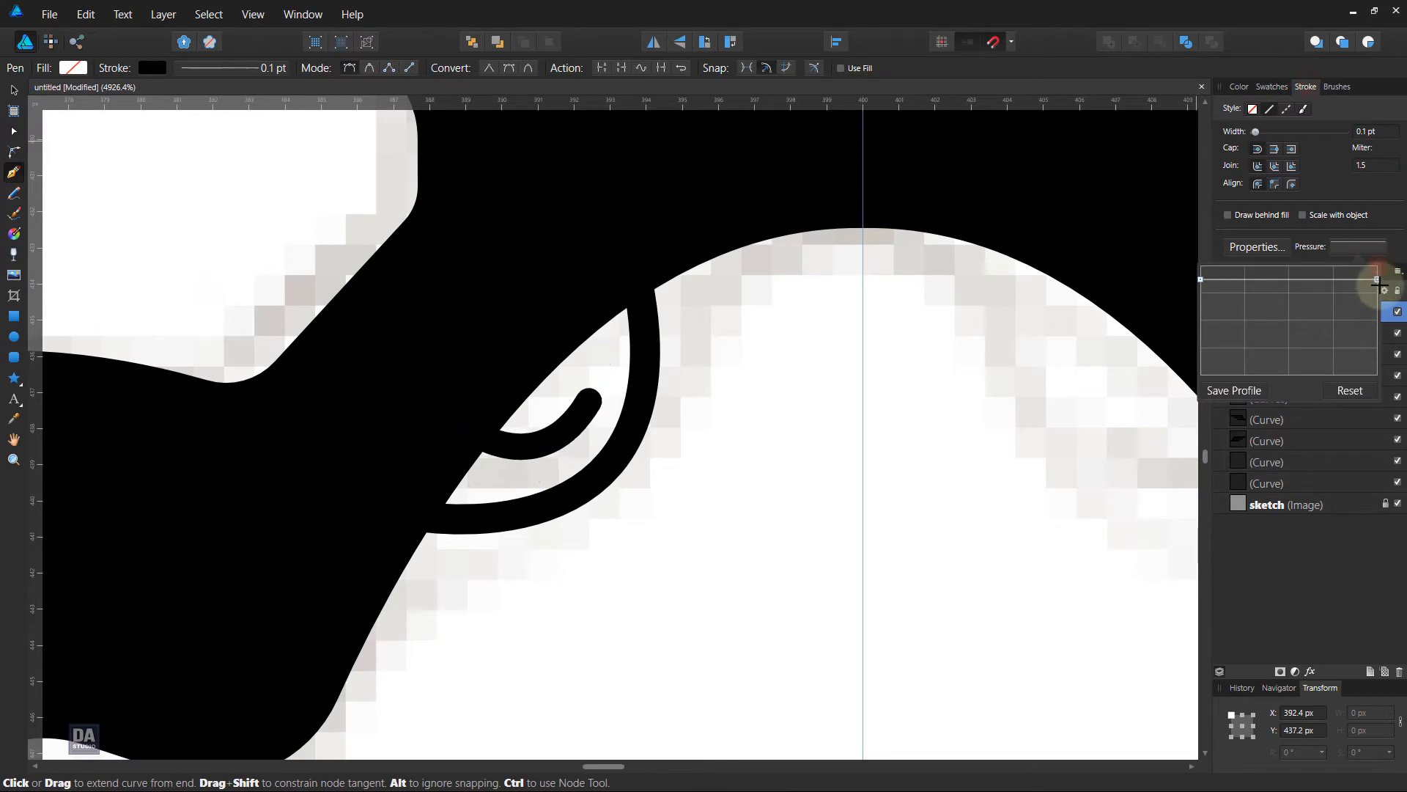
pyautogui.moveTo(1377, 265); pyautogui.dragTo(1374, 328)
pyautogui.hotkey('ctrl', 'z')
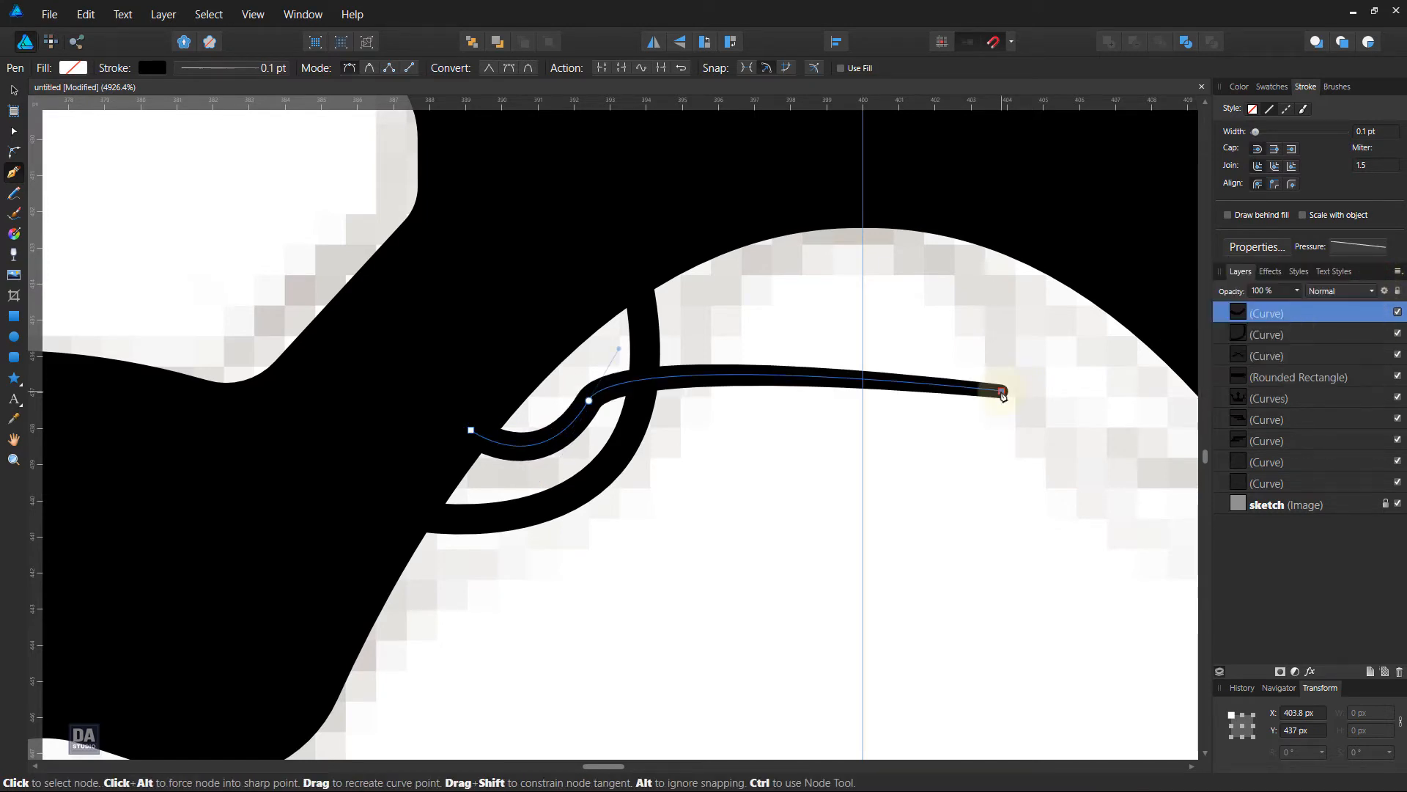
pyautogui.press('ctrl')
pyautogui.keyDown('ctrl'); pyautogui.click(1001, 394); pyautogui.keyUp('ctrl')
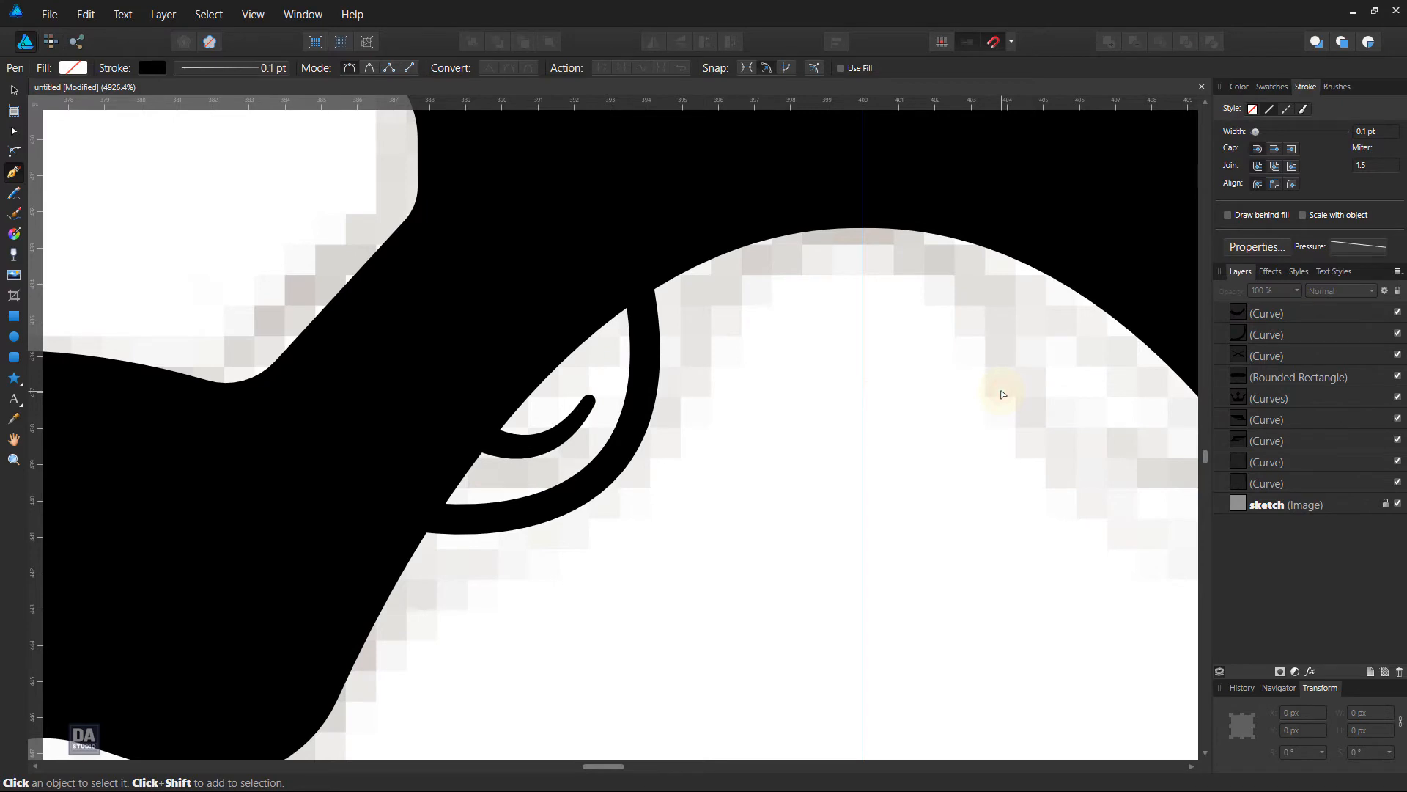
# - Expand the strokes of the trigger guard and trigger, and combine the two into one shape
pyautogui.scroll(-8, 824, 409)
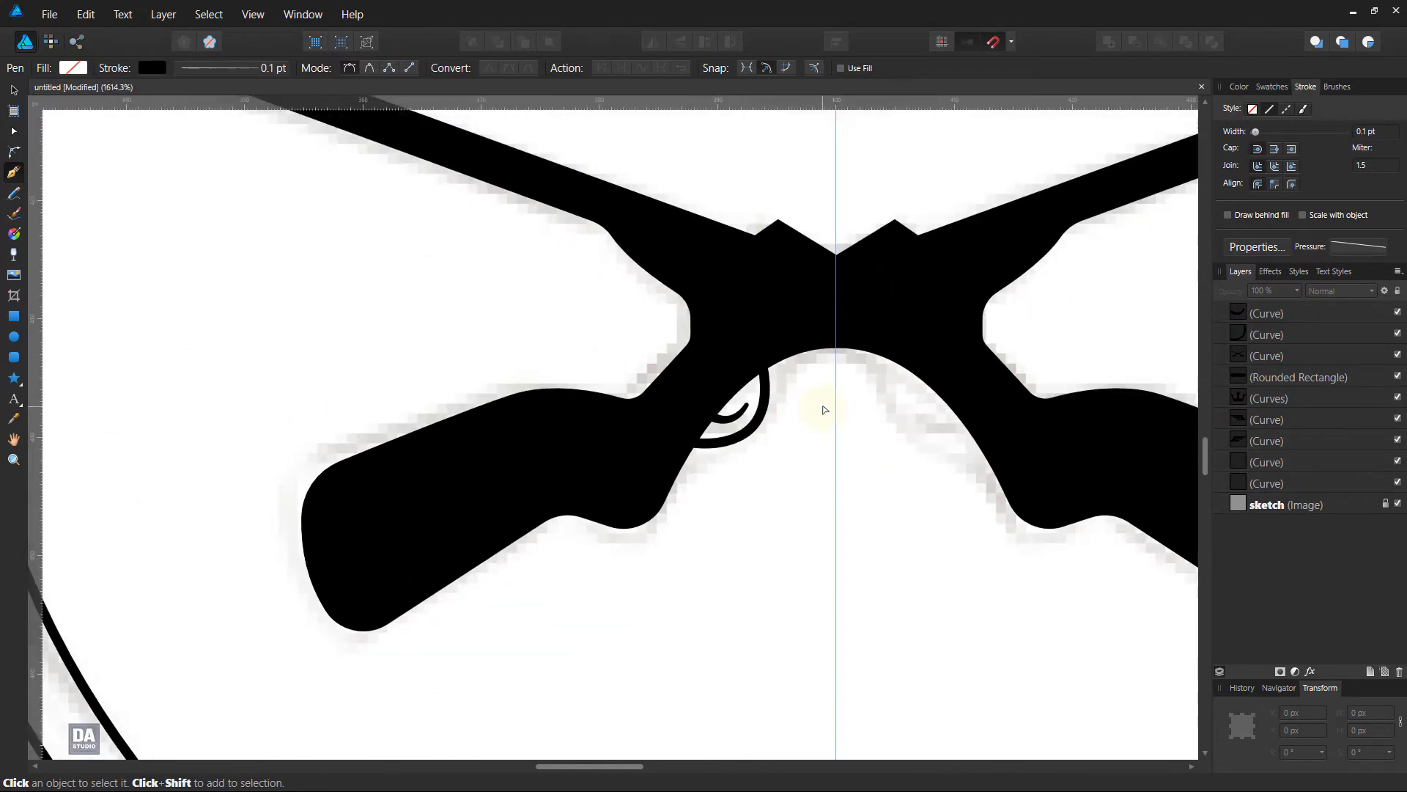
pyautogui.scroll(4, 824, 409)
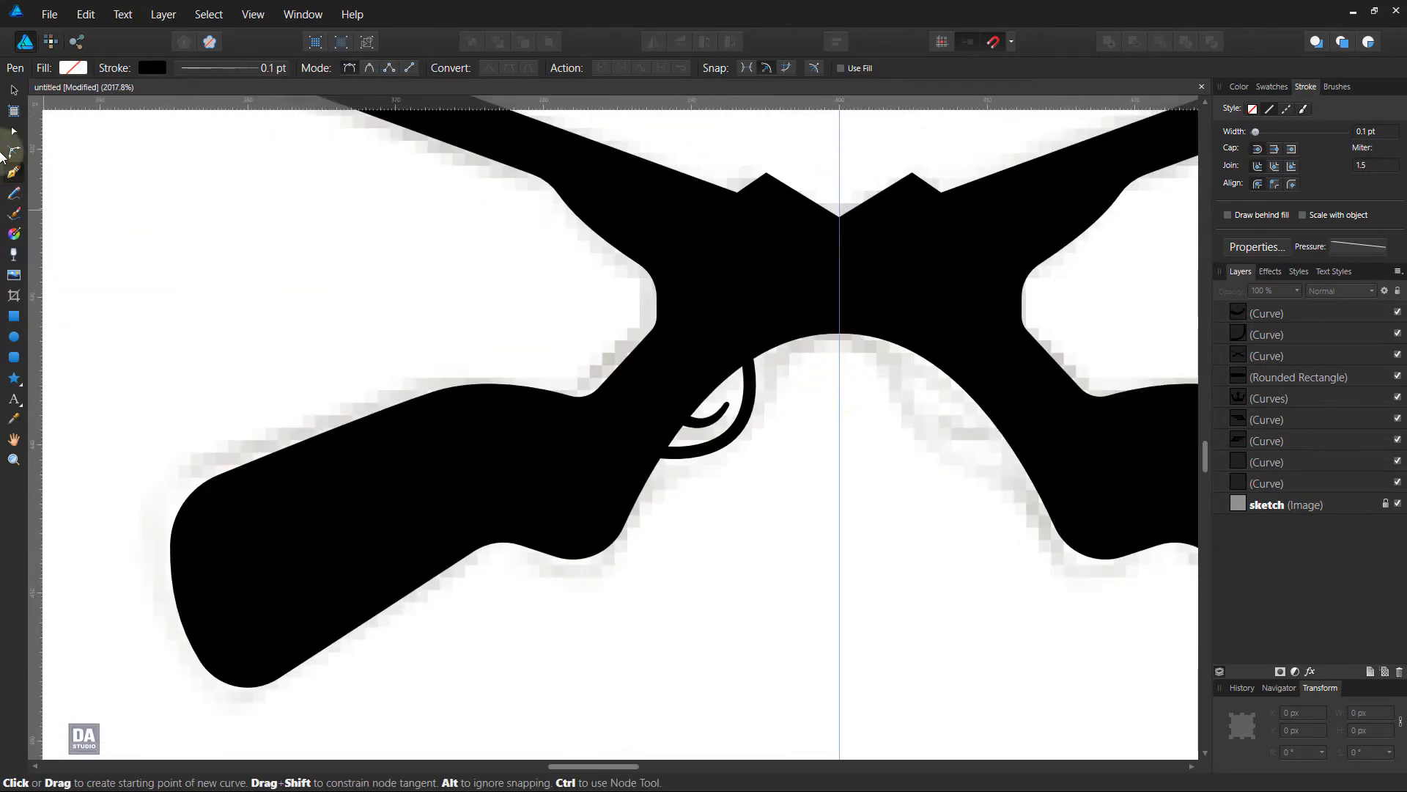
pyautogui.click(15, 93)
pyautogui.click(717, 429)
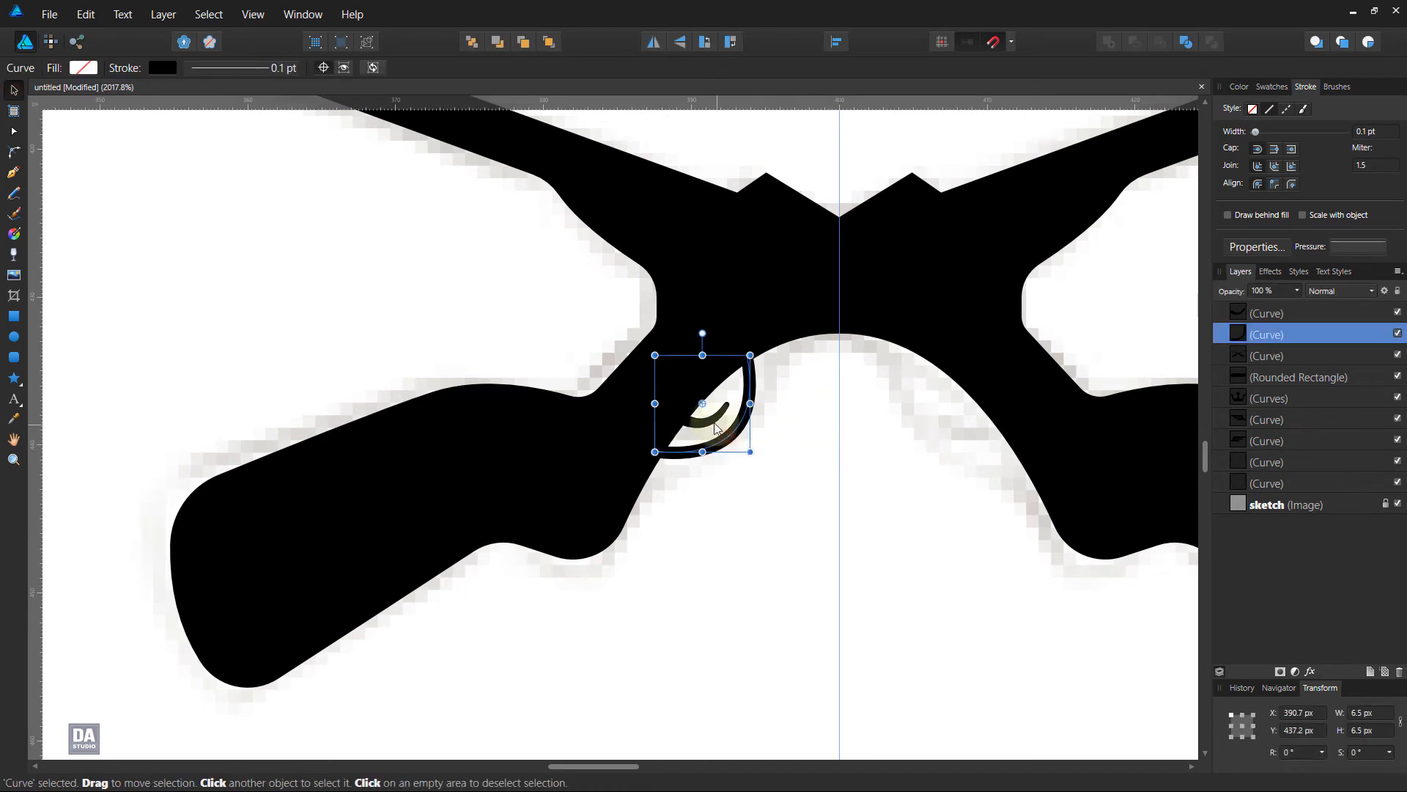
pyautogui.keyDown('shift'); pyautogui.click(715, 425); pyautogui.keyUp('shift')
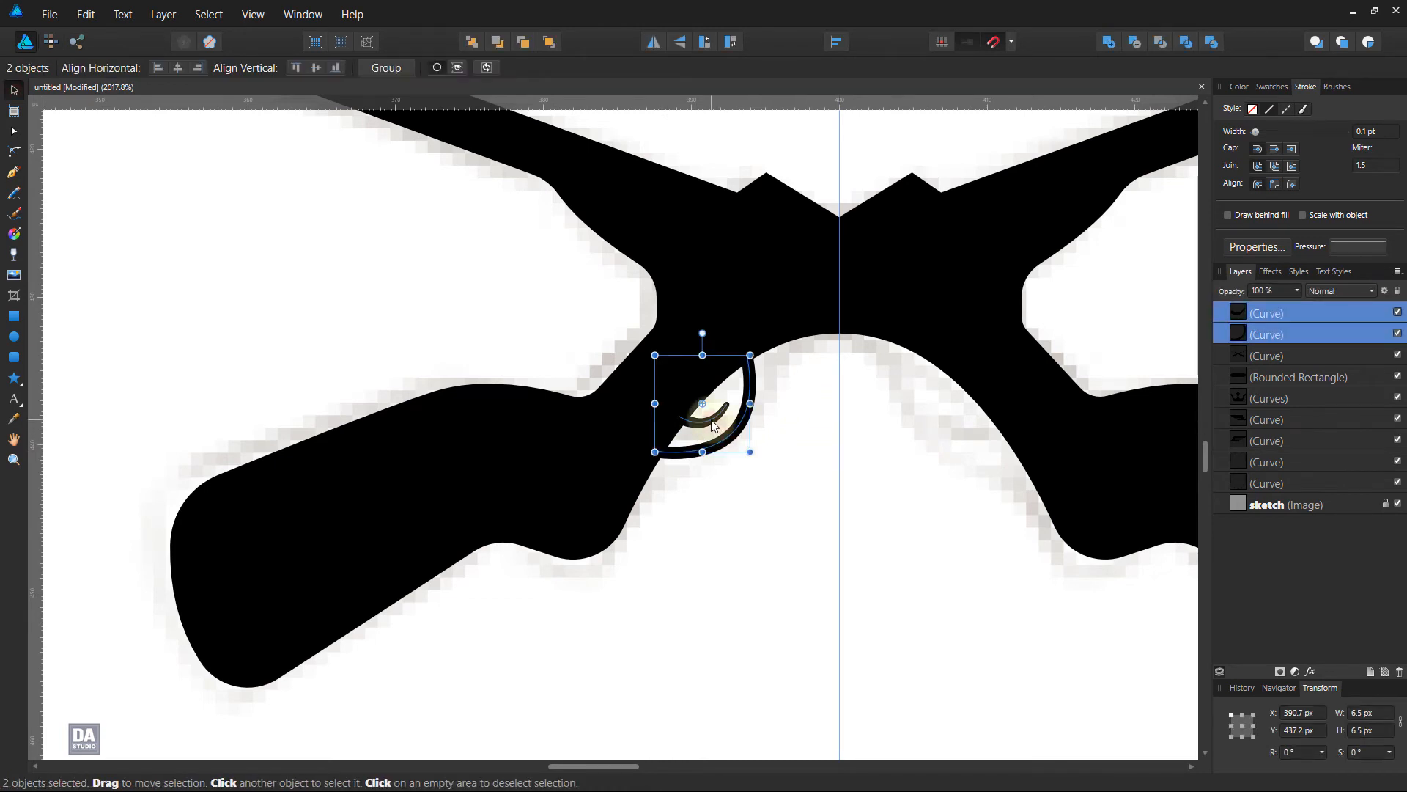
pyautogui.click(163, 14)
pyautogui.click(120, 416)
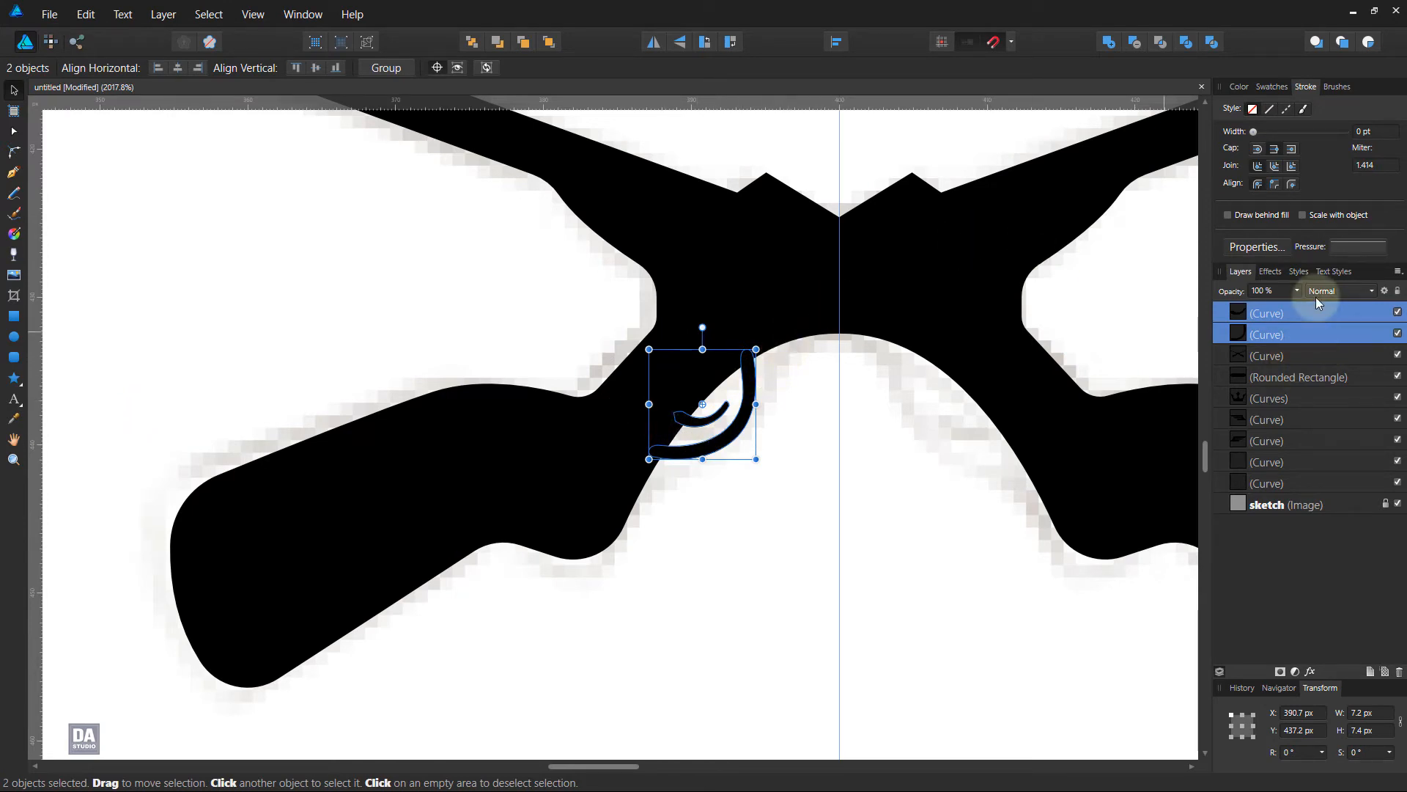
pyautogui.click(1114, 42)
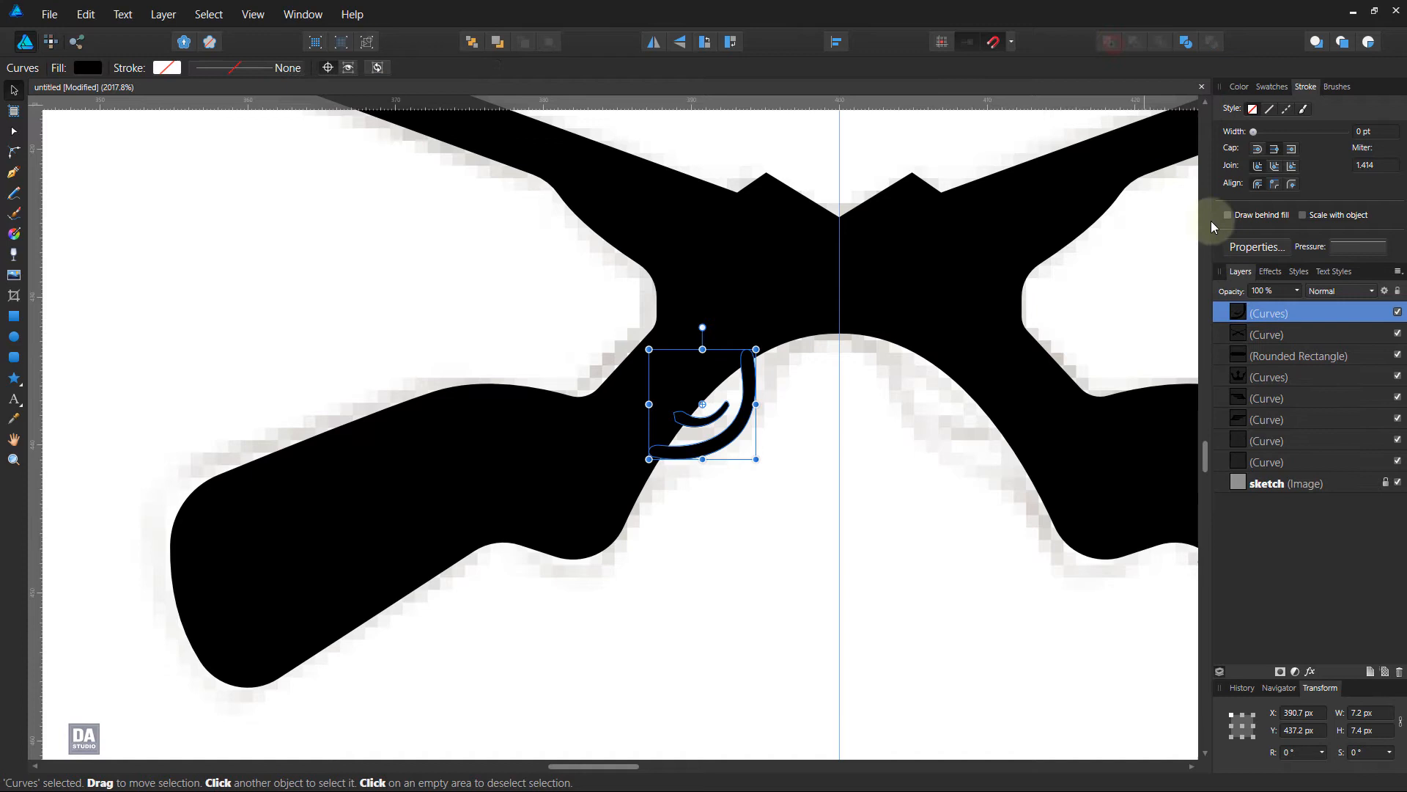
# - Duplicate the trigger guard shape, flip the copy horizontally, and place it under the right rifle's receiver
pyautogui.rightClick(1291, 311)
pyautogui.click(1245, 459)
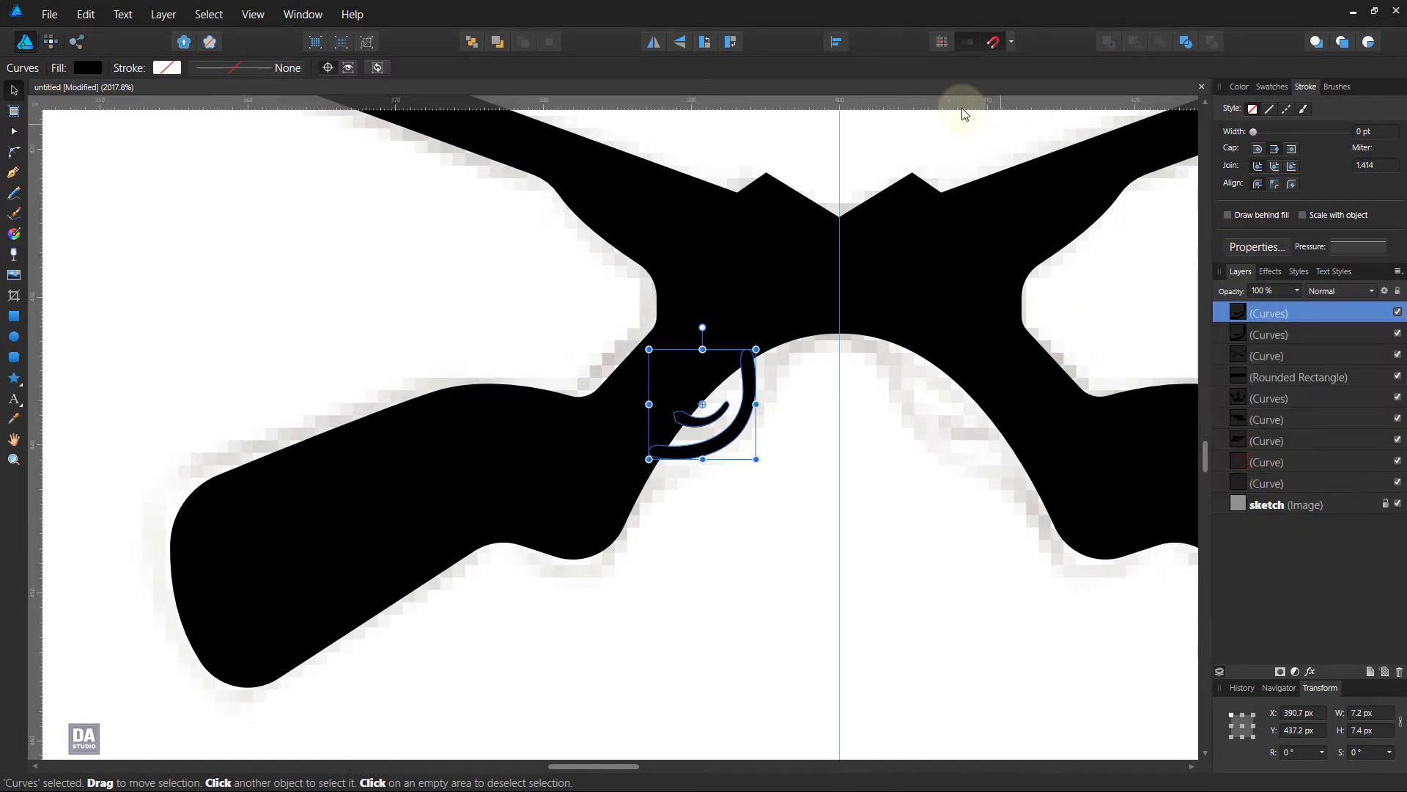
pyautogui.click(653, 41)
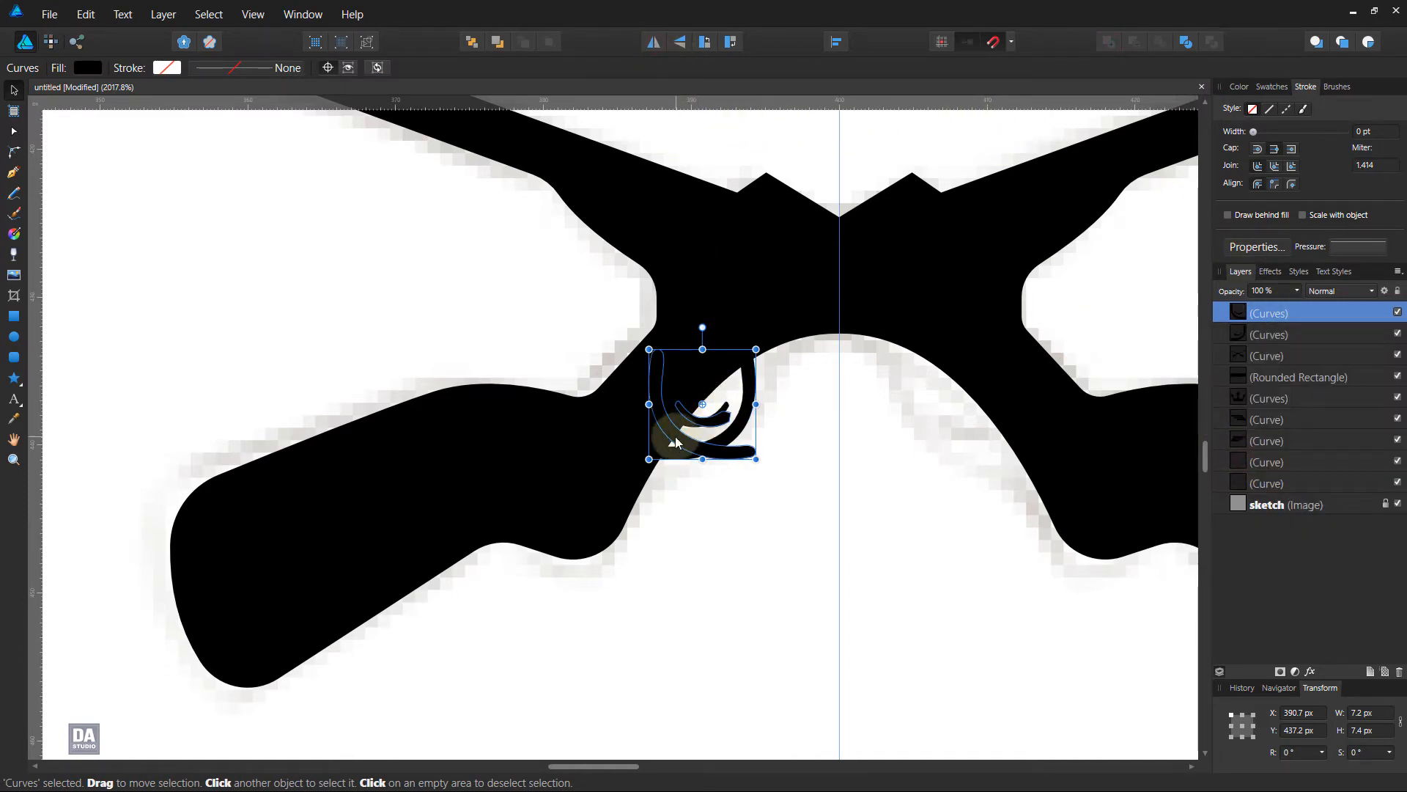
pyautogui.moveTo(675, 442); pyautogui.dragTo(949, 449)
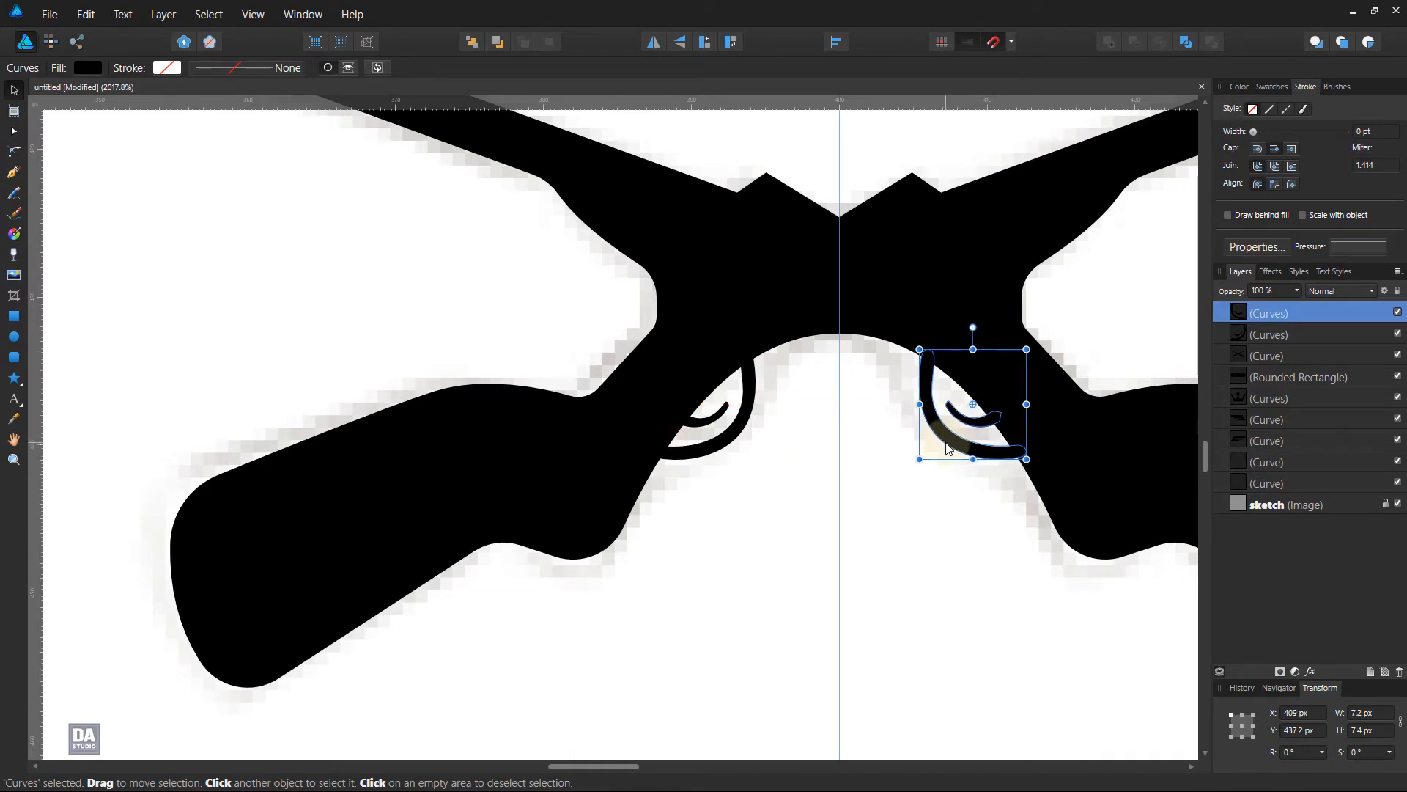
# - Merge both trigger guard shapes with the crossed rifles into a single shape
pyautogui.keyDown('shift'); pyautogui.click(716, 444); pyautogui.keyUp('shift')
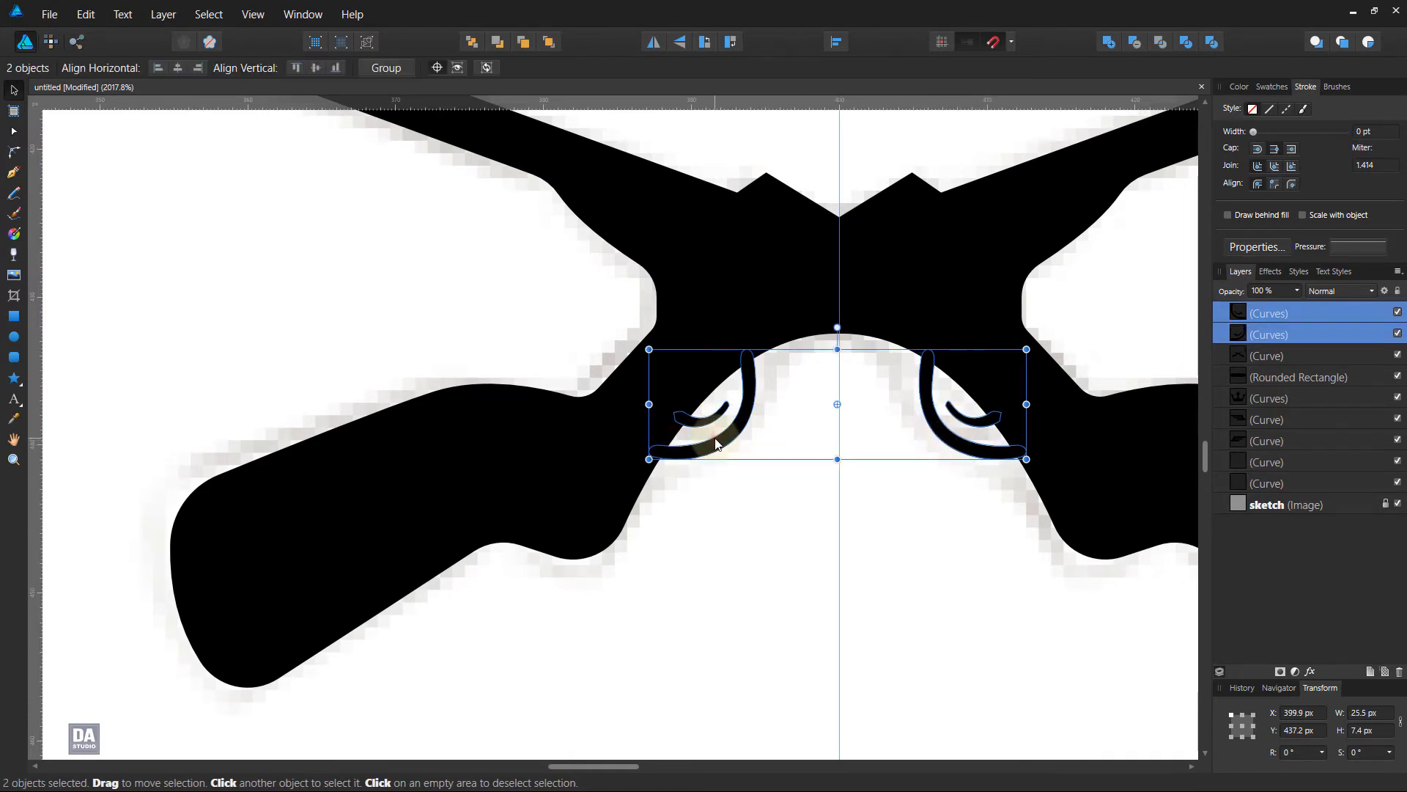
pyautogui.keyDown('shift'); pyautogui.click(628, 447); pyautogui.keyUp('shift')
pyautogui.click(1109, 43)
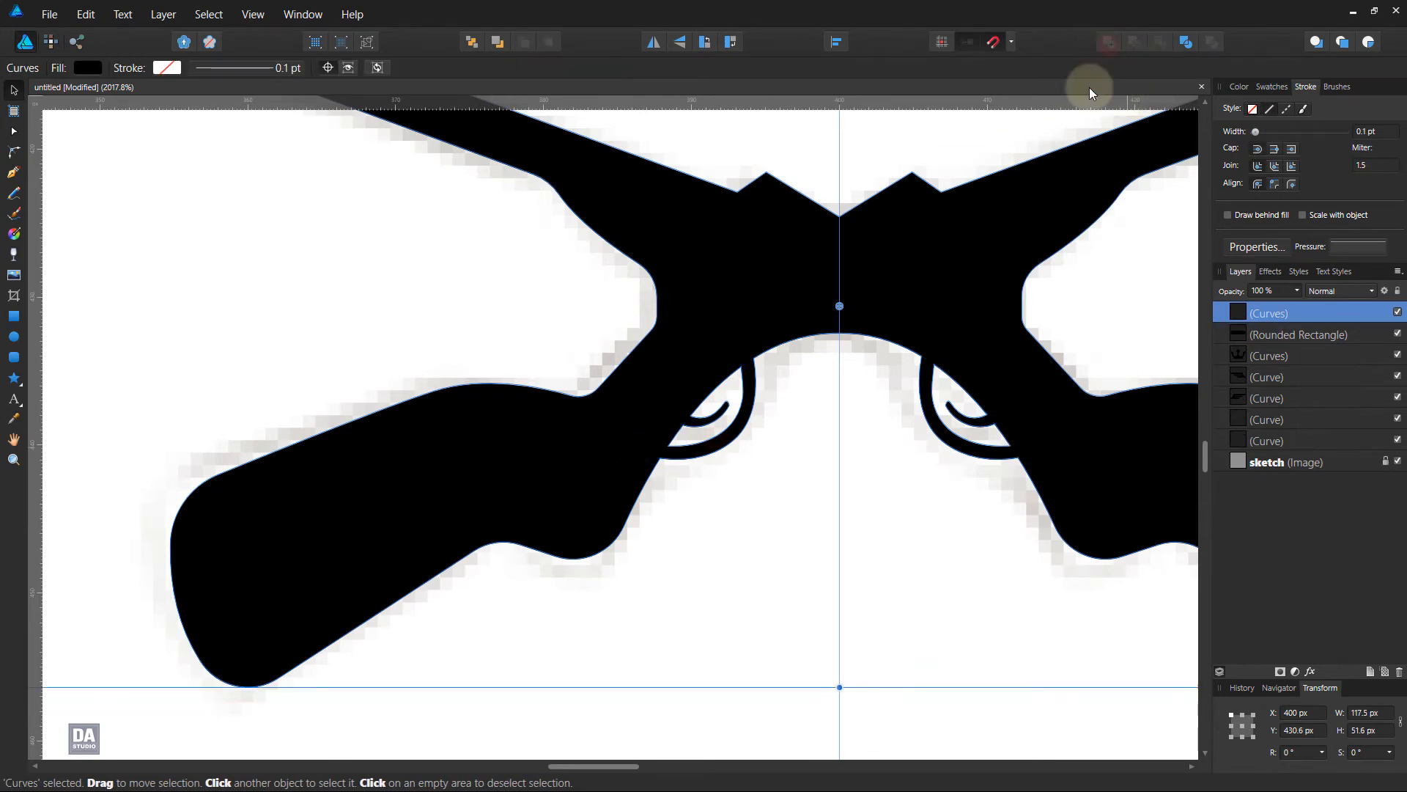
pyautogui.click(873, 475)
# - Reset the stroke pressure profile to a uniform width for drawing the cowboy hat with the Pen tool
pyautogui.scroll(-8, 874, 475)
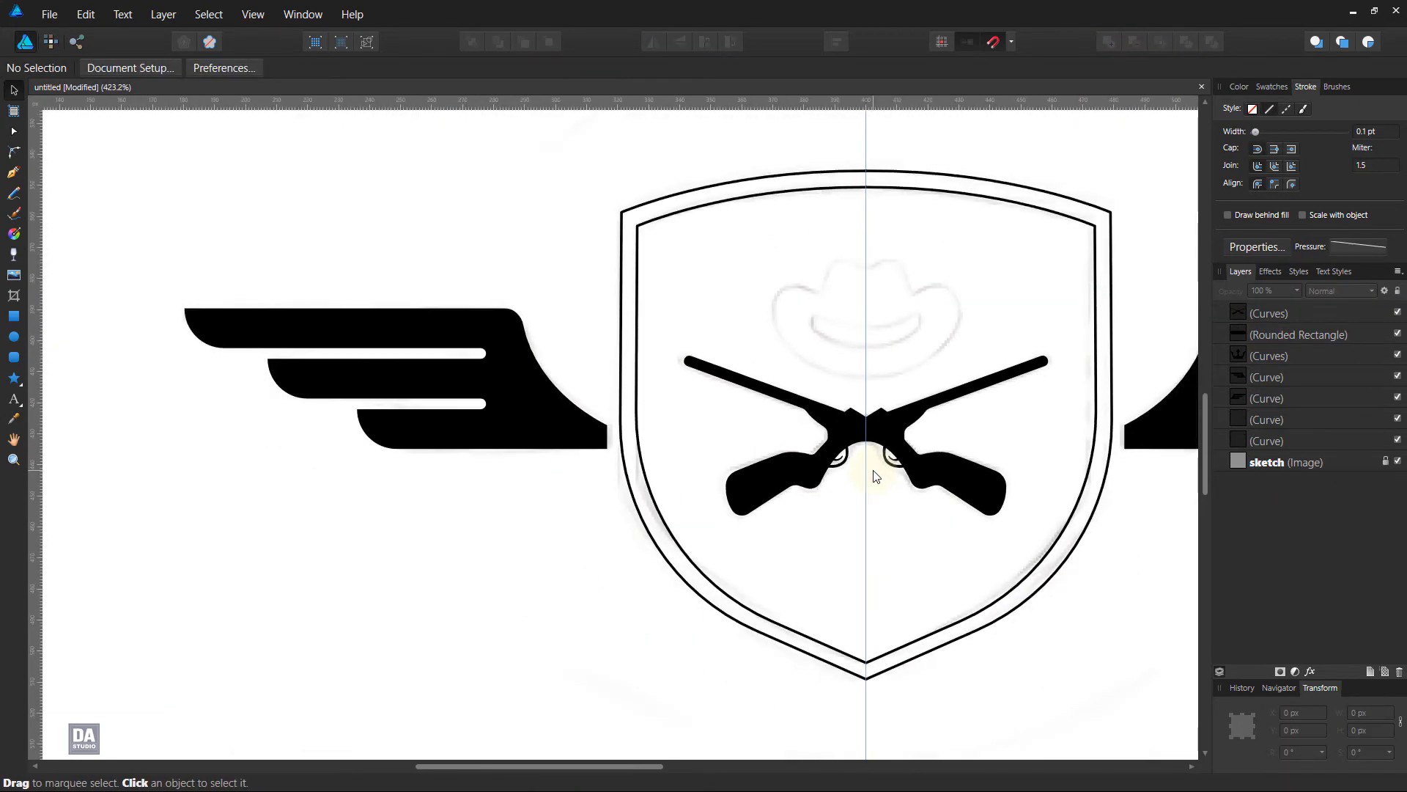
pyautogui.press('space')
pyautogui.moveTo(1034, 431); pyautogui.dragTo(735, 488)
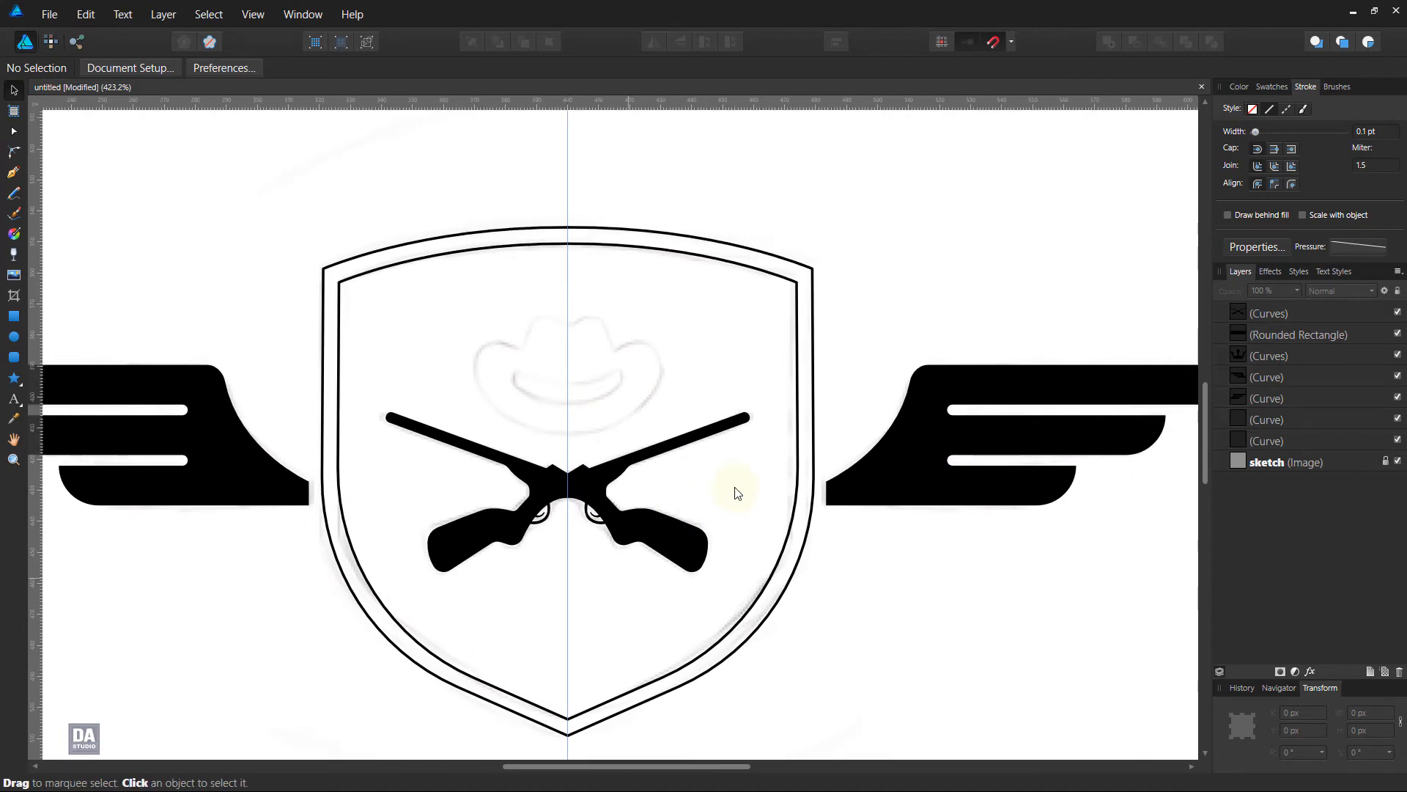
pyautogui.scroll(4, 553, 410)
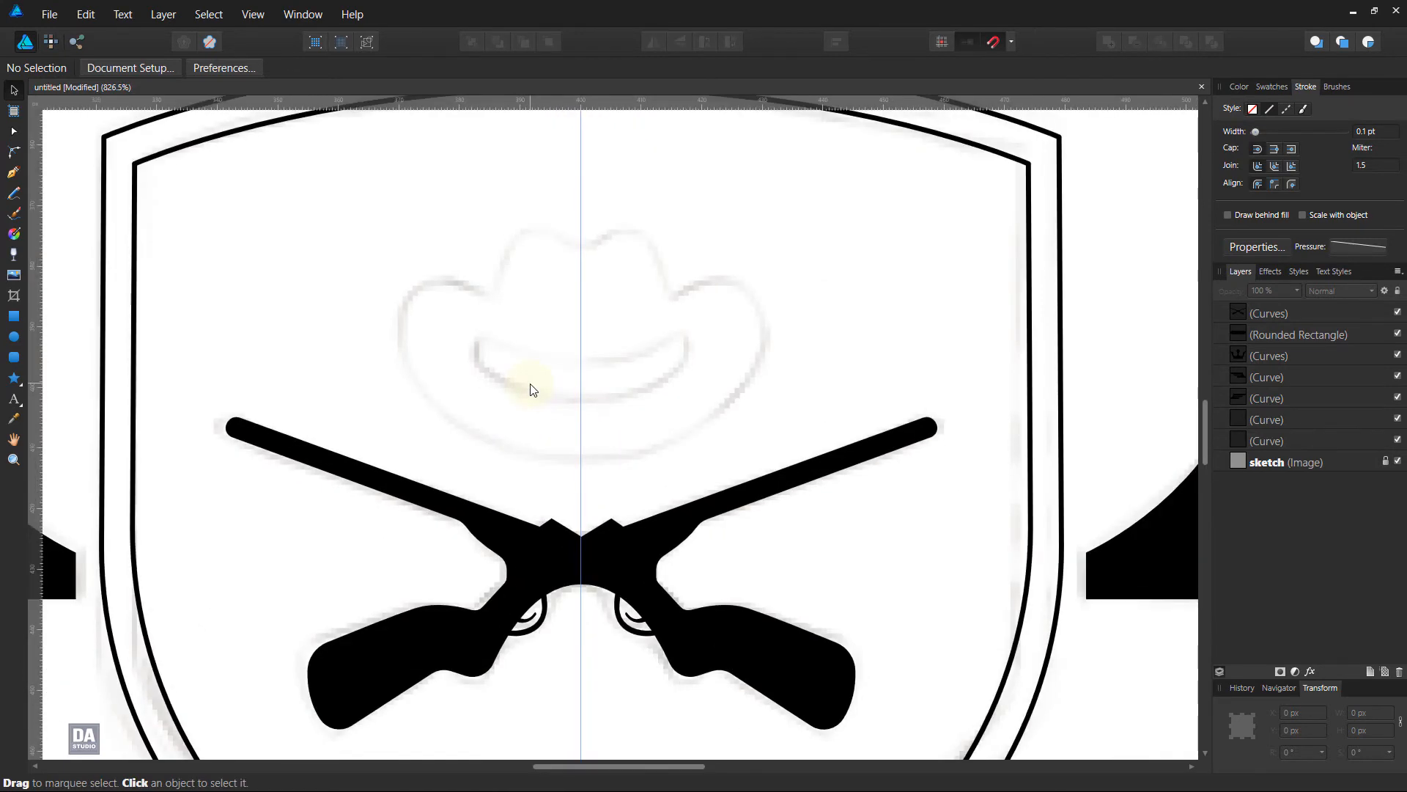
pyautogui.click(13, 172)
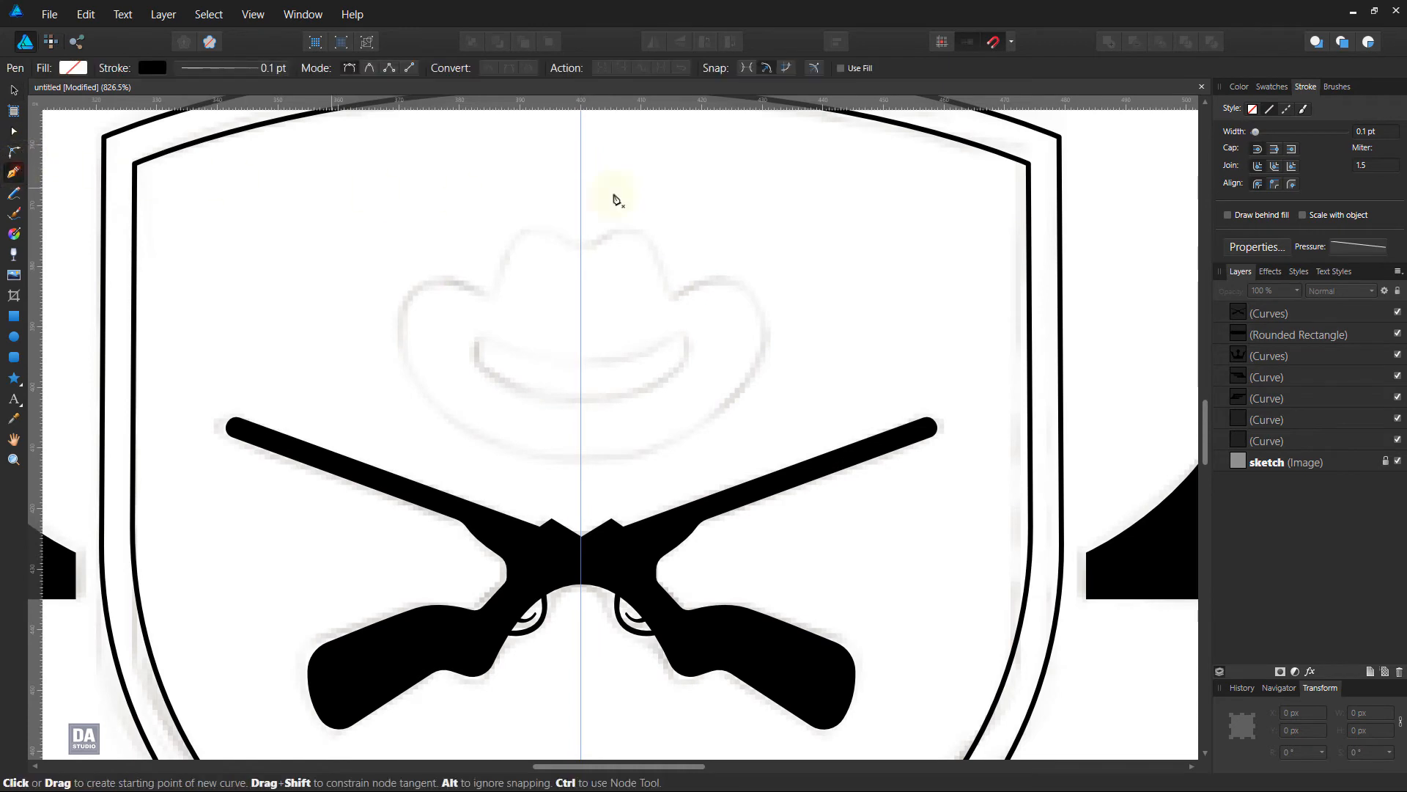
pyautogui.click(1271, 87)
pyautogui.click(1305, 86)
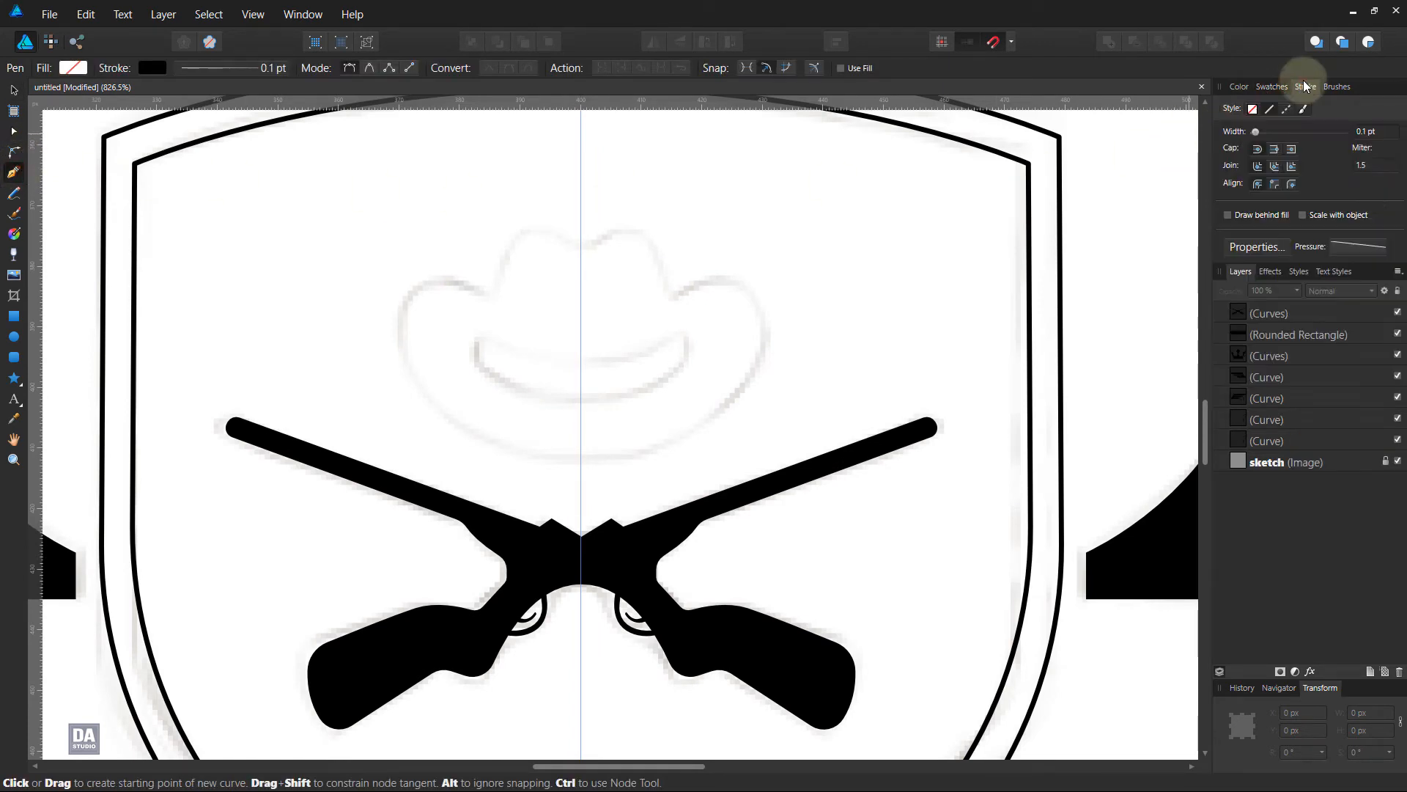
pyautogui.click(1359, 246)
pyautogui.click(1361, 389)
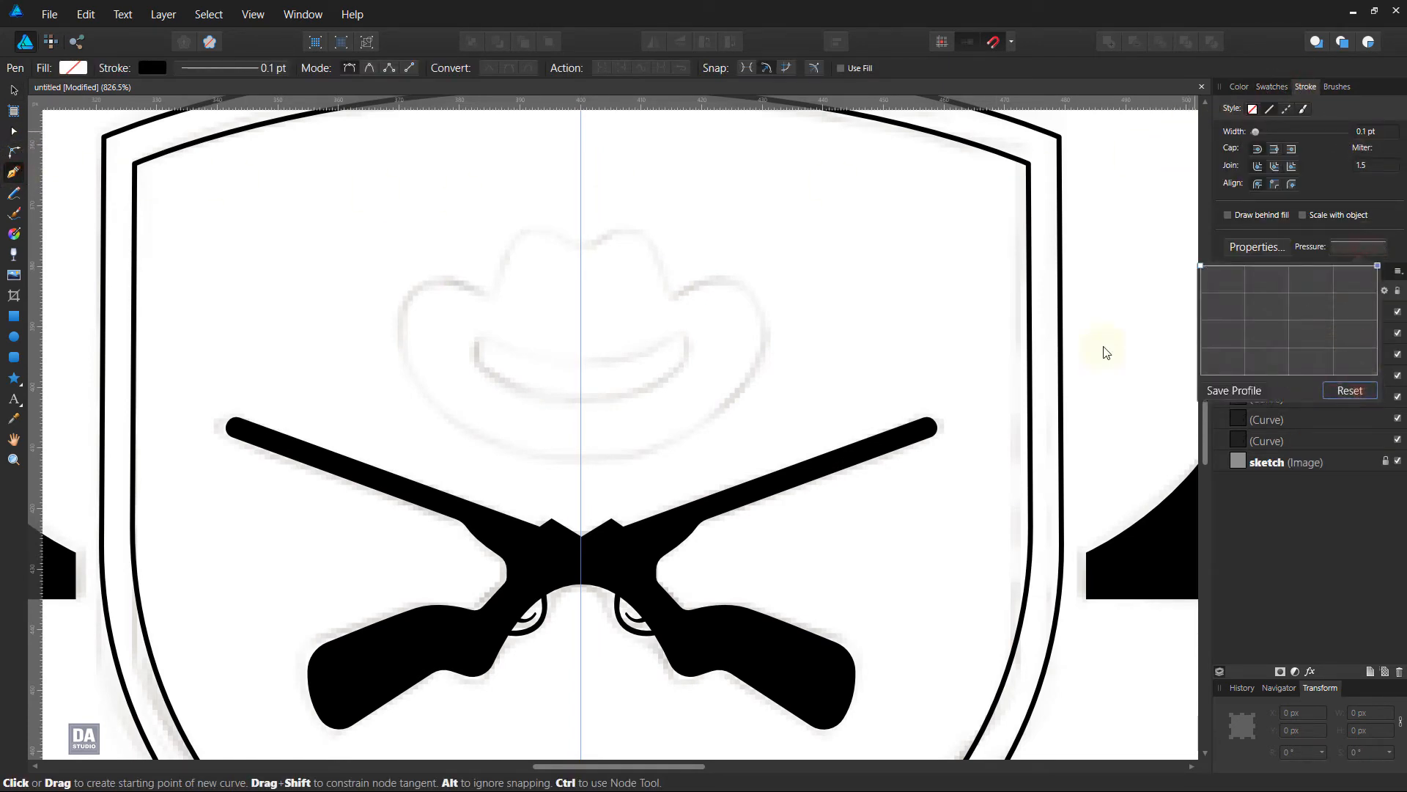
# - Trace the left half of the hat outline from the crown's centre notch around the brim to the bottom centre on the guide
pyautogui.click(581, 246)
pyautogui.moveTo(497, 295); pyautogui.dragTo(505, 406)
pyautogui.scroll(1, 486, 365)
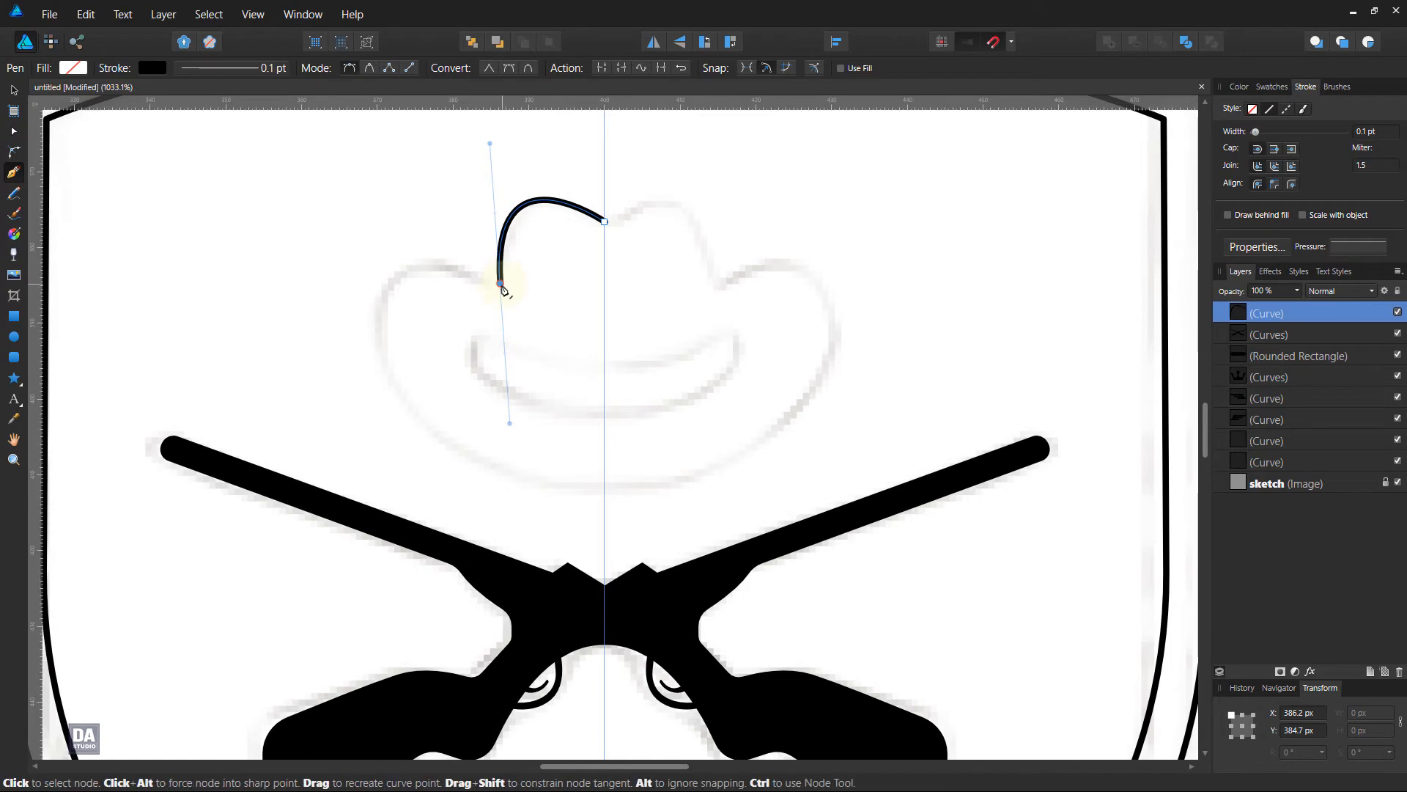
pyautogui.moveTo(384, 291); pyautogui.dragTo(368, 364)
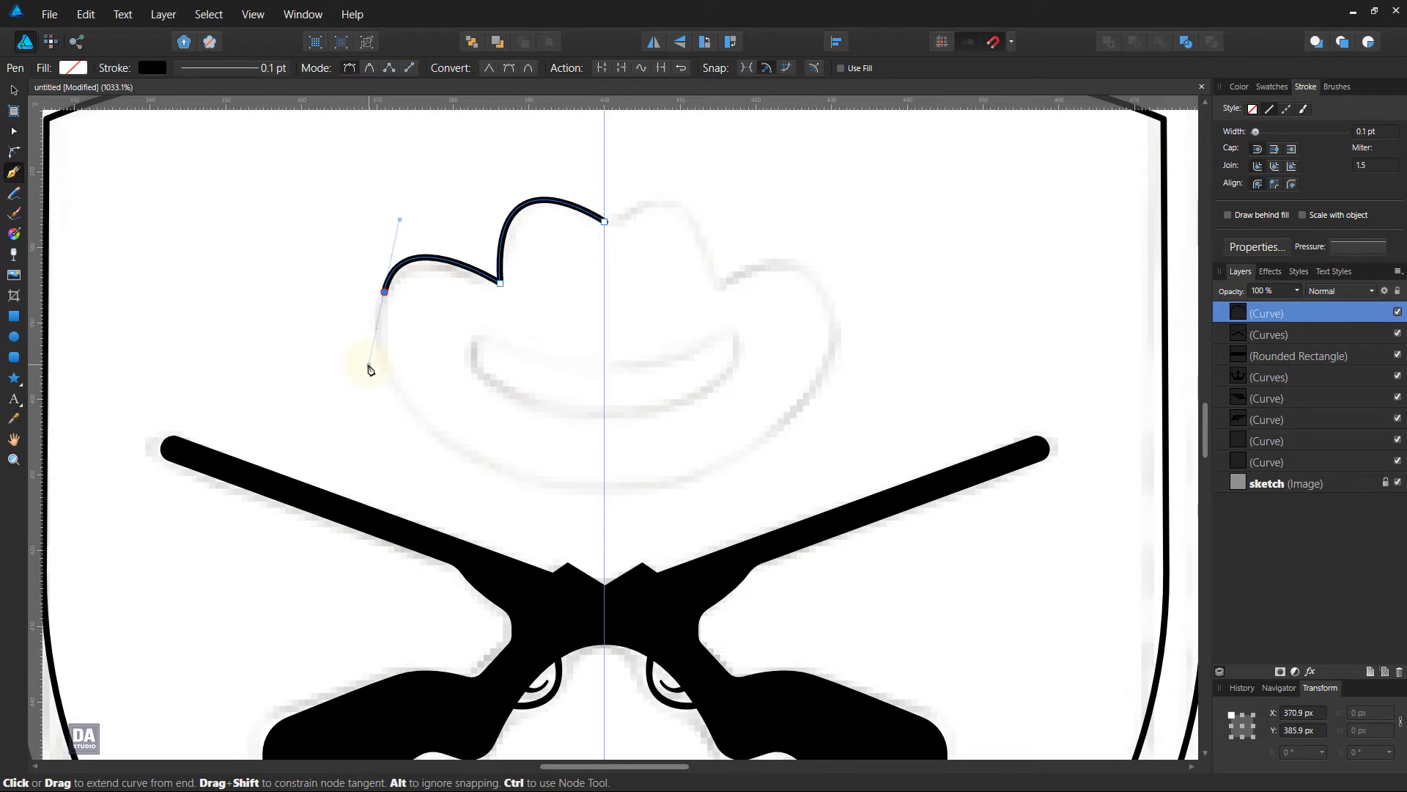
pyautogui.moveTo(604, 491); pyautogui.dragTo(865, 521)
# - Refine the left brim's curve handles to follow the sketch, and round the corner between crown and brim to about 1.9 px
pyautogui.click(384, 292)
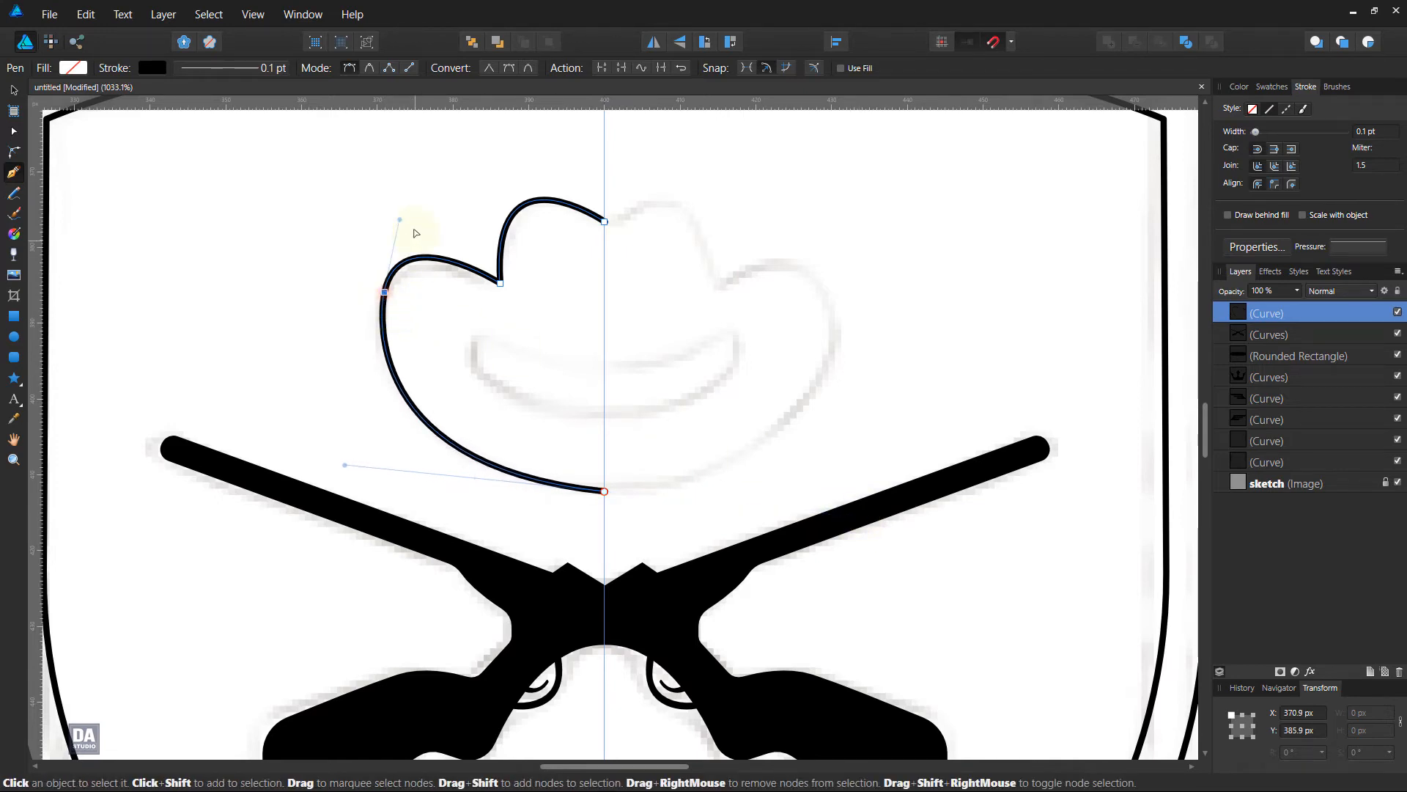
pyautogui.moveTo(406, 222); pyautogui.dragTo(406, 218)
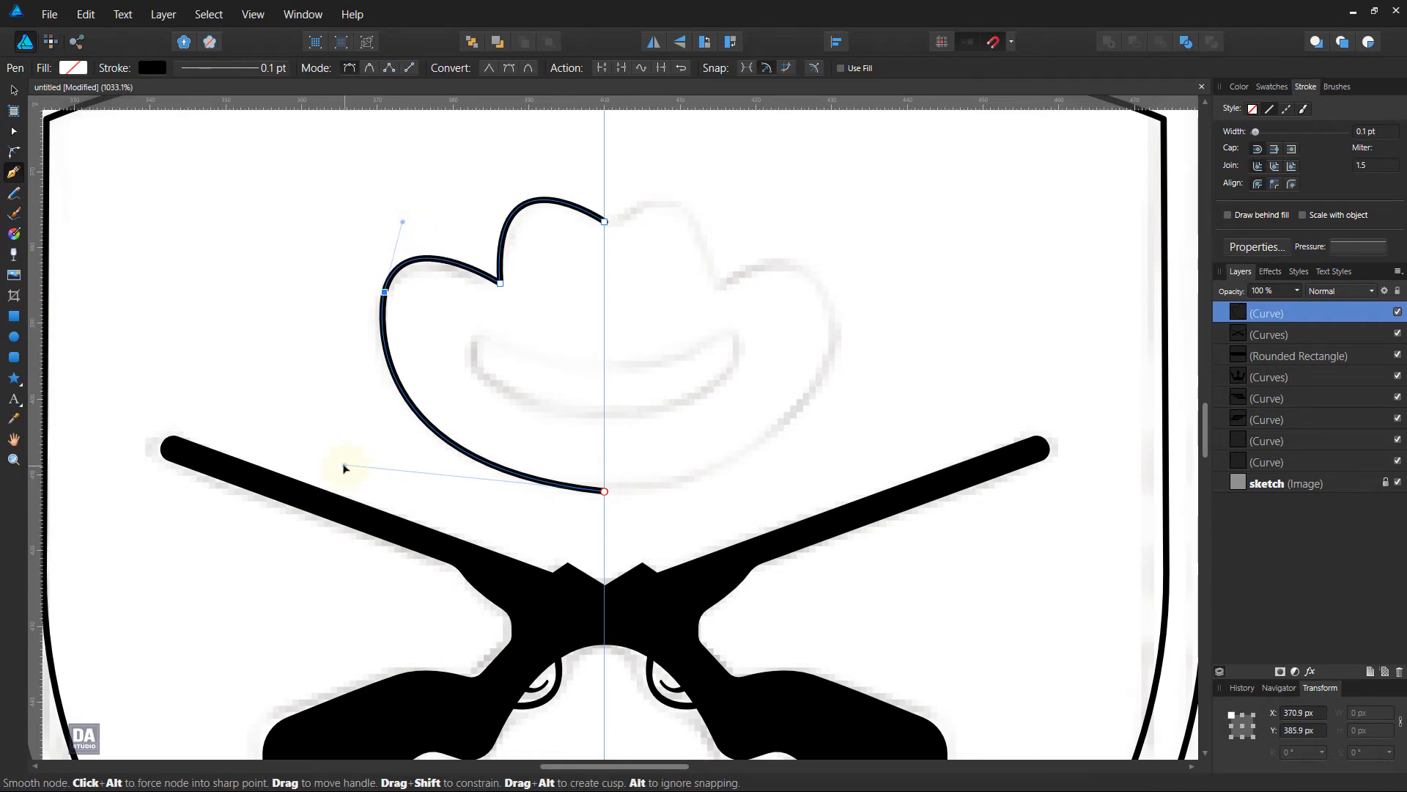
pyautogui.moveTo(345, 464); pyautogui.dragTo(343, 478)
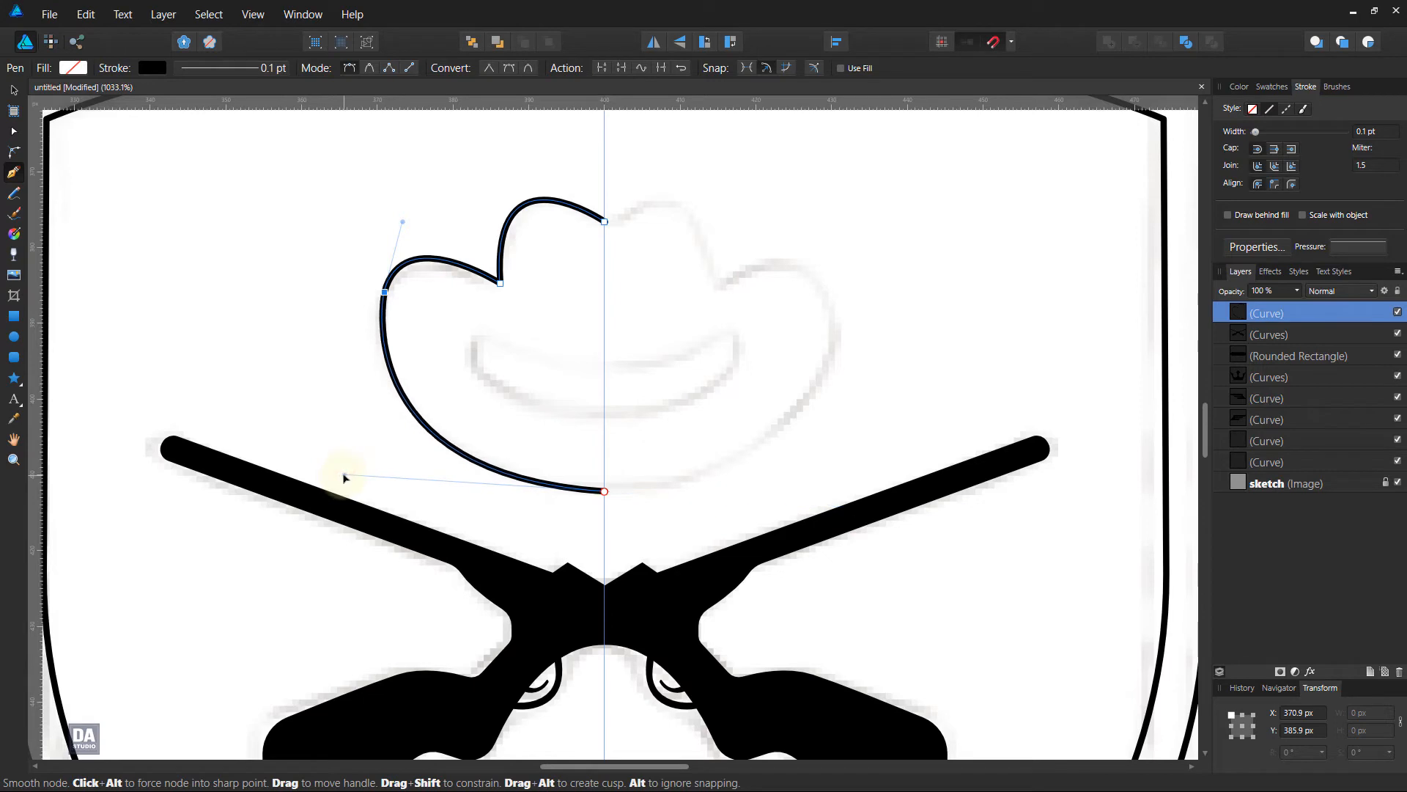
pyautogui.press('c')
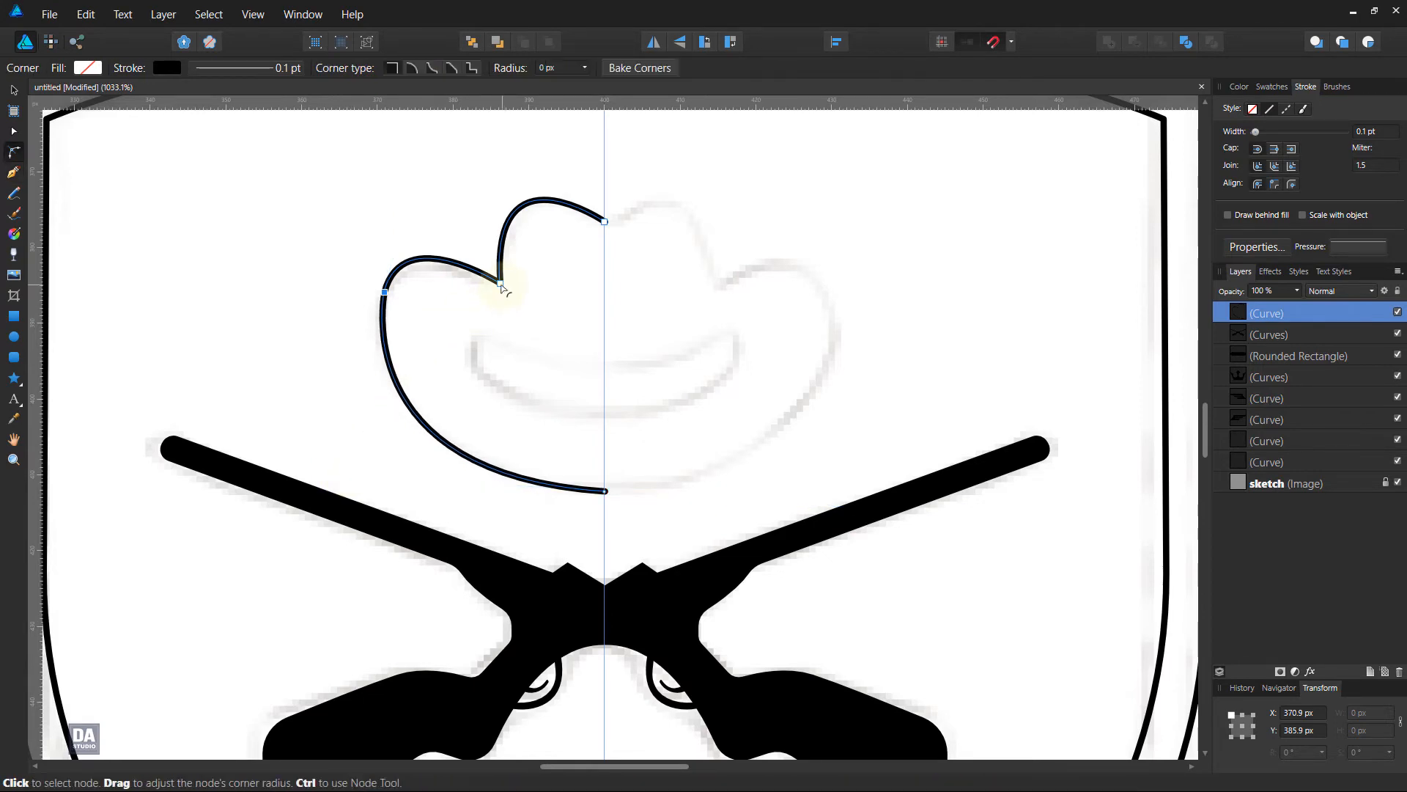
pyautogui.moveTo(482, 251)
pyautogui.mouseDown()
pyautogui.moveTo(478, 231)
pyautogui.moveTo(490, 256)
pyautogui.mouseUp()
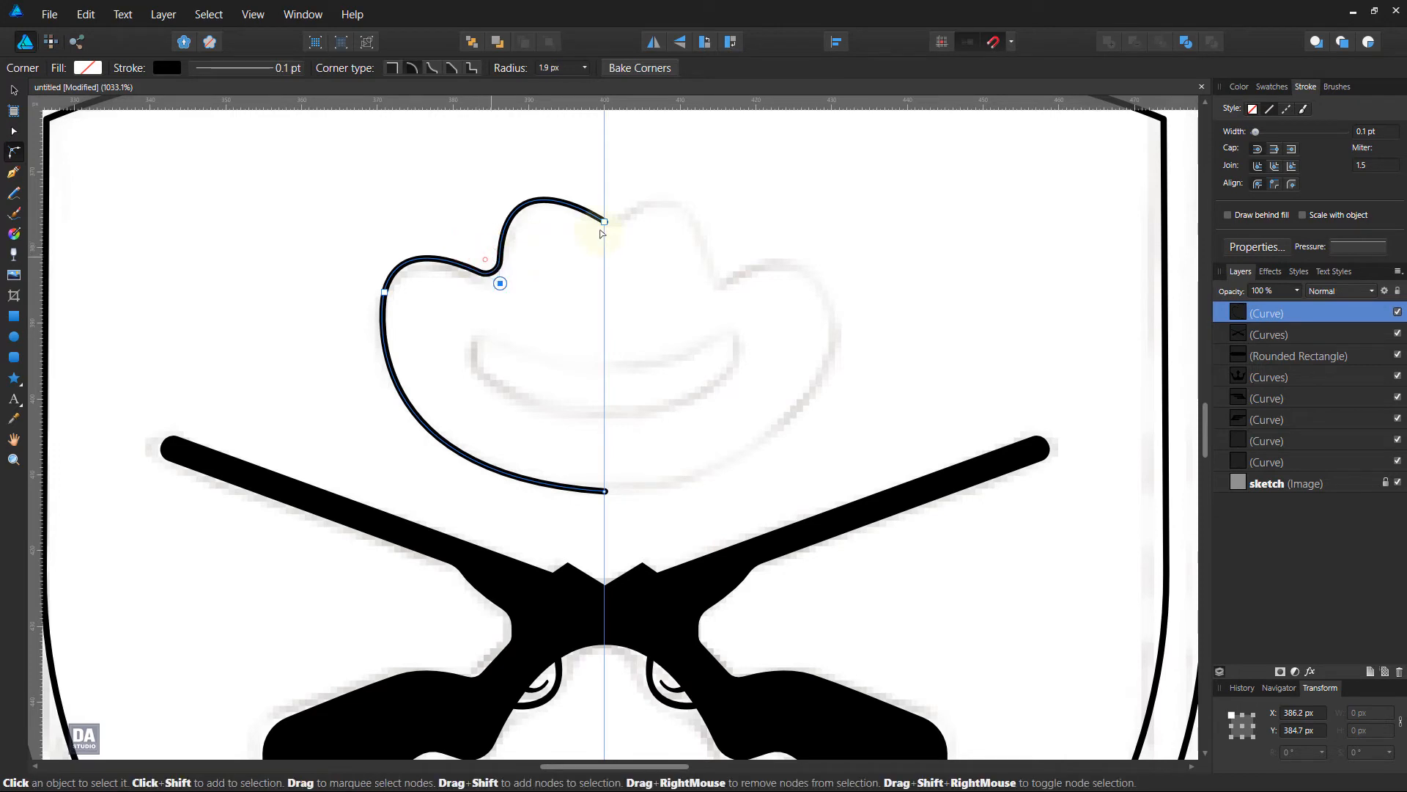
# - Duplicate the half hat outline, flip the copy horizontally, and place it against the centre guide as the right half
pyautogui.press('v')
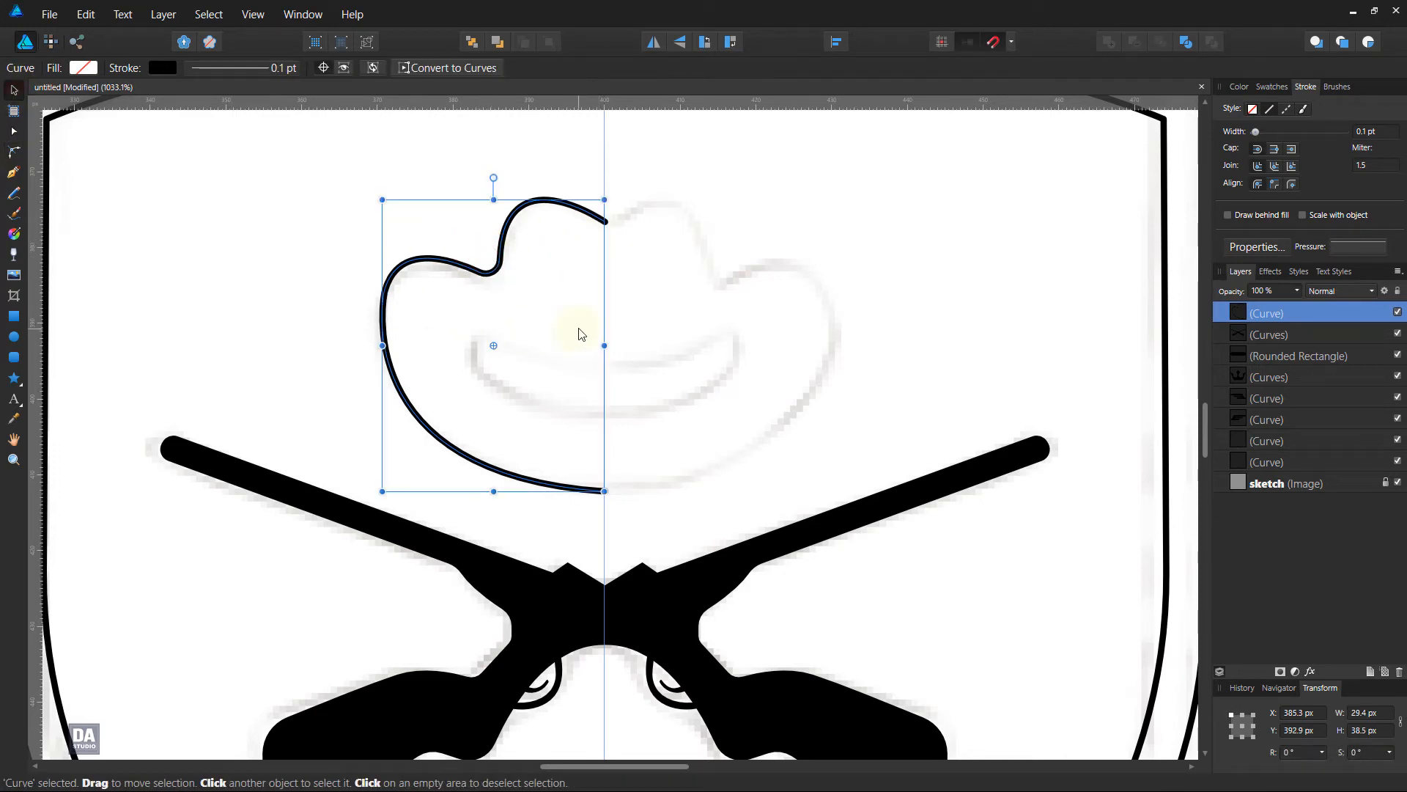
pyautogui.rightClick(1292, 316)
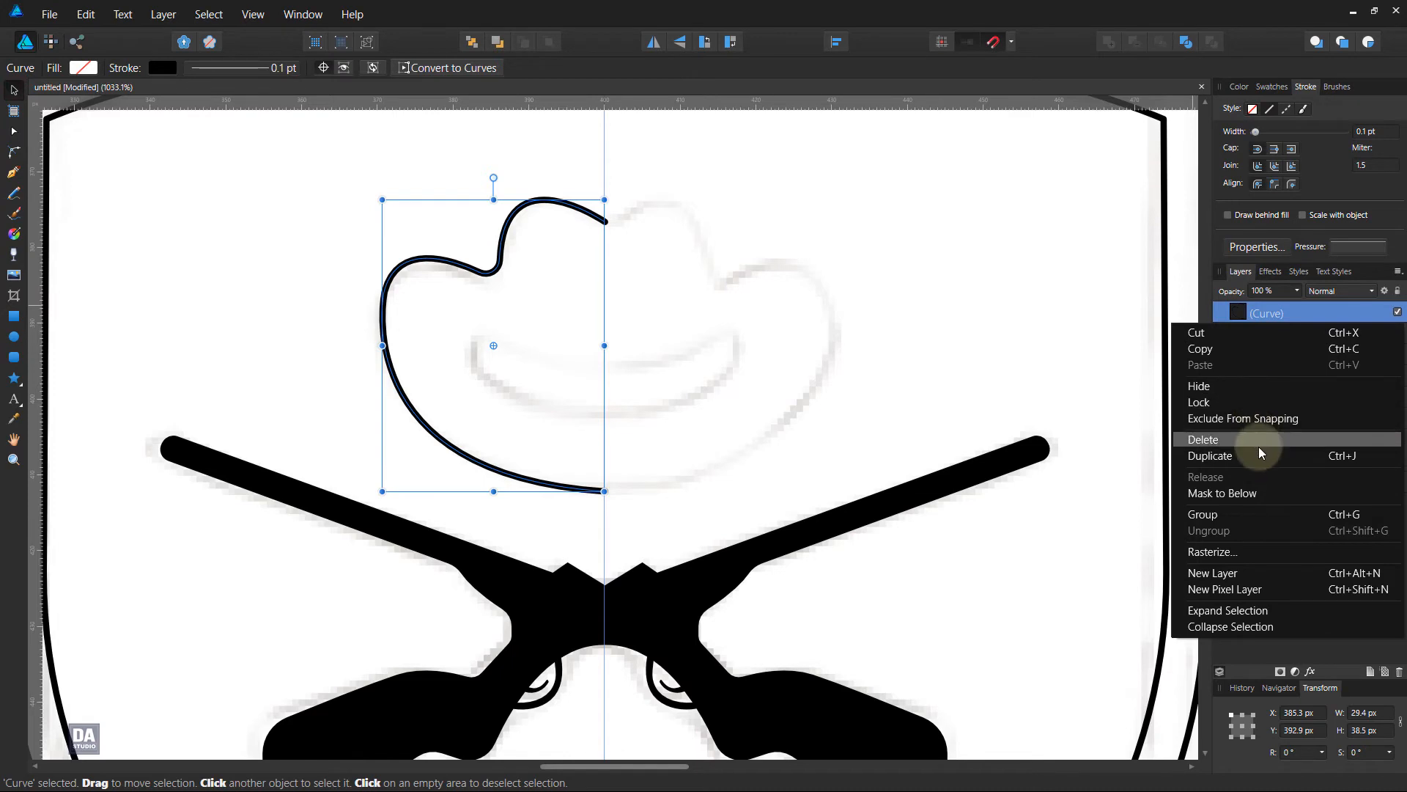
pyautogui.click(1179, 459)
pyautogui.click(651, 42)
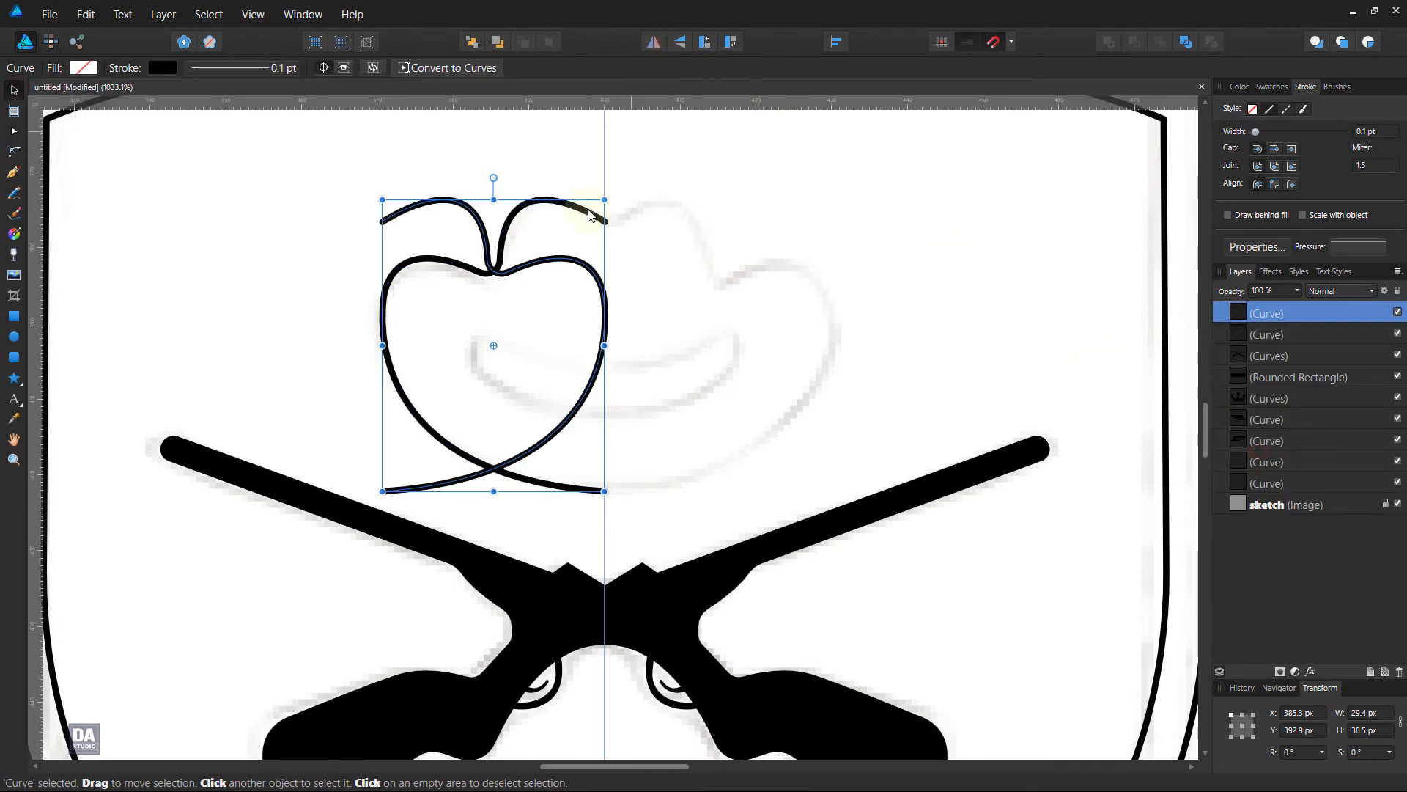
pyautogui.moveTo(571, 265); pyautogui.dragTo(792, 265)
# - Undo the attempt to merge the two hat halves with Add, and join their curves into one continuous outline instead
pyautogui.keyDown('shift'); pyautogui.click(579, 214); pyautogui.keyUp('shift')
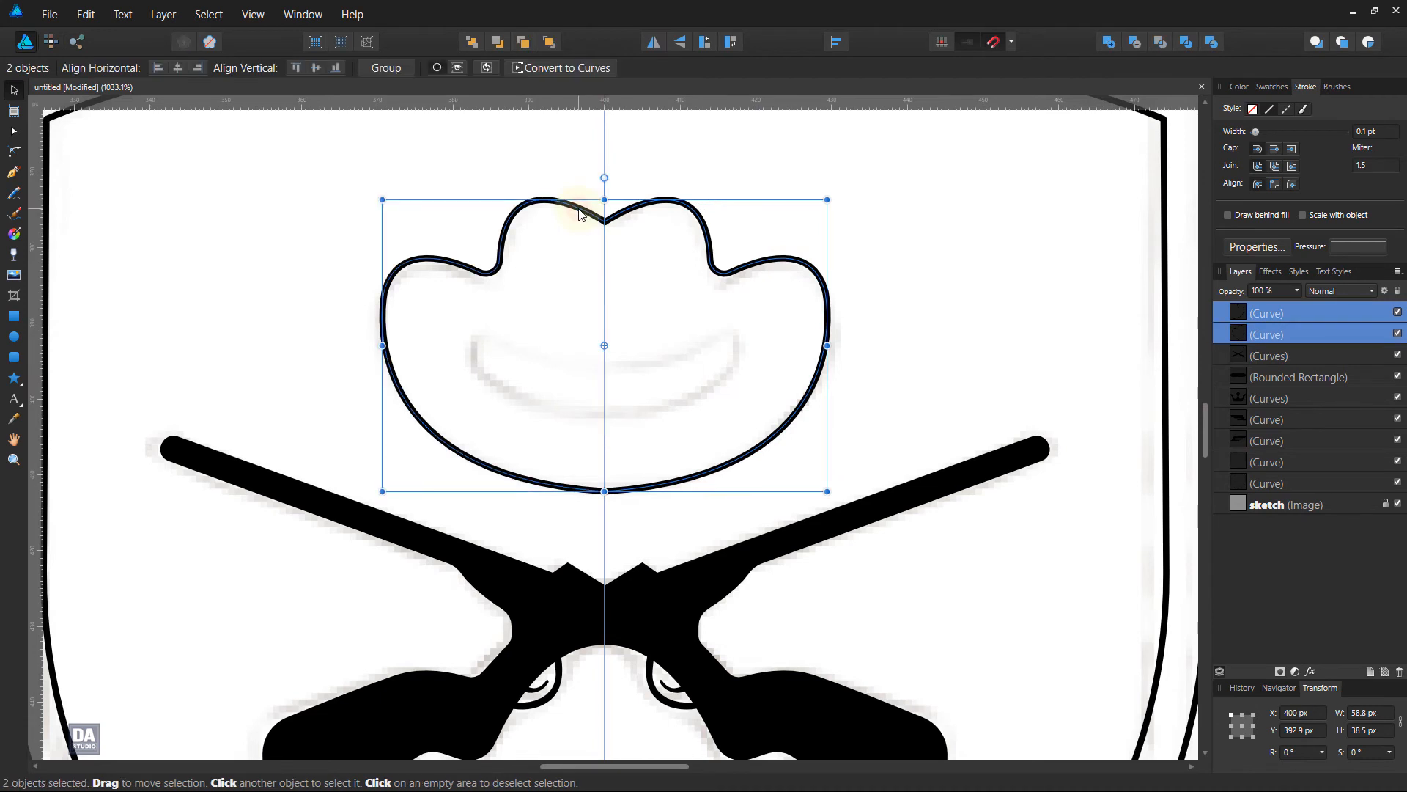
pyautogui.click(1108, 42)
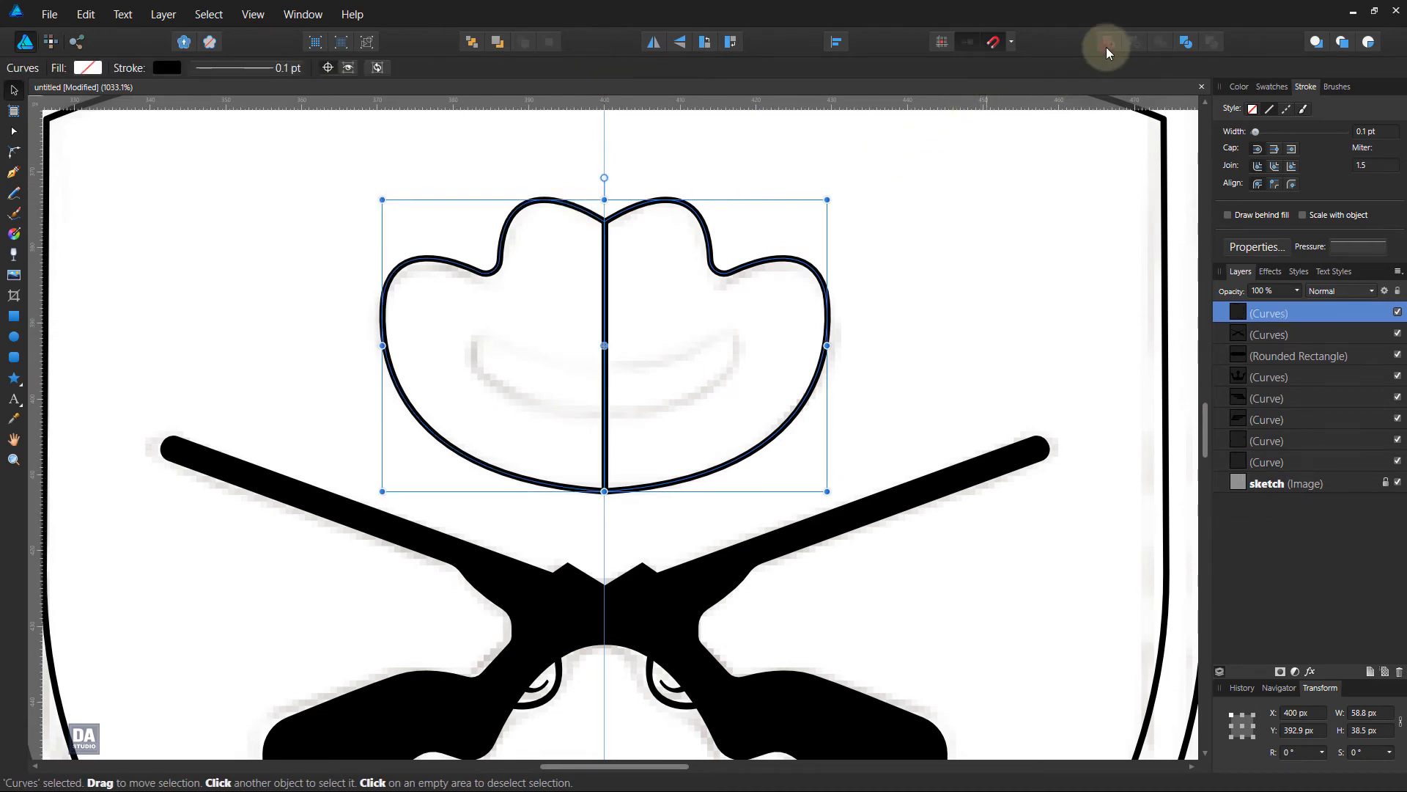
pyautogui.hotkey('ctrl', 'z')
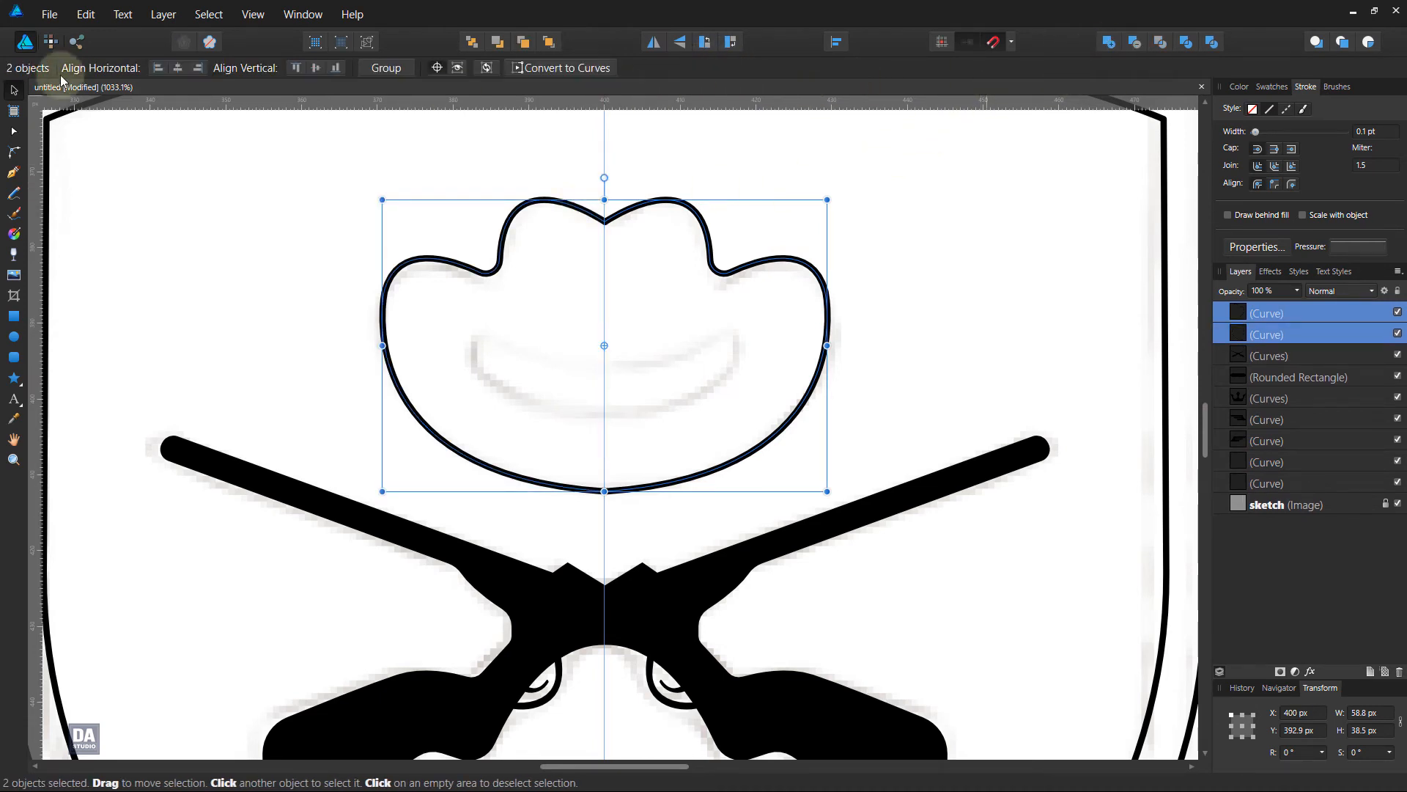
pyautogui.click(13, 131)
pyautogui.click(532, 66)
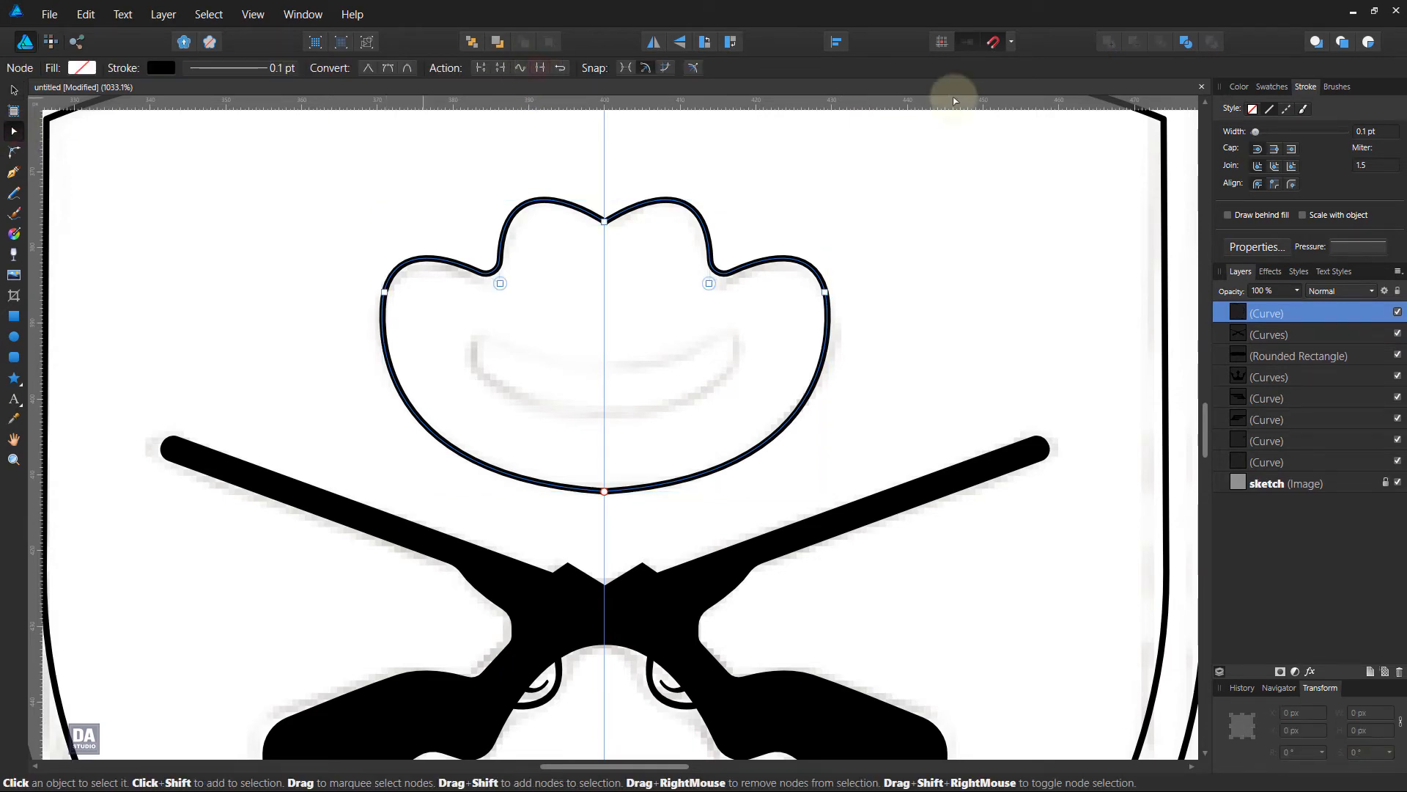
pyautogui.click(13, 91)
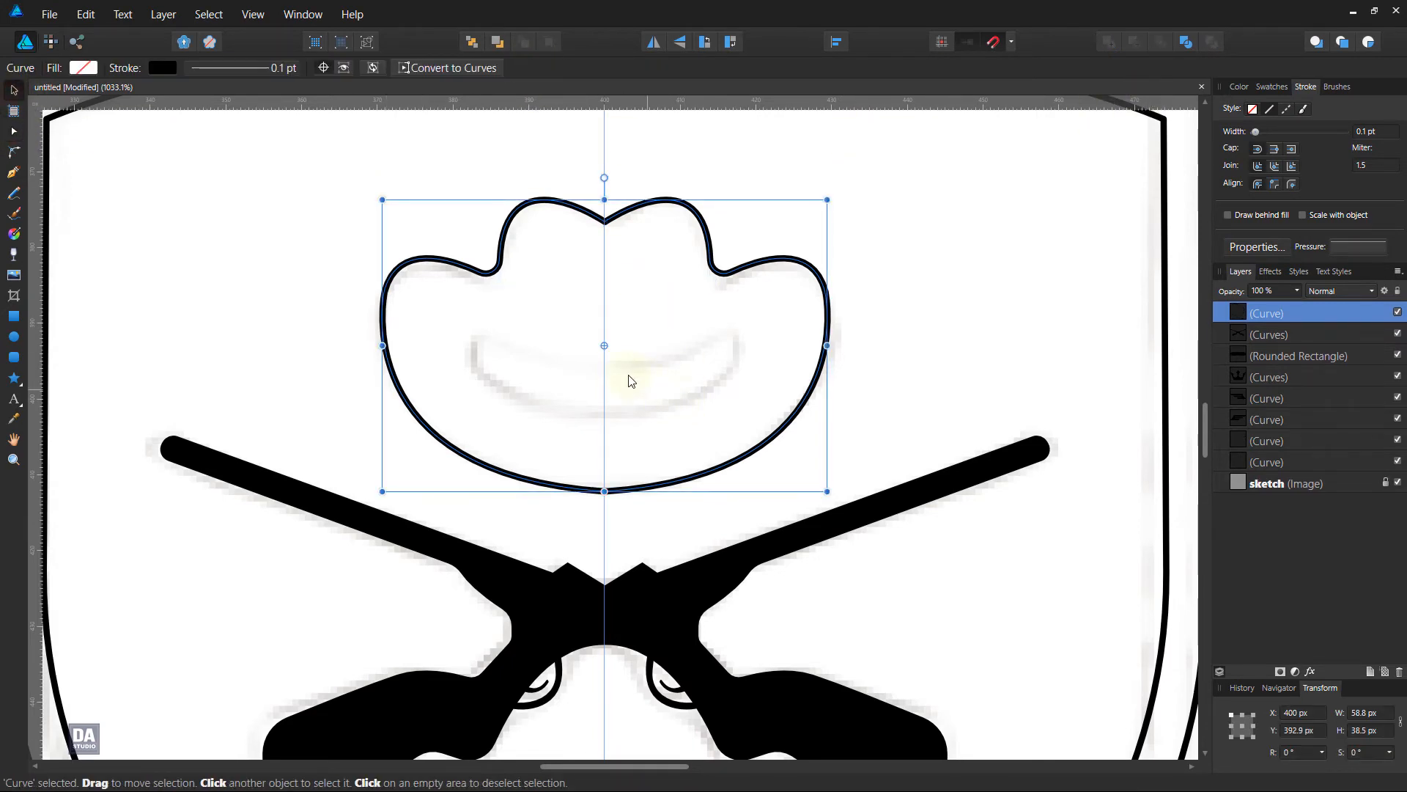
# - Trace the hat band as a closed shape about 34 by 10 px, with straight vertical ends and downward-bowed long edges
pyautogui.scroll(1, 629, 380)
pyautogui.click(13, 173)
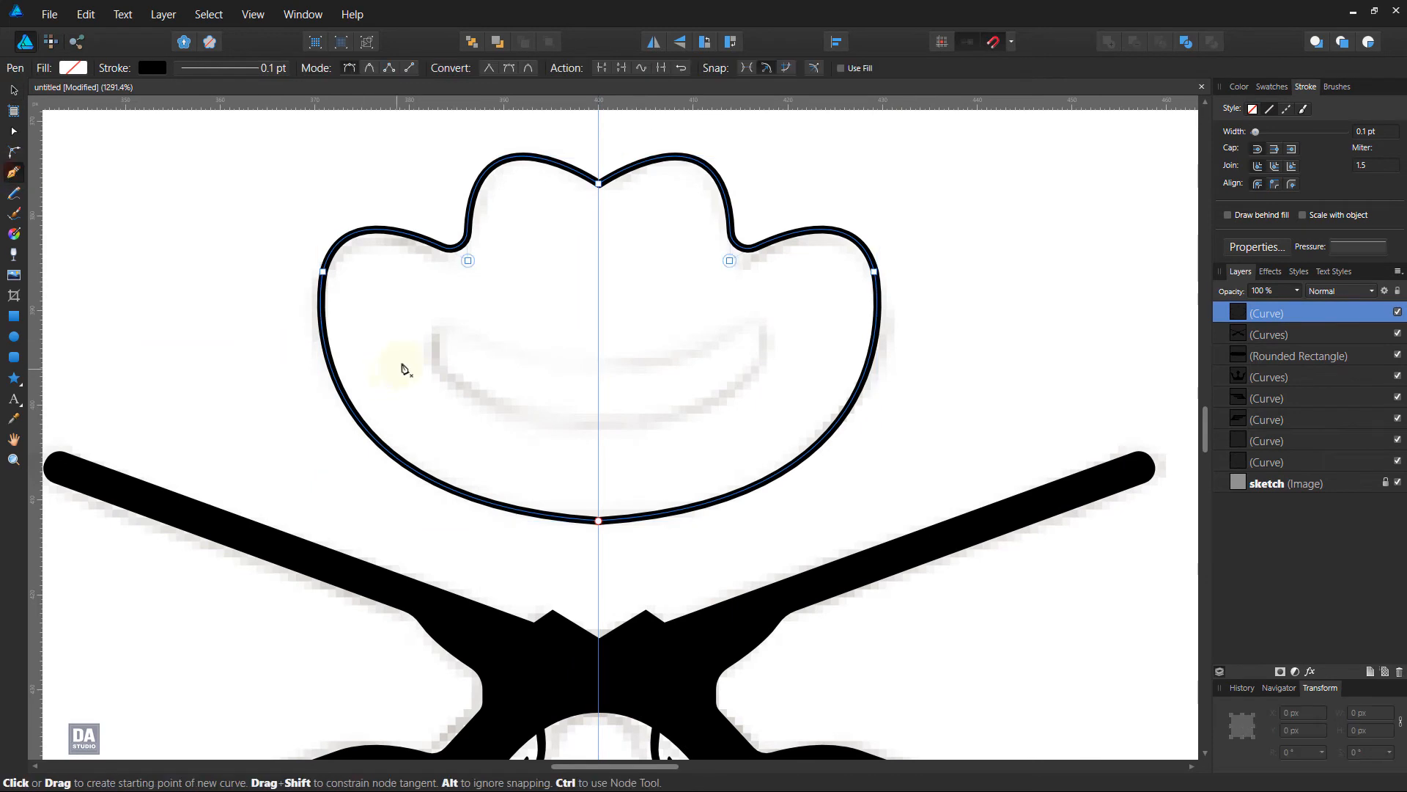
pyautogui.click(438, 327)
pyautogui.click(437, 367)
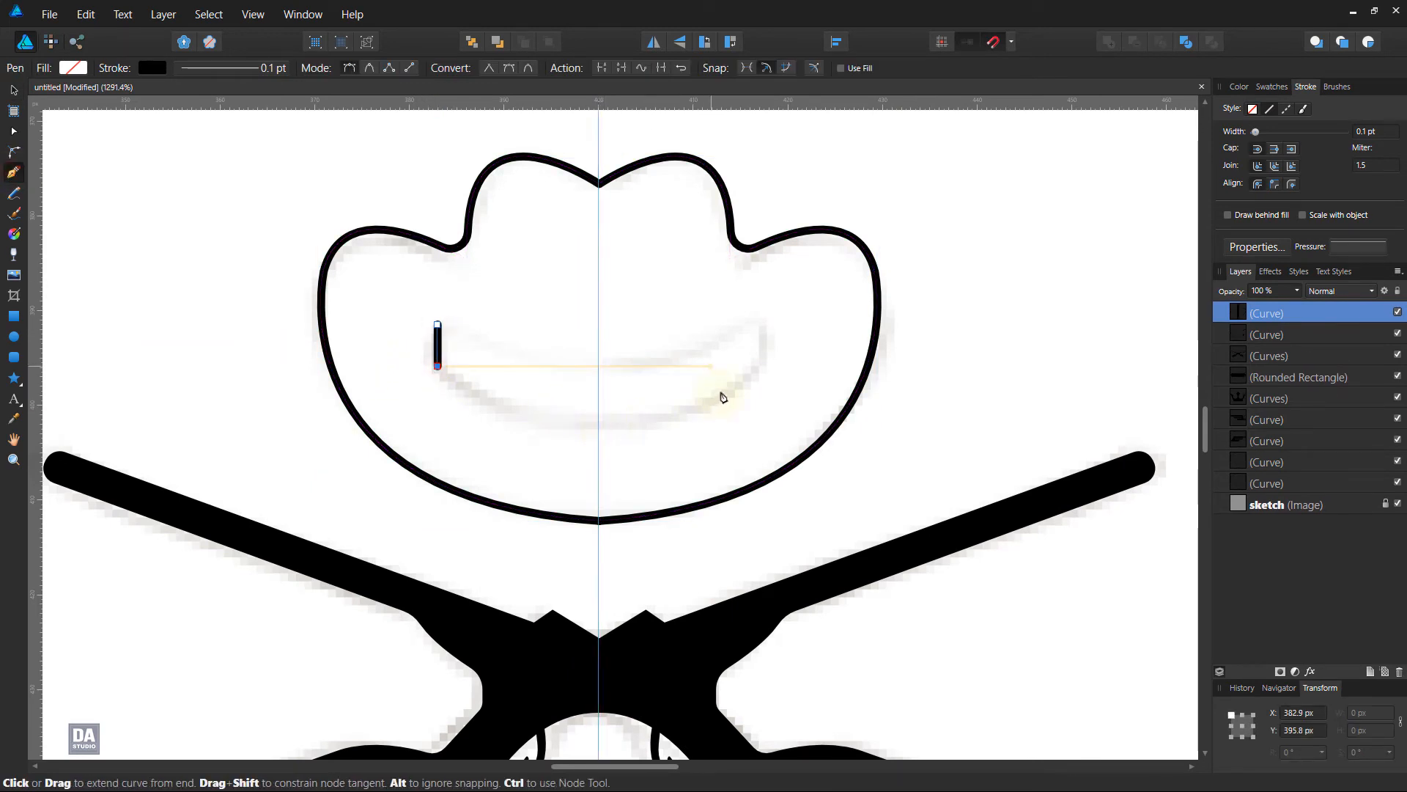
pyautogui.moveTo(761, 368); pyautogui.dragTo(943, 264)
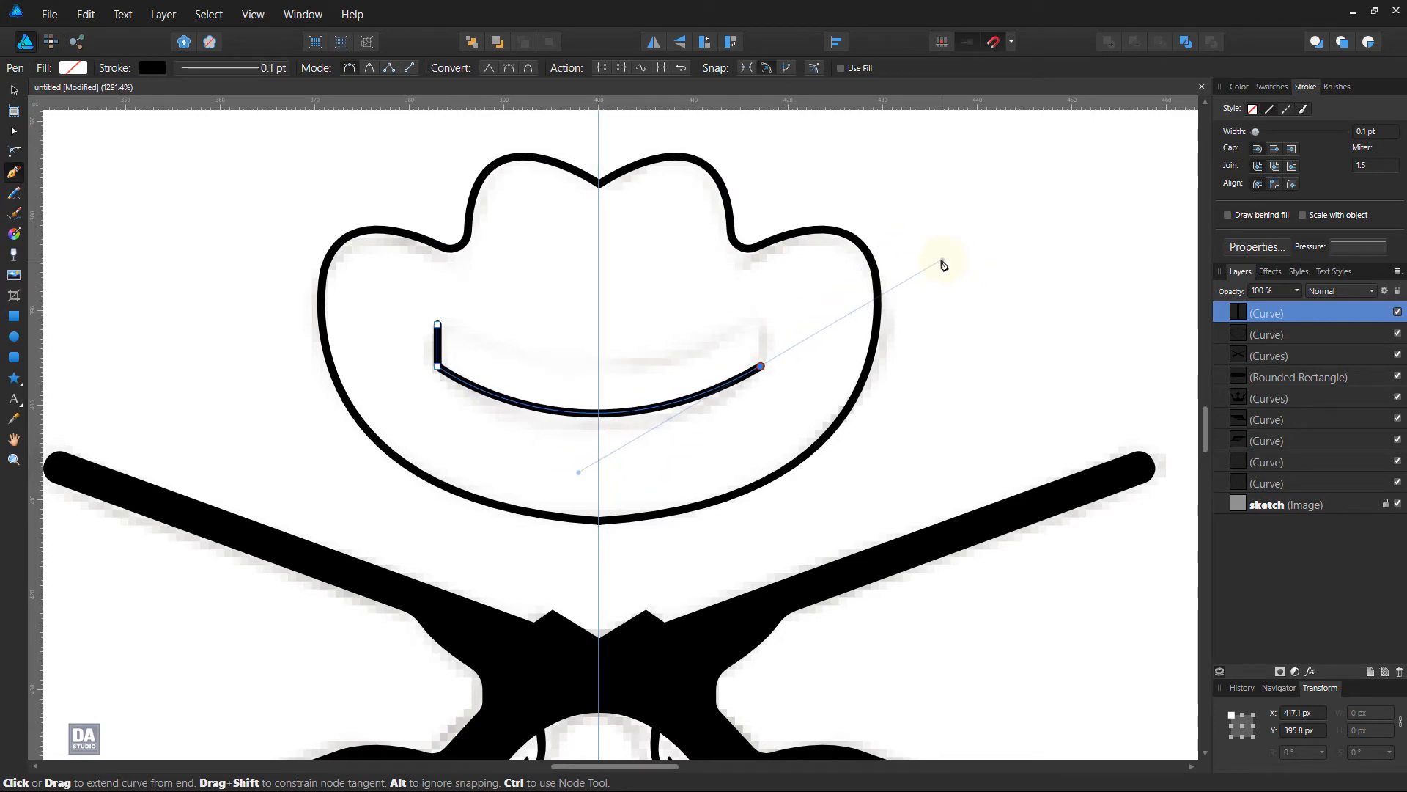
pyautogui.click(762, 366)
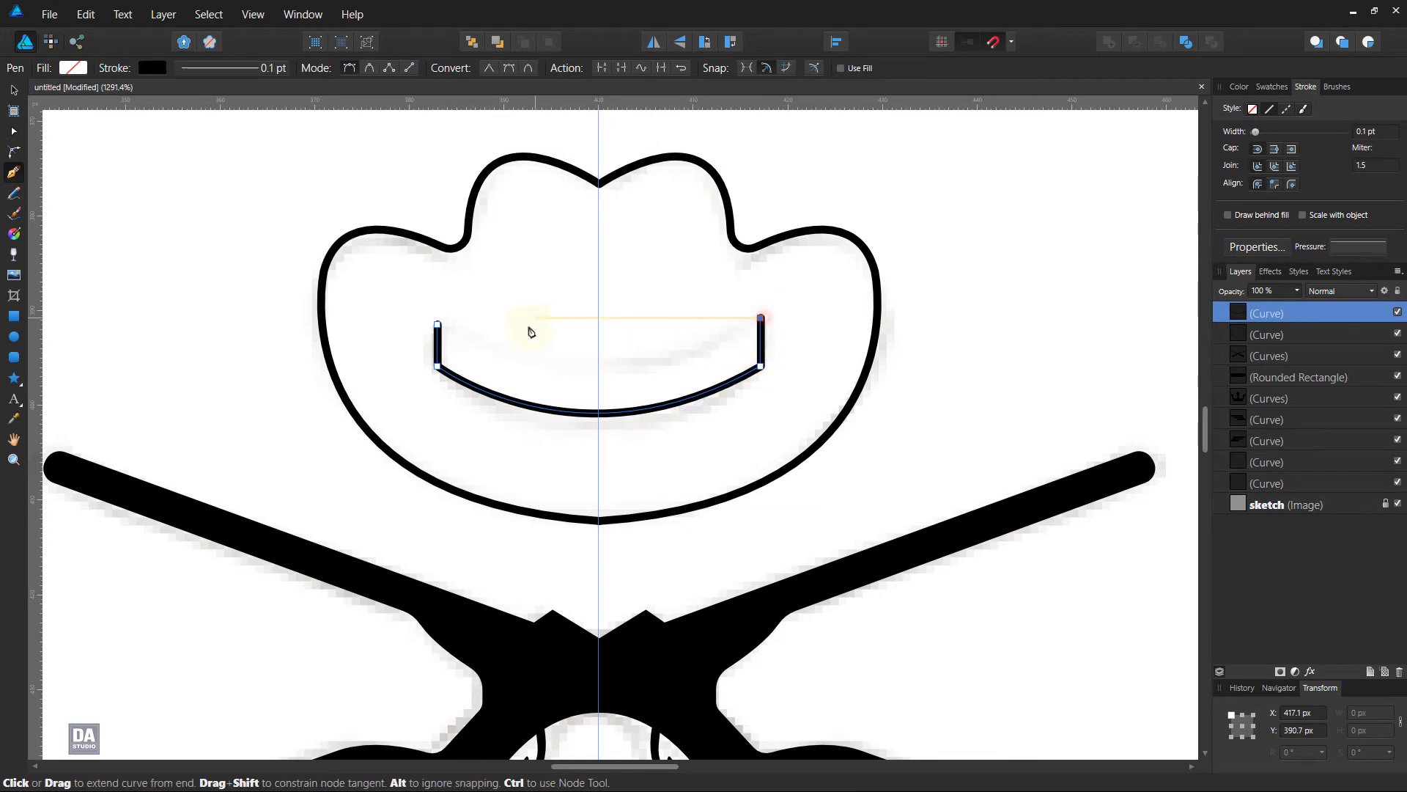
pyautogui.moveTo(437, 319); pyautogui.dragTo(261, 219)
pyautogui.click(438, 322)
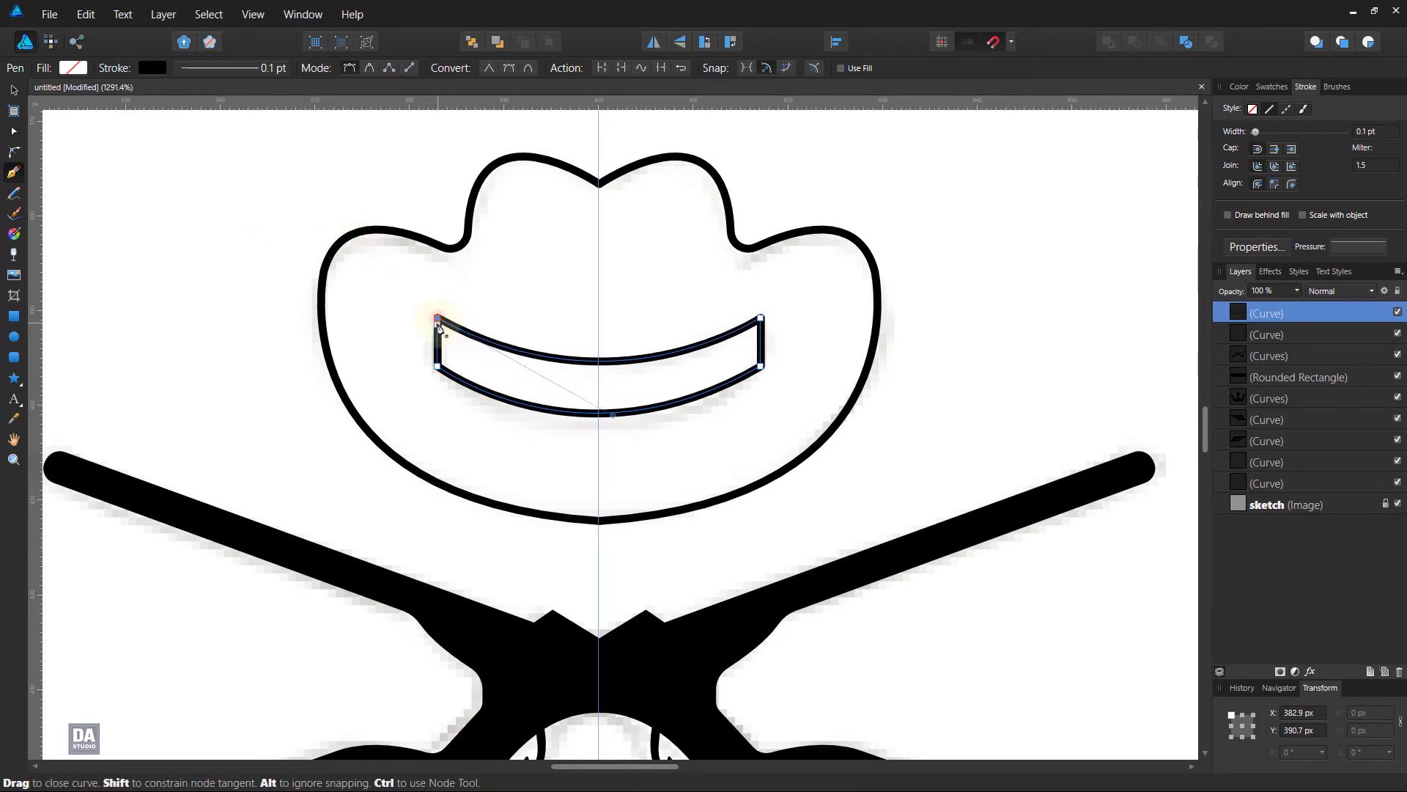
# - Round both lower corners of the hat band to a radius of about 6.8 px, and deselect it
pyautogui.click(13, 94)
pyautogui.click(543, 405)
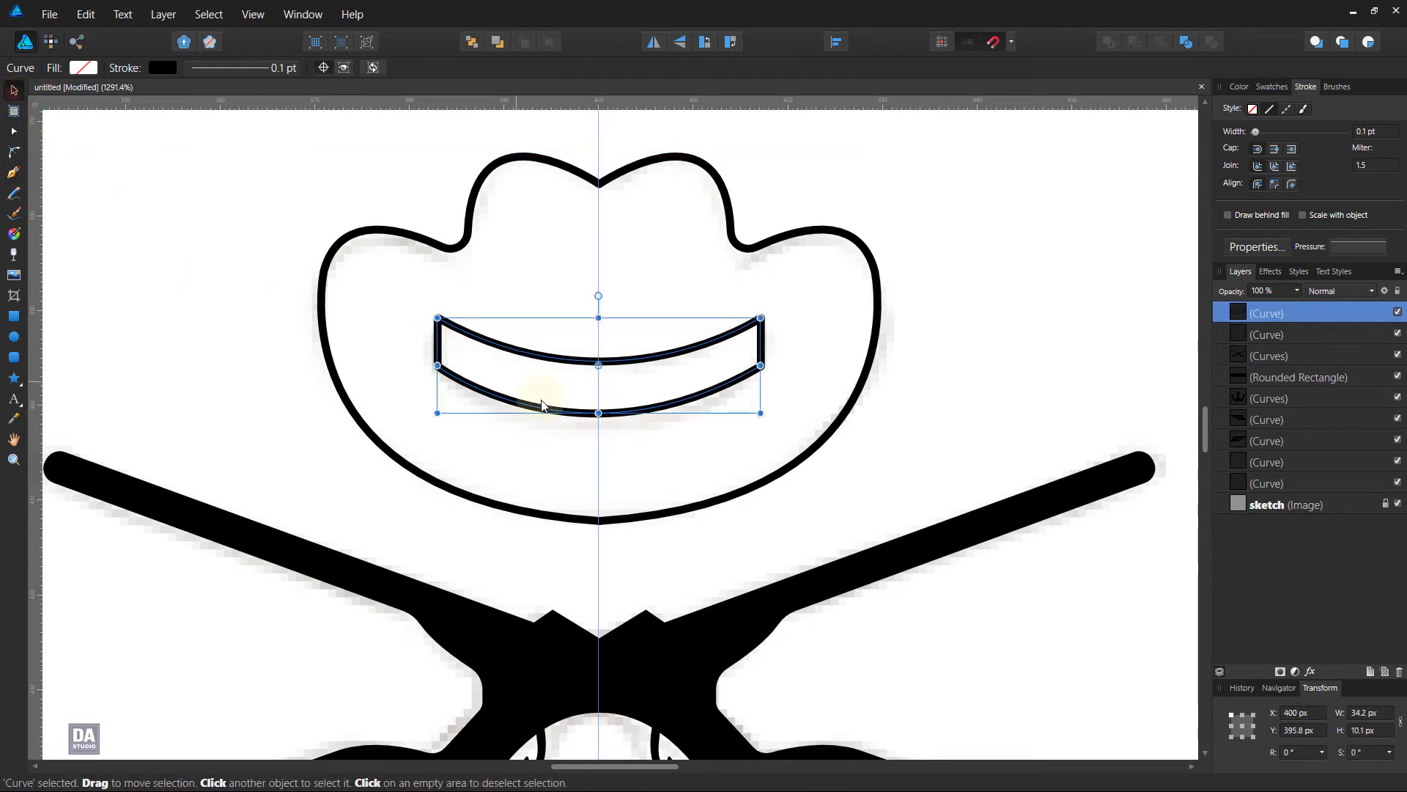
pyautogui.click(14, 151)
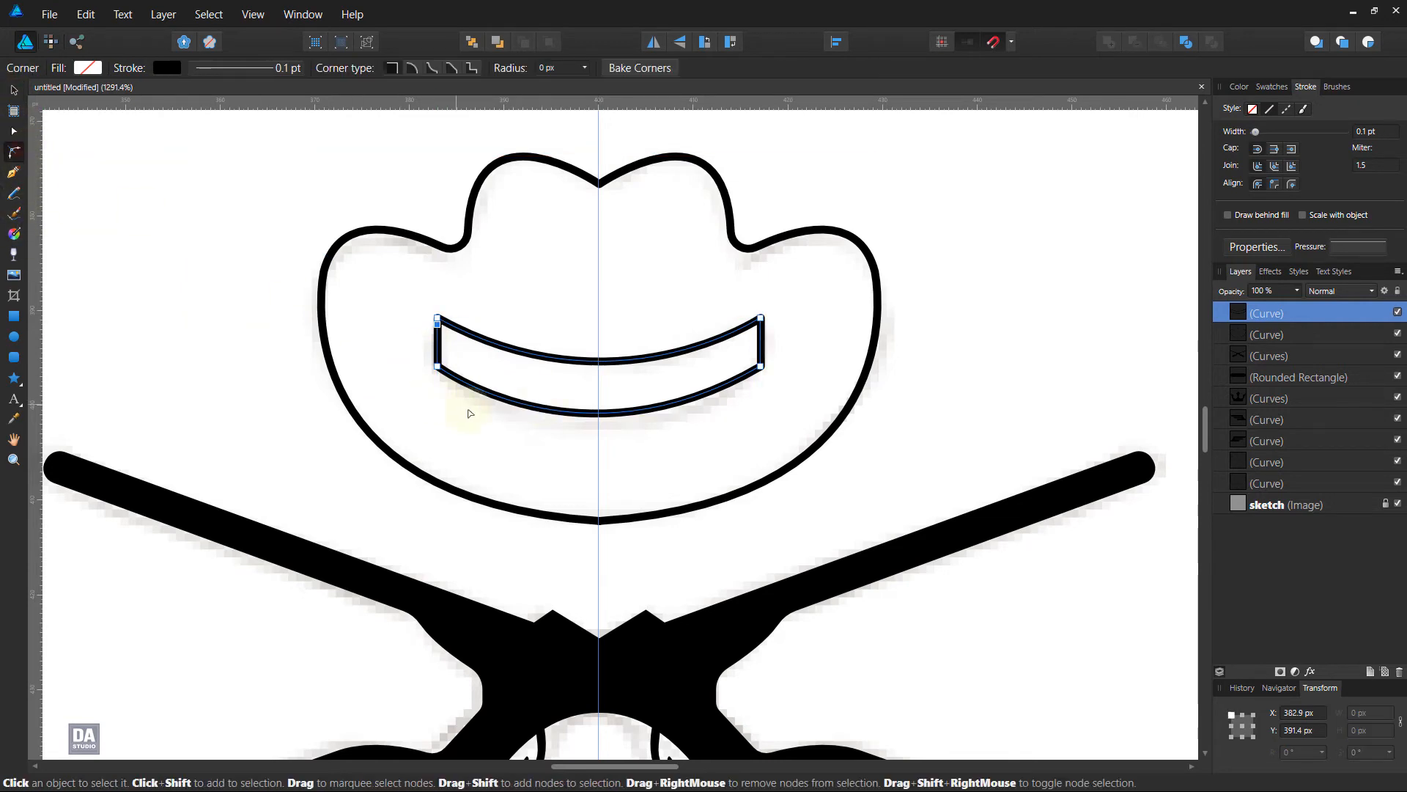
pyautogui.keyDown('shift'); pyautogui.click(760, 366); pyautogui.keyUp('shift')
pyautogui.moveTo(761, 366); pyautogui.dragTo(705, 319)
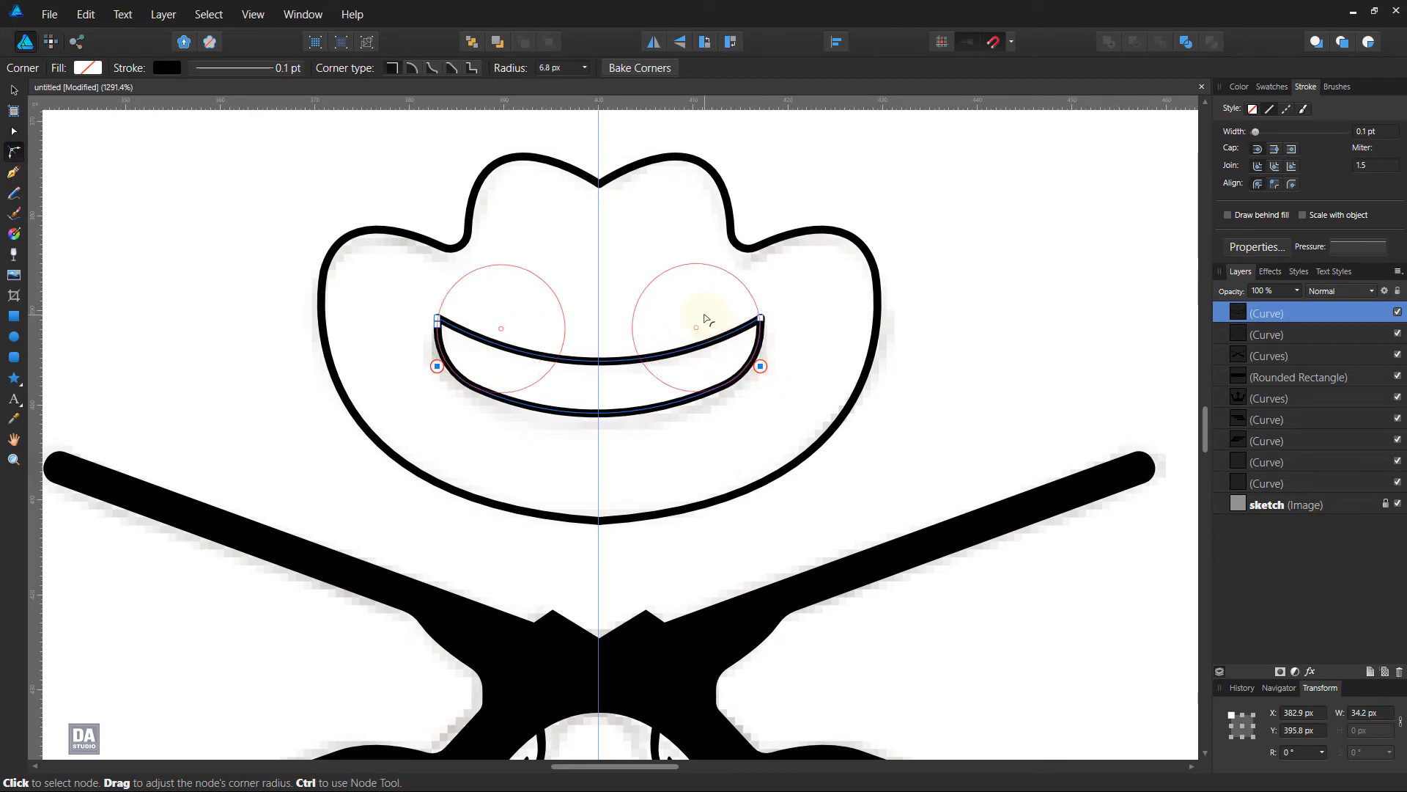
pyautogui.press('v')
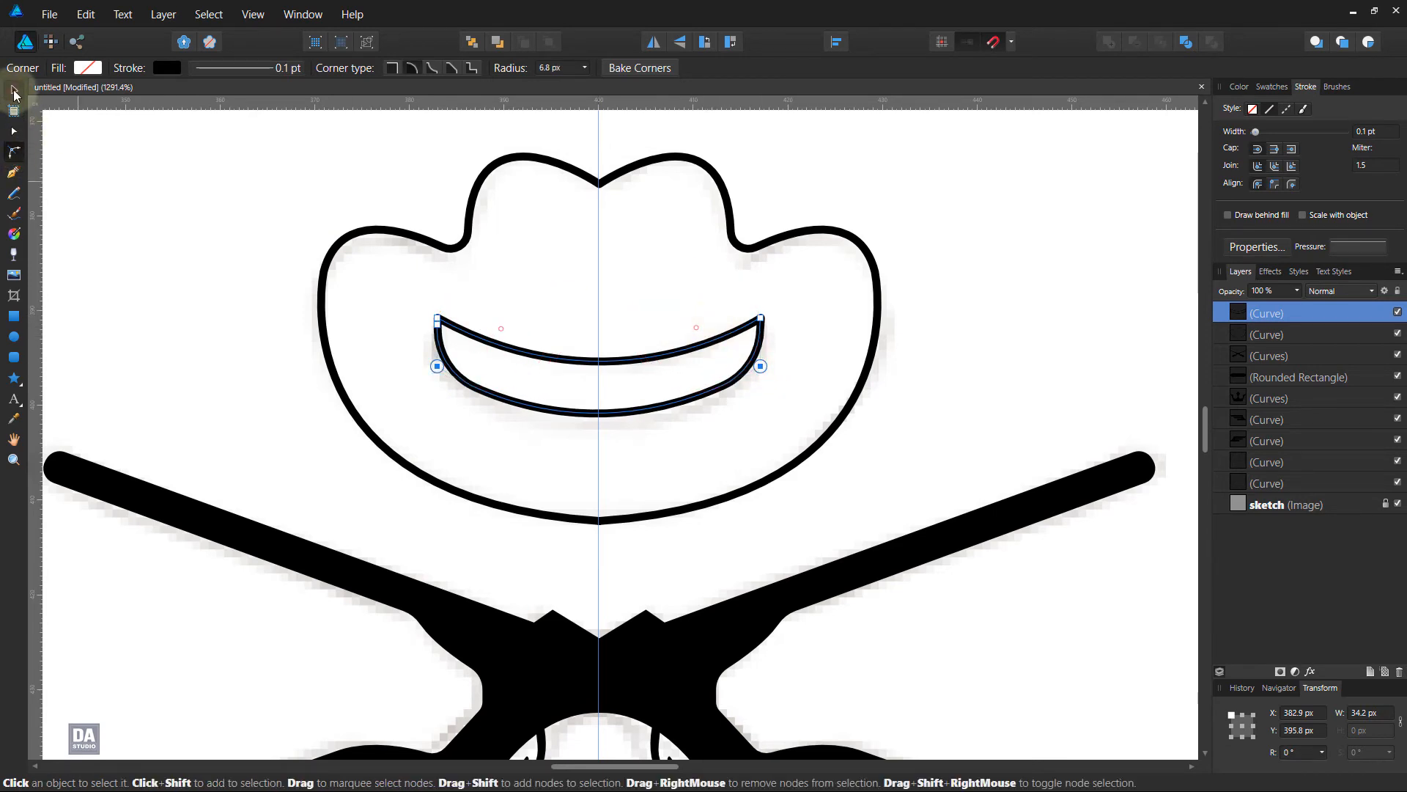
pyautogui.click(195, 300)
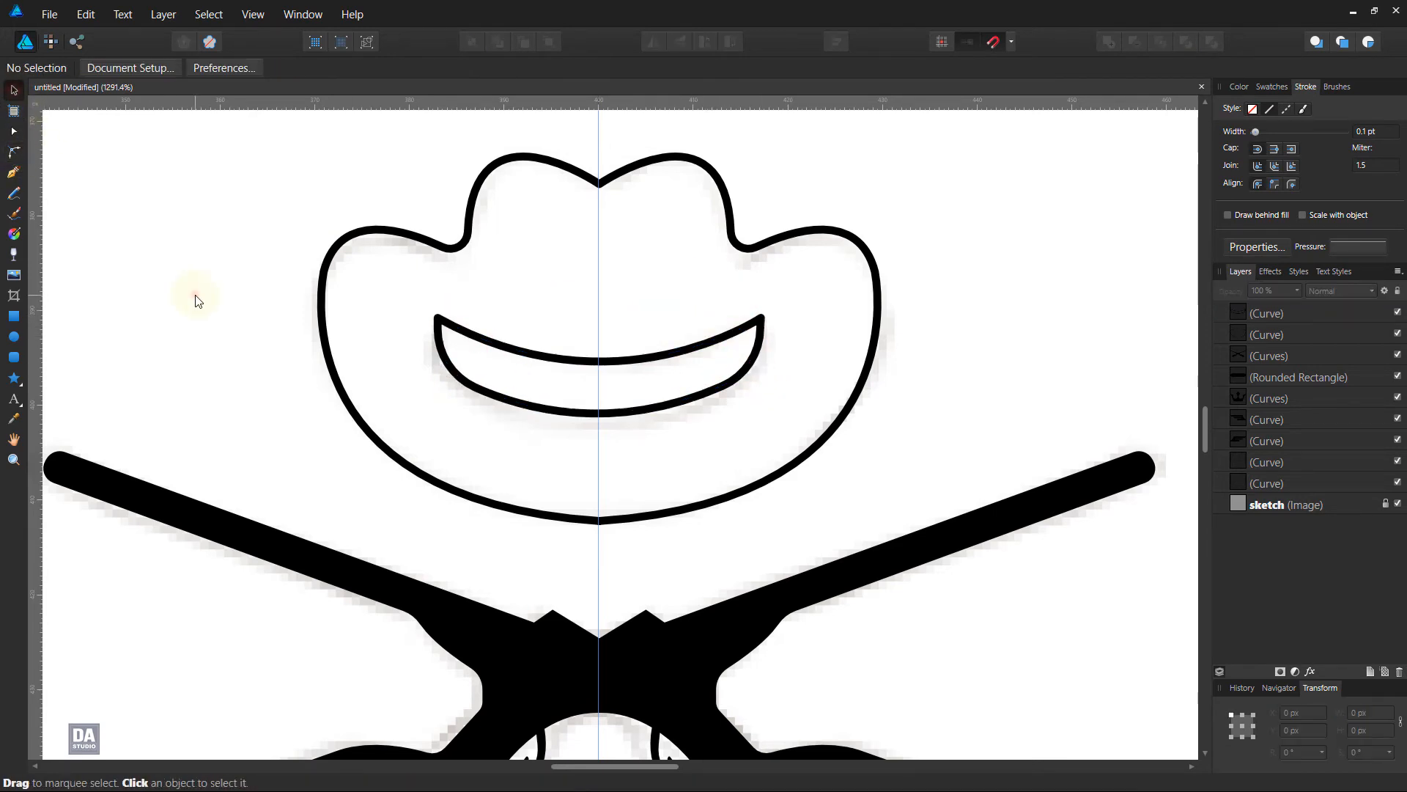
# - Swap the fill and stroke colours of the hat outline and the hat band to give each a black fill without a stroke
pyautogui.click(767, 483)
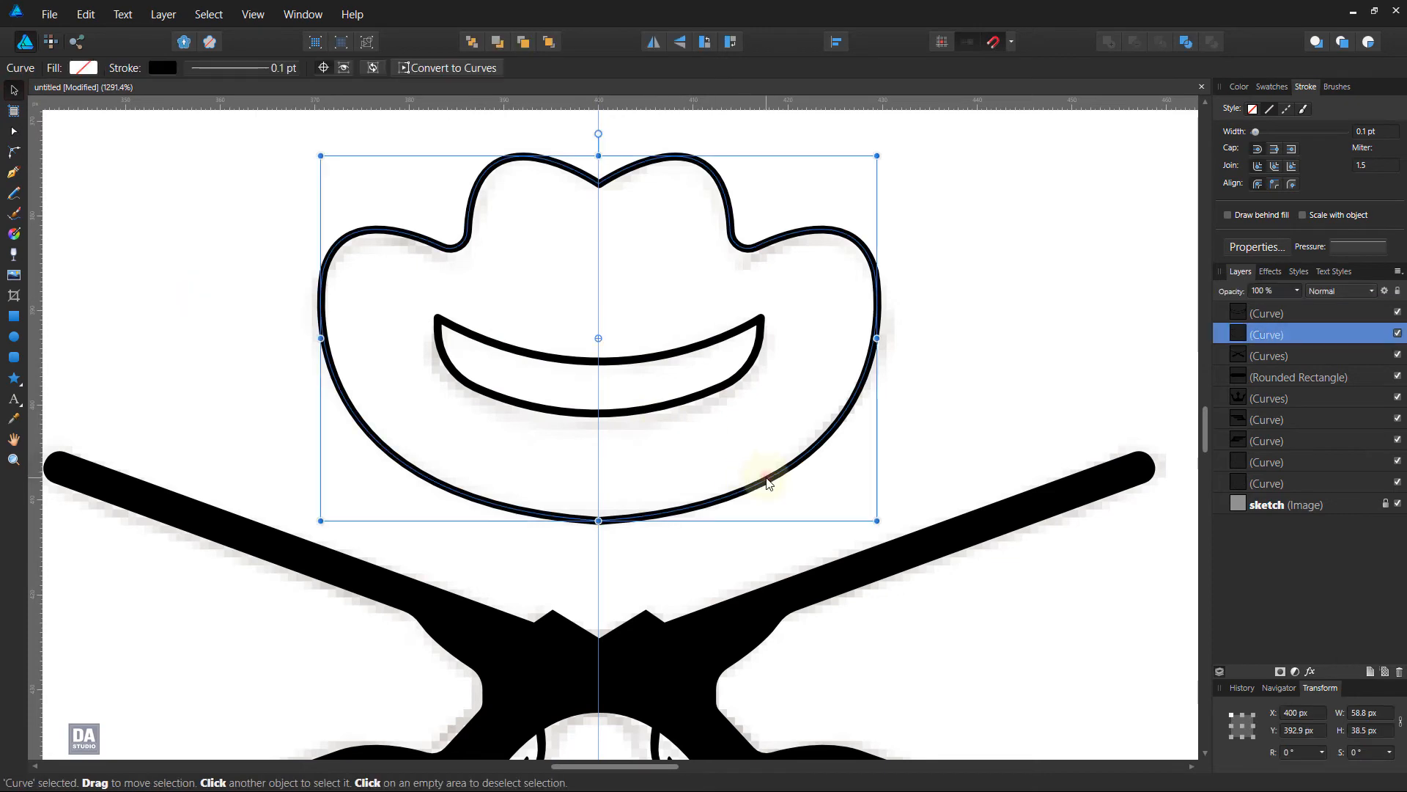
pyautogui.click(1272, 86)
pyautogui.click(1253, 117)
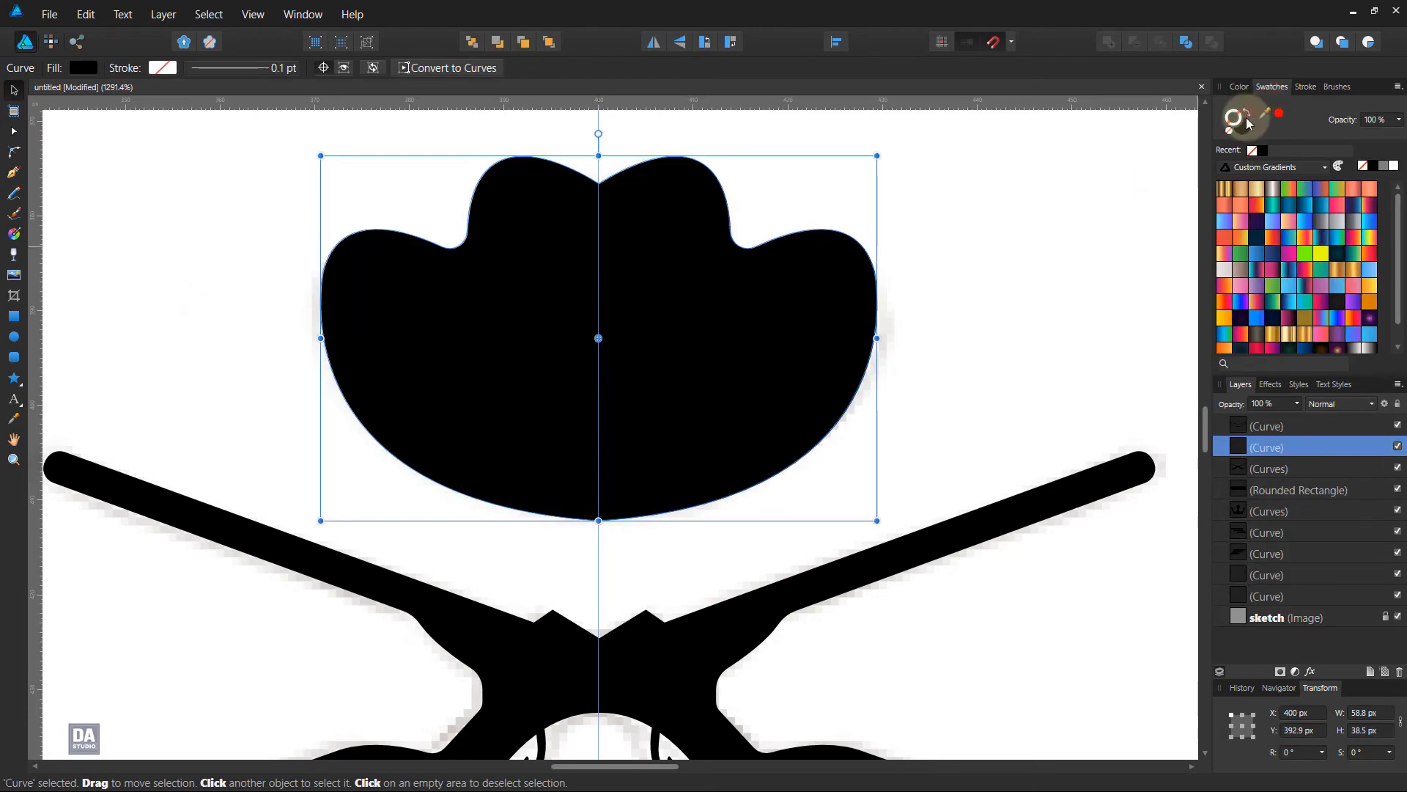
pyautogui.click(982, 253)
pyautogui.click(718, 392)
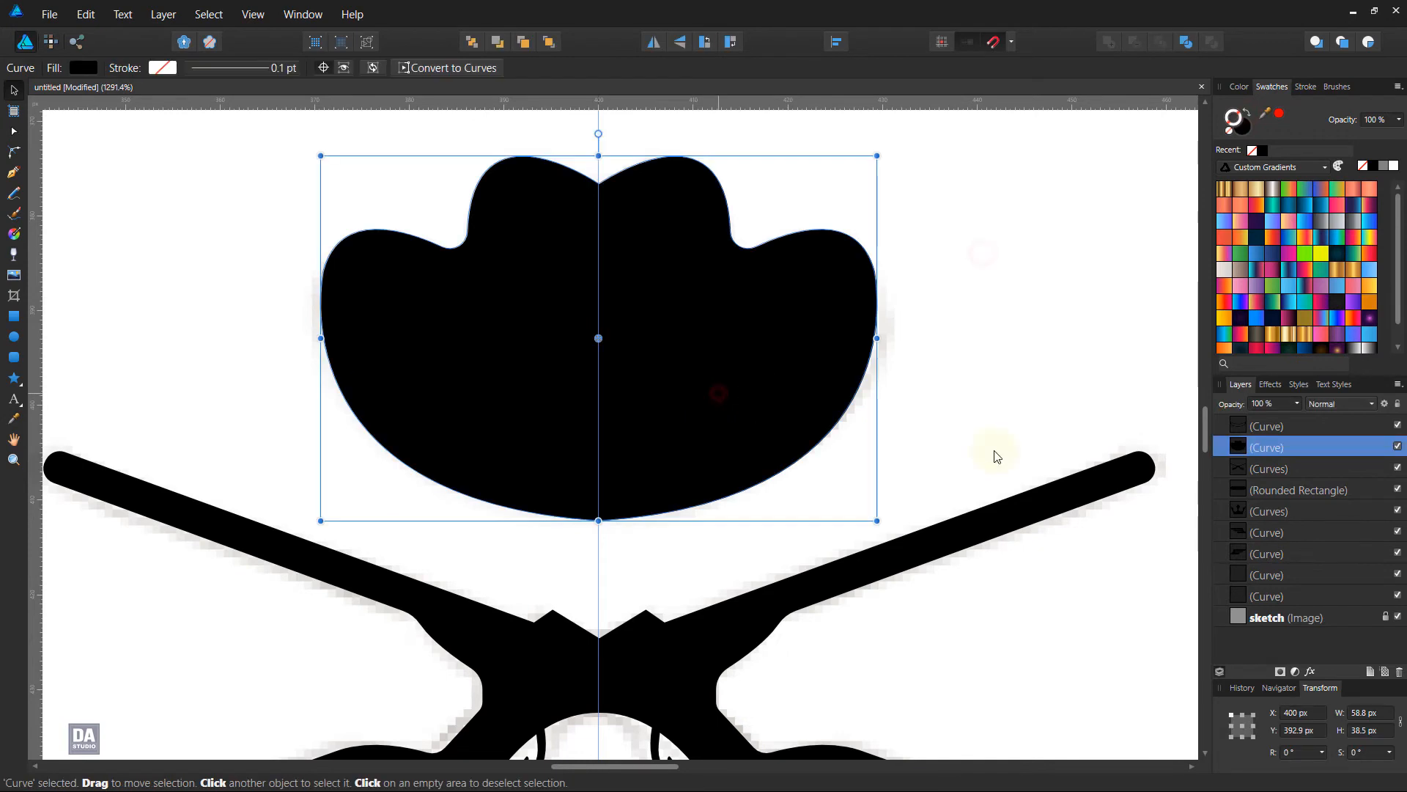
pyautogui.click(1319, 426)
pyautogui.click(1255, 116)
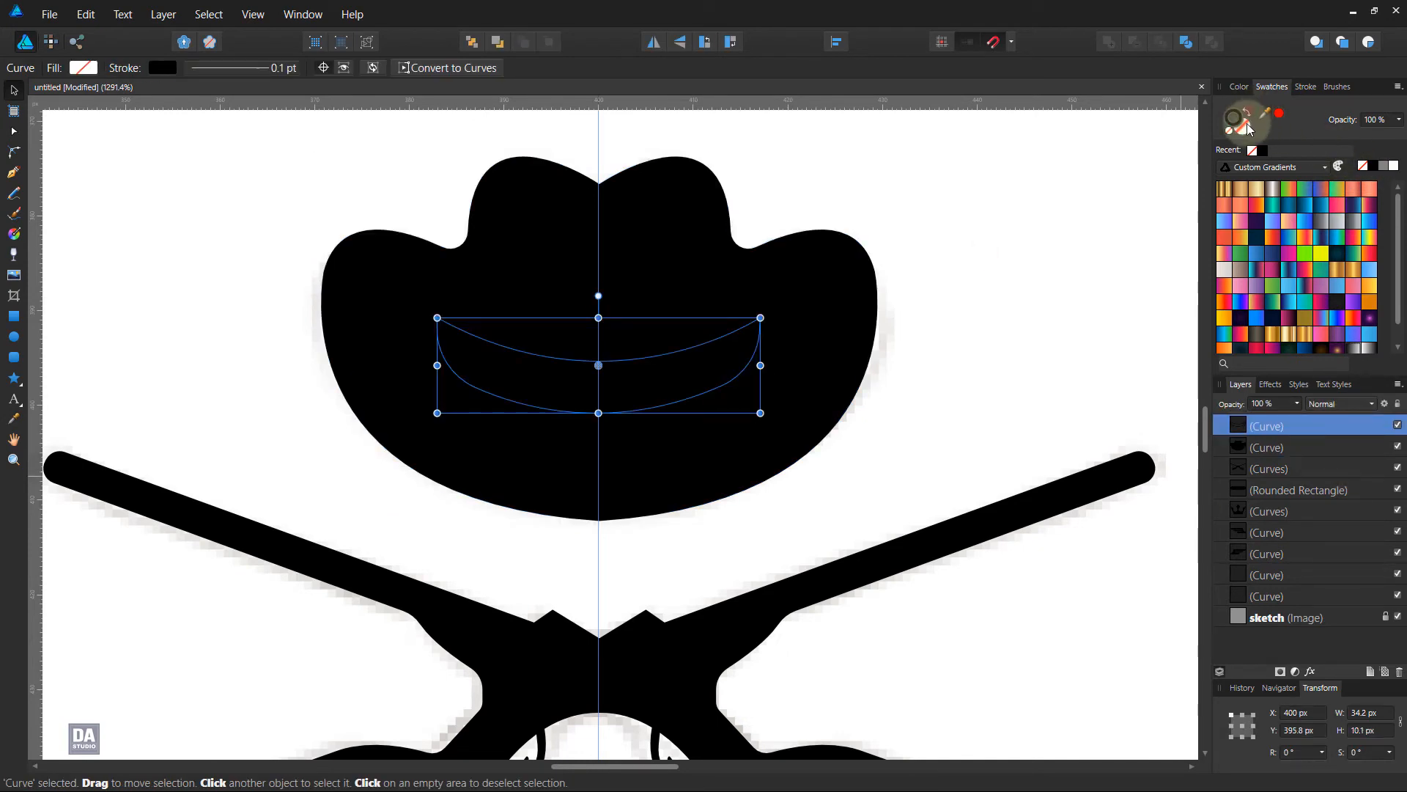
# - Fill the hat band shape white and subtract it from the hat to cut out the band
pyautogui.click(1396, 167)
pyautogui.click(946, 327)
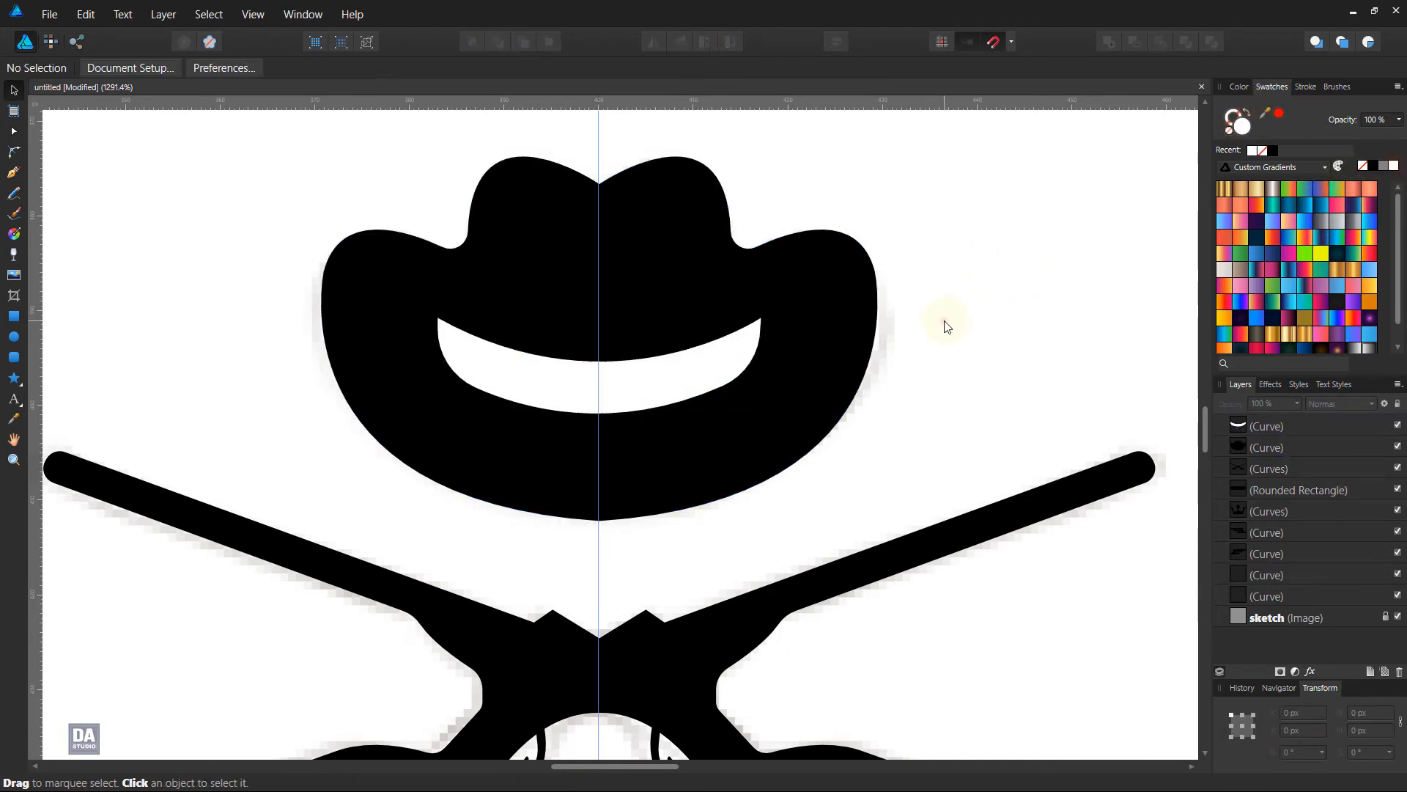
pyautogui.click(701, 368)
pyautogui.keyDown('shift'); pyautogui.click(835, 336); pyautogui.keyUp('shift')
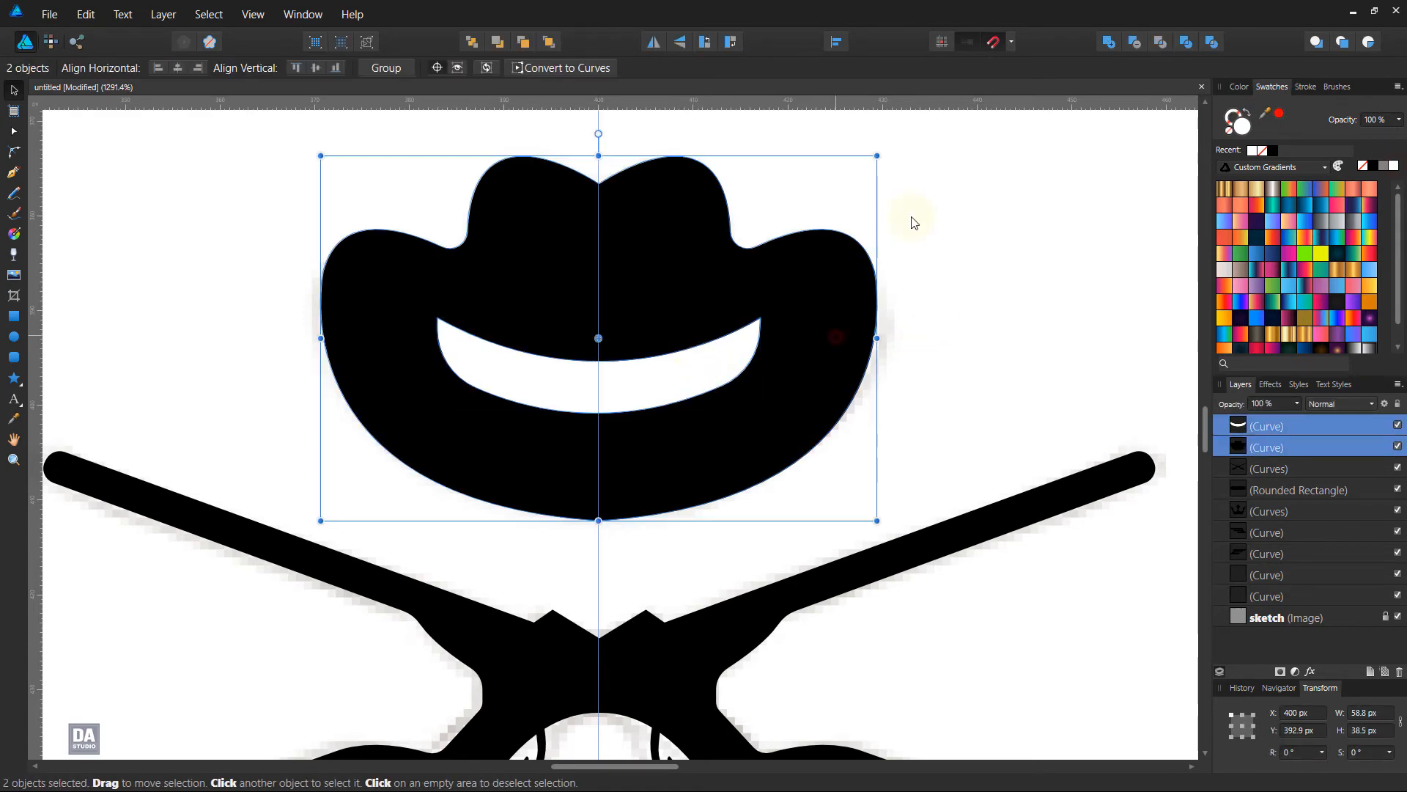
pyautogui.click(1133, 42)
pyautogui.click(920, 339)
# - Remove the vertical centre guide from the page
pyautogui.scroll(-8, 840, 427)
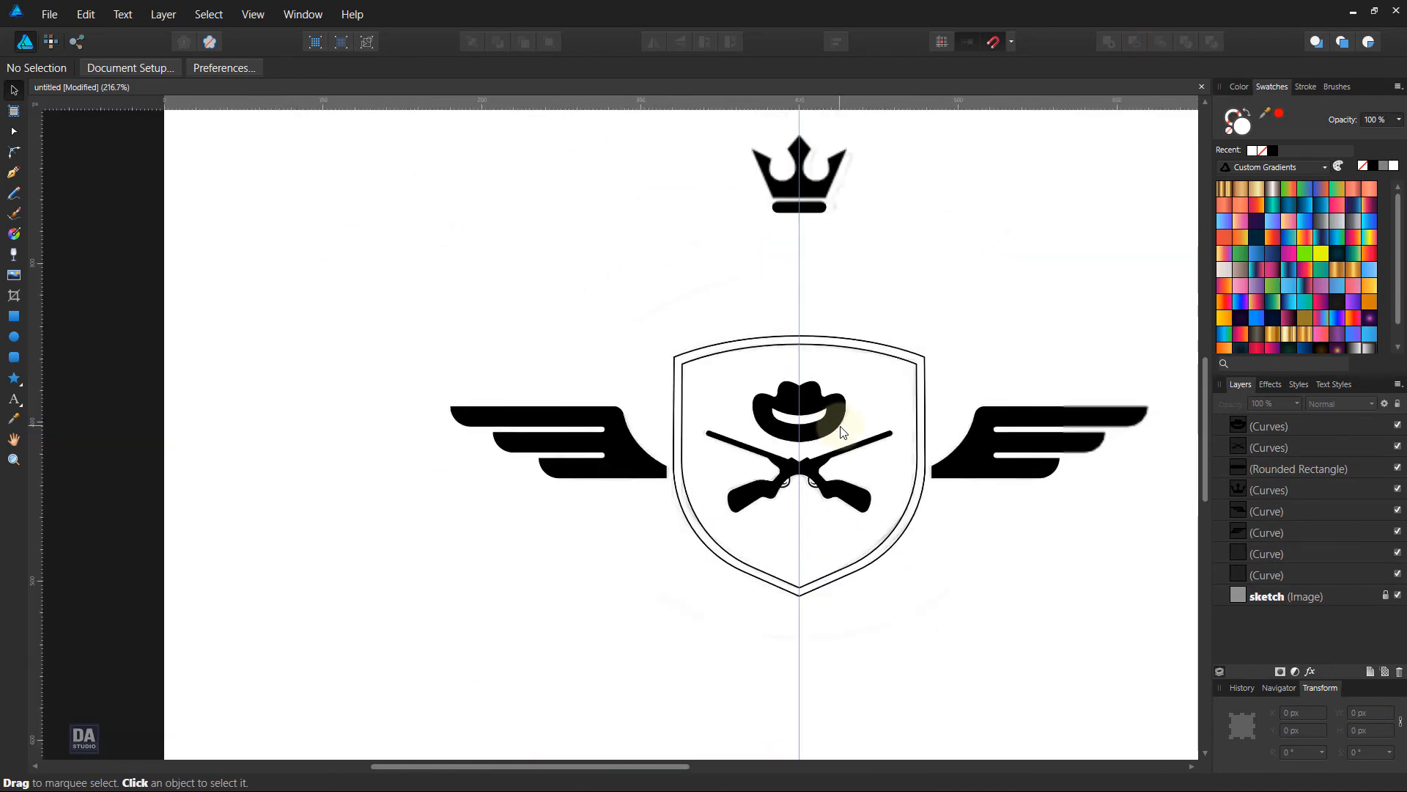
pyautogui.moveTo(953, 557); pyautogui.dragTo(744, 568)
pyautogui.scroll(1, 630, 491)
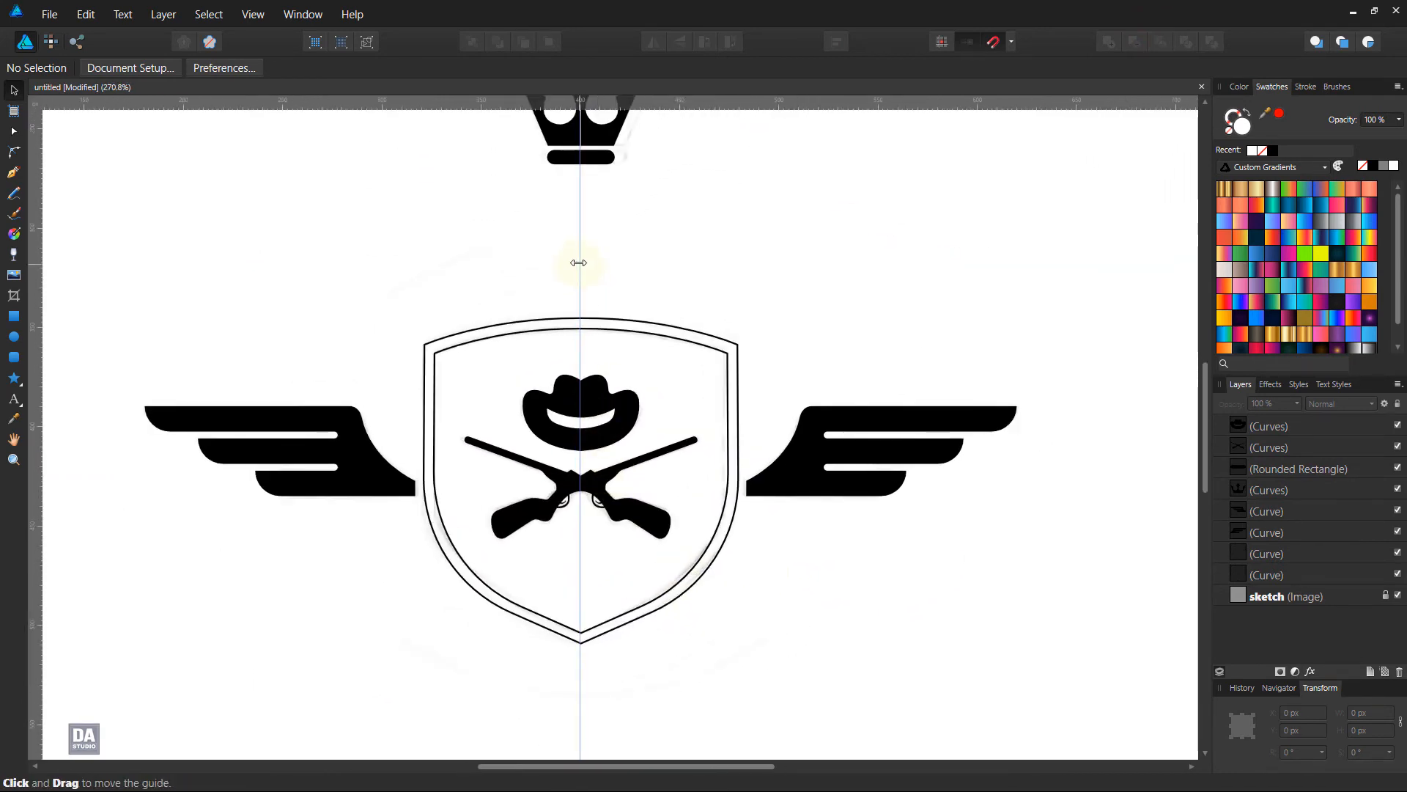
pyautogui.moveTo(579, 262); pyautogui.dragTo(53, 311)
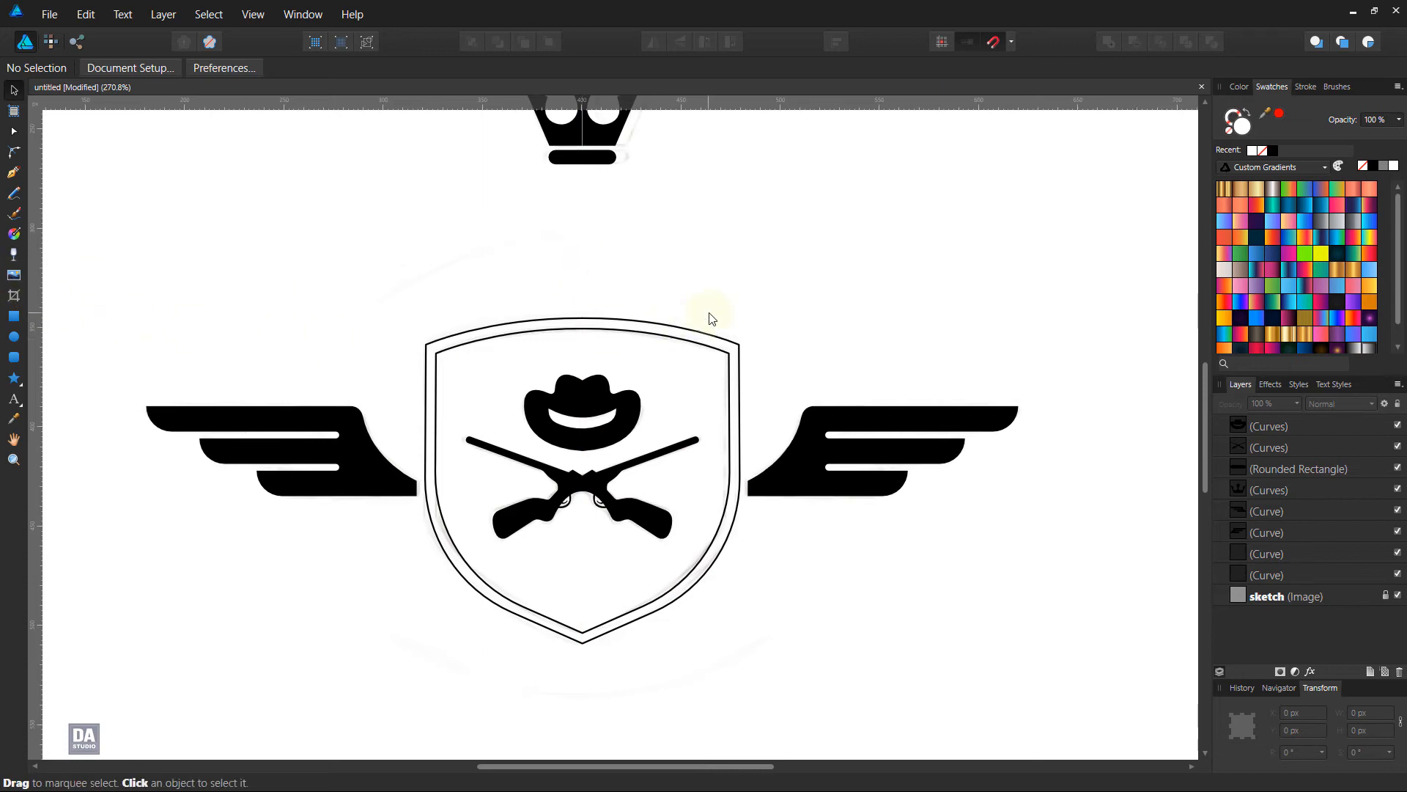
pyautogui.moveTo(586, 308); pyautogui.dragTo(644, 361)
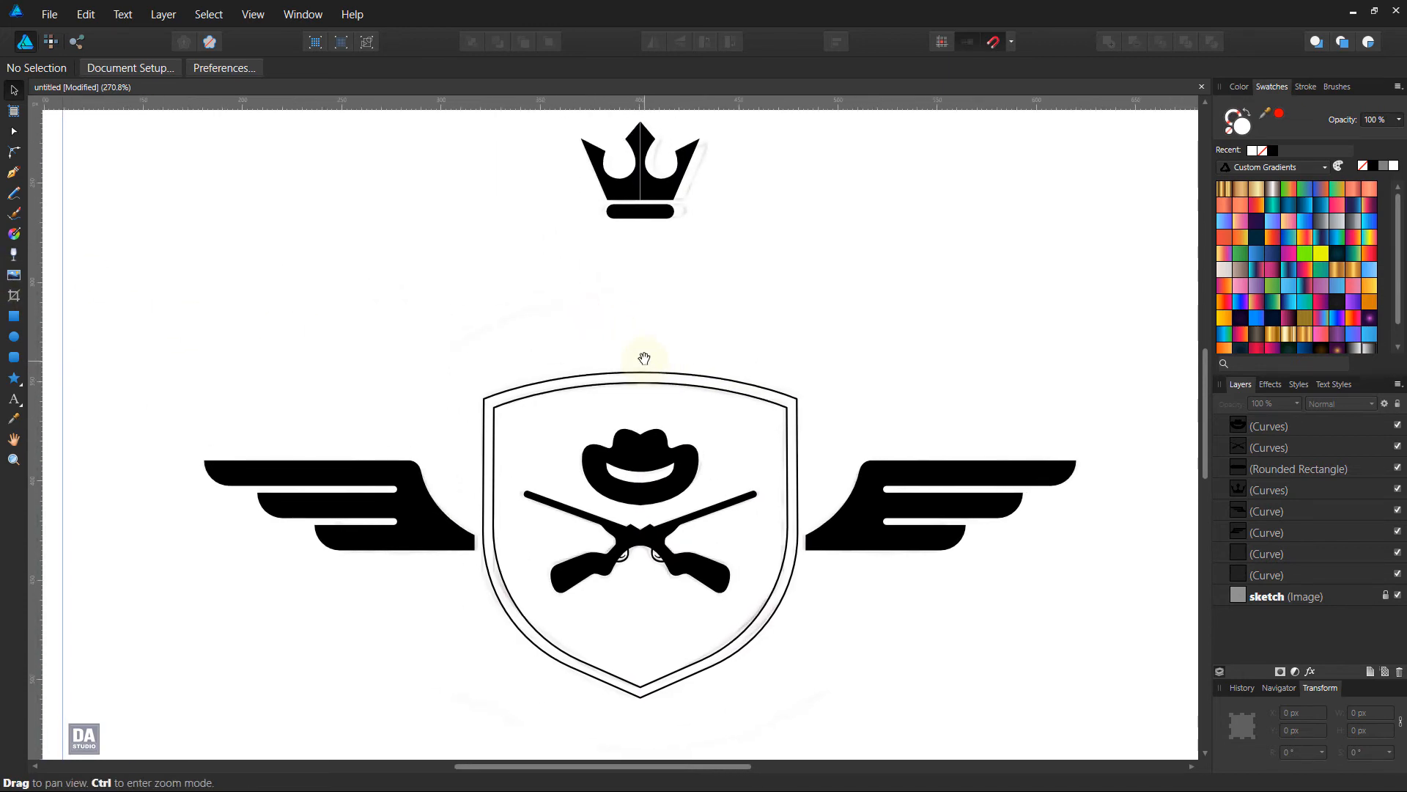
pyautogui.hotkey('ctrl', '0')
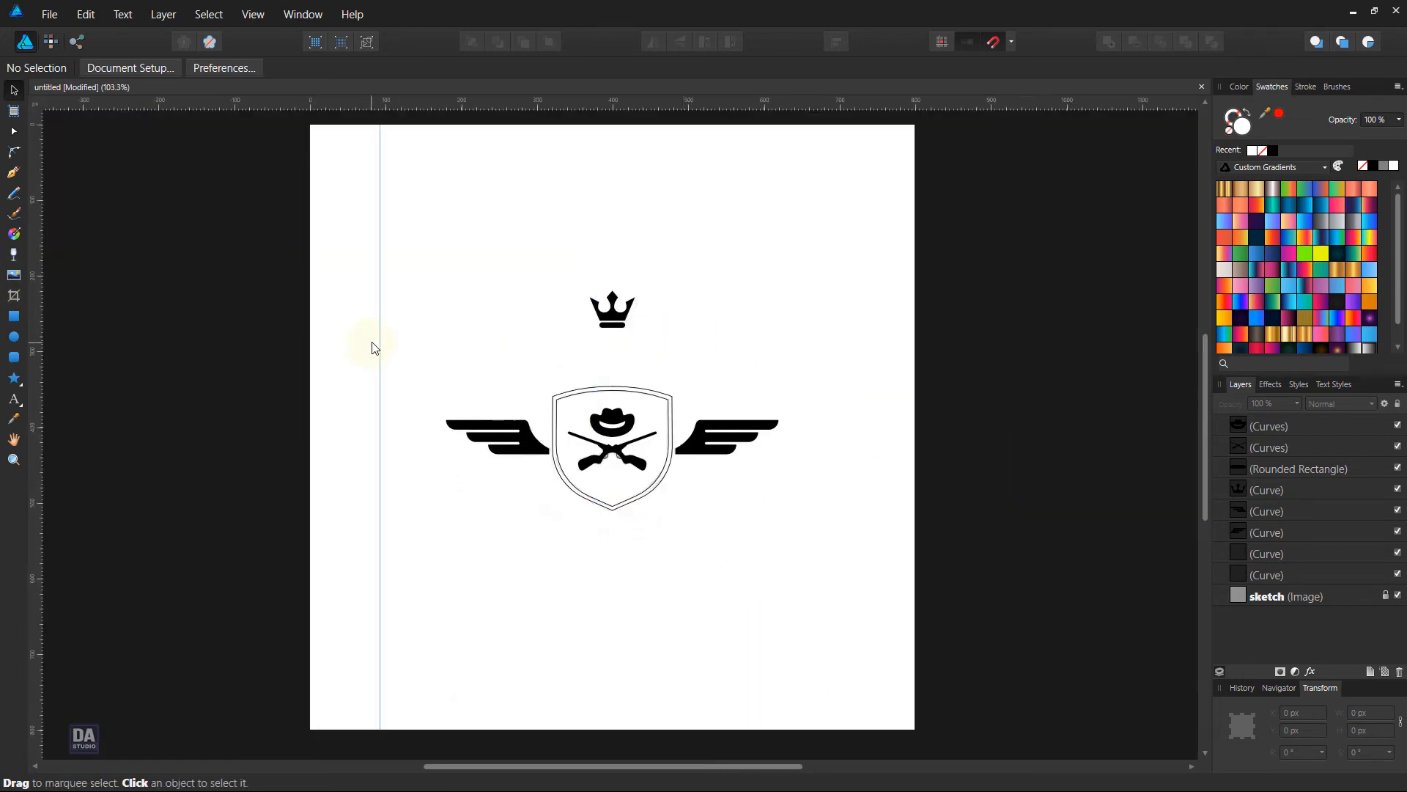
pyautogui.moveTo(378, 342); pyautogui.dragTo(214, 363)
# - Fill the crown and its band with the light gold gradient from the Custom Gradients palette, and deselect them
pyautogui.scroll(3, 606, 376)
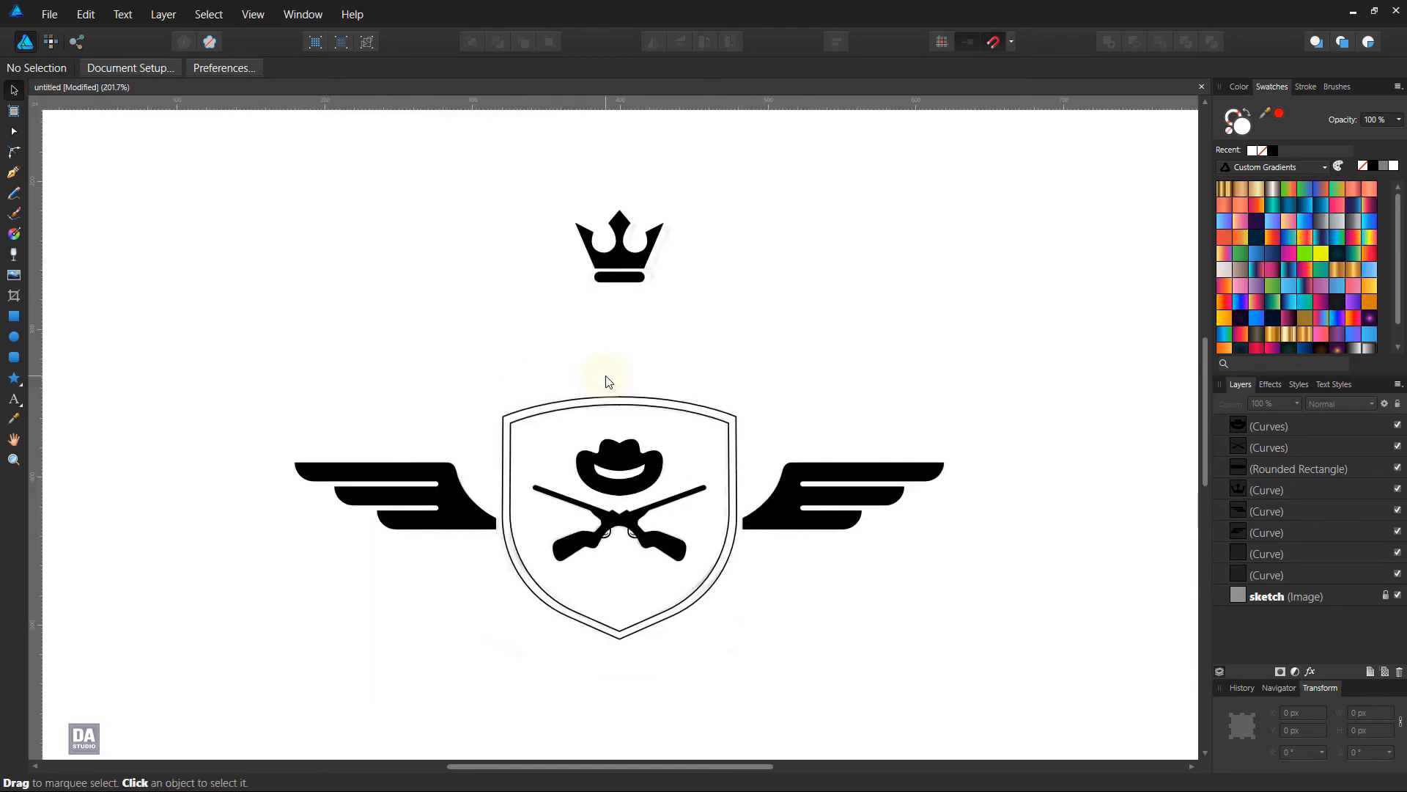
pyautogui.click(633, 268)
pyautogui.keyDown('shift'); pyautogui.click(635, 278); pyautogui.keyUp('shift')
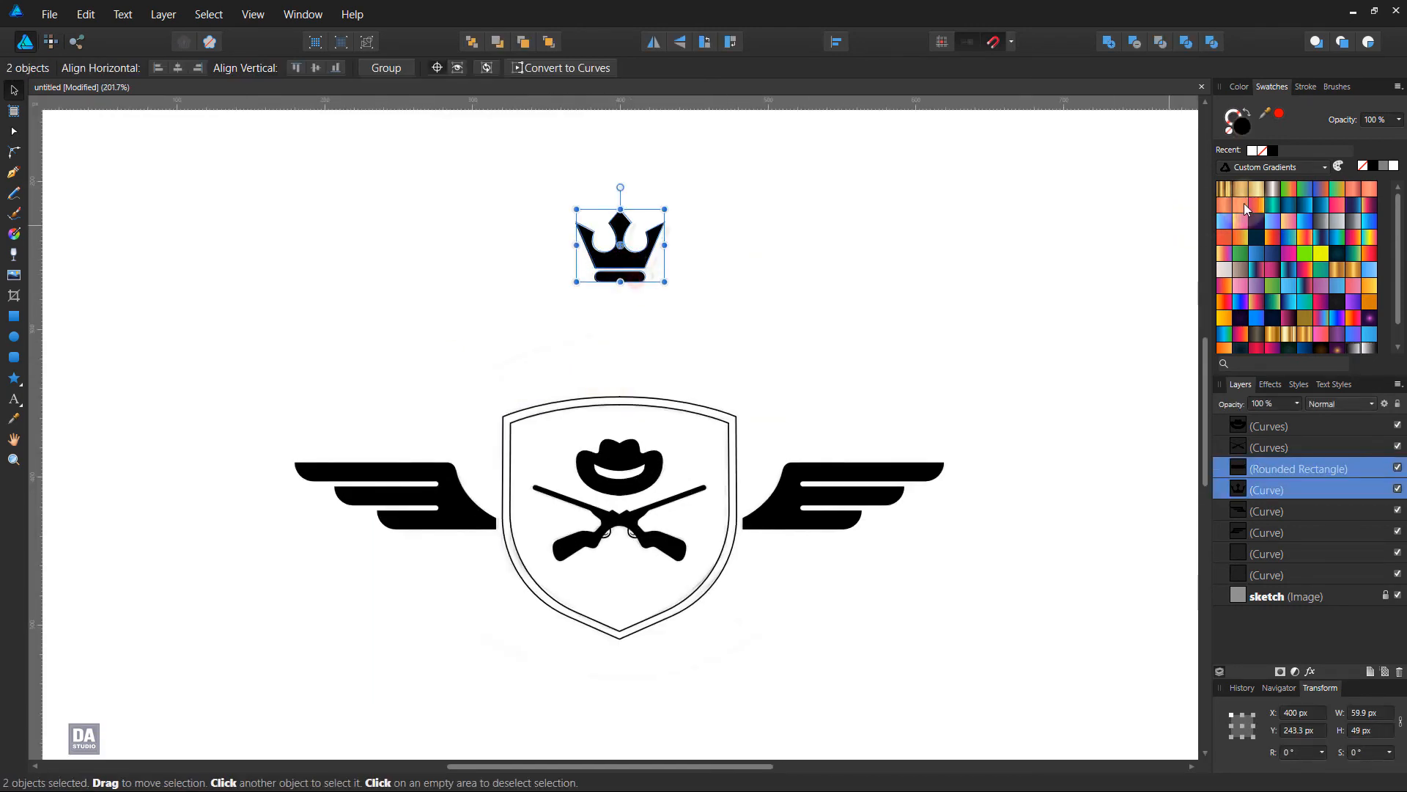
pyautogui.click(1259, 188)
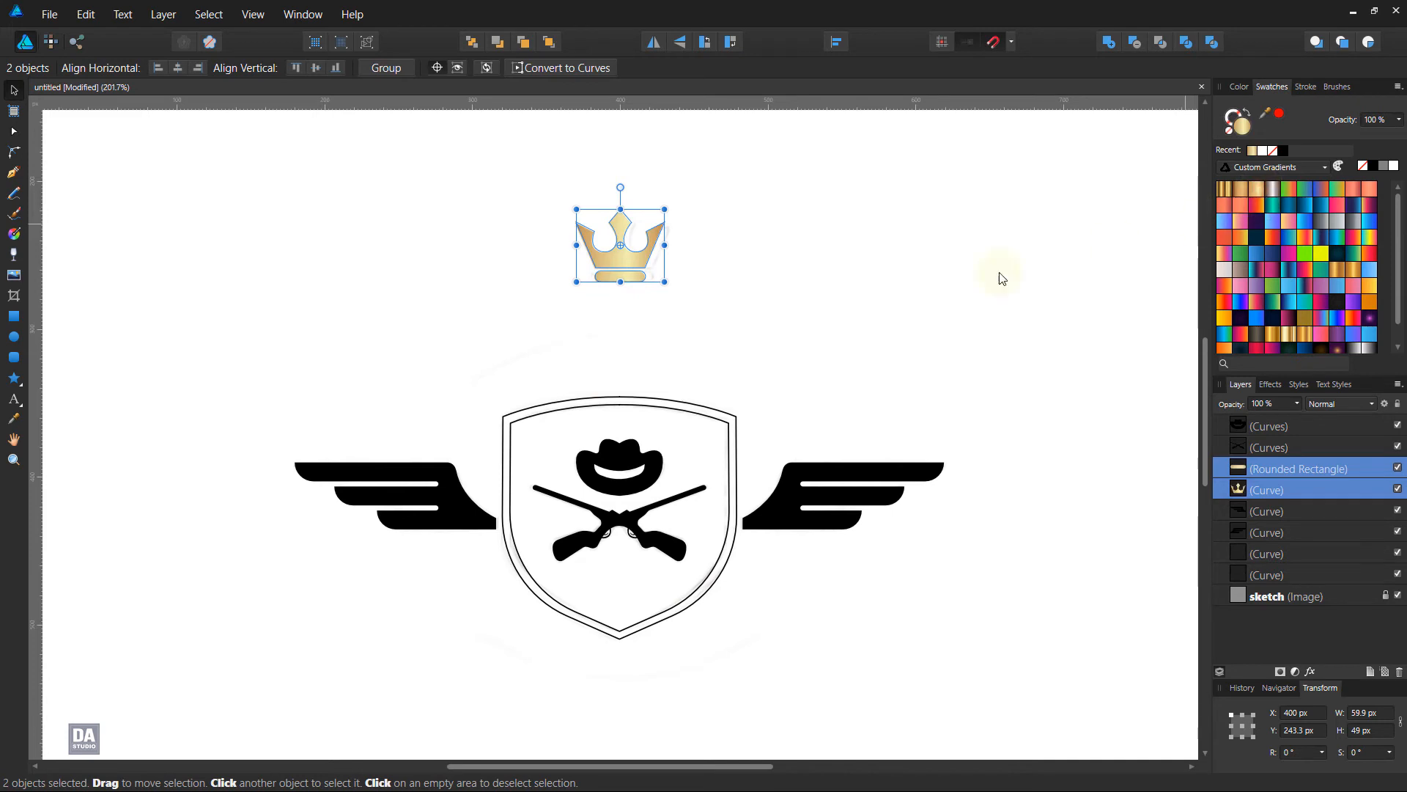
pyautogui.click(943, 294)
# - Fill both wings with the same light gold gradient as the crown
pyautogui.click(856, 490)
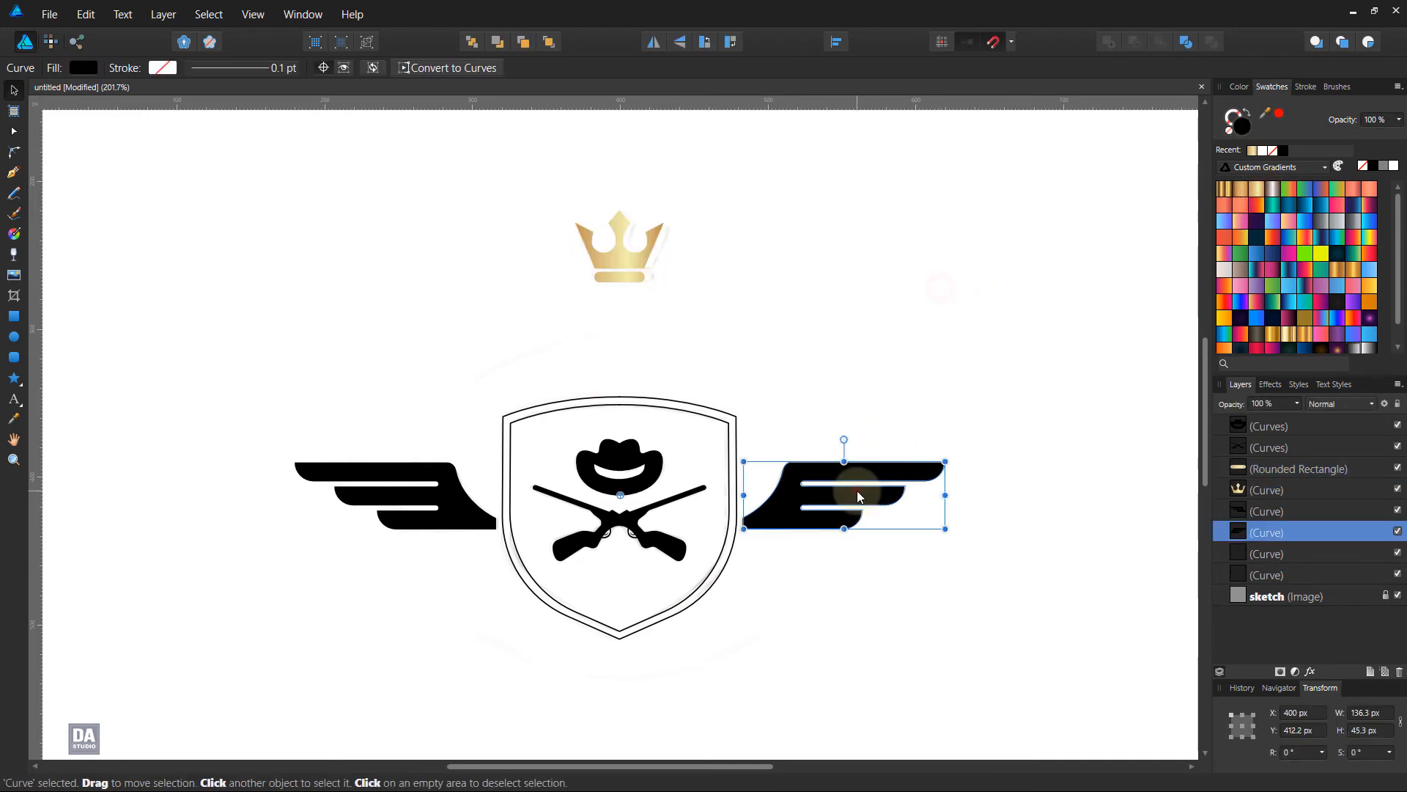
pyautogui.keyDown('shift'); pyautogui.click(453, 504); pyautogui.keyUp('shift')
pyautogui.click(1240, 188)
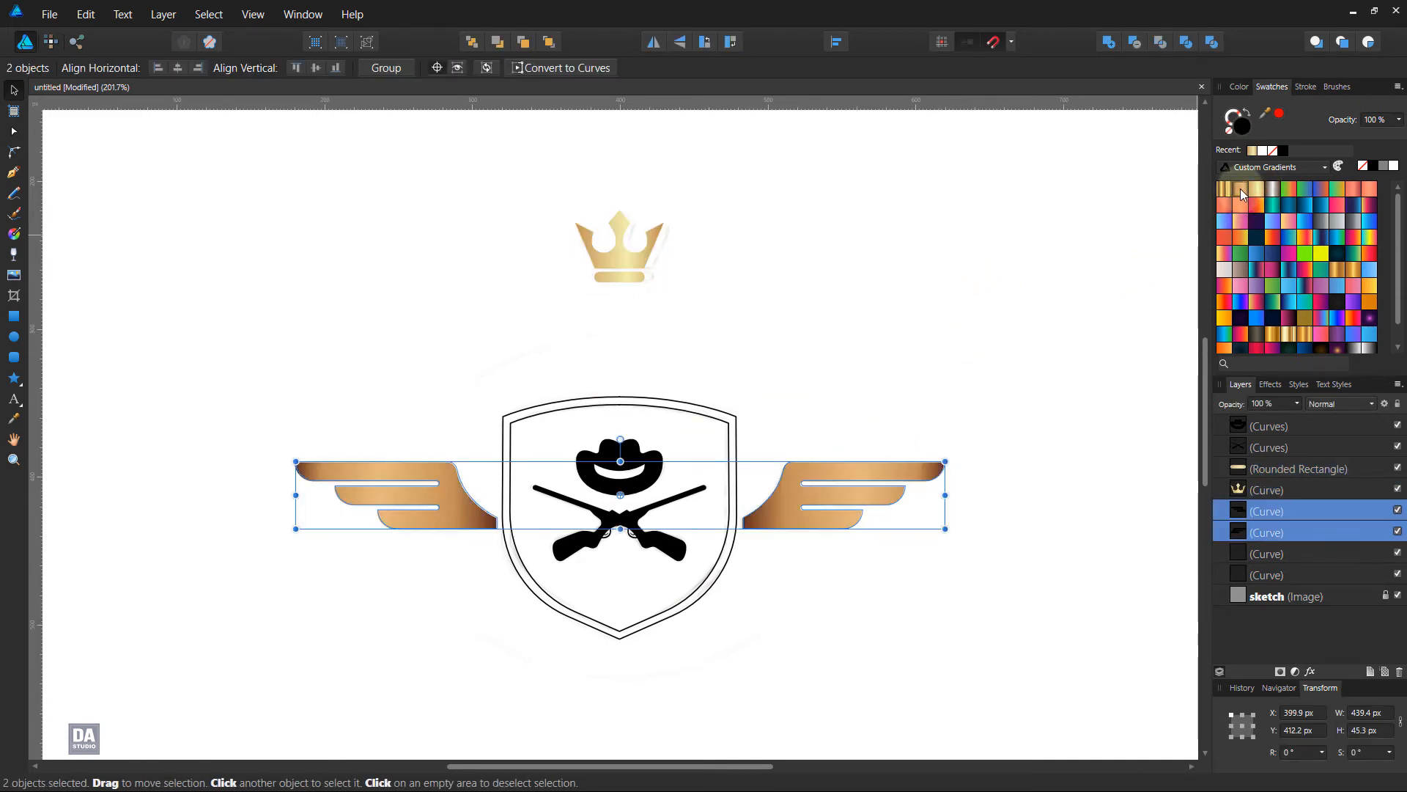
pyautogui.click(1257, 188)
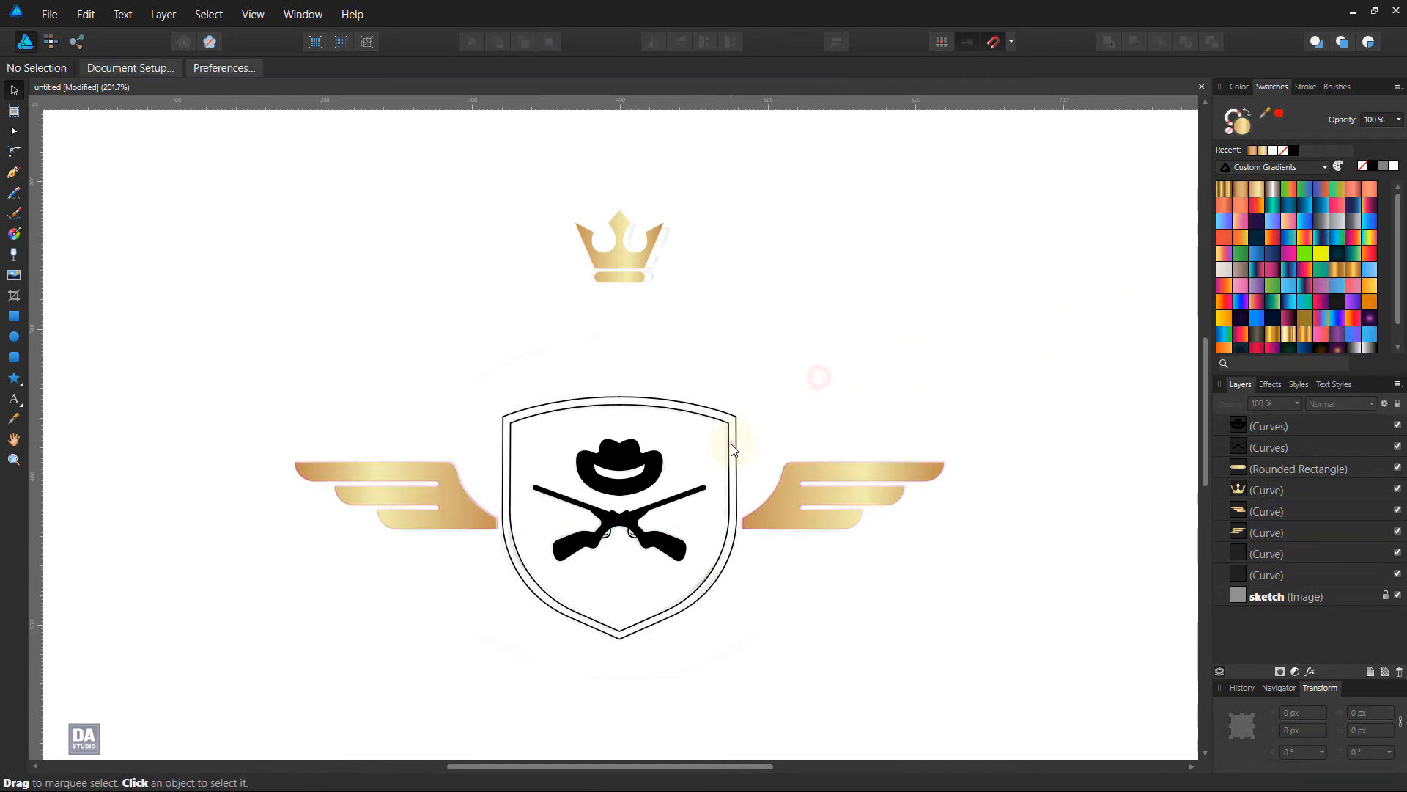
# - Remove the inner shield's stroke and fill the shape with the darker bronze gradient
pyautogui.click(731, 443)
pyautogui.click(1258, 190)
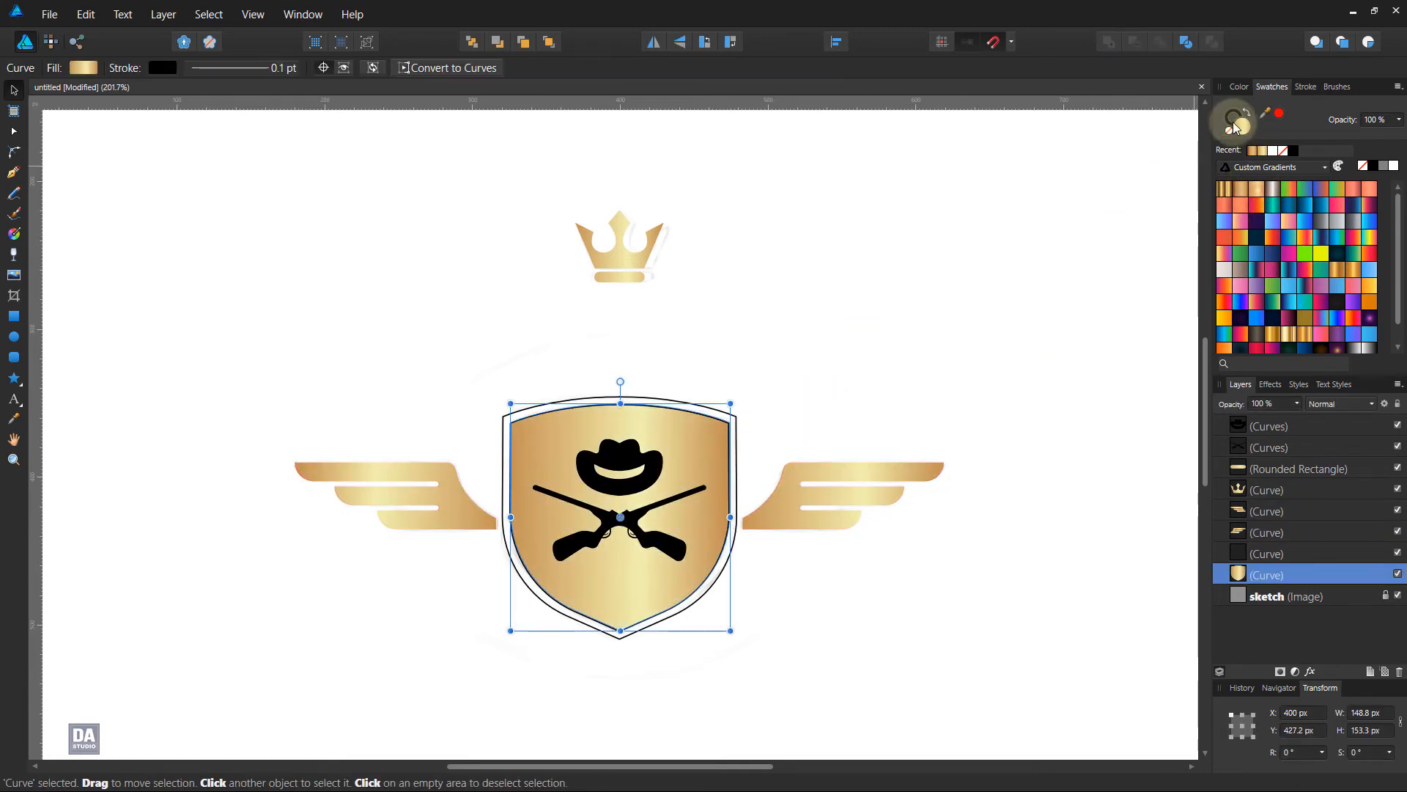
pyautogui.click(1230, 131)
pyautogui.click(845, 328)
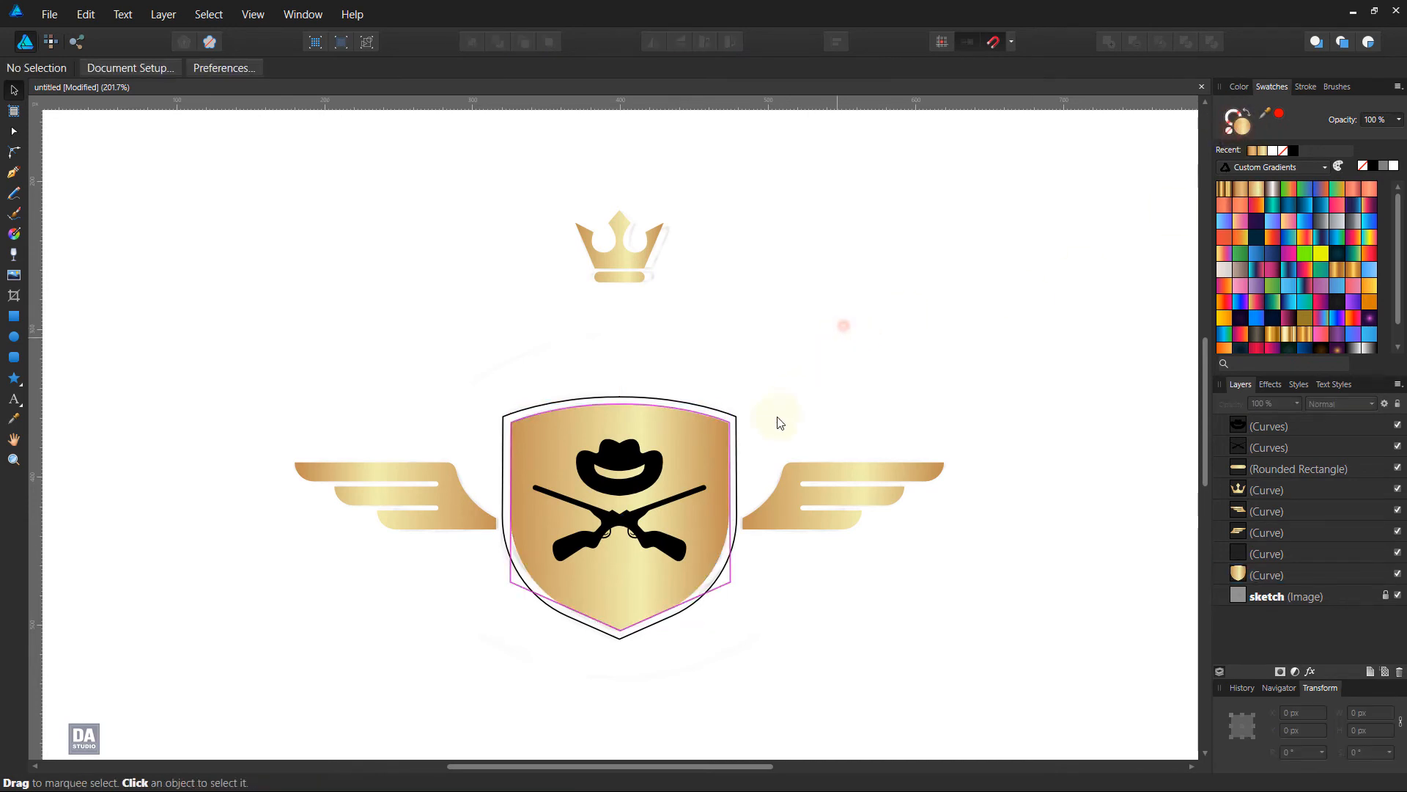
pyautogui.click(726, 451)
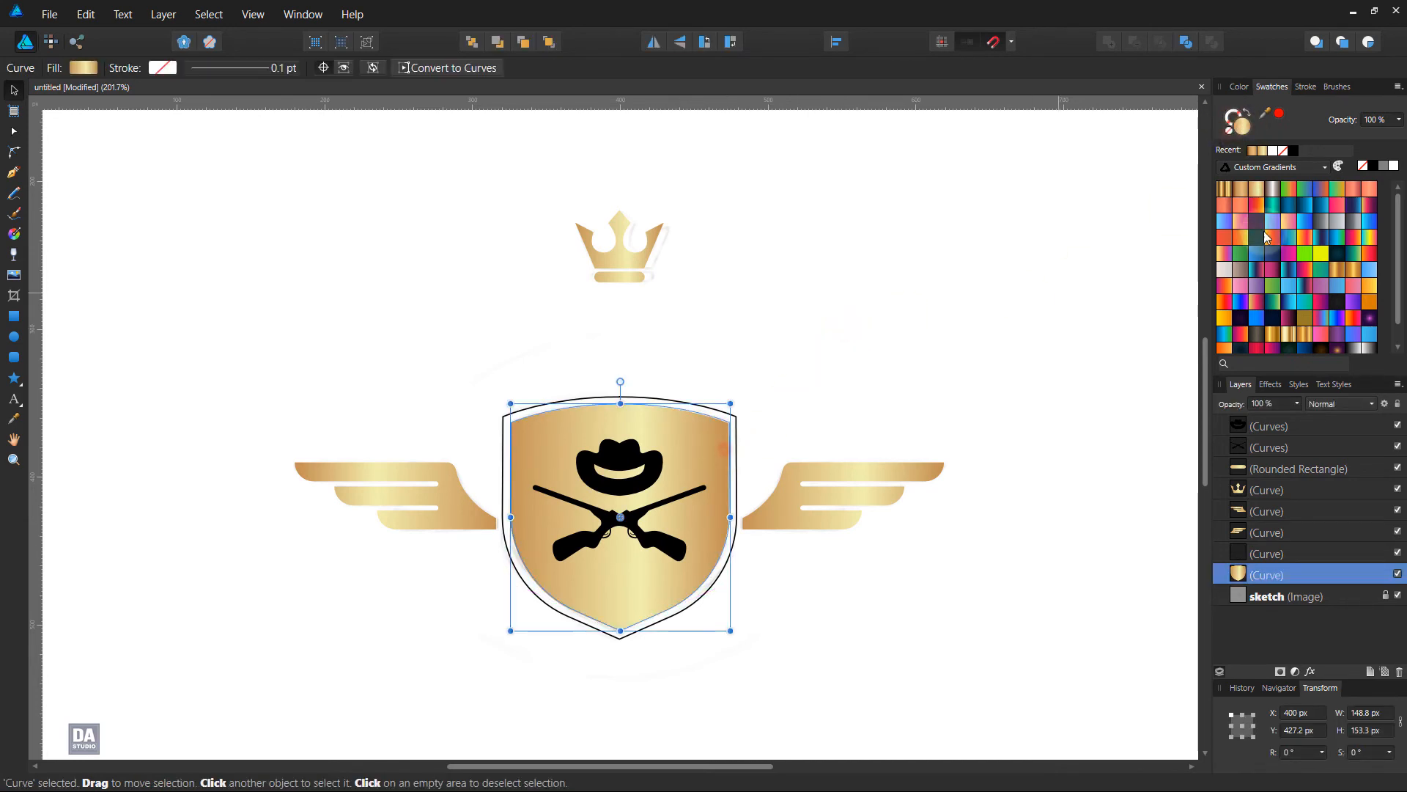
pyautogui.click(1234, 191)
pyautogui.click(820, 342)
# - Give the outer shield outline the striped gold gradient as its stroke and set the stroke width to 0.3 pt
pyautogui.click(737, 421)
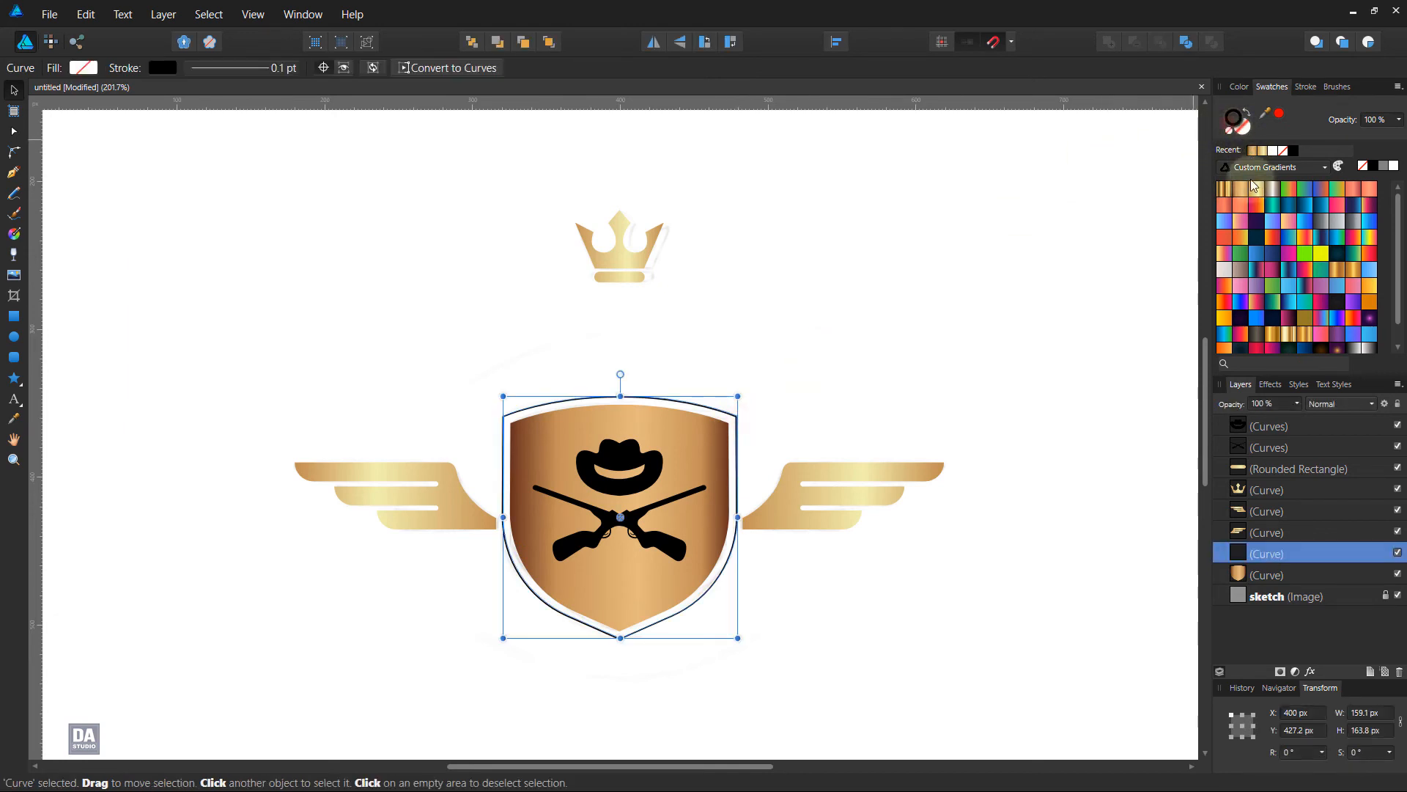
pyautogui.click(1224, 189)
pyautogui.click(1305, 86)
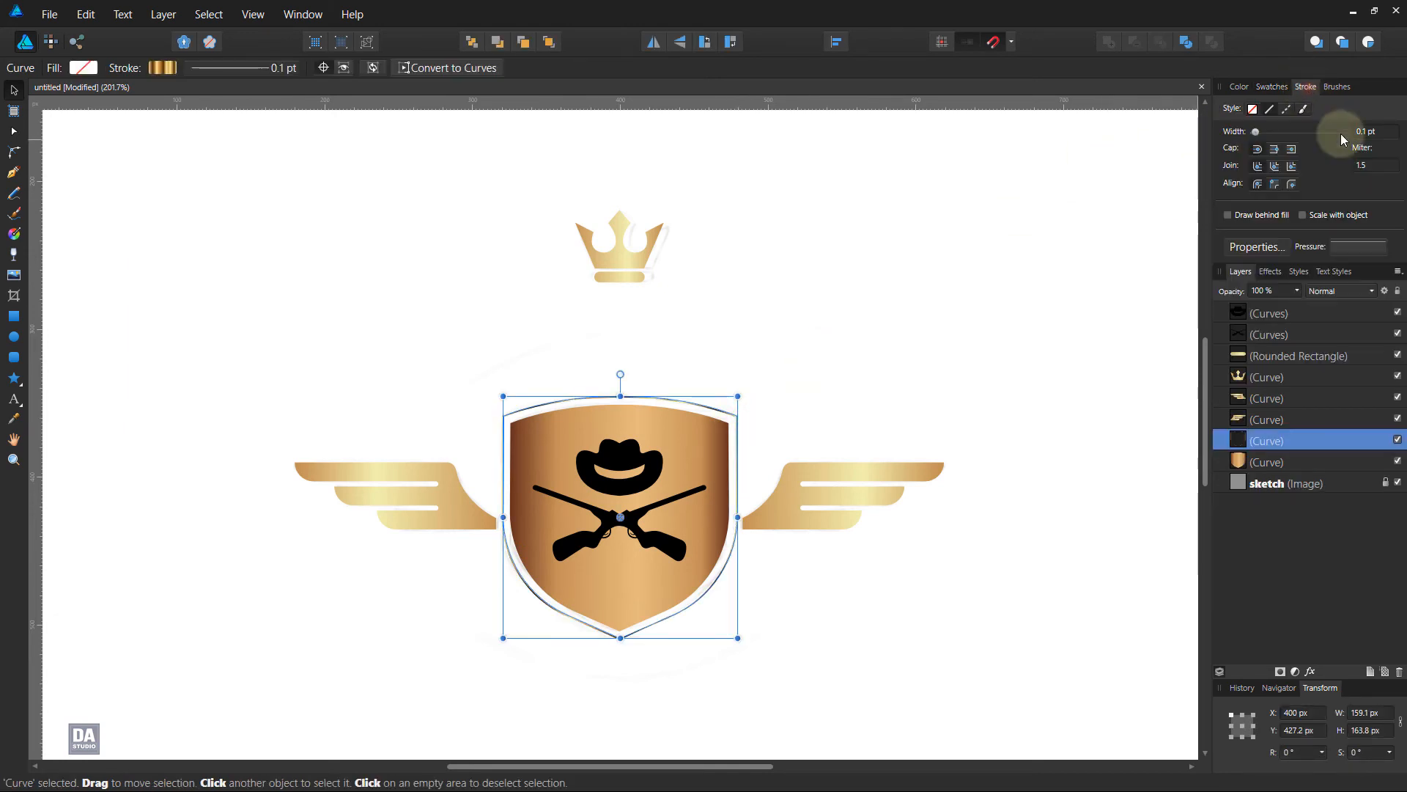
pyautogui.scroll(1, 1370, 138)
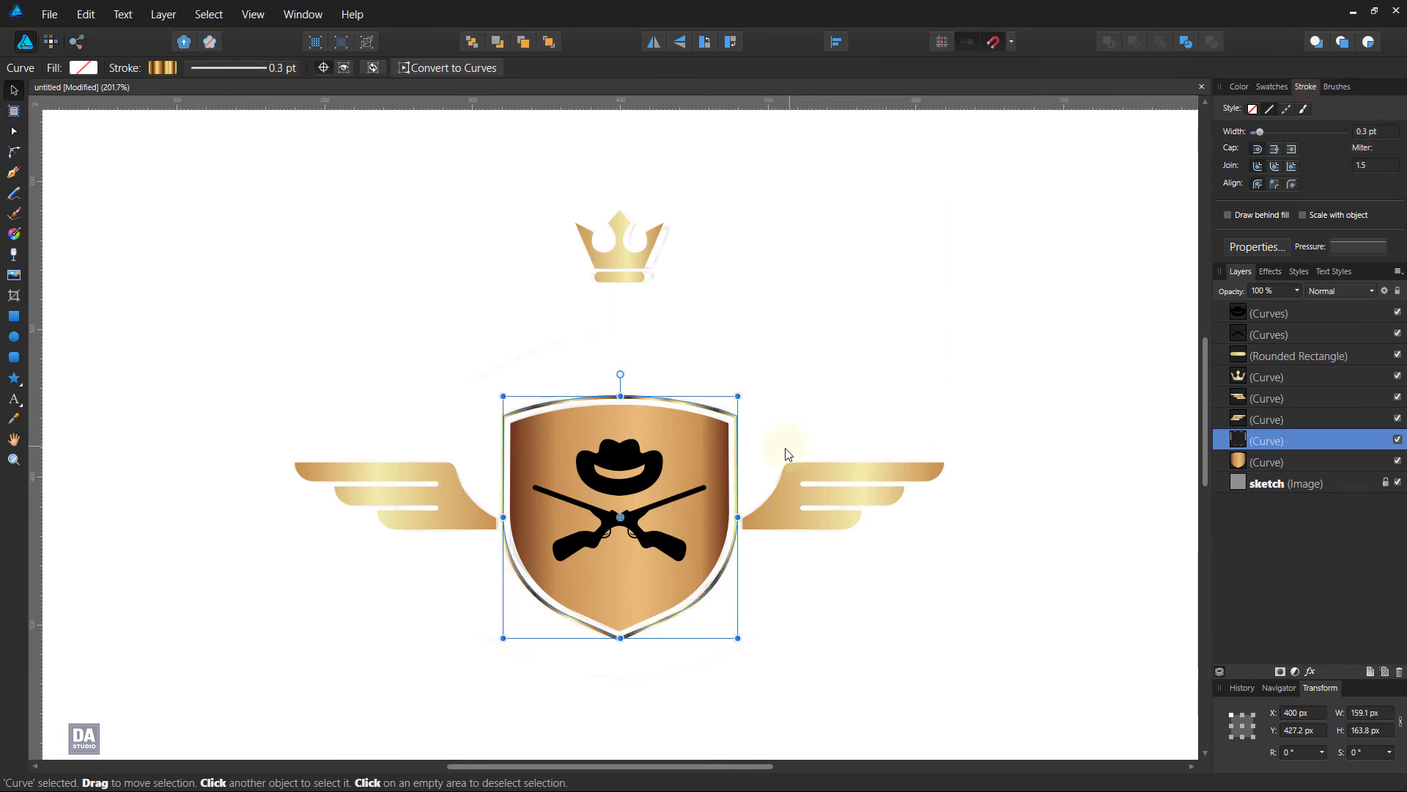
pyautogui.click(665, 655)
# - Fill the cowboy hat and the crossed rifles with white, and deselect them
pyautogui.scroll(3, 638, 611)
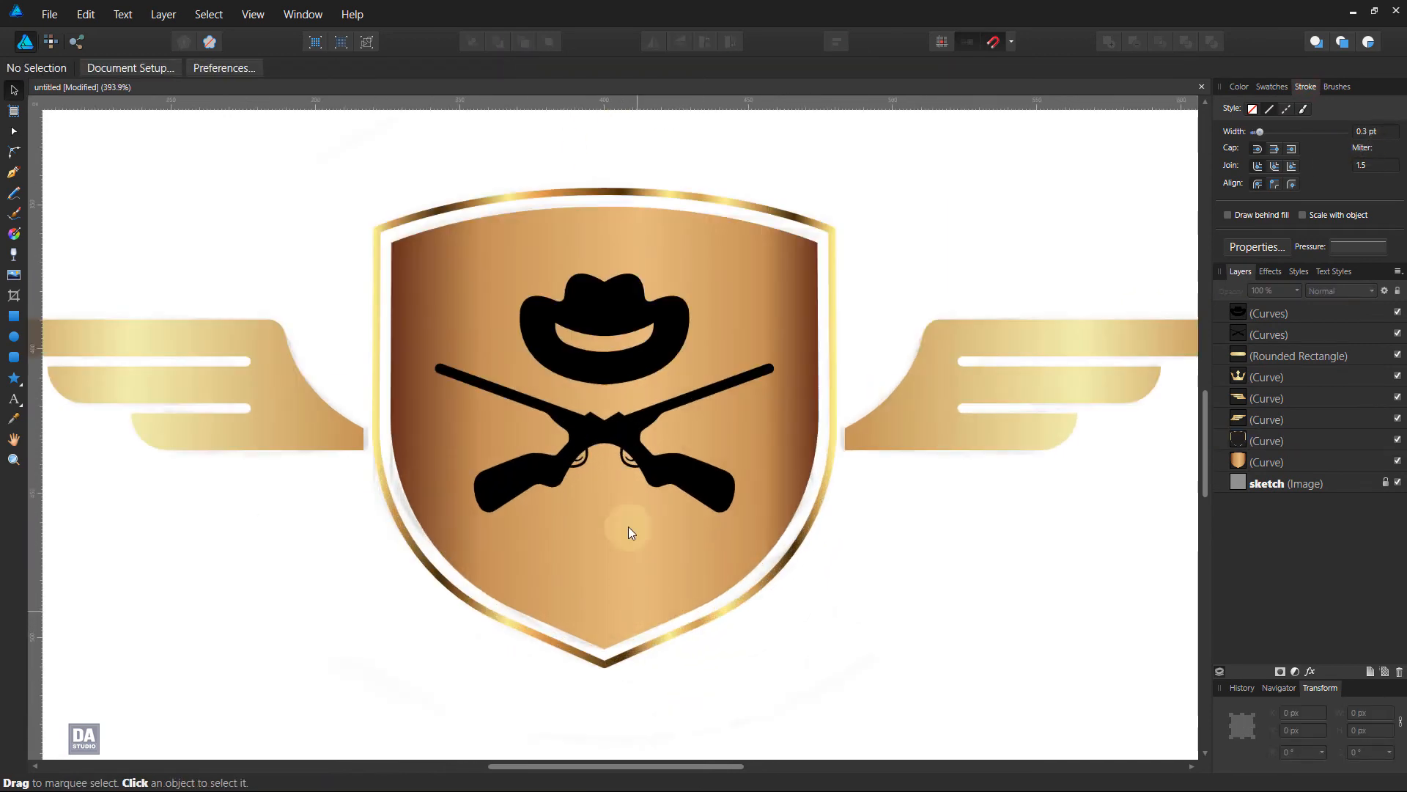
pyautogui.click(629, 441)
pyautogui.keyDown('shift'); pyautogui.click(626, 362); pyautogui.keyUp('shift')
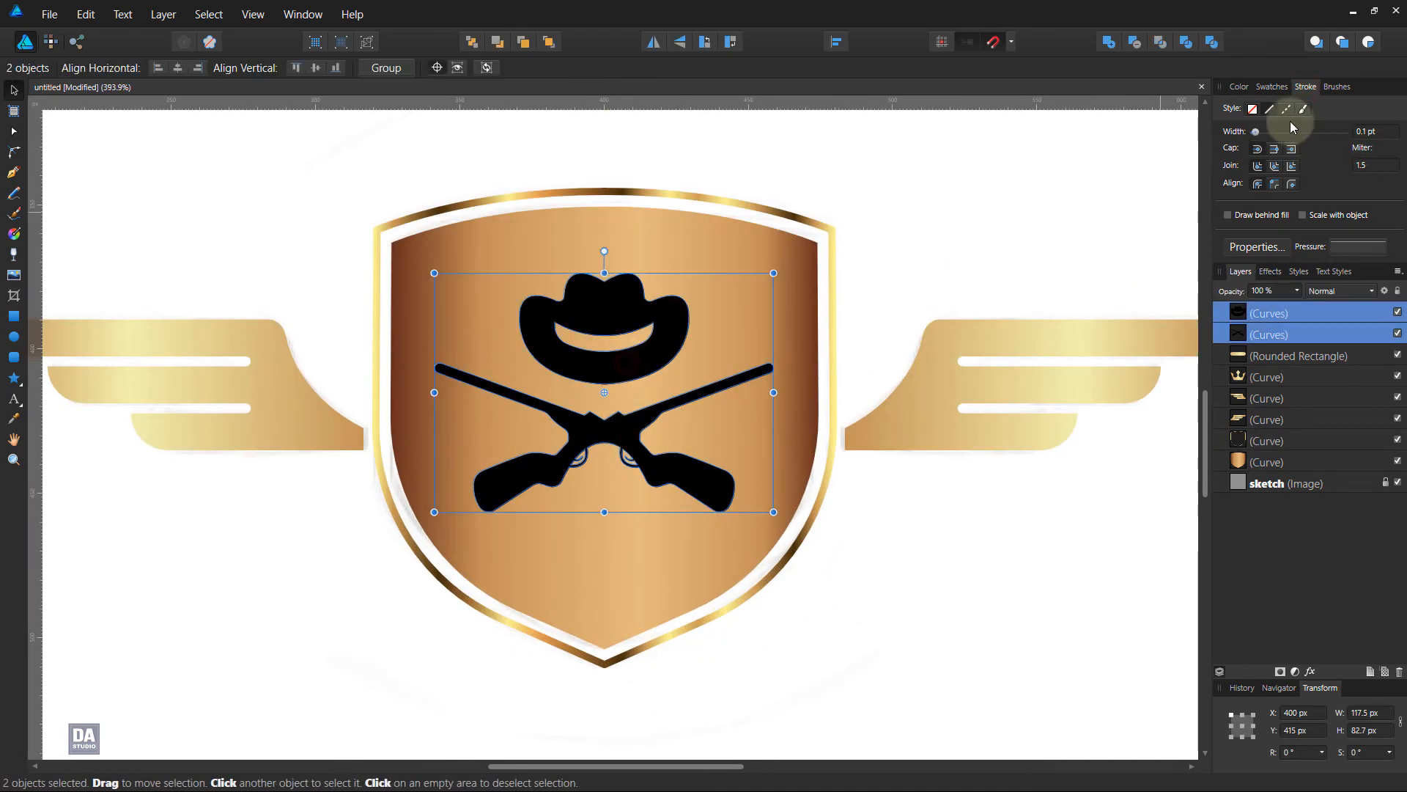
pyautogui.click(1271, 86)
pyautogui.click(1240, 124)
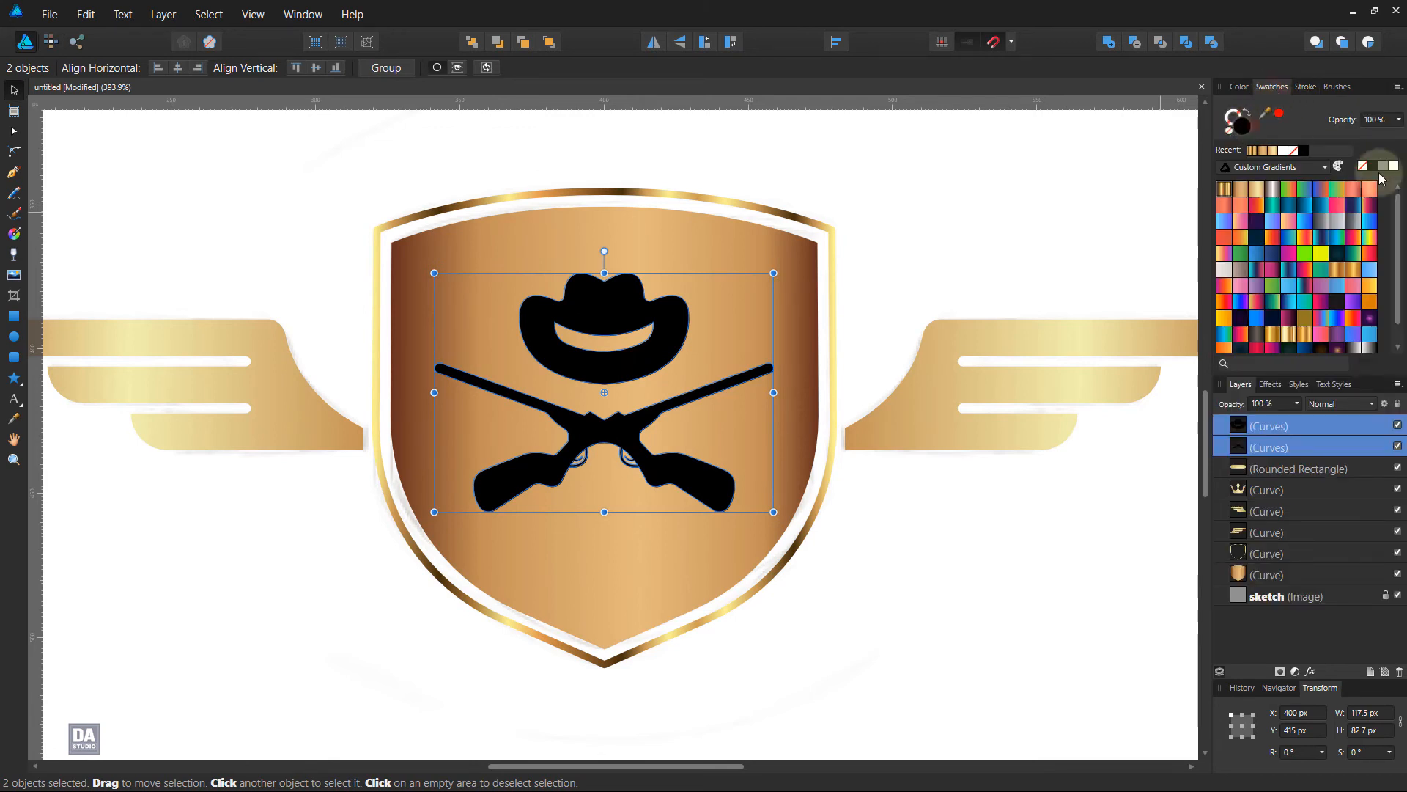
pyautogui.click(1394, 166)
pyautogui.click(966, 274)
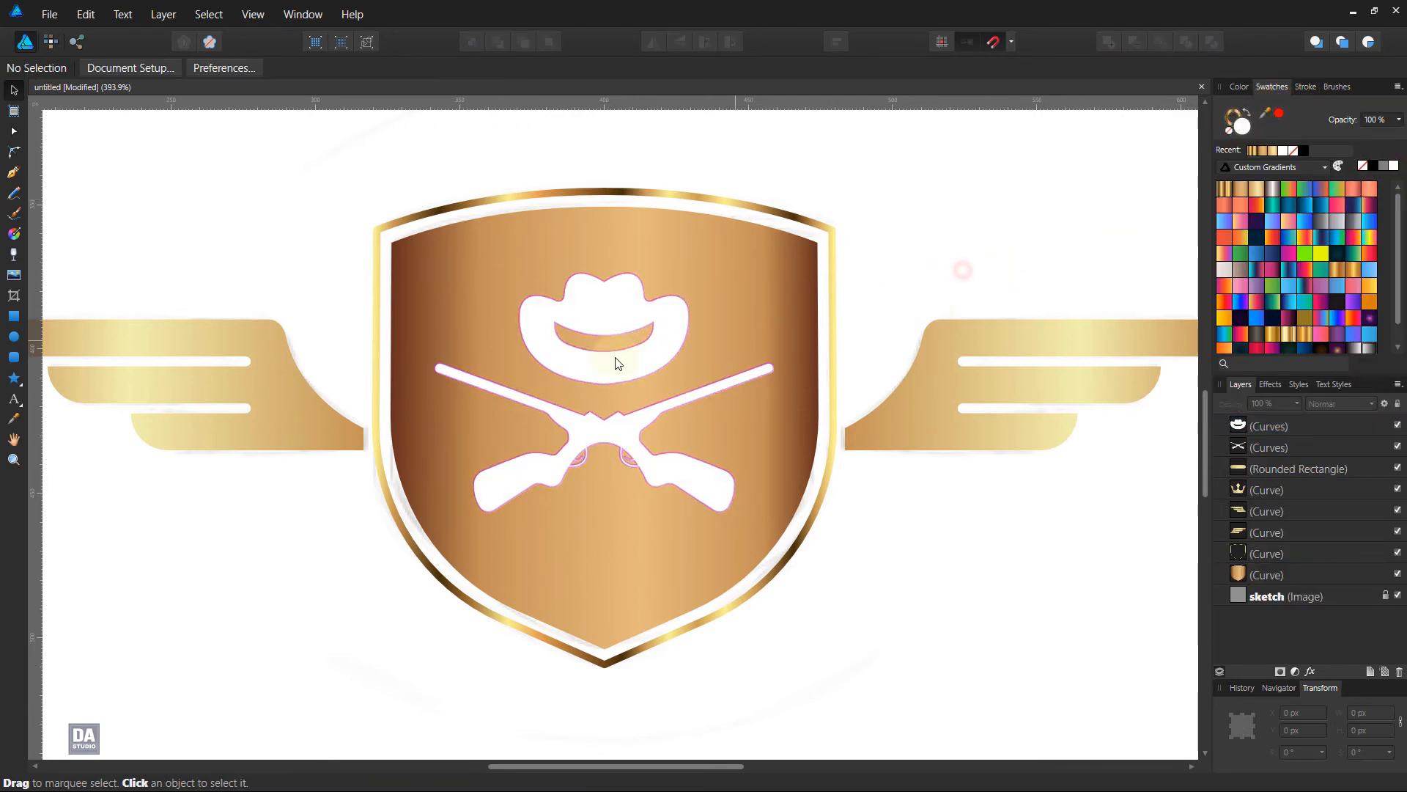
# - Set the strokes of all eight badge shapes to scale with the object, and enlarge the whole badge about its centre
pyautogui.hotkey('ctrl', '0')
pyautogui.scroll(3, 612, 274)
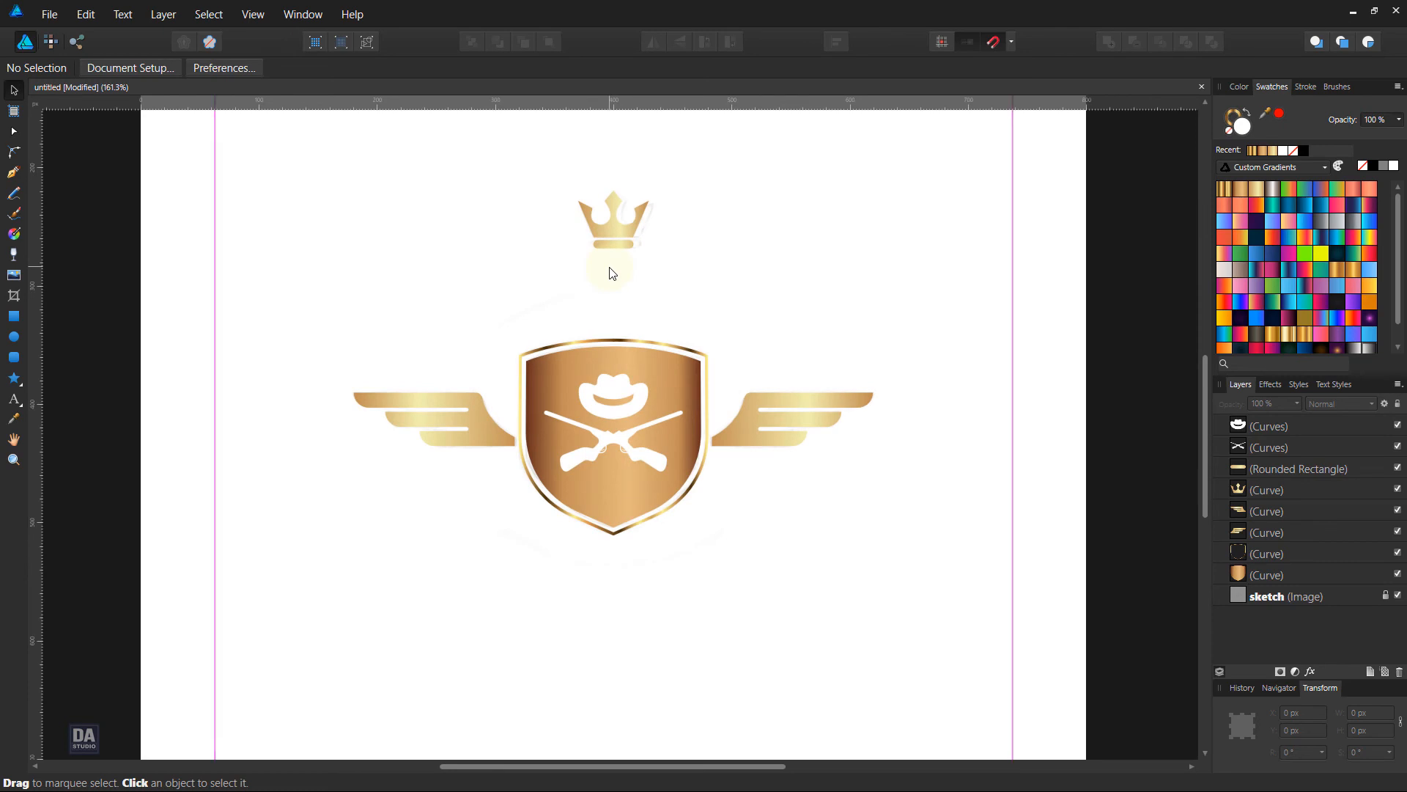
pyautogui.hotkey('ctrl', '0')
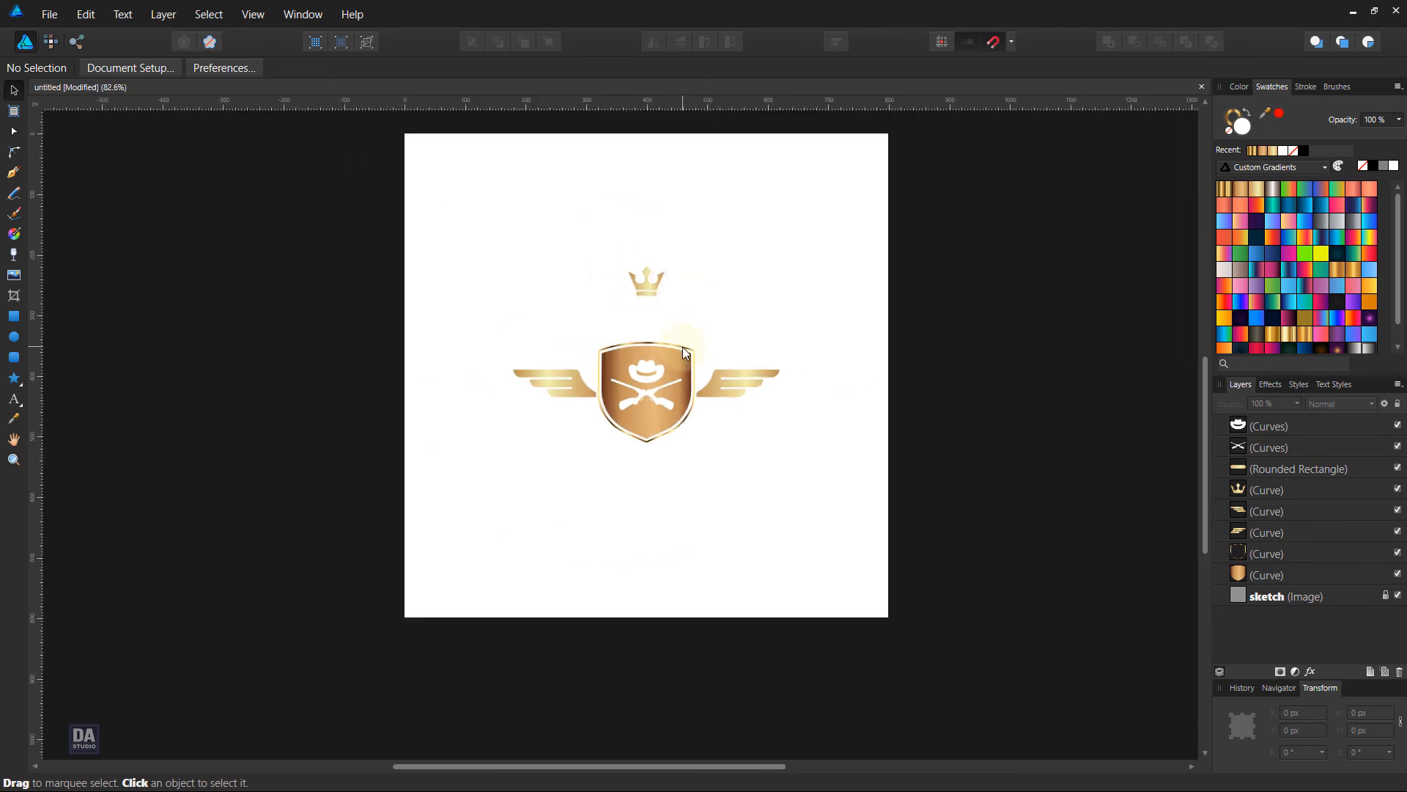
pyautogui.moveTo(430, 207); pyautogui.dragTo(854, 496)
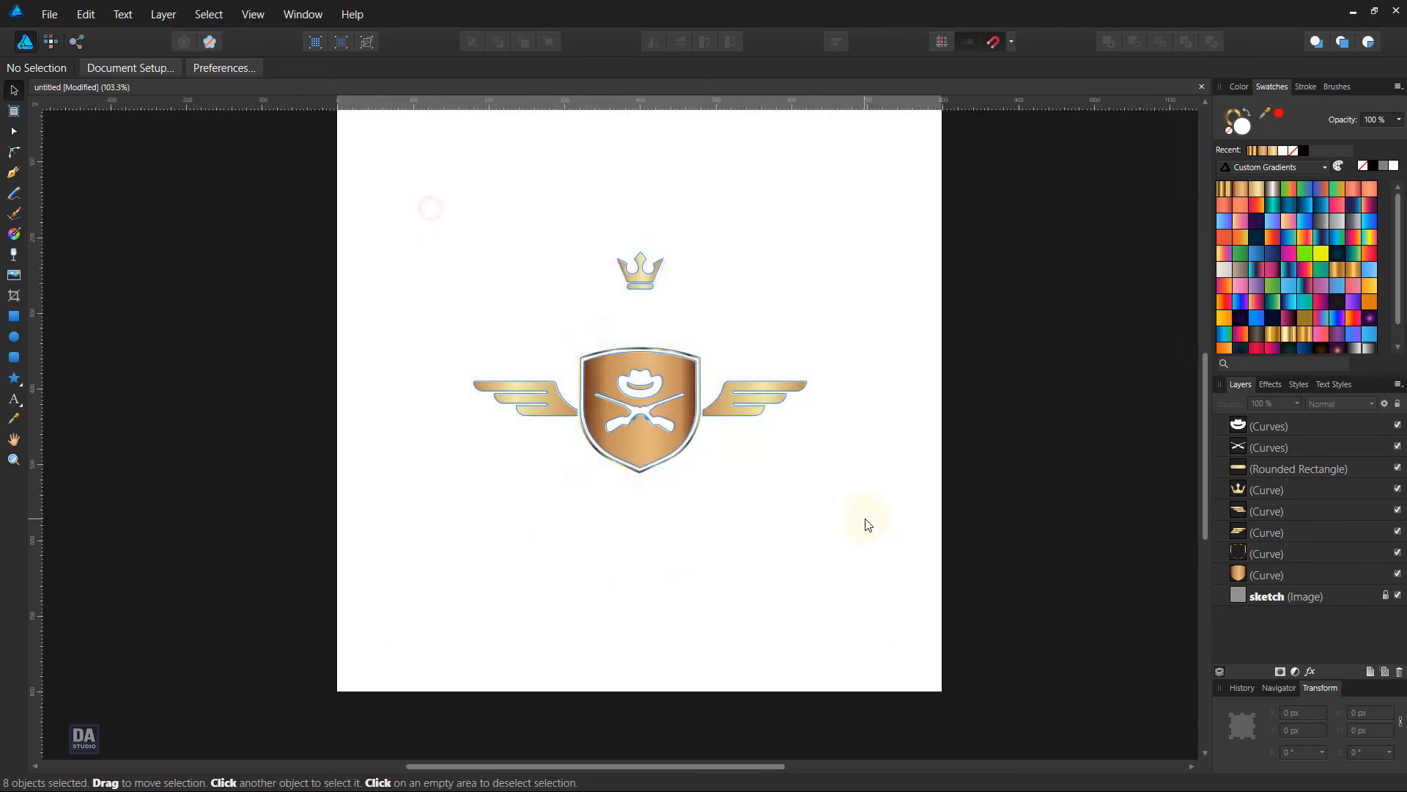
pyautogui.click(1305, 87)
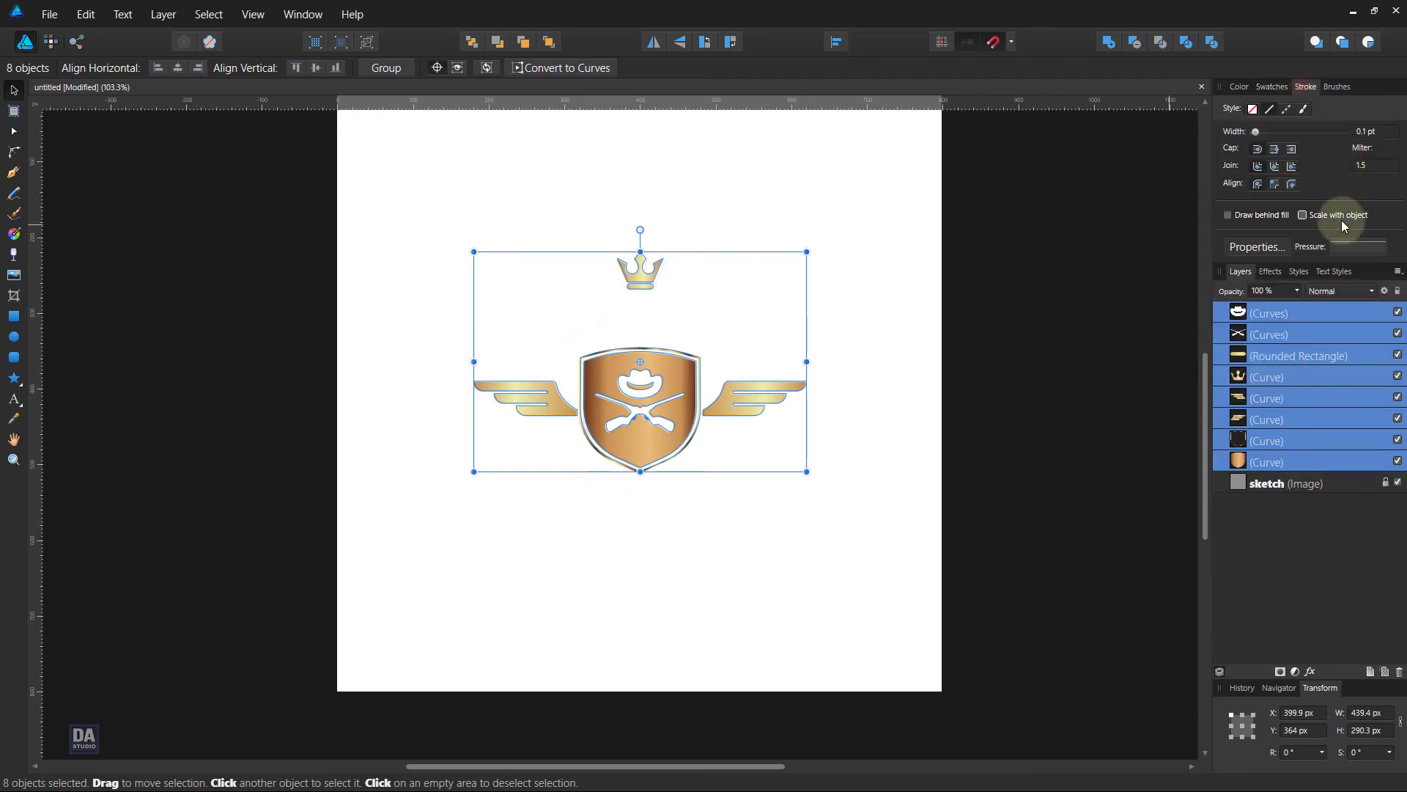
pyautogui.moveTo(806, 470); pyautogui.dragTo(856, 505)
pyautogui.click(890, 545)
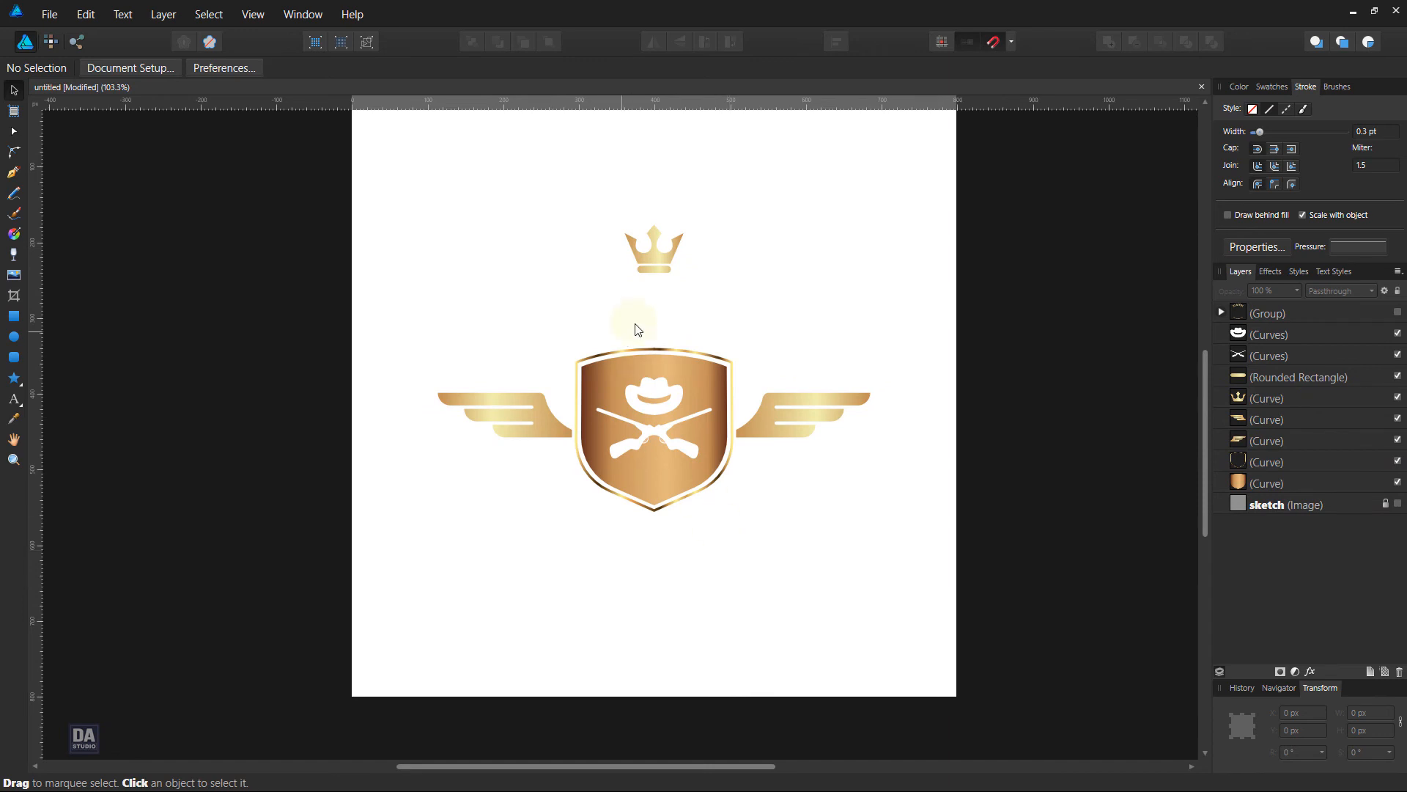
# - Draw a circle about 242 px in diameter, centred horizontally over the upper shield, and remove its fill
pyautogui.scroll(2, 637, 330)
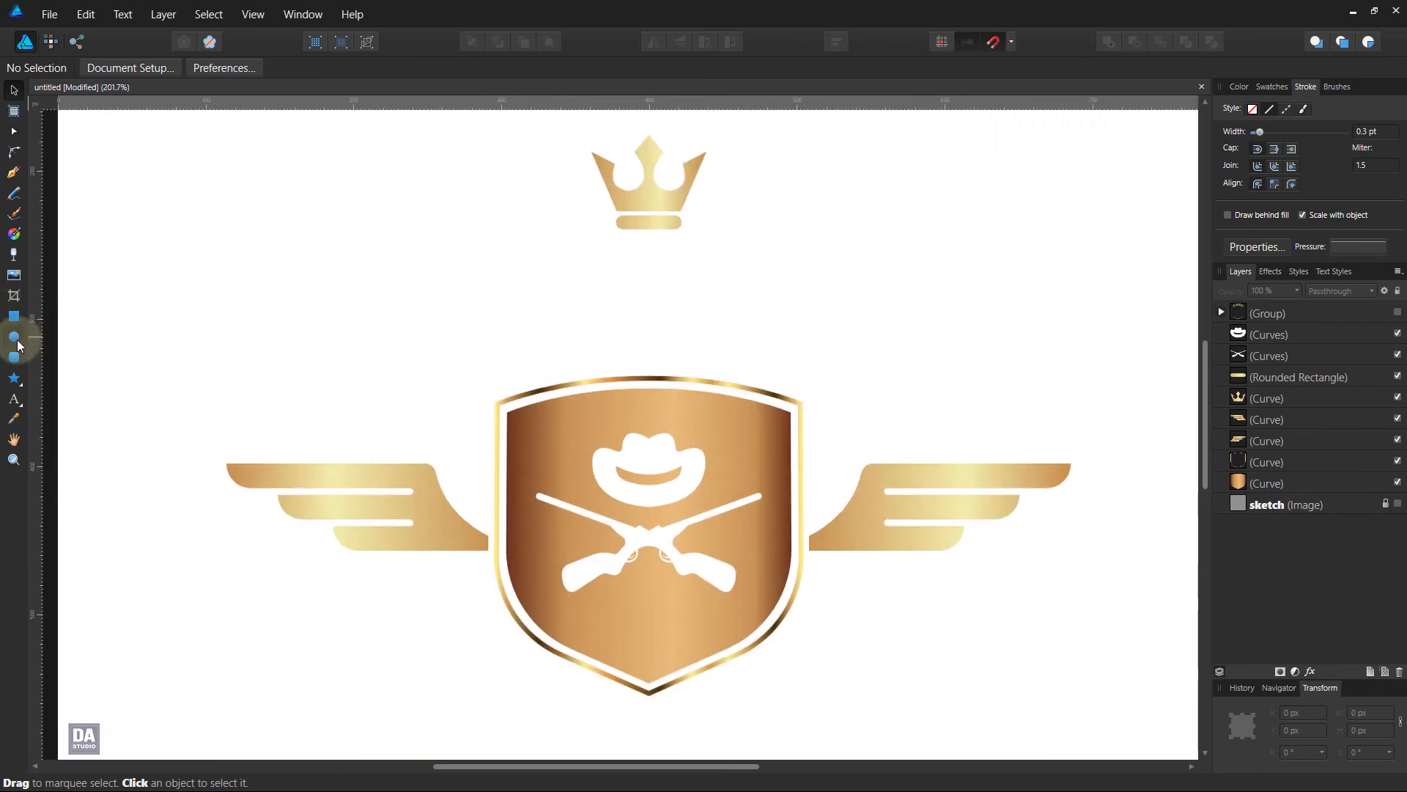
pyautogui.click(14, 337)
pyautogui.moveTo(655, 402)
pyautogui.mouseDown()
pyautogui.moveTo(980, 565)
pyautogui.moveTo(1011, 563)
pyautogui.mouseUp()
pyautogui.click(1271, 86)
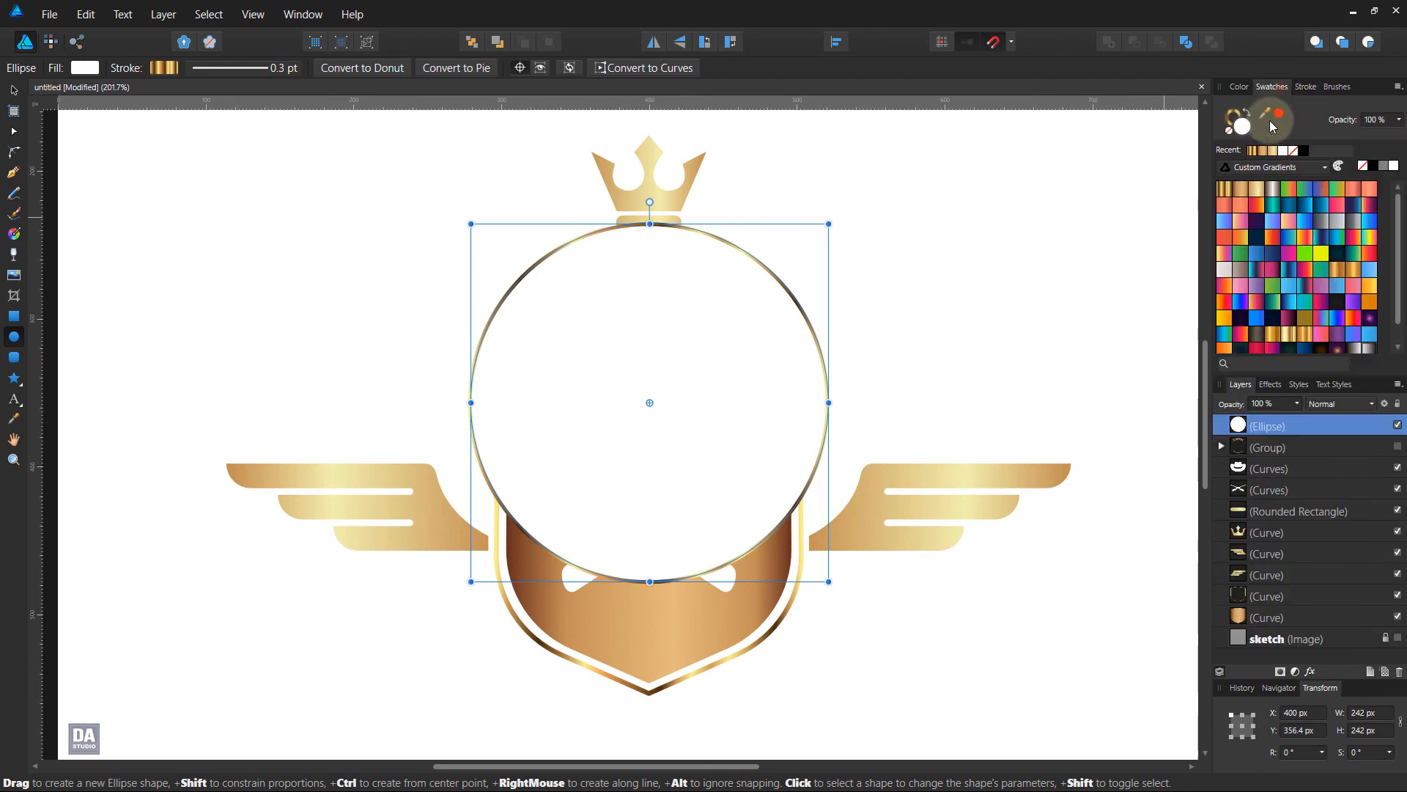
pyautogui.click(1231, 131)
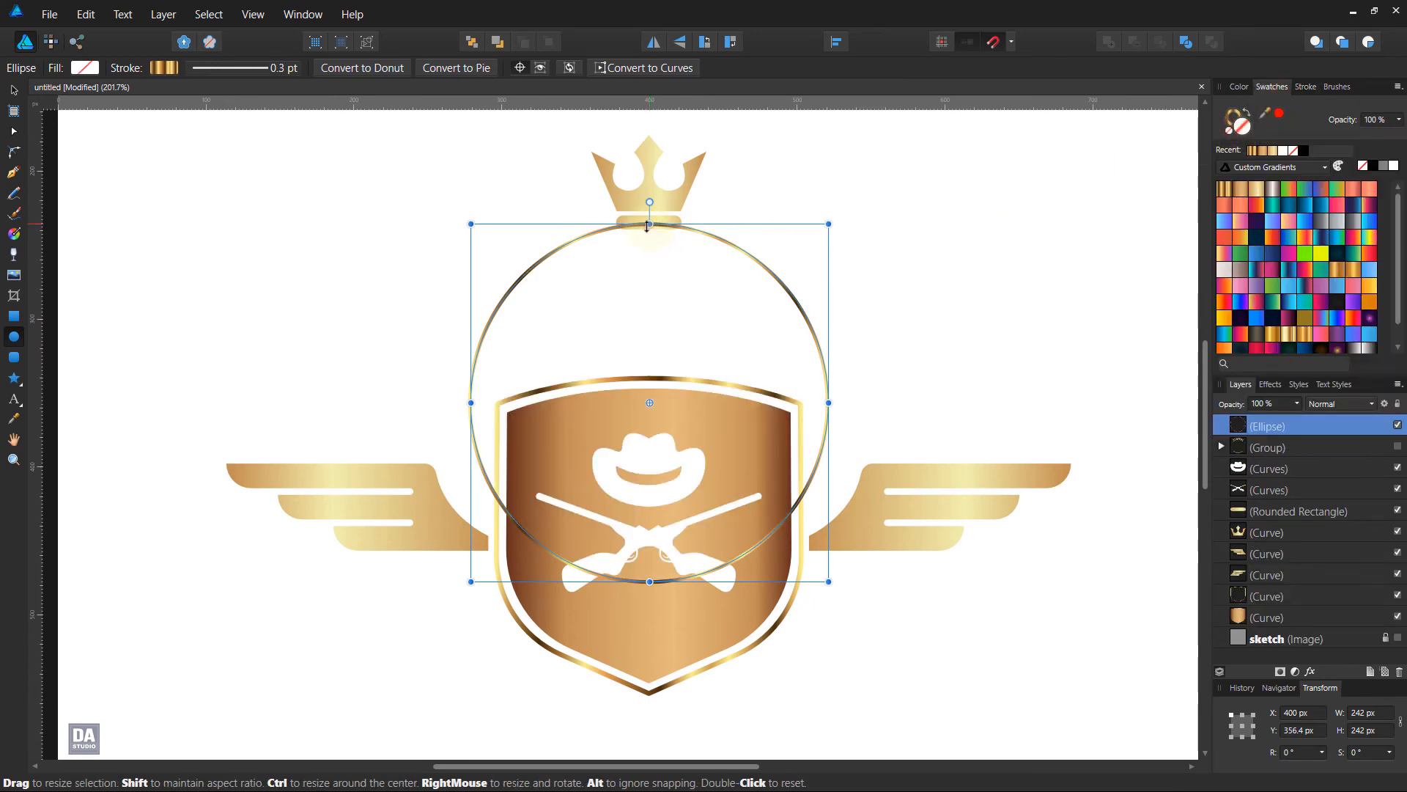
# - Move the circle down to leave space below the crown, and reshape it into an ellipse about 276 px wide and 234 px high
pyautogui.press('v')
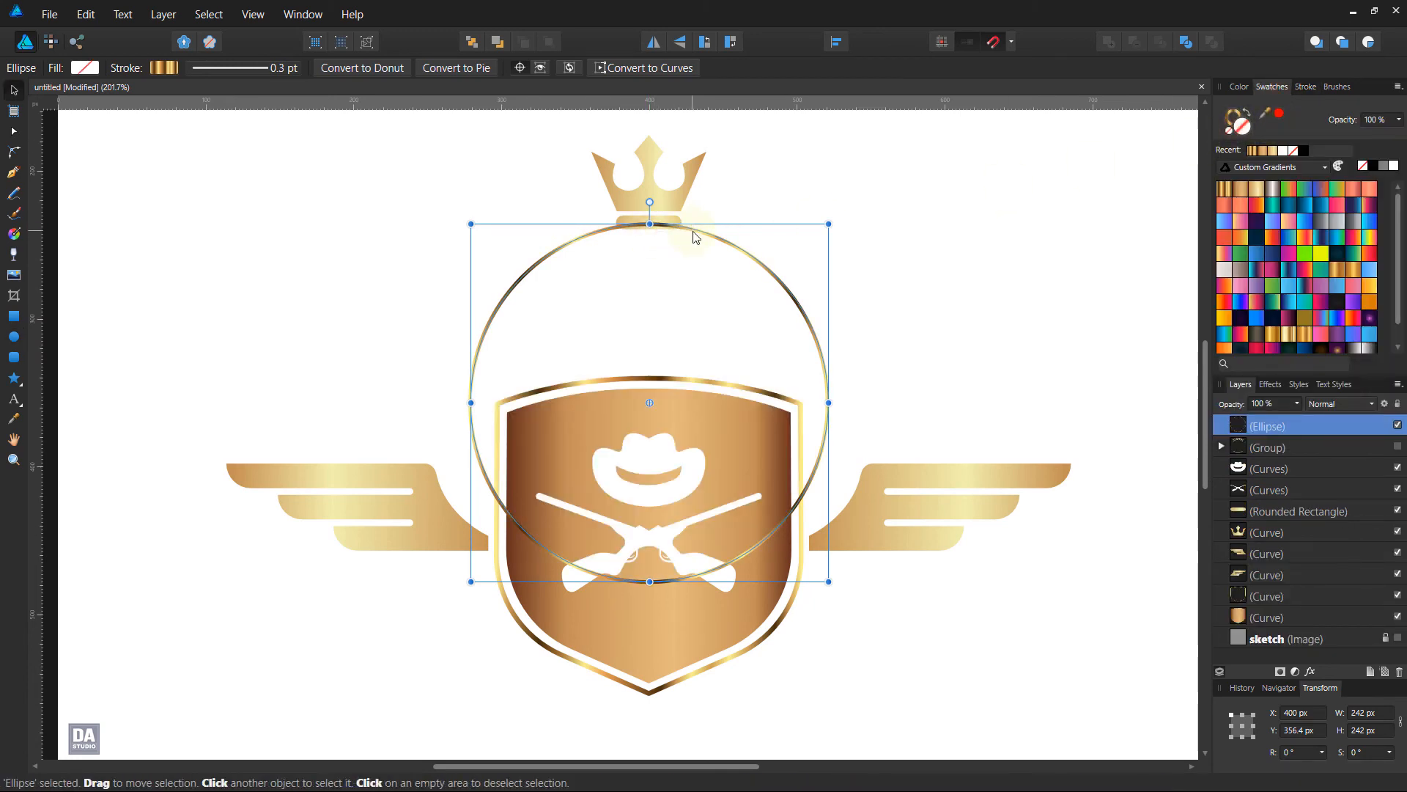
pyautogui.moveTo(693, 231); pyautogui.dragTo(704, 298)
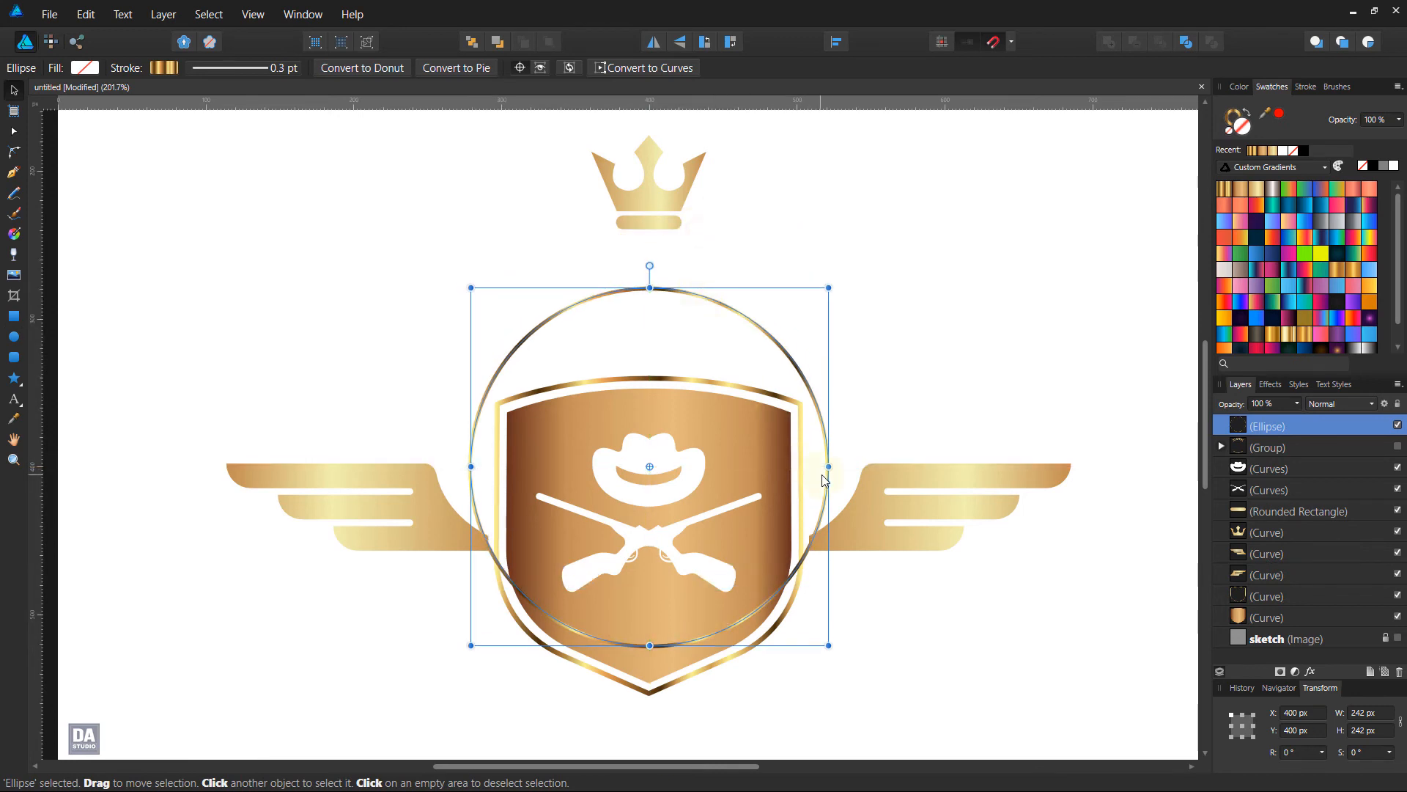
pyautogui.moveTo(827, 468)
pyautogui.mouseDown()
pyautogui.moveTo(874, 466)
pyautogui.moveTo(854, 466)
pyautogui.mouseUp()
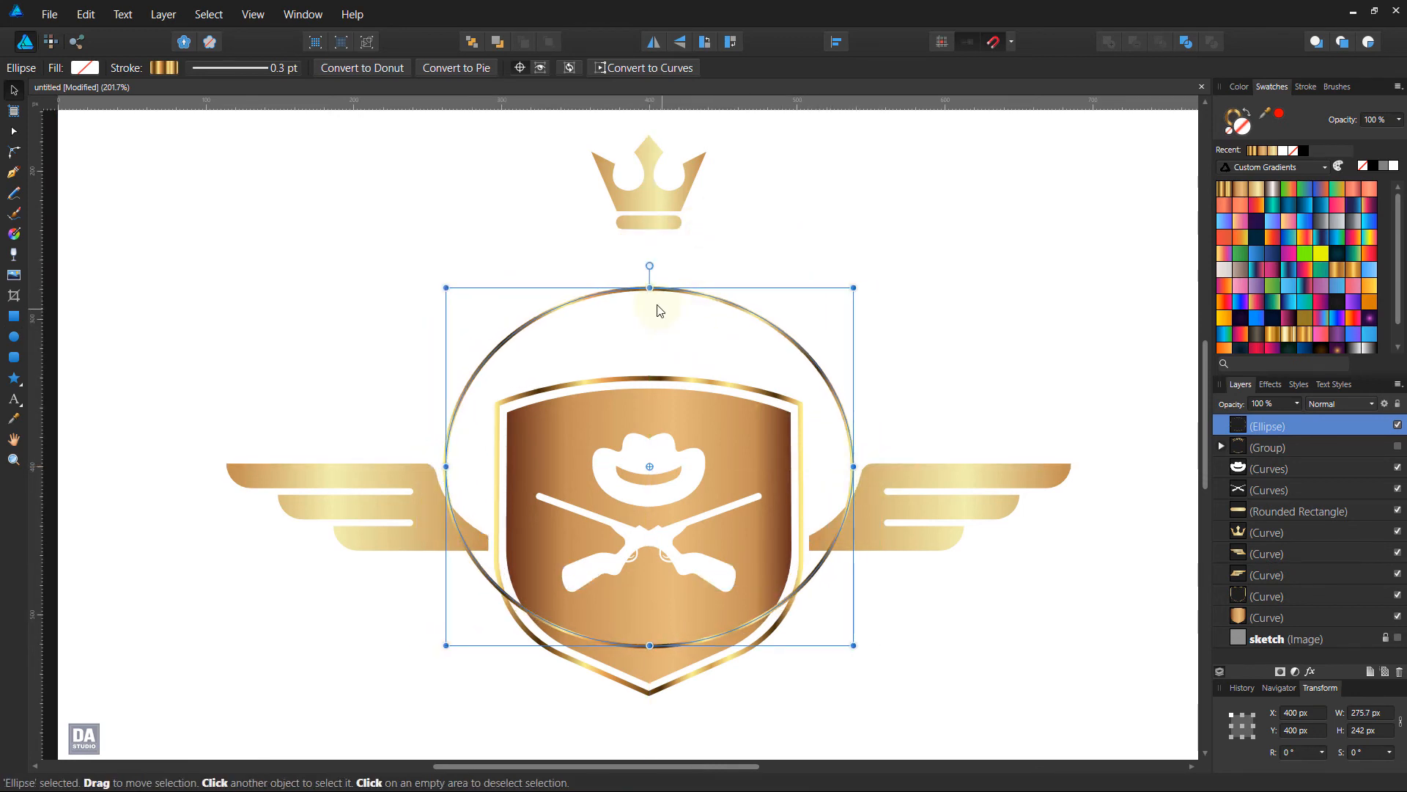
pyautogui.moveTo(649, 288); pyautogui.dragTo(649, 299)
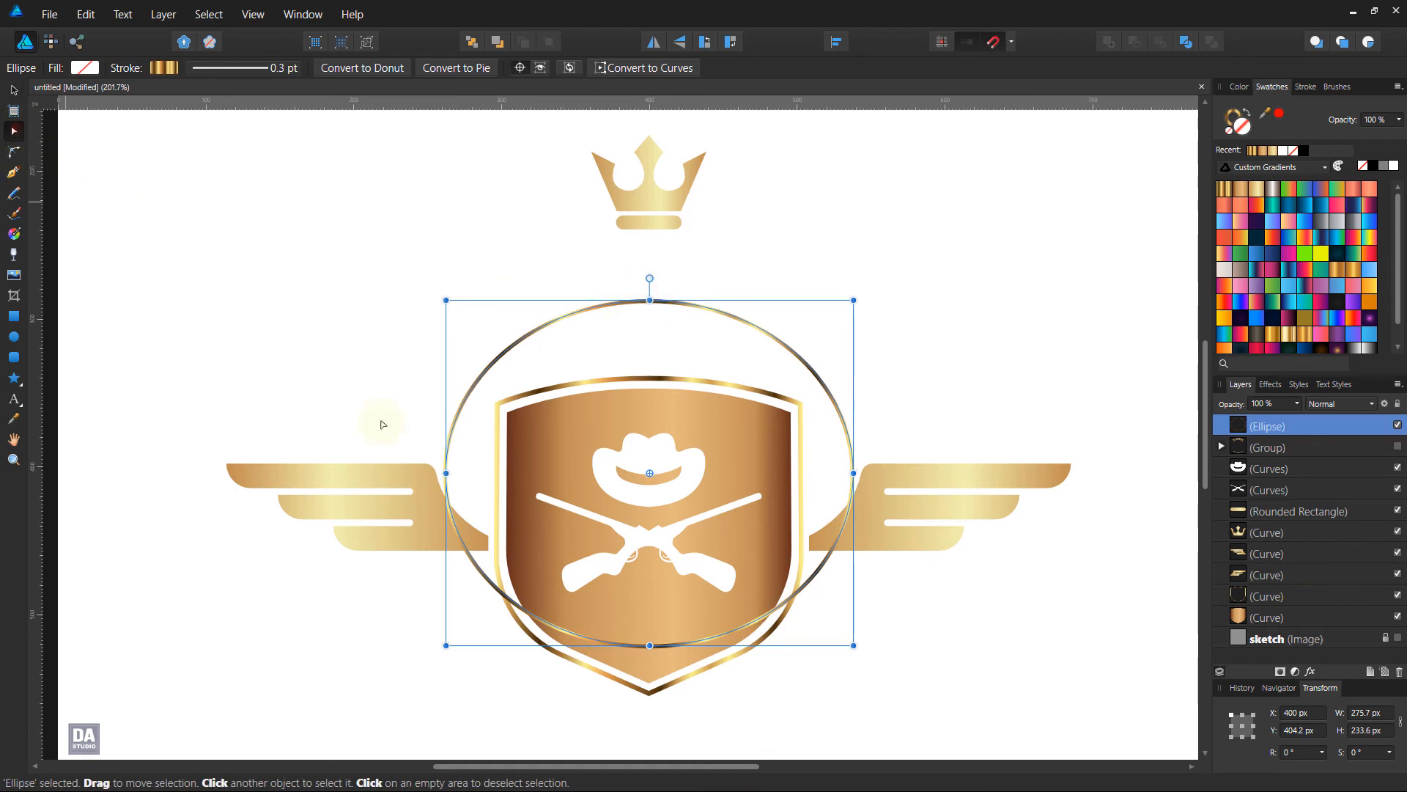
# - Convert the ellipse to curves, break it at its two side nodes, and delete the lower half so only the upper arc remains
pyautogui.click(607, 67)
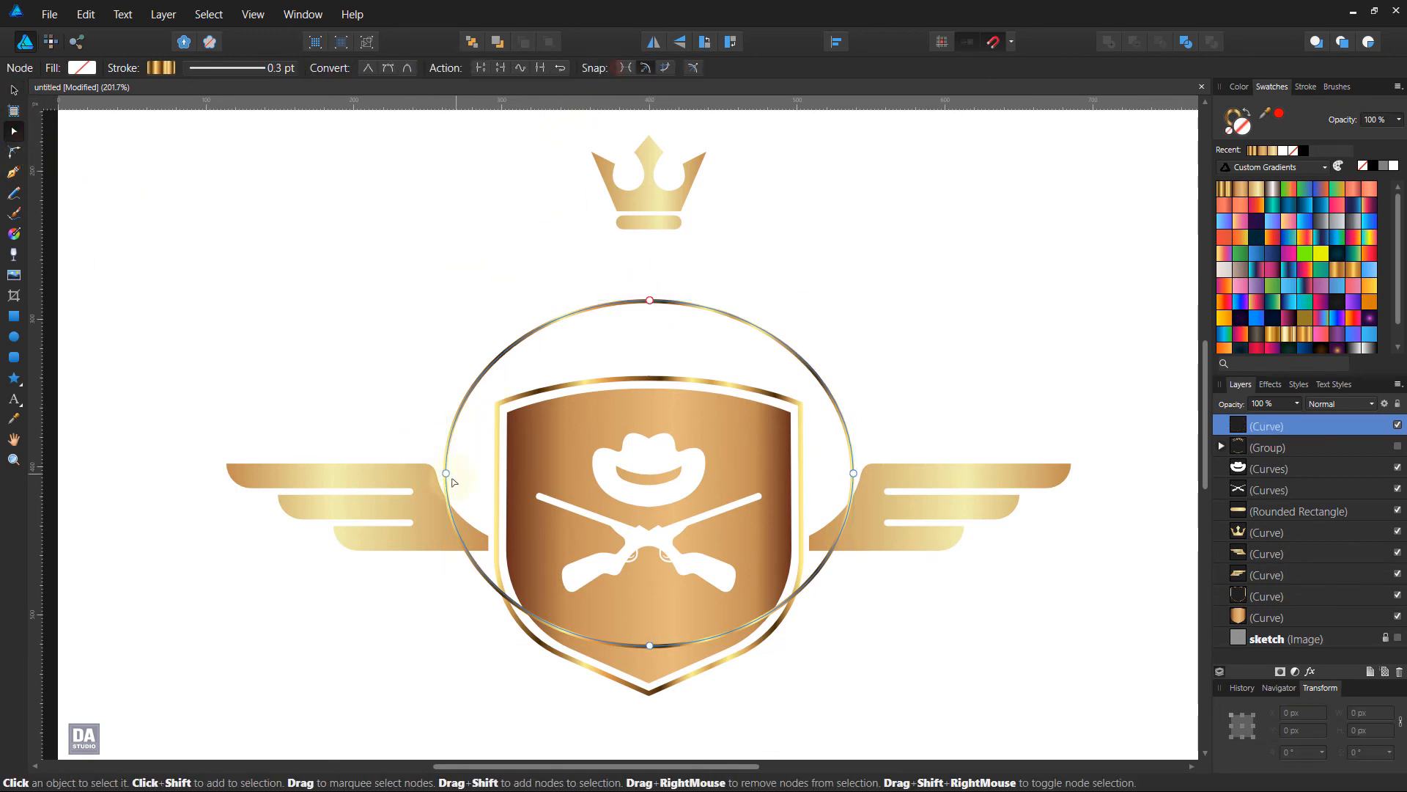
pyautogui.click(447, 473)
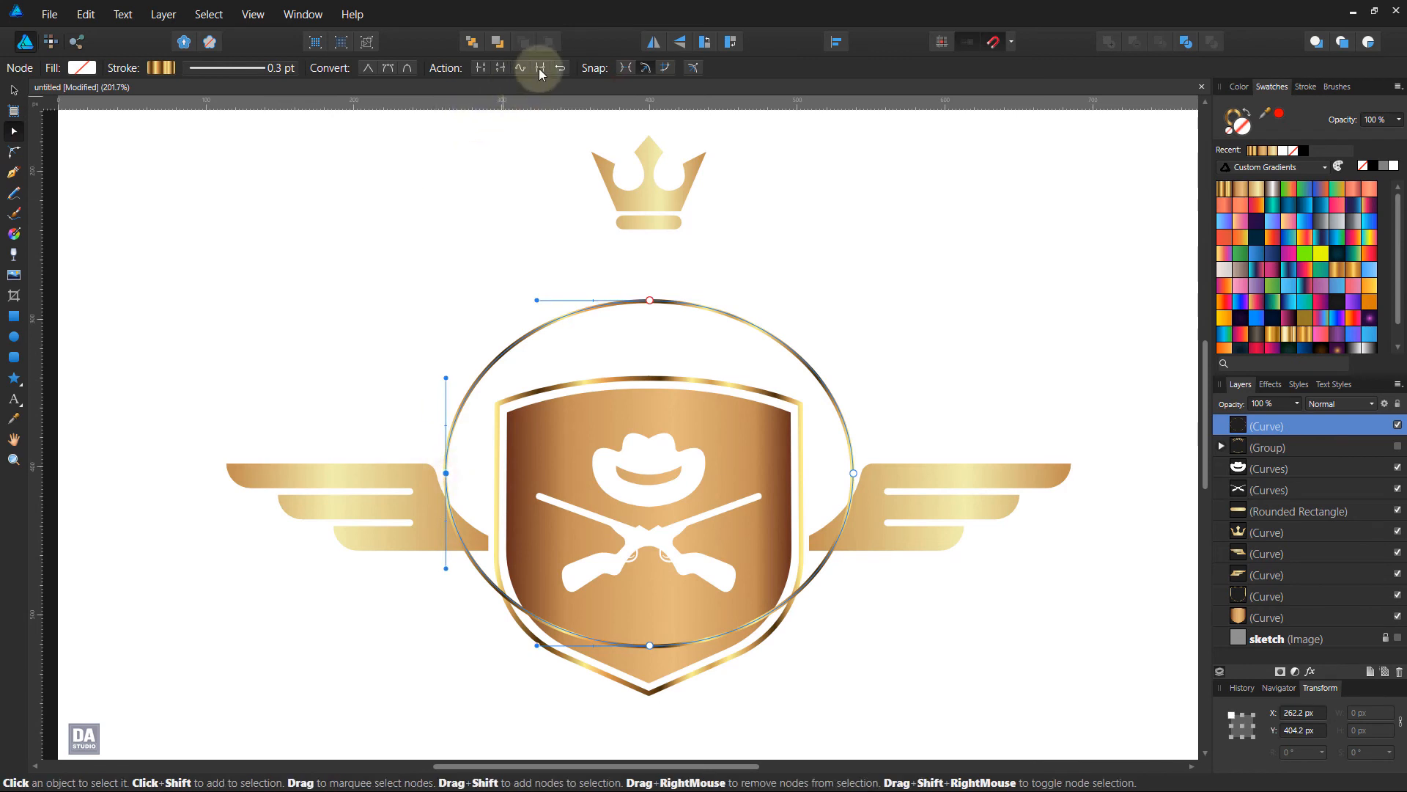
pyautogui.click(481, 68)
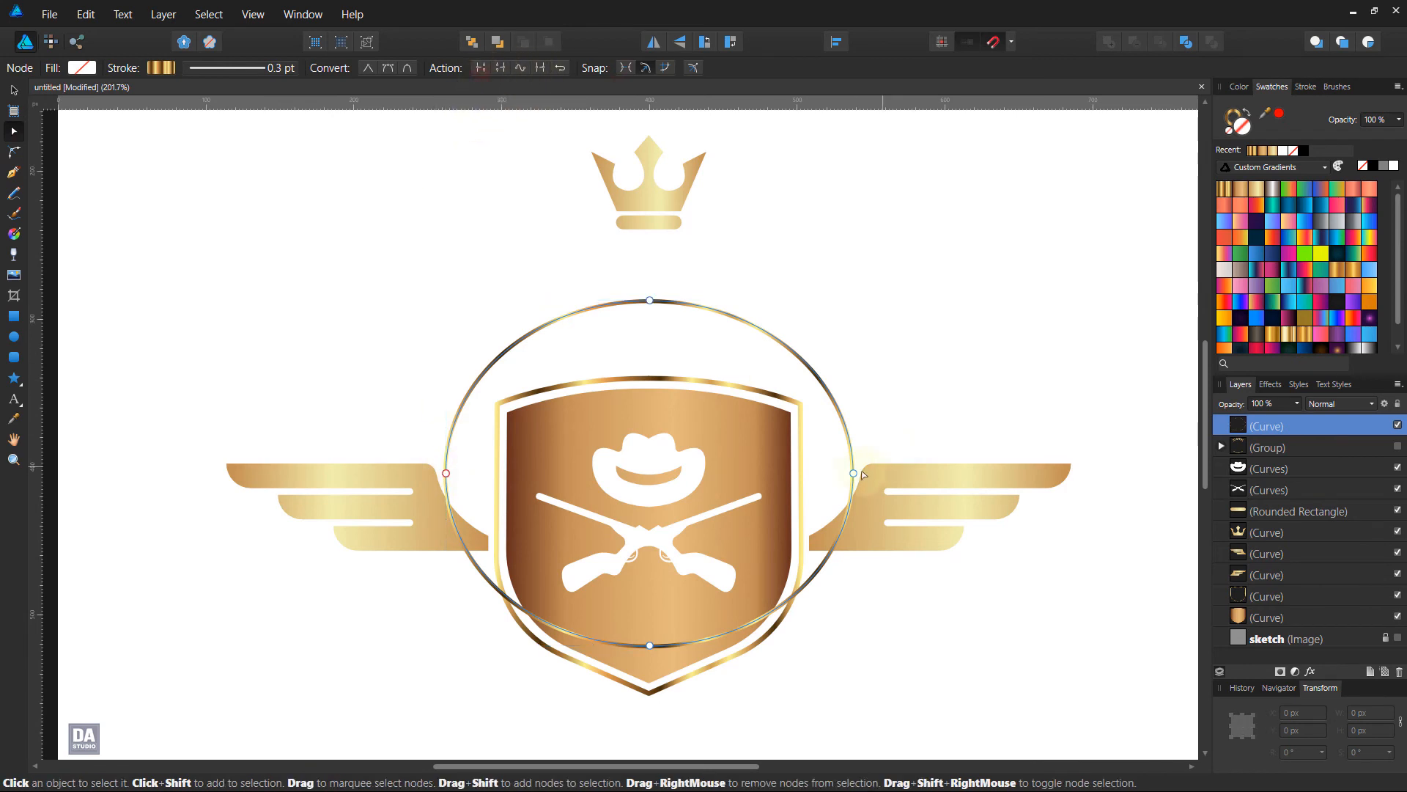
pyautogui.click(481, 68)
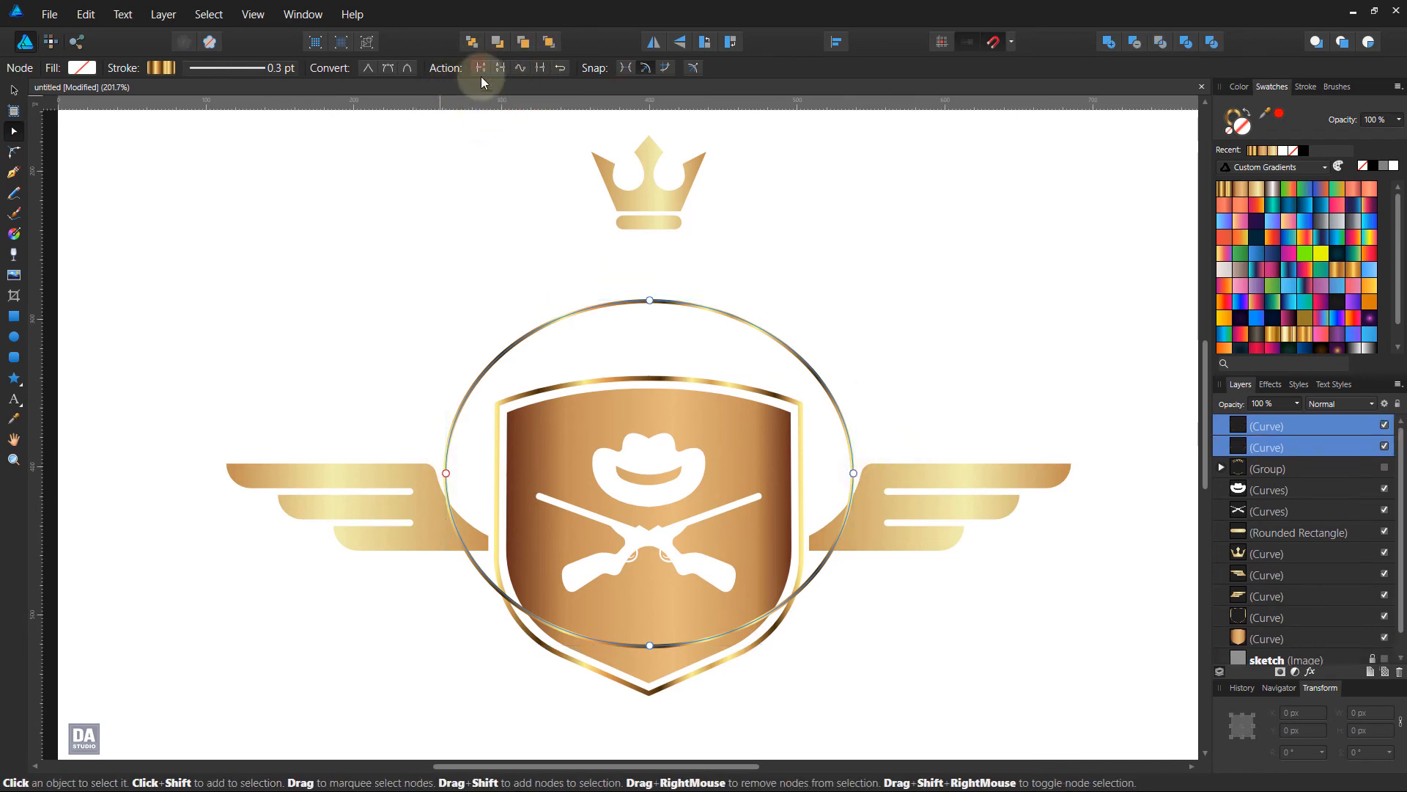
pyautogui.click(14, 92)
pyautogui.click(428, 659)
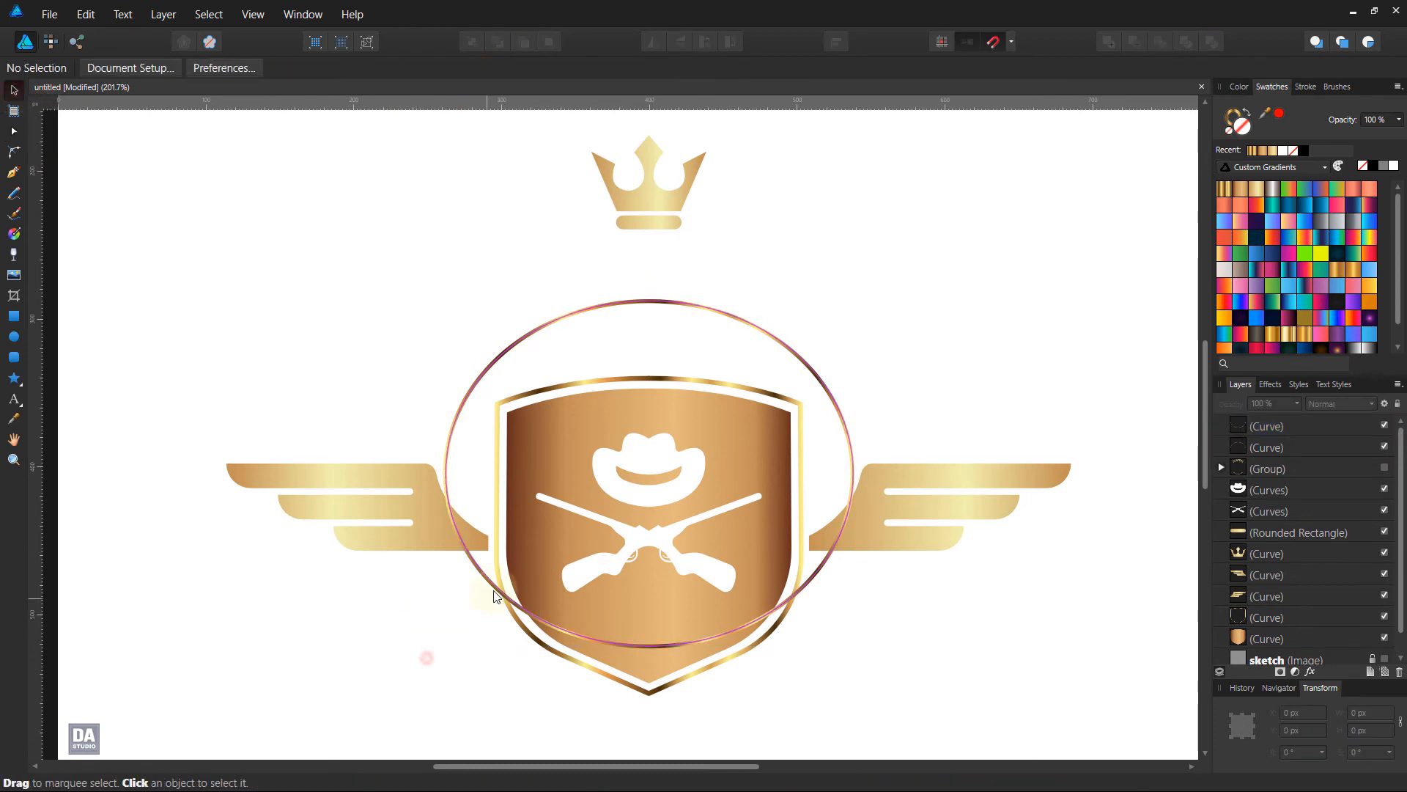
pyautogui.click(496, 588)
pyautogui.press('Delete')
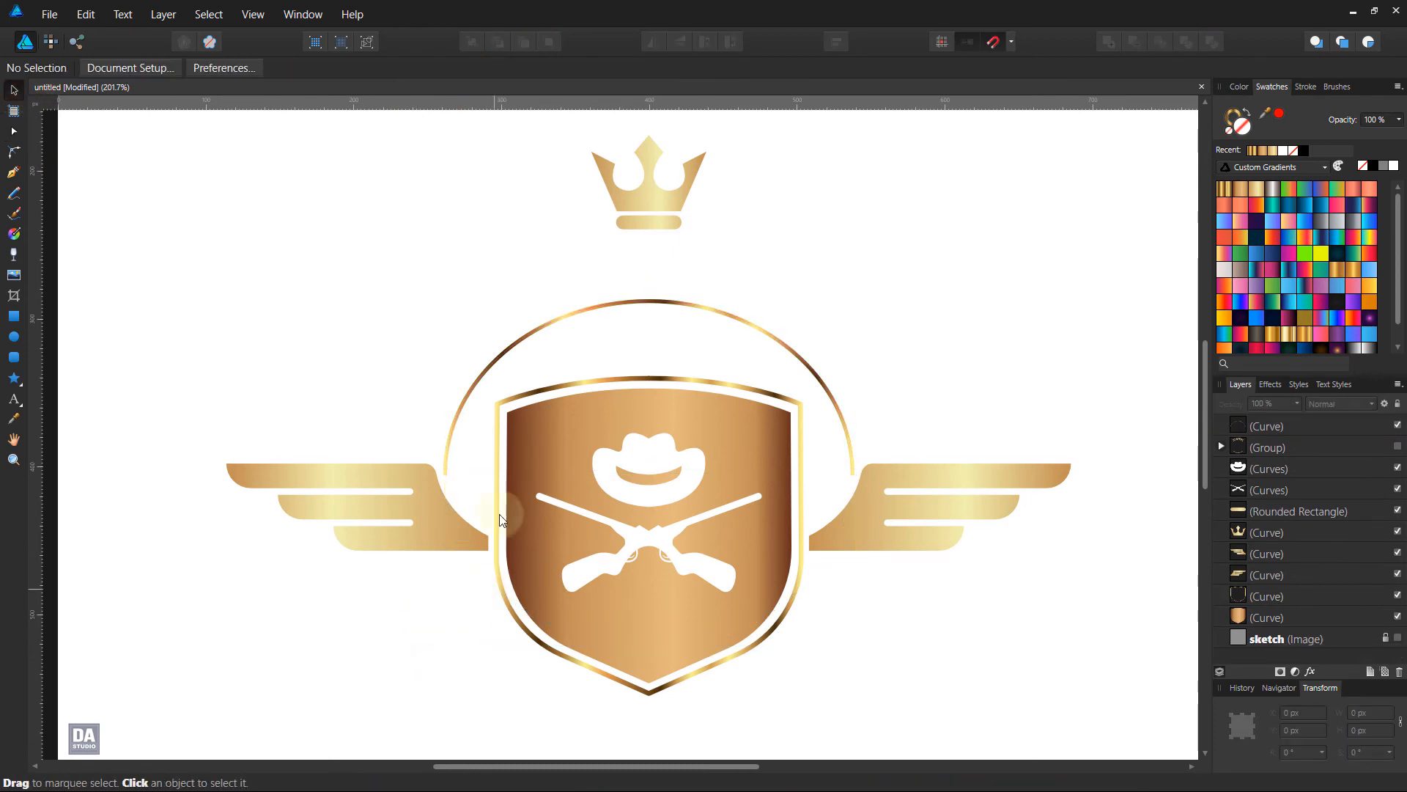
# - Turn the upper arc into a text path and enter the text "HUNTERS" along it
pyautogui.click(505, 350)
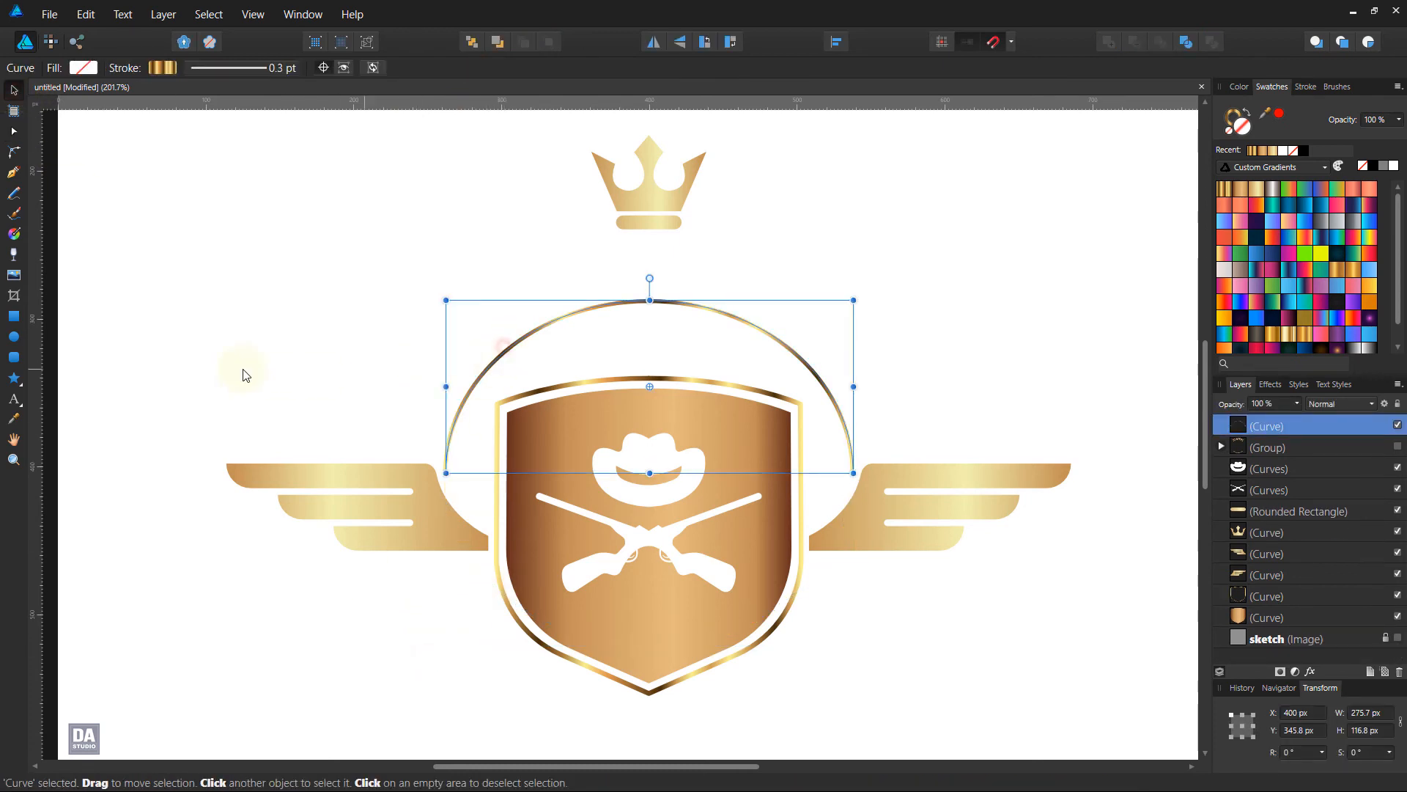
pyautogui.click(14, 399)
pyautogui.click(450, 433)
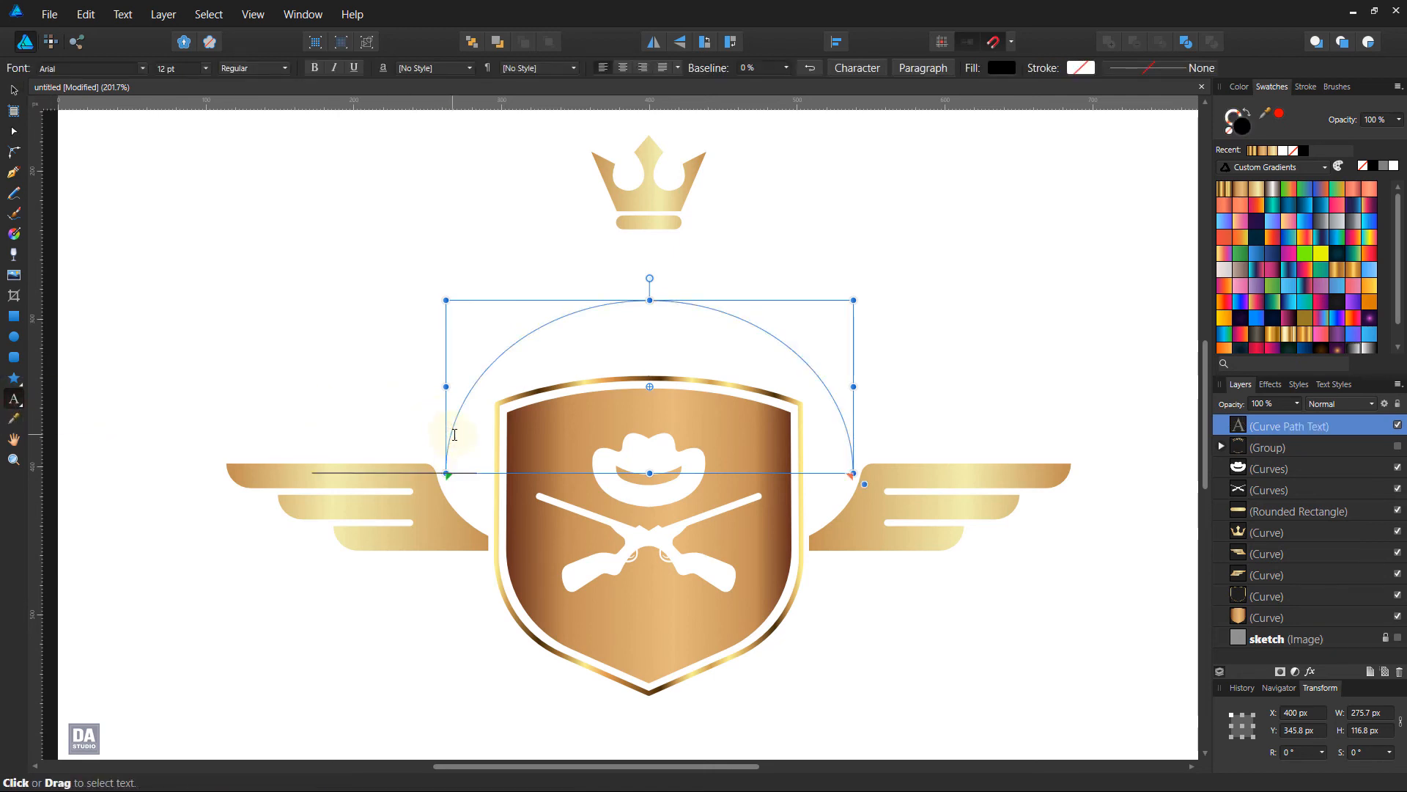
pyautogui.write('HUNTERS')
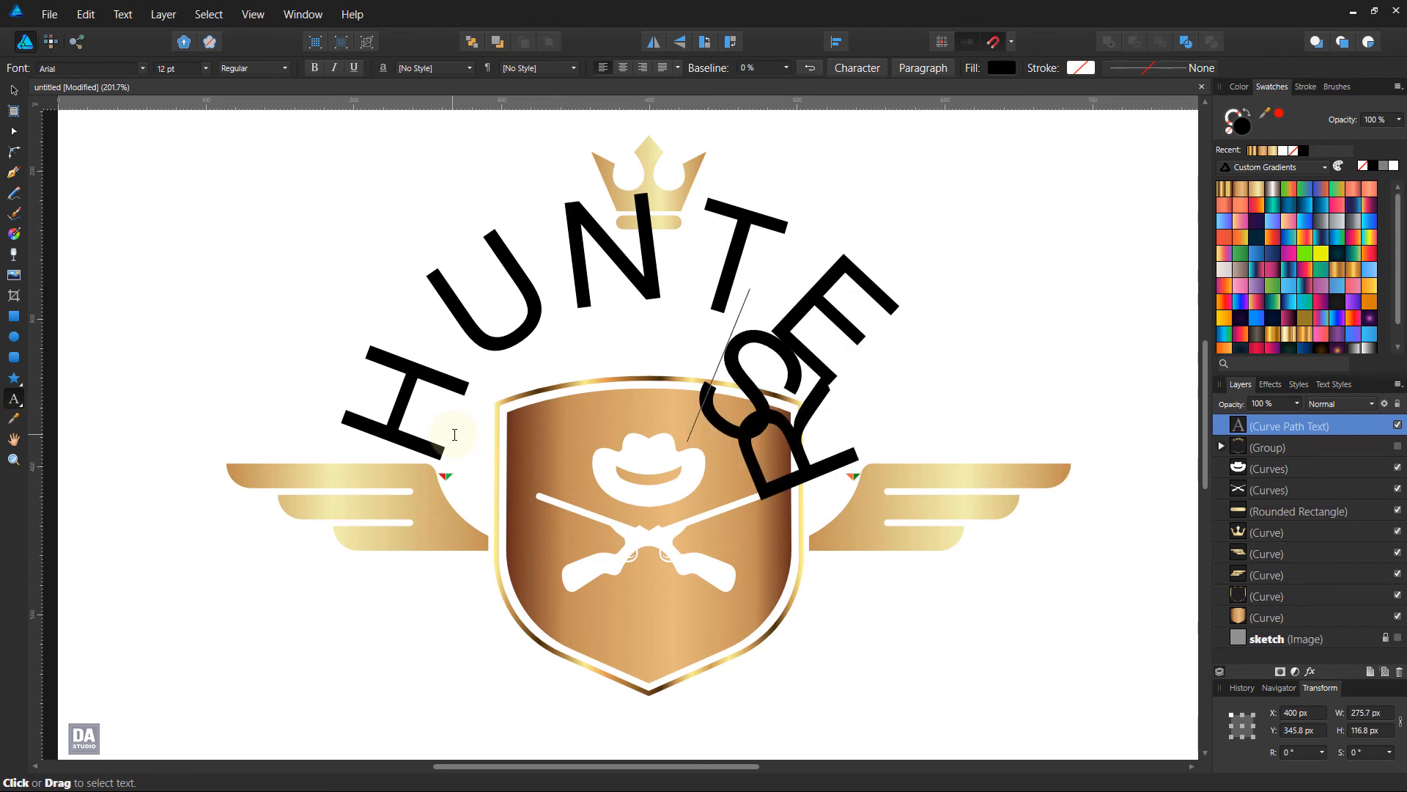
pyautogui.press('Escape')
# - Set the curved text's size to 8 pt and centre-align it on the arc
pyautogui.click(14, 89)
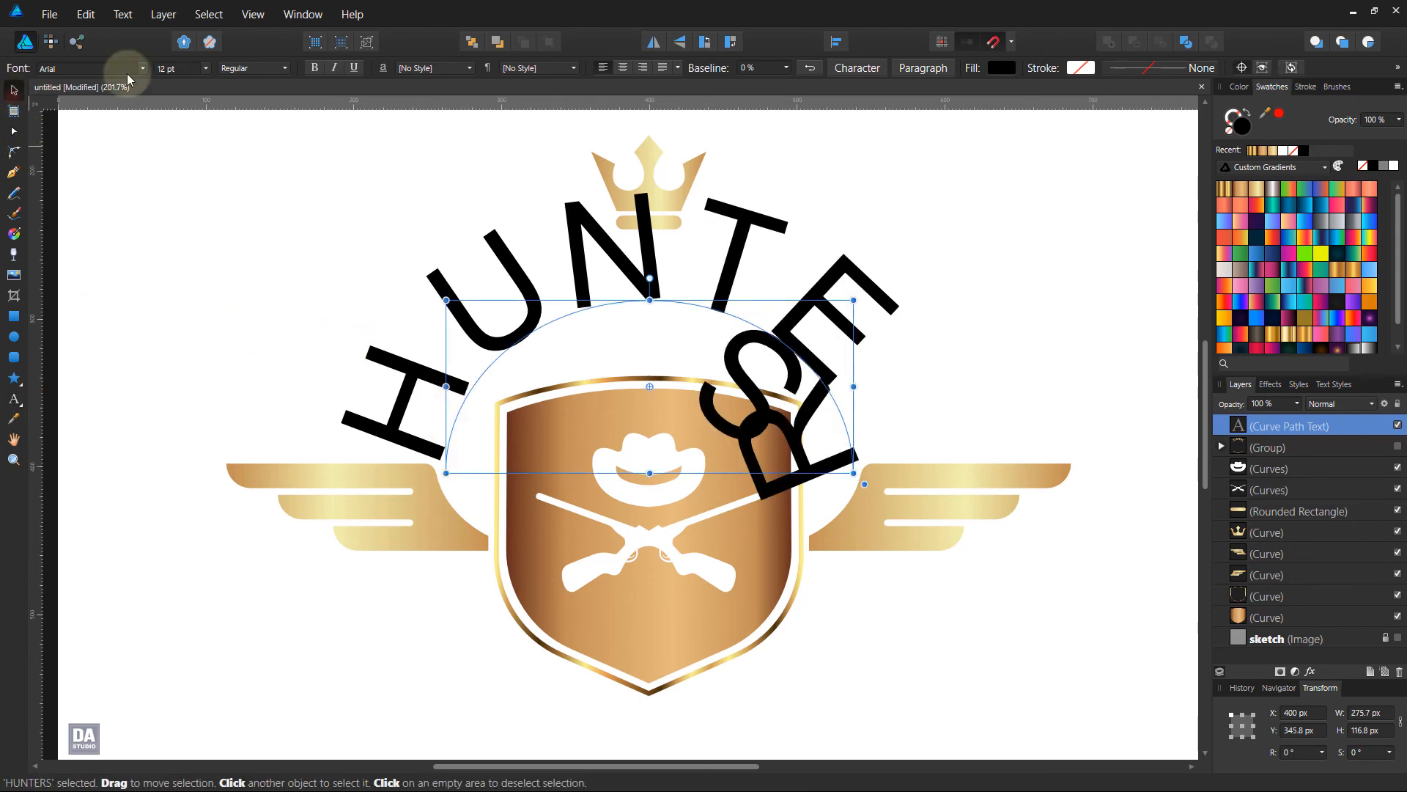
pyautogui.scroll(-4, 171, 69)
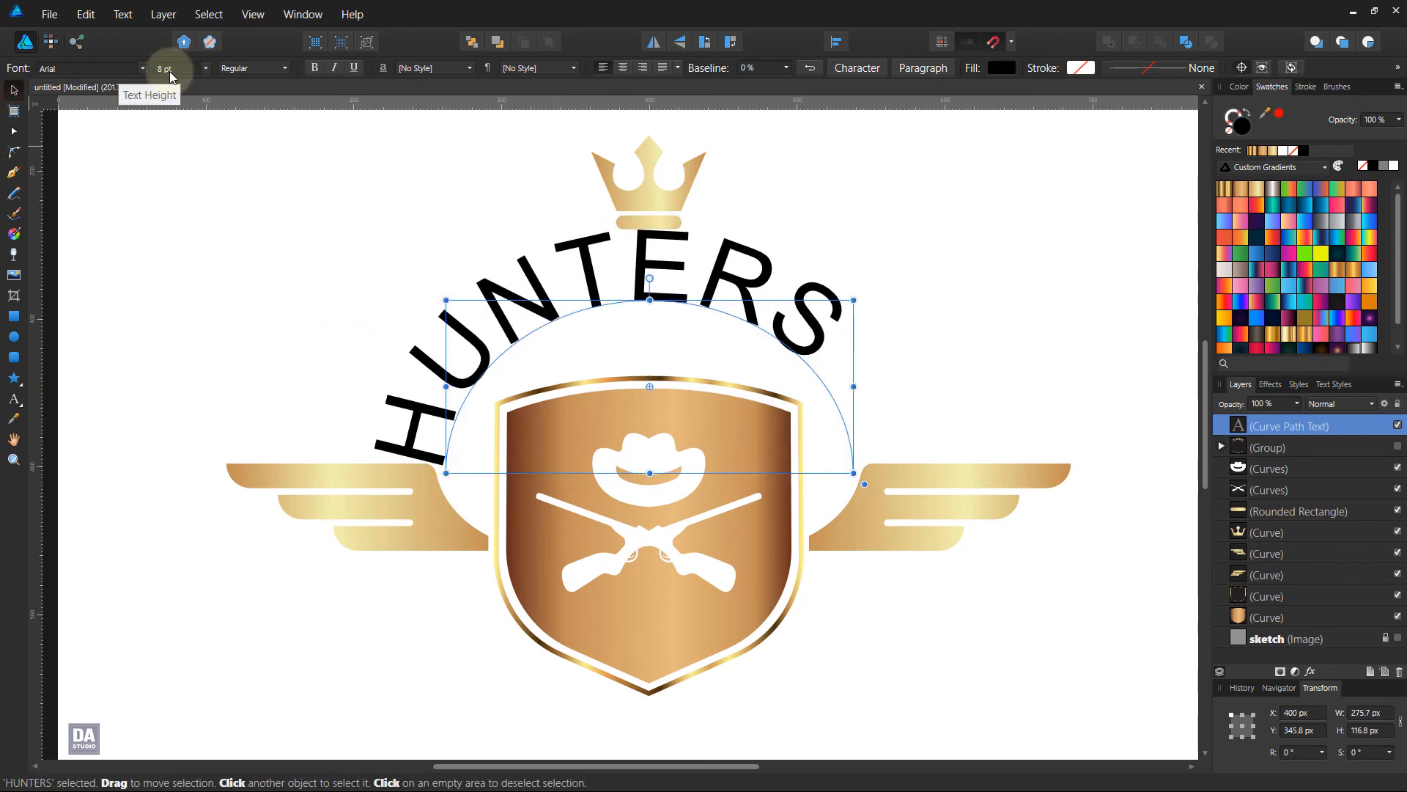
pyautogui.click(624, 68)
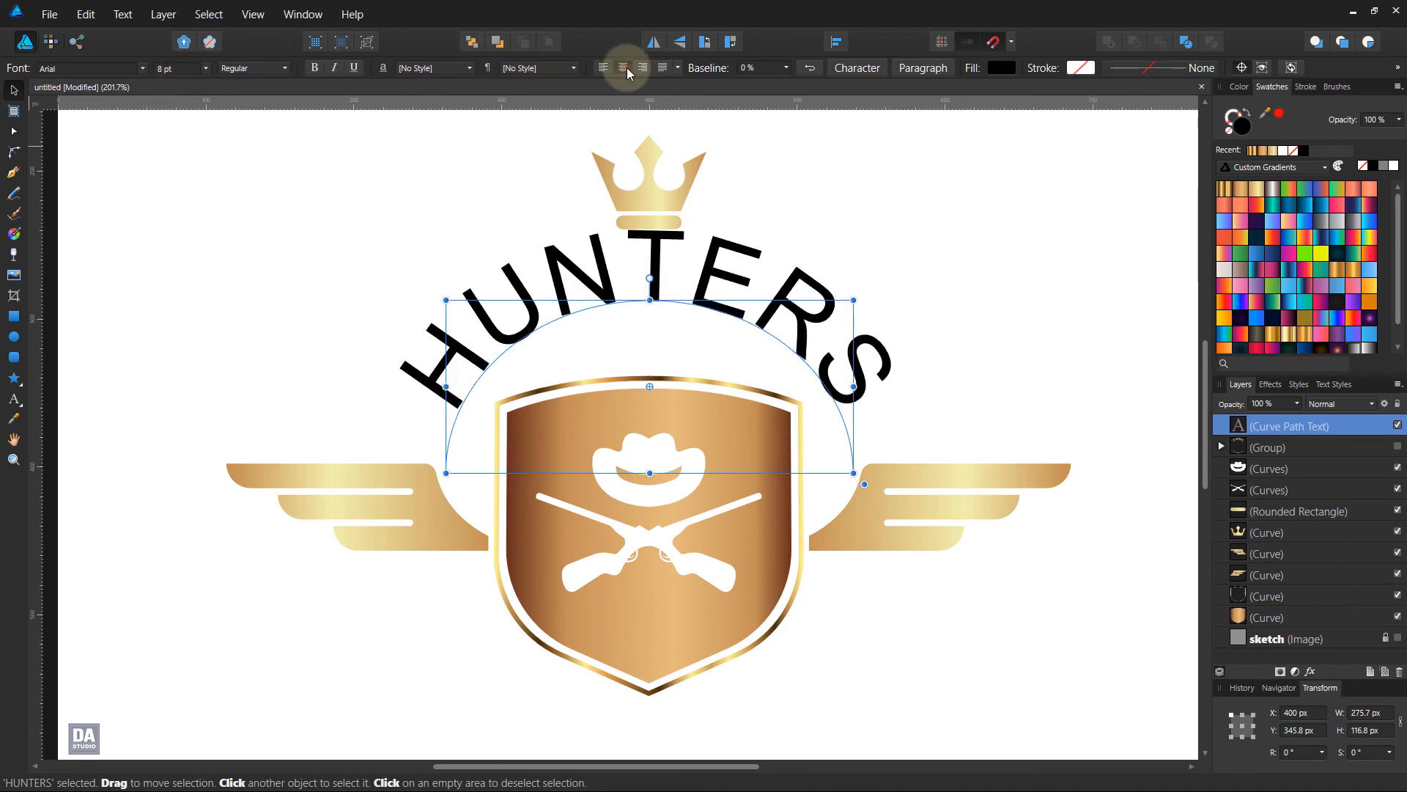
# - Change the curved text's font to Hagin Caps Medium and its size to 7 pt
pyautogui.click(122, 69)
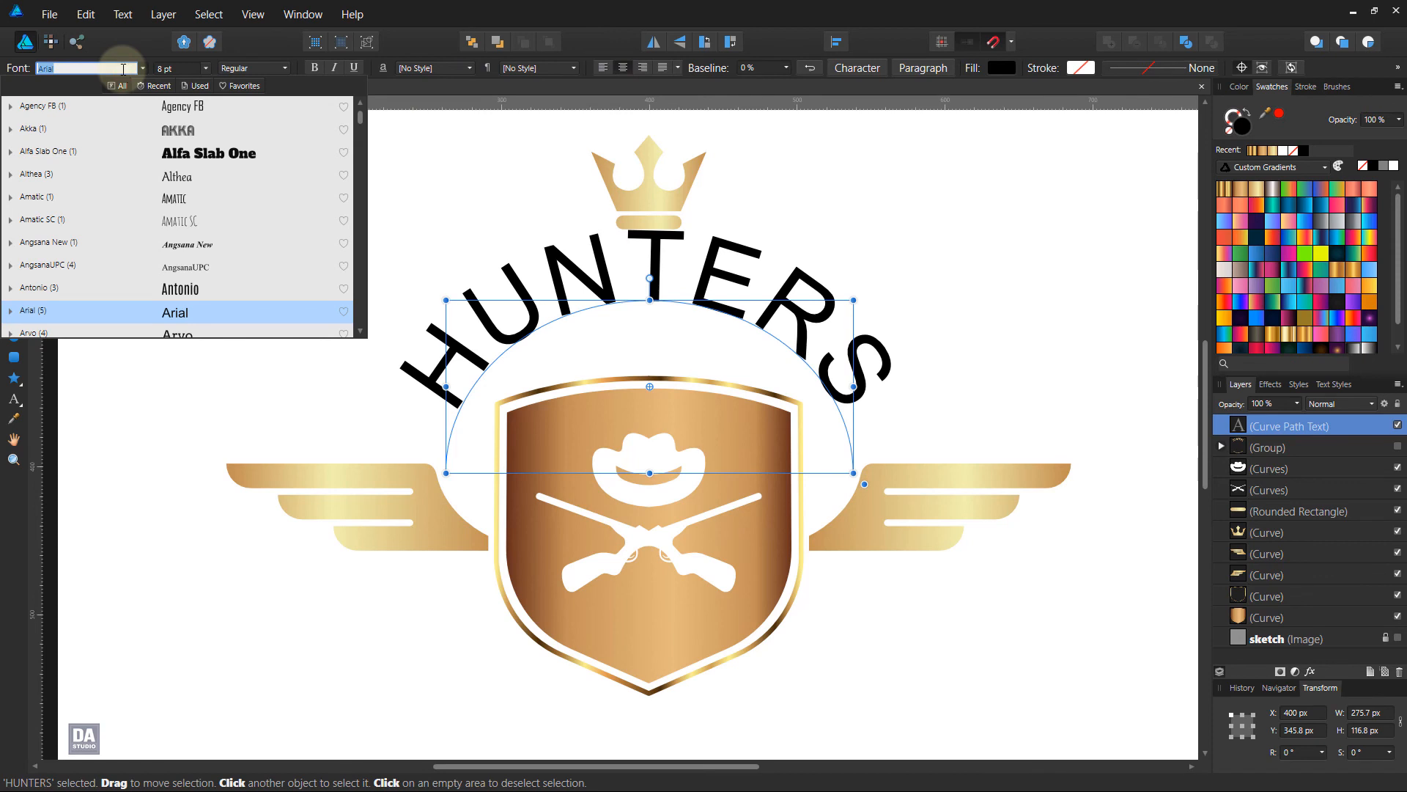
pyautogui.scroll(-10, 139, 110)
pyautogui.write('hag')
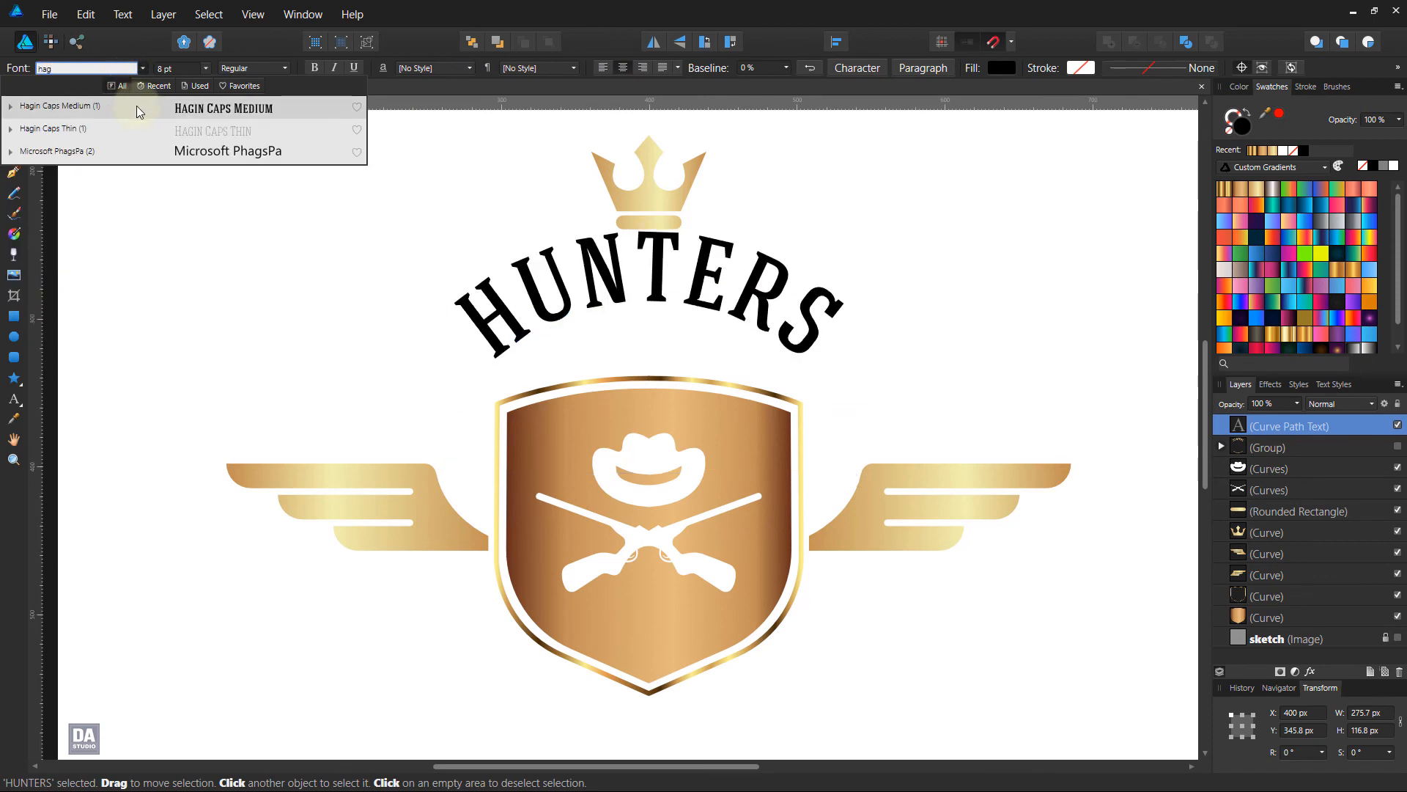
pyautogui.click(139, 110)
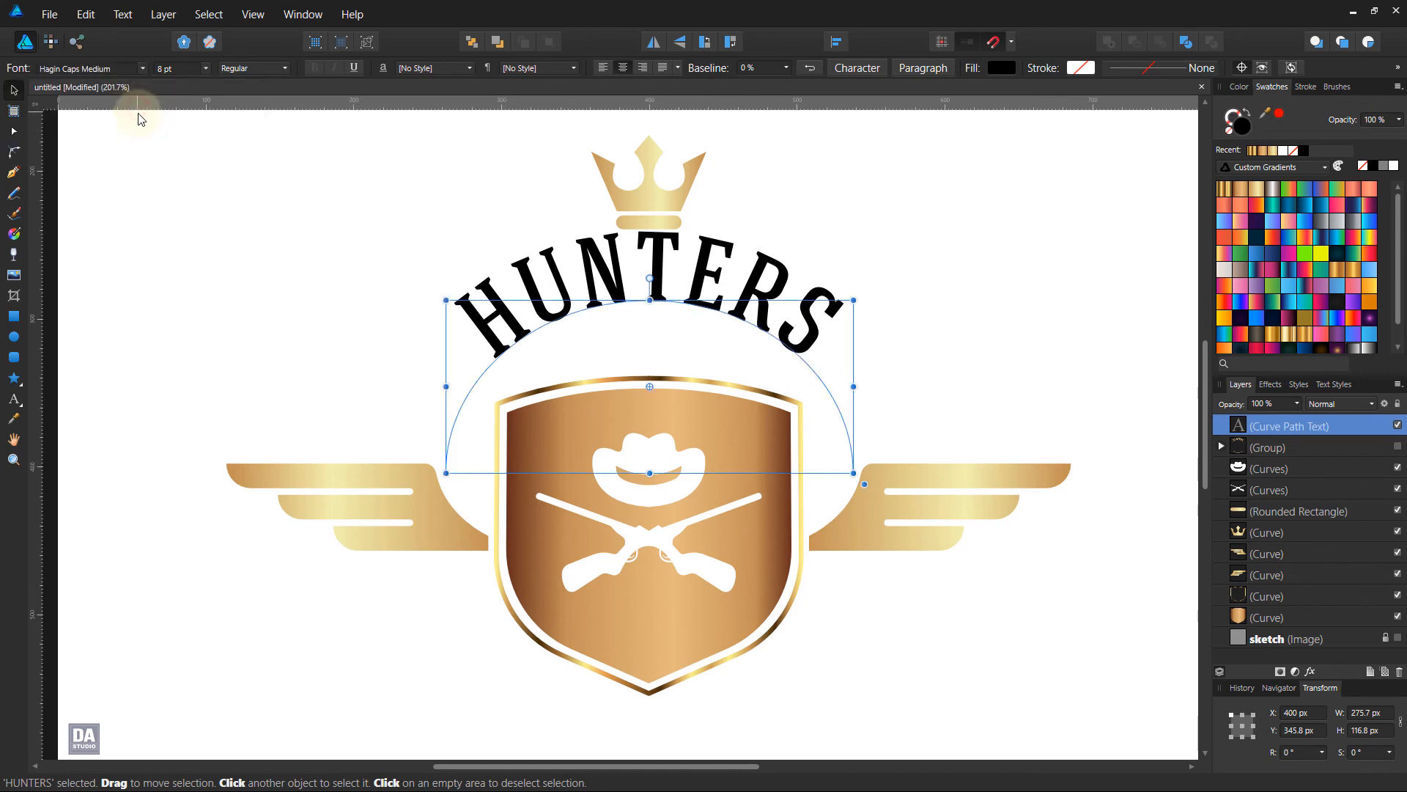
pyautogui.scroll(-1, 164, 70)
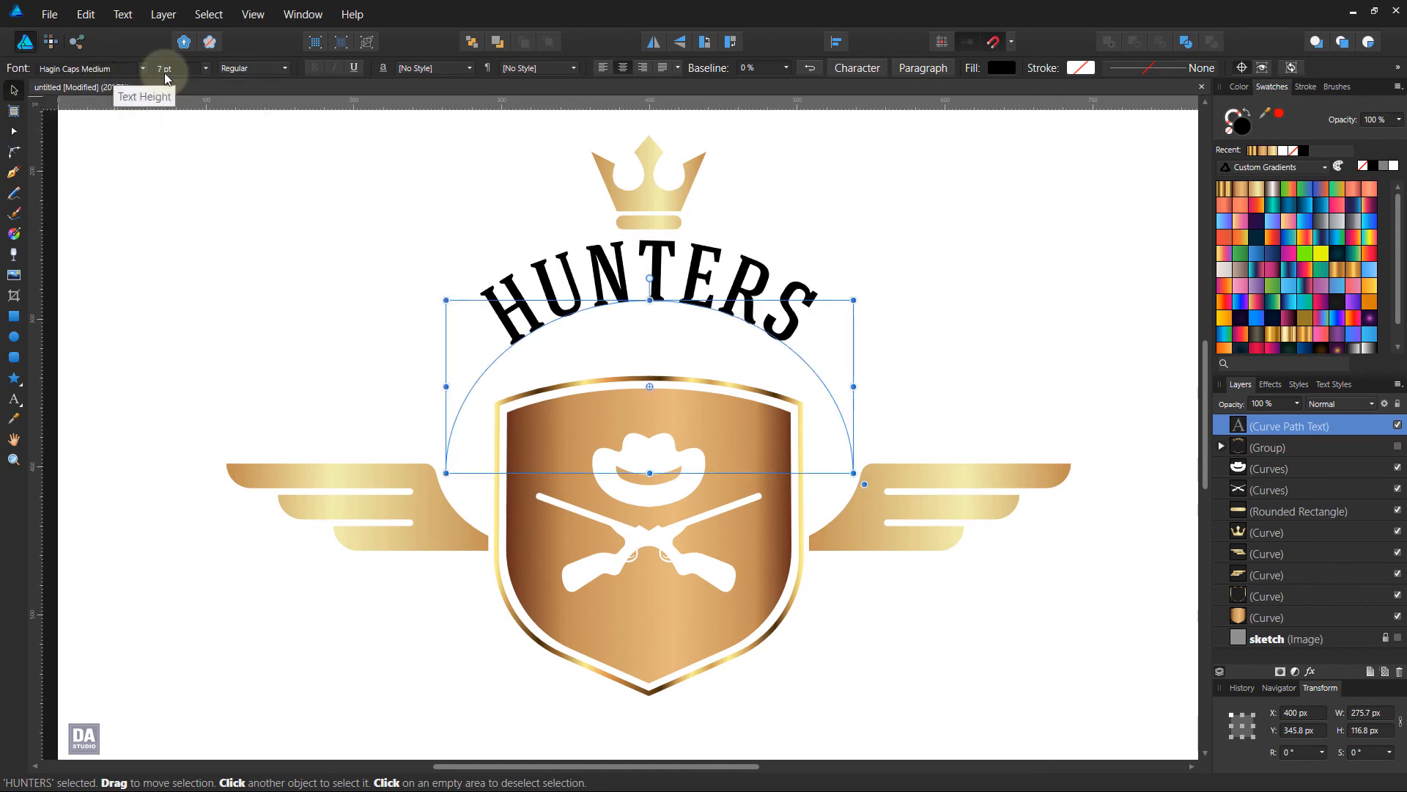
# - Move the HUNTERS text down about 13 px, and fill it with the light gold gradient running horizontally across the letters
pyautogui.moveTo(674, 310); pyautogui.dragTo(676, 327)
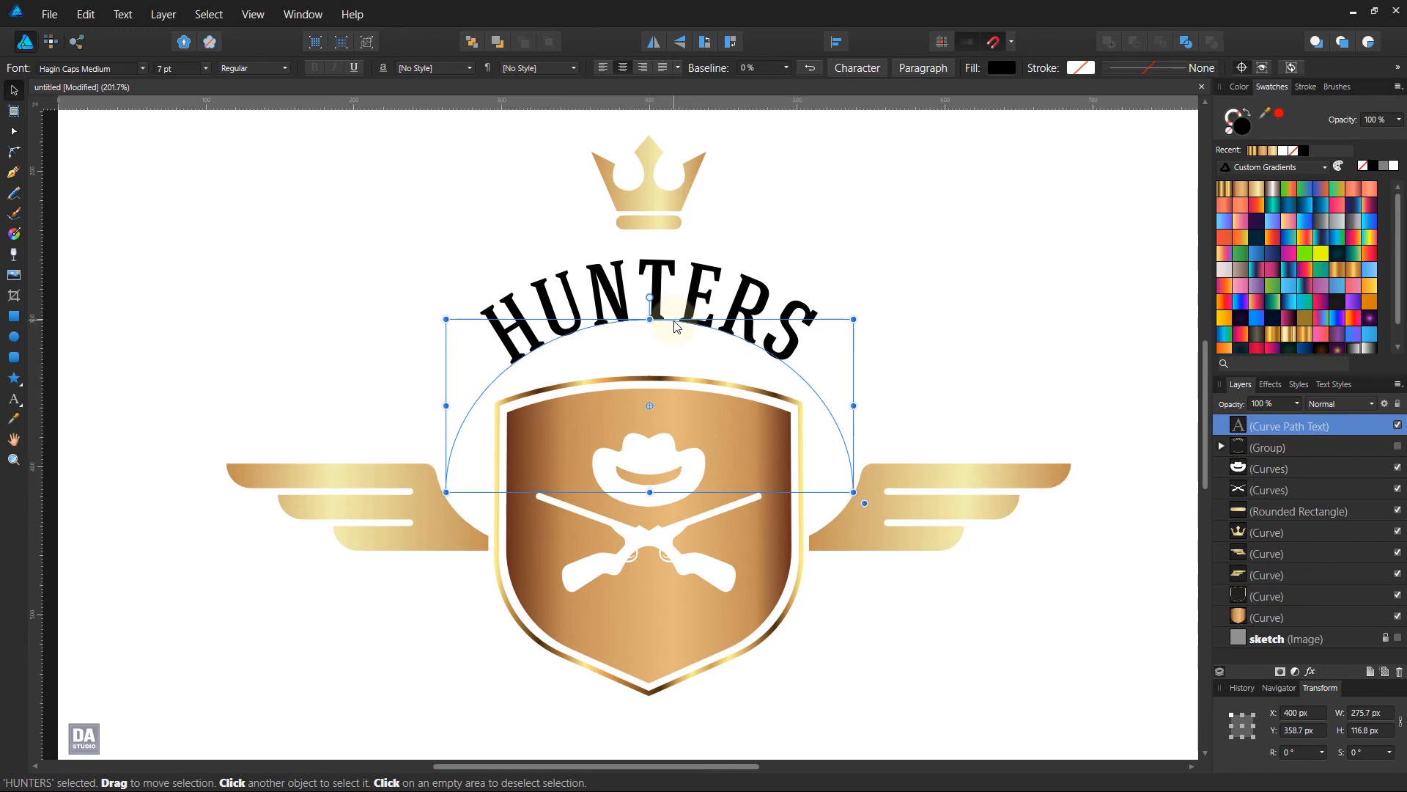
pyautogui.click(1256, 196)
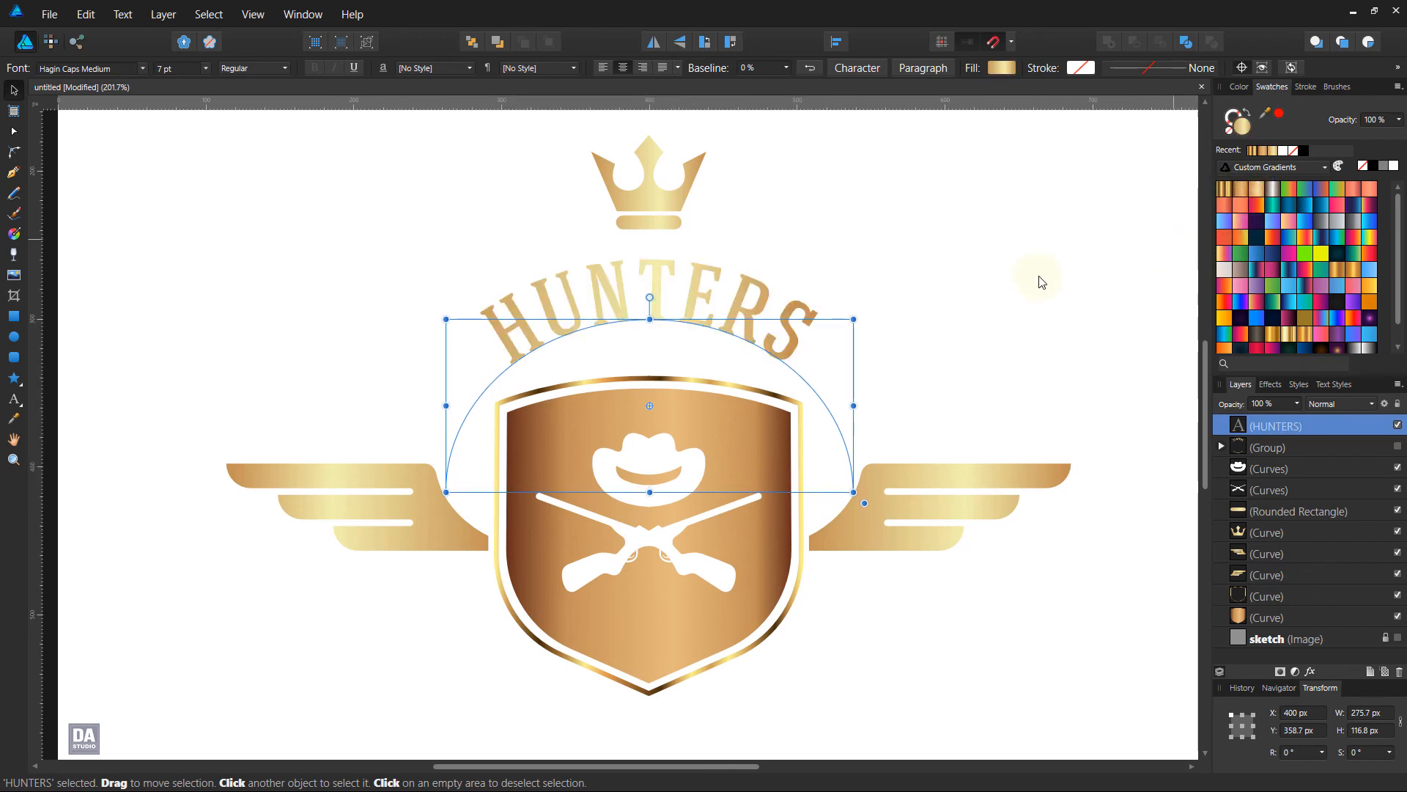
pyautogui.click(16, 235)
pyautogui.moveTo(497, 339); pyautogui.dragTo(793, 345)
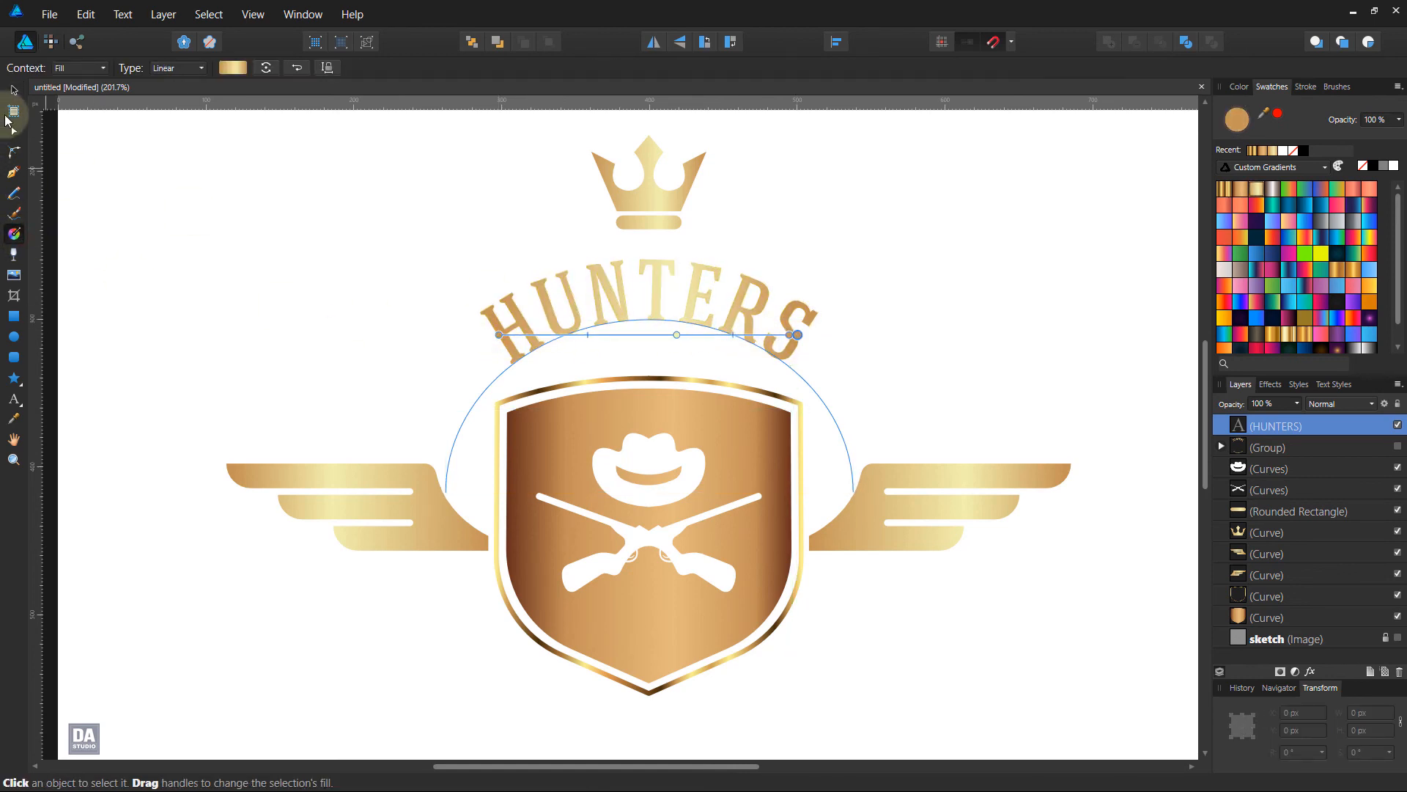
pyautogui.click(14, 90)
pyautogui.click(287, 272)
# - Try moving the HUNTERS text about 16 px further down towards the shield
pyautogui.scroll(-5, 436, 584)
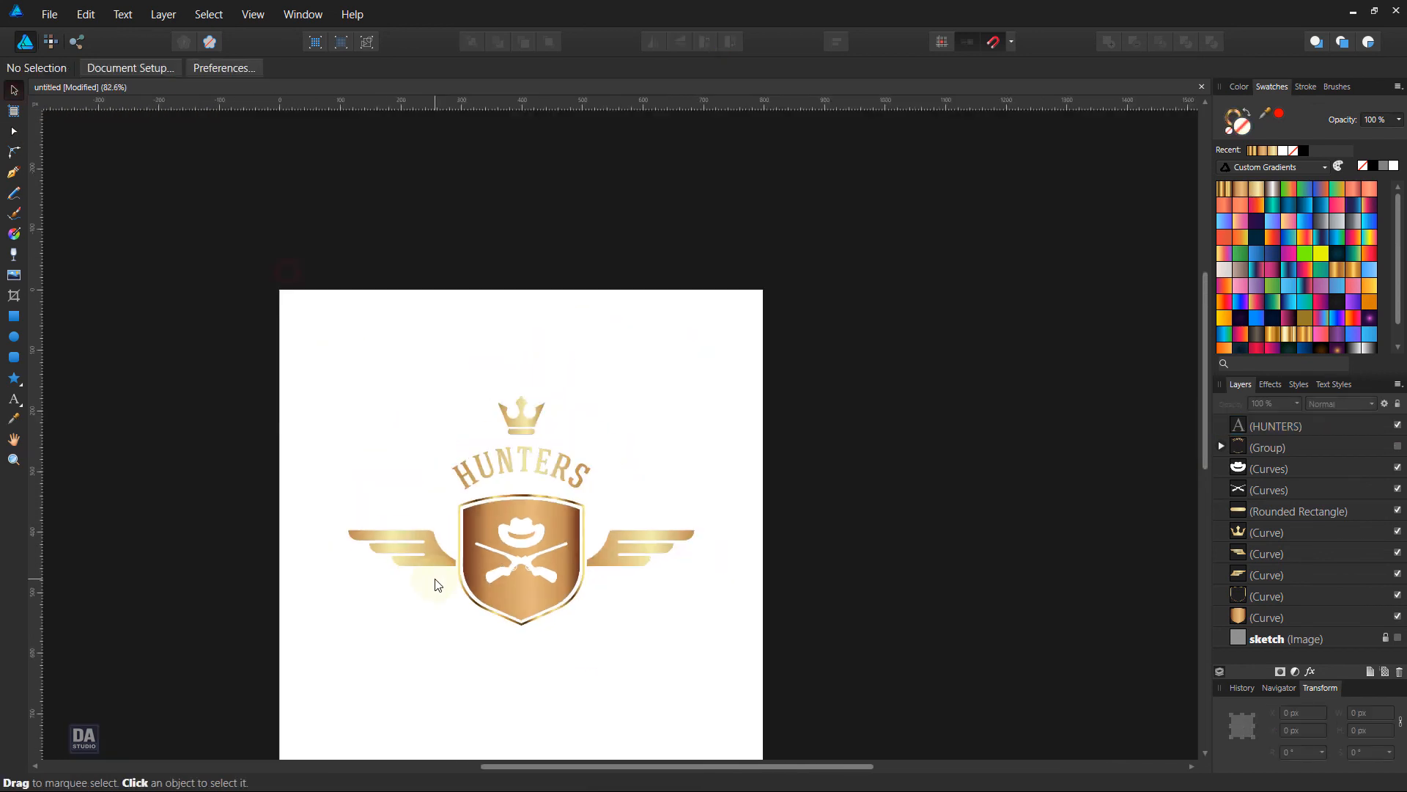
pyautogui.moveTo(556, 680); pyautogui.dragTo(584, 555)
pyautogui.scroll(1, 561, 389)
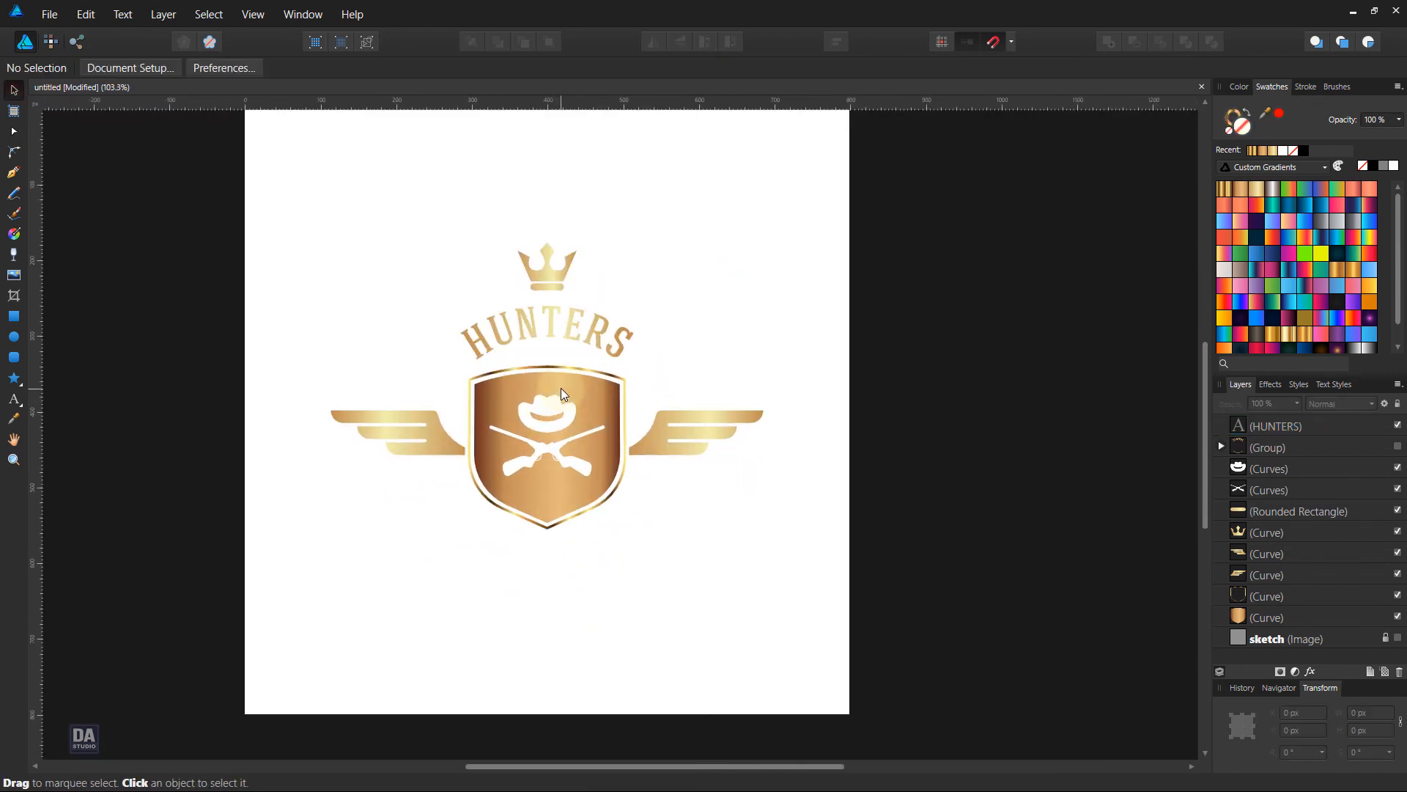
pyautogui.click(595, 356)
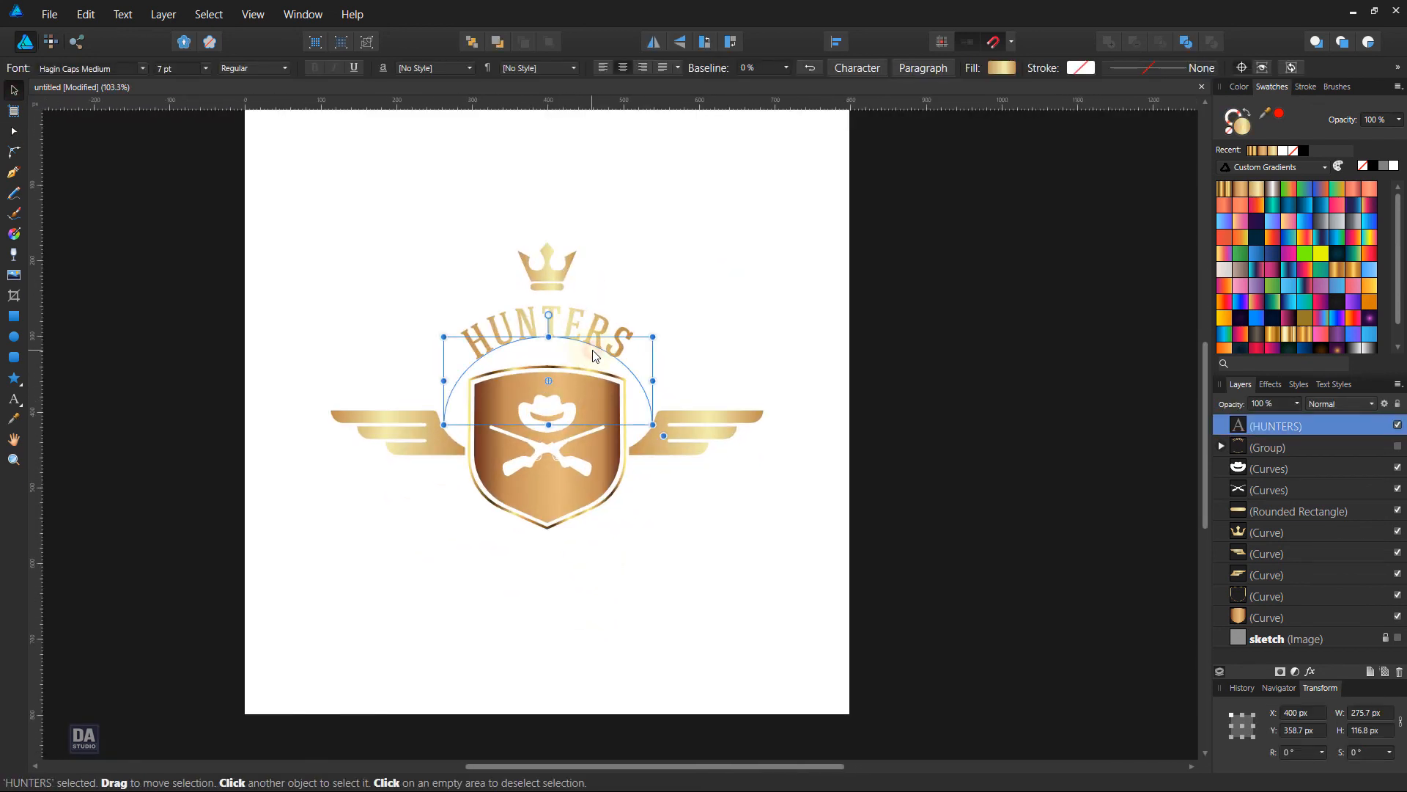
pyautogui.click(668, 359)
pyautogui.click(567, 333)
pyautogui.moveTo(579, 333); pyautogui.dragTo(591, 356)
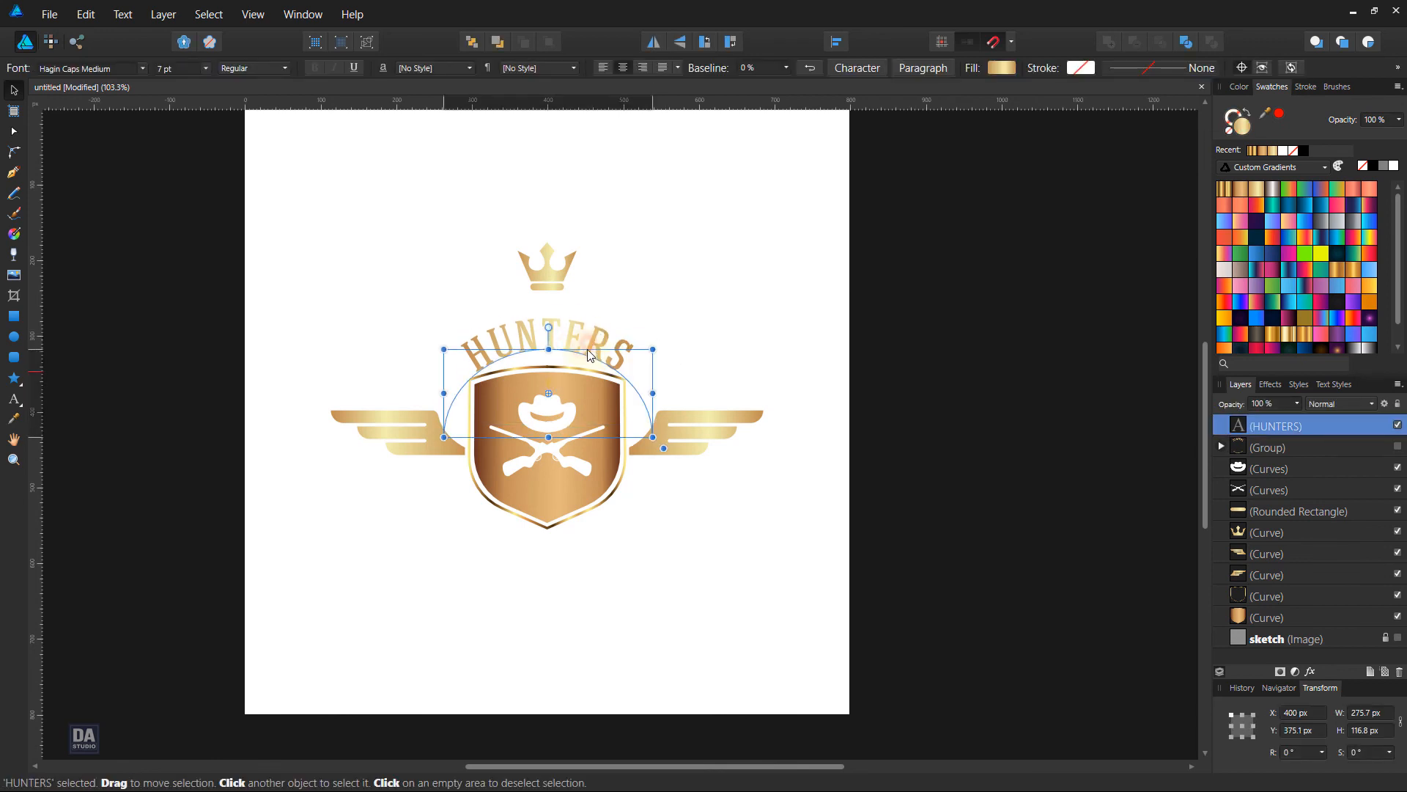
pyautogui.click(716, 364)
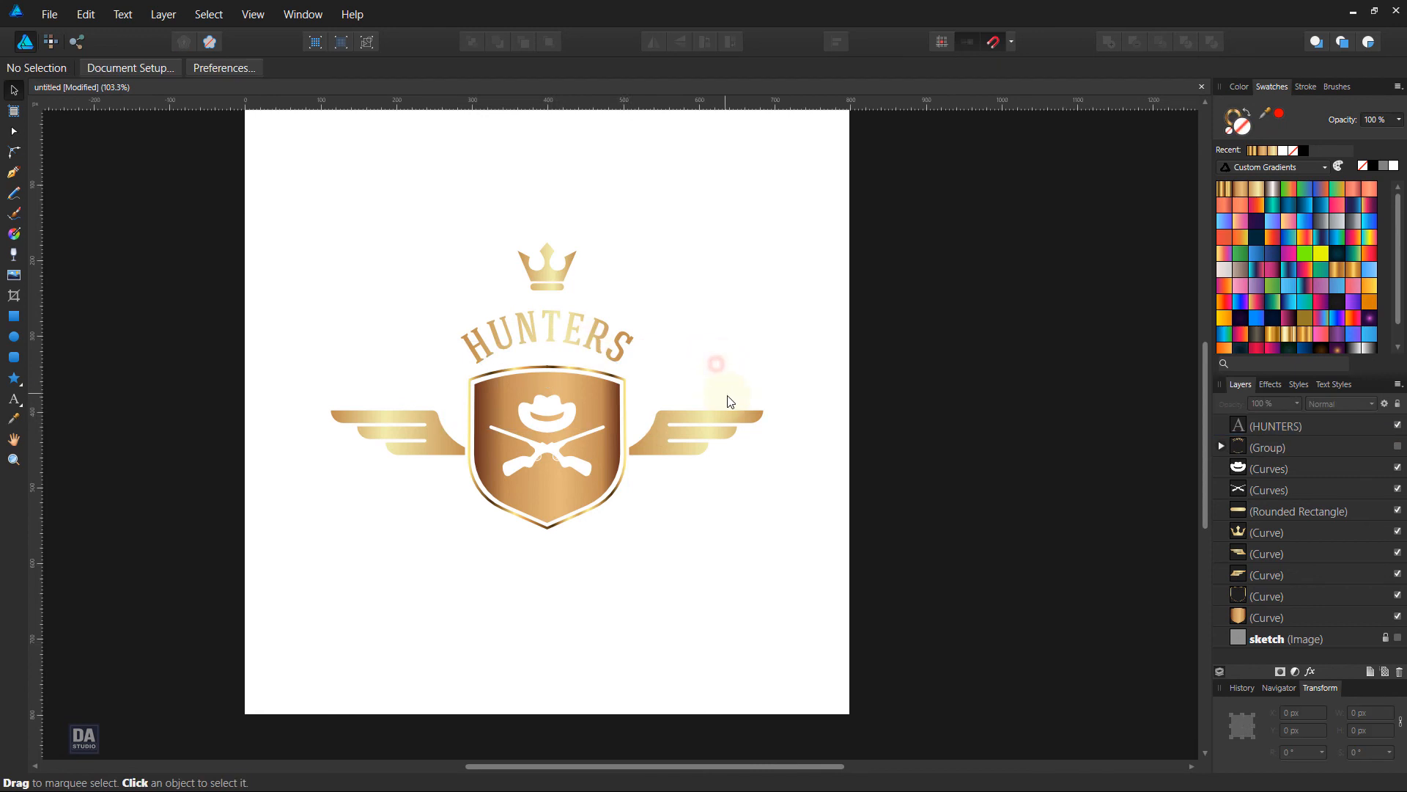
# - Draw an 800 × 800 px rectangle covering the page, fill it with the purple radial glow gradient, and remove its stroke
pyautogui.scroll(-2, 656, 339)
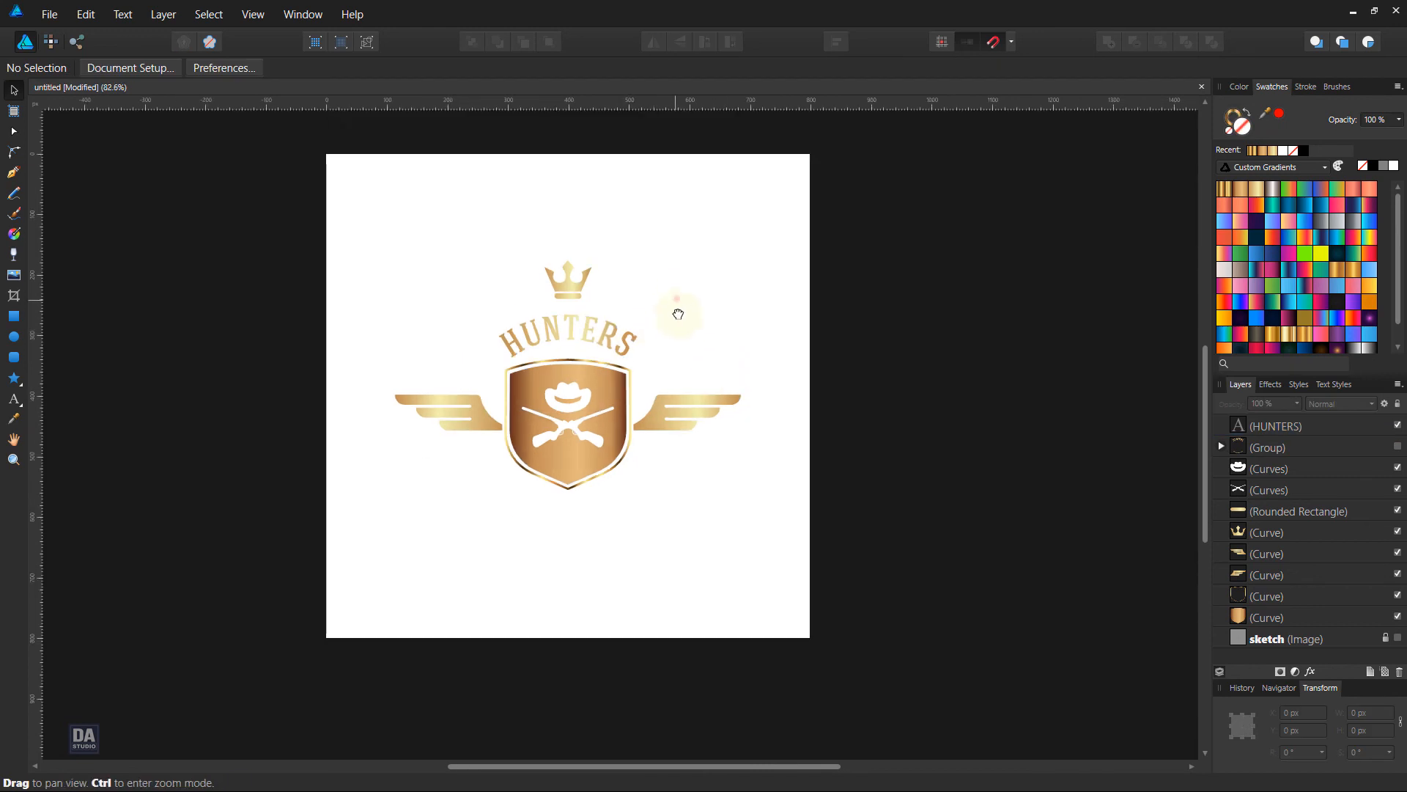
pyautogui.click(14, 317)
pyautogui.moveTo(337, 187); pyautogui.dragTo(821, 671)
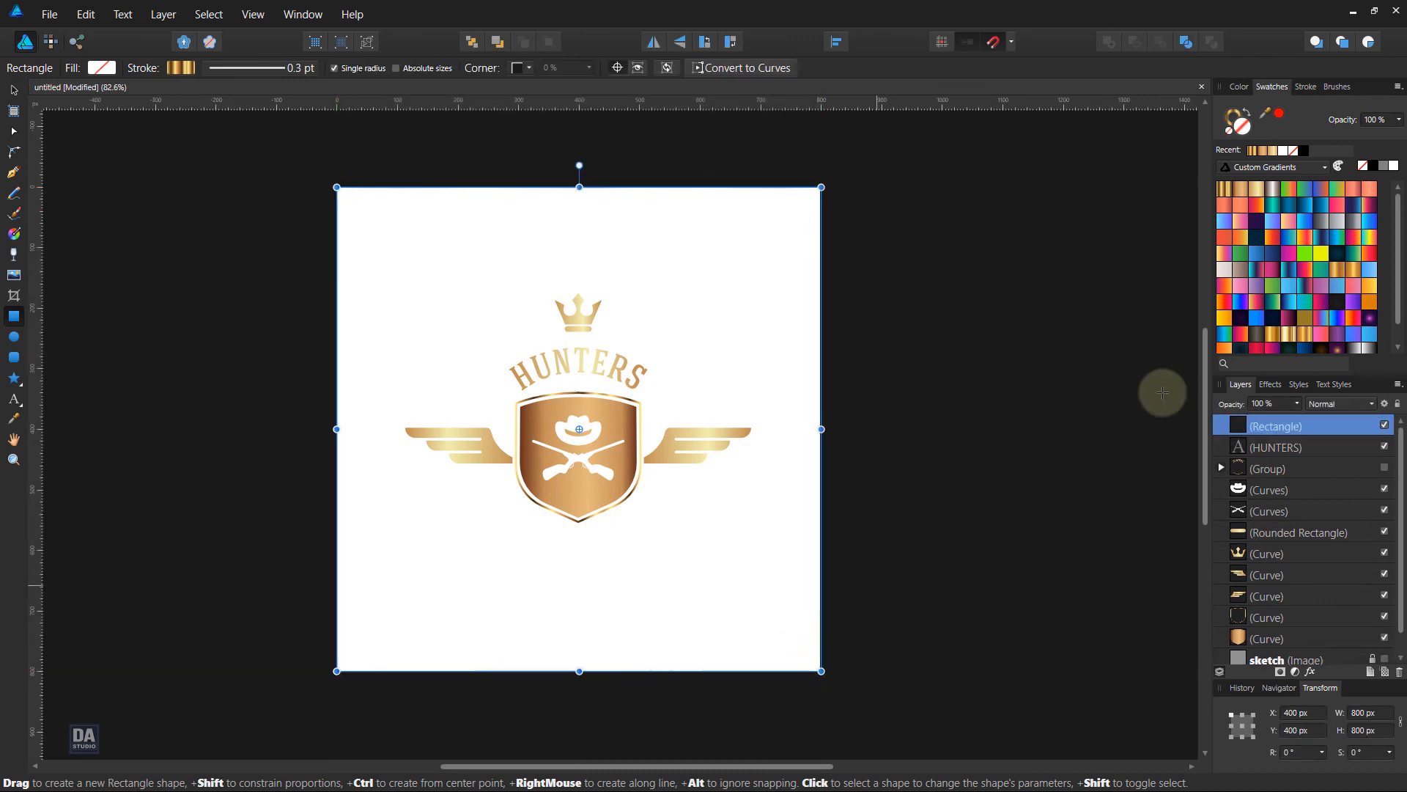
pyautogui.click(1368, 323)
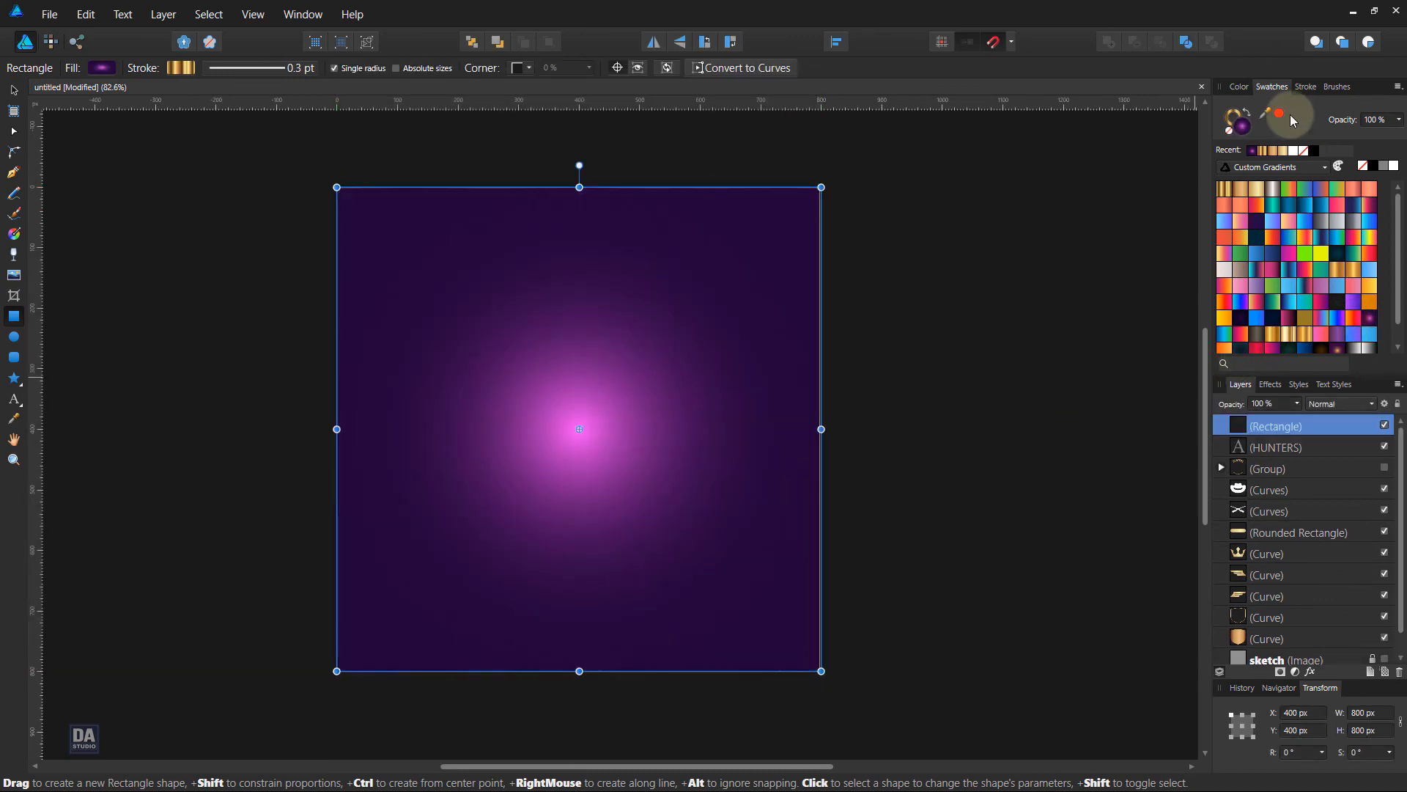
pyautogui.click(1239, 125)
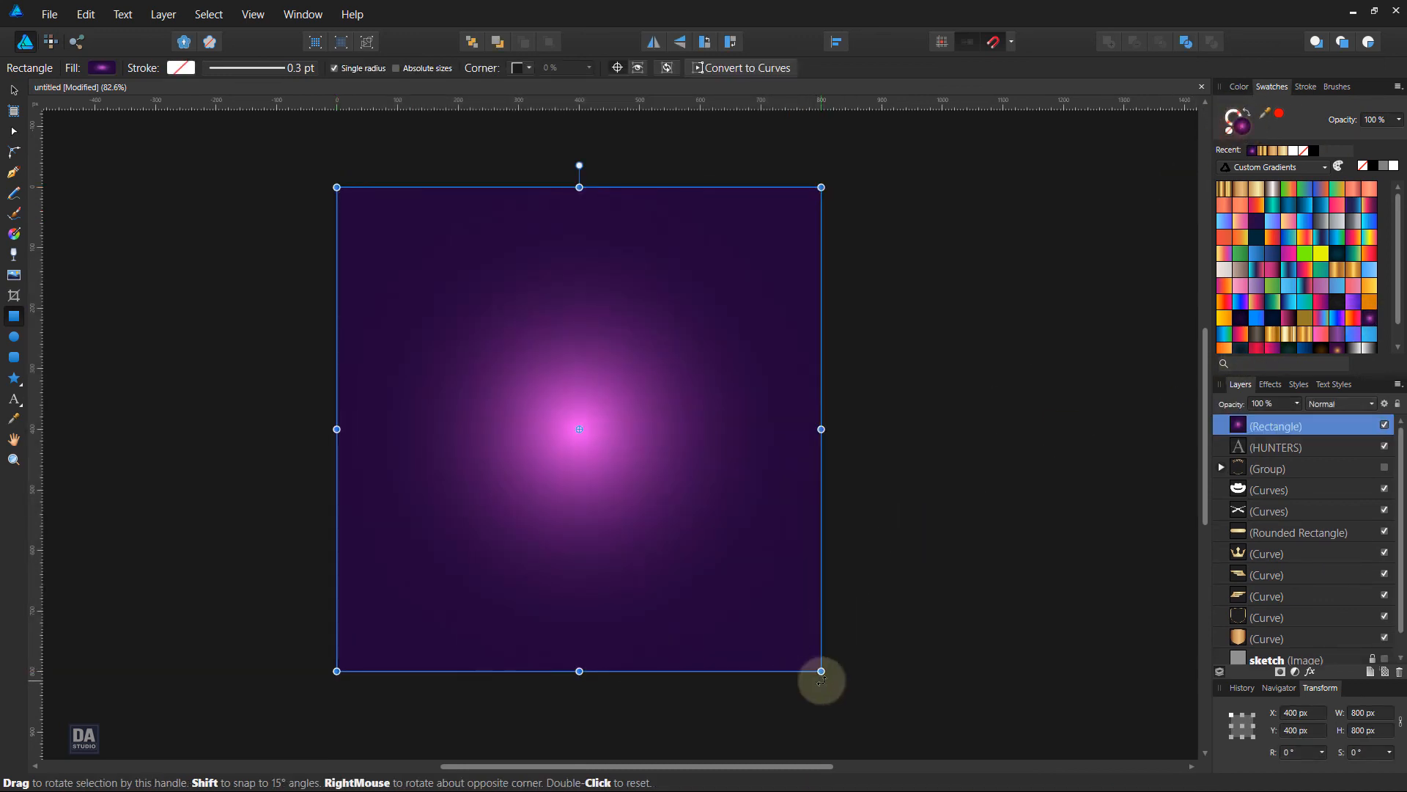
# - Enlarge the purple background rectangle about its centre to about 870 px square, send it behind all the artwork, and deselect it
pyautogui.moveTo(820, 671); pyautogui.dragTo(842, 692)
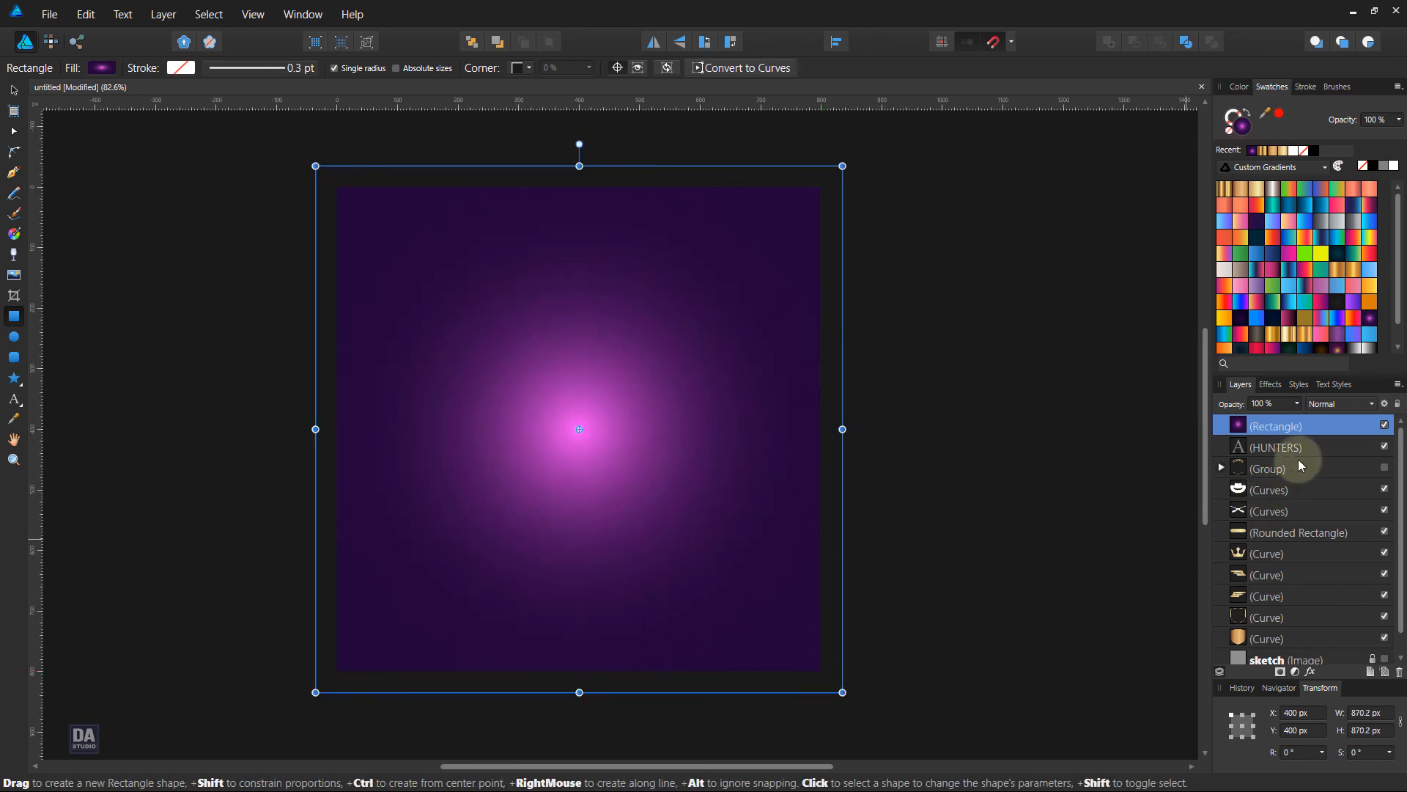
pyautogui.rightClick(647, 417)
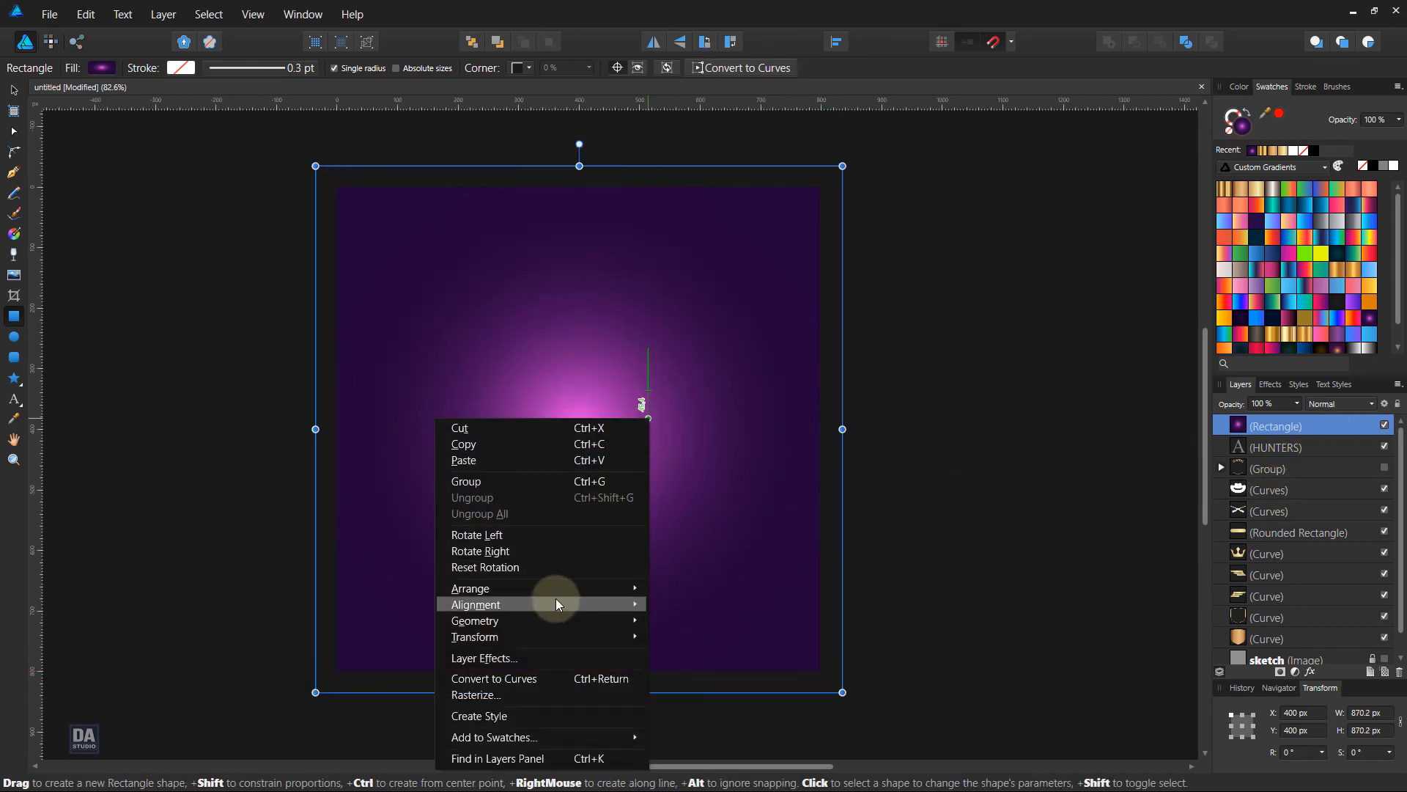
pyautogui.moveTo(556, 594)
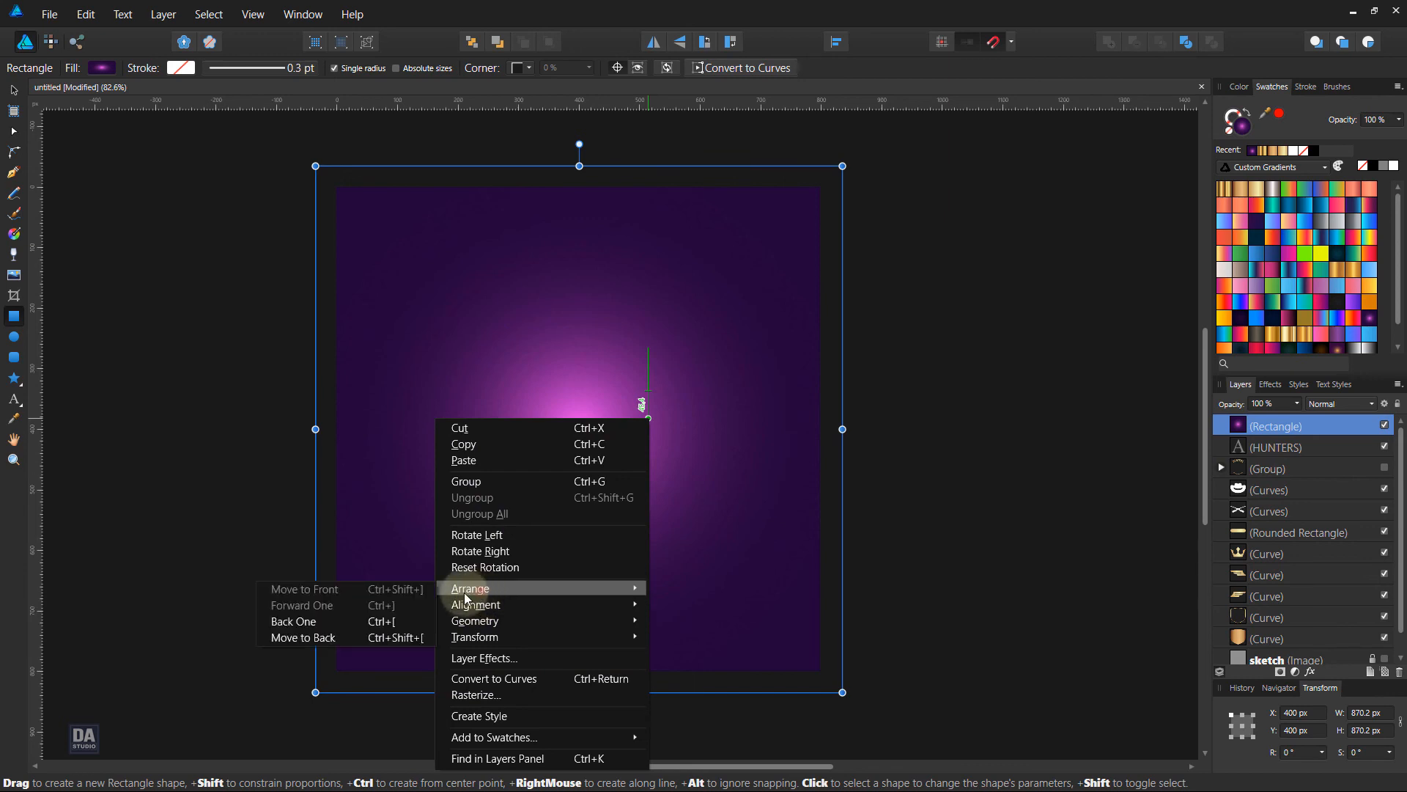
pyautogui.click(415, 638)
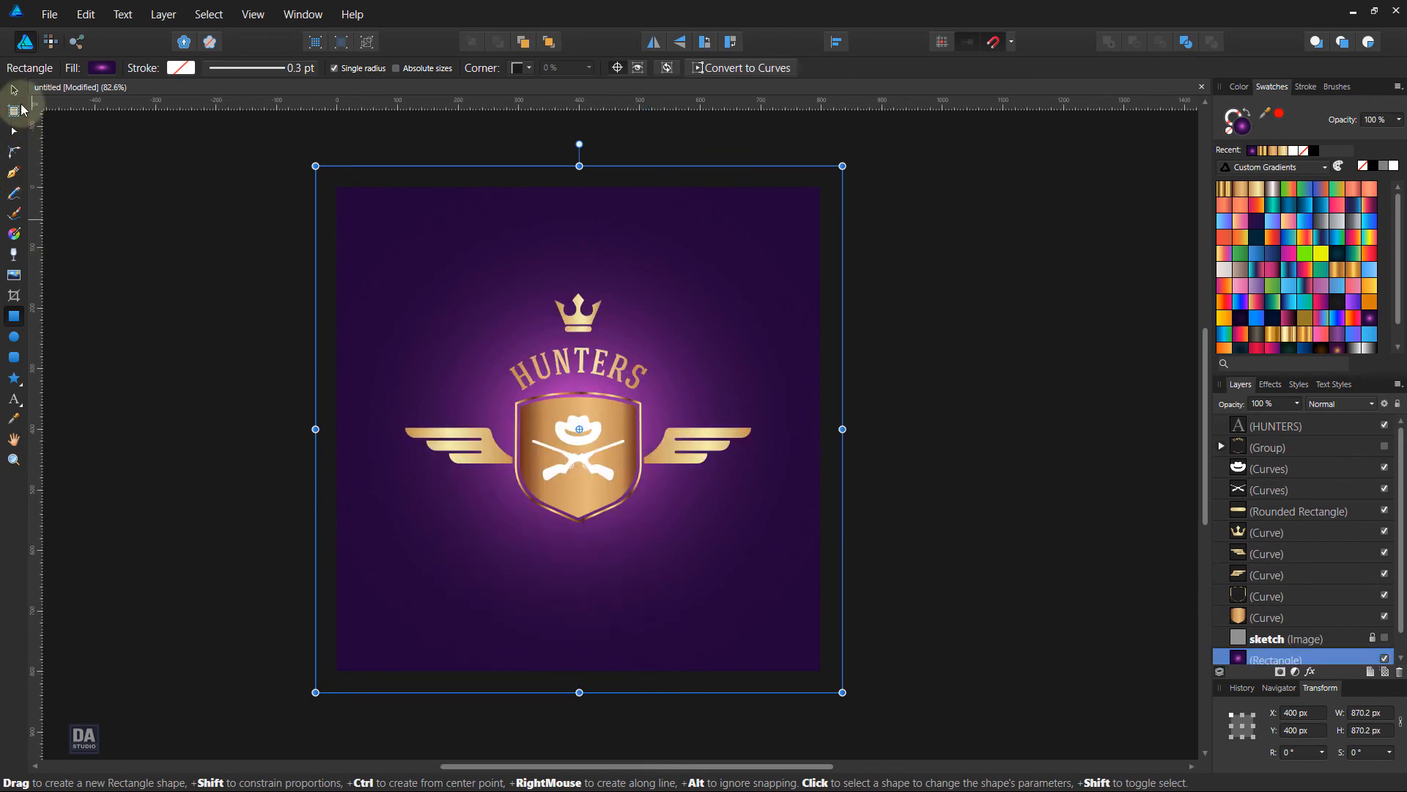
pyautogui.click(167, 298)
# - Fill both the cowboy hat and the crossed rifles with a purple sampled from the background glow beside the shield
pyautogui.click(583, 433)
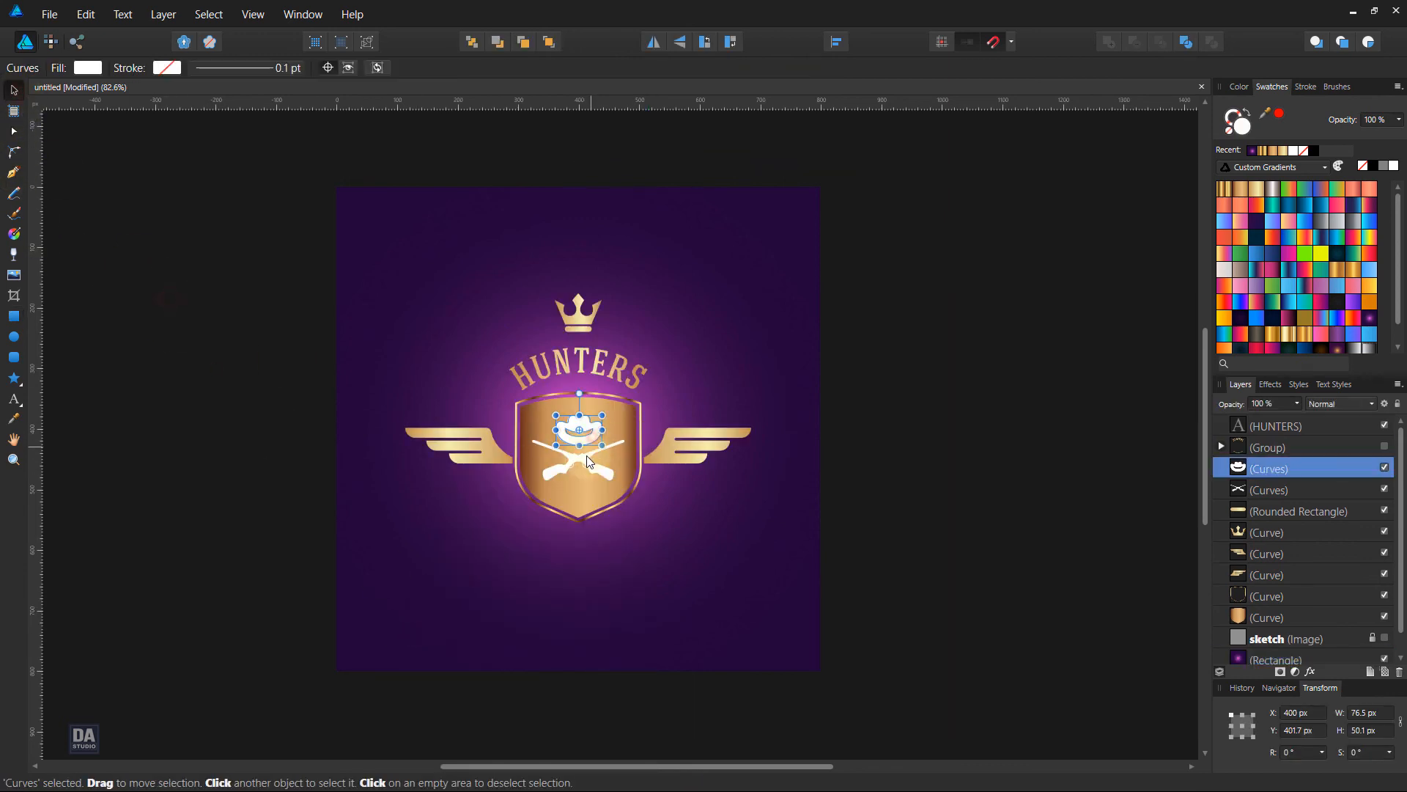
pyautogui.keyDown('shift'); pyautogui.click(590, 464); pyautogui.keyUp('shift')
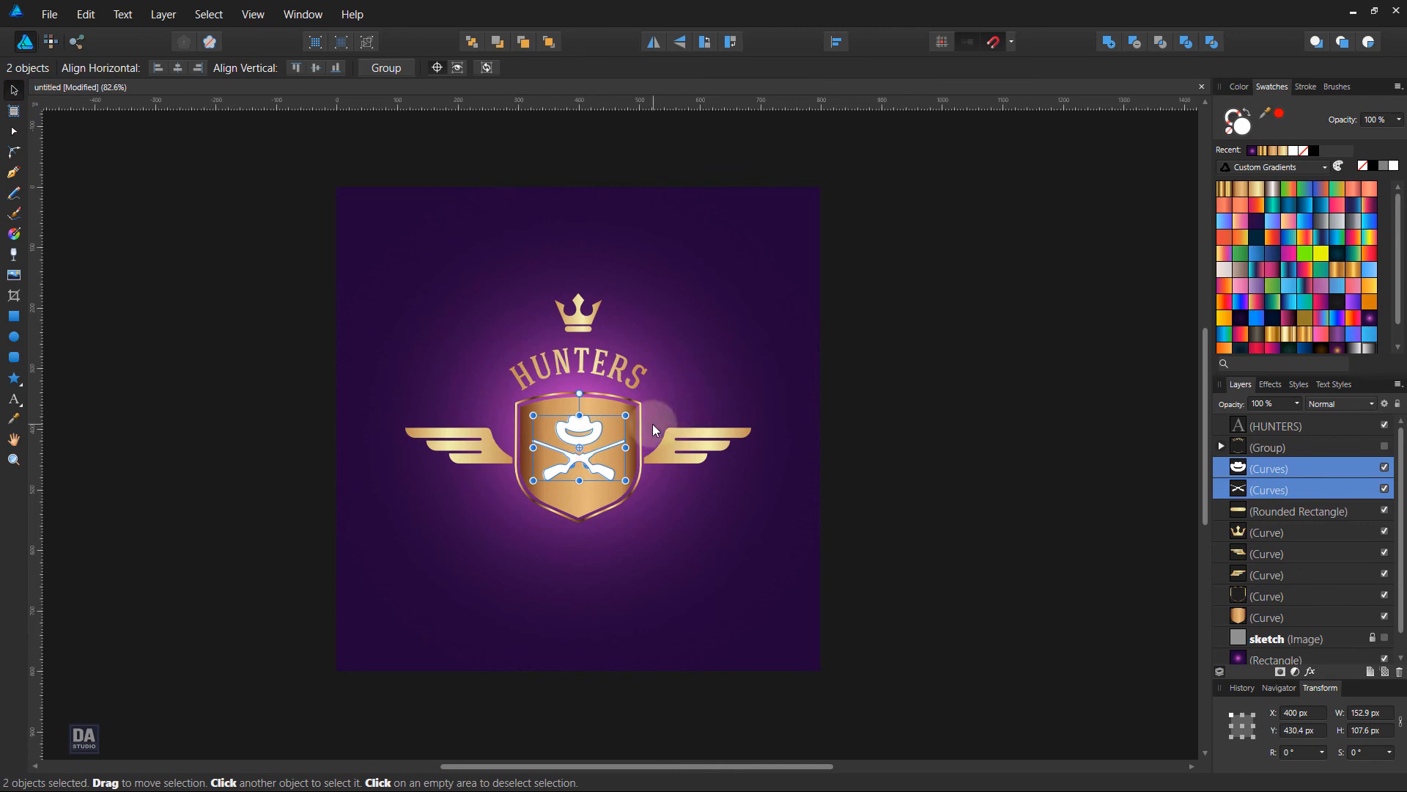
pyautogui.press('i')
pyautogui.click(678, 407)
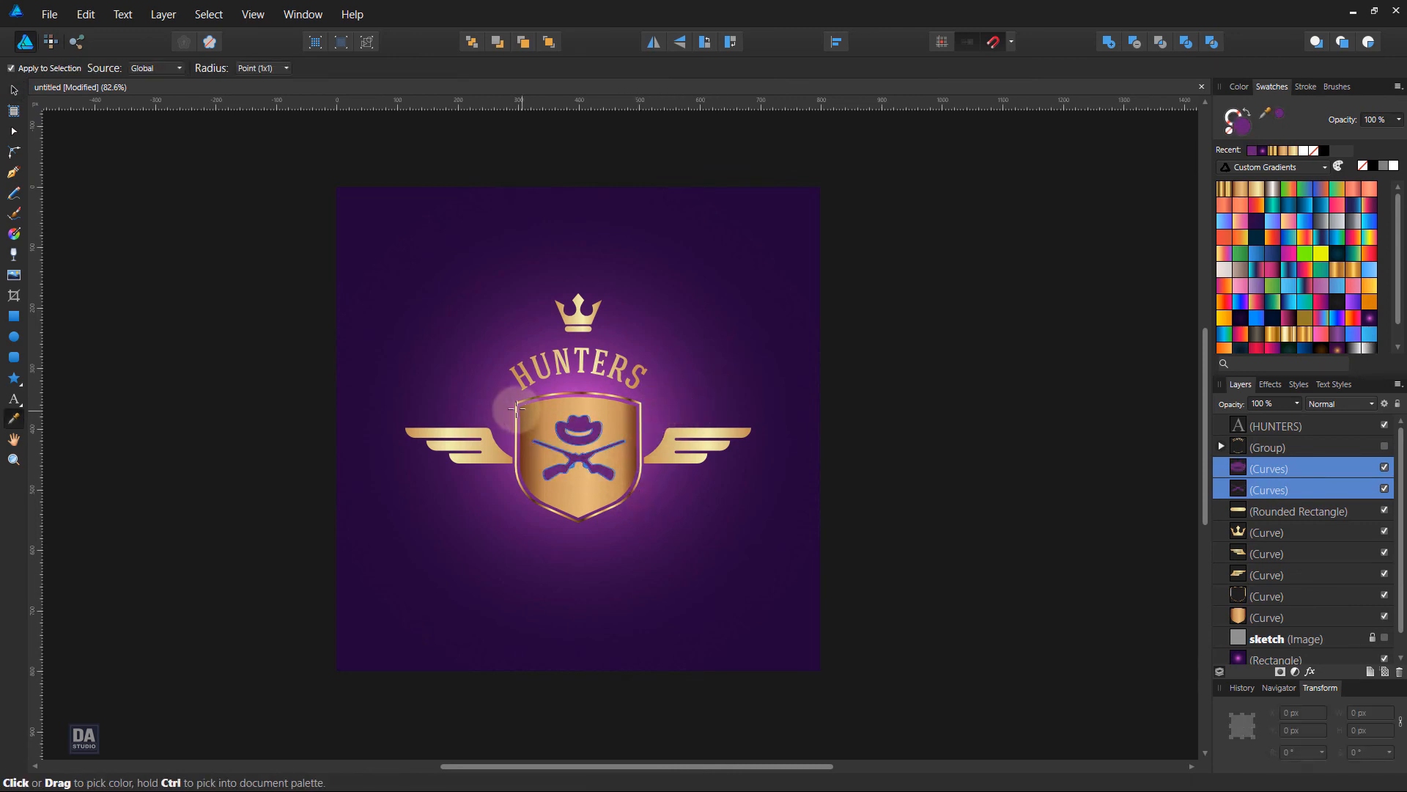
# - Brighten the fill of the hat and rifles to a vivid magenta (R 215, G 4, B 251), and deselect them
pyautogui.doubleClick(1241, 128)
pyautogui.moveTo(664, 430); pyautogui.dragTo(713, 409)
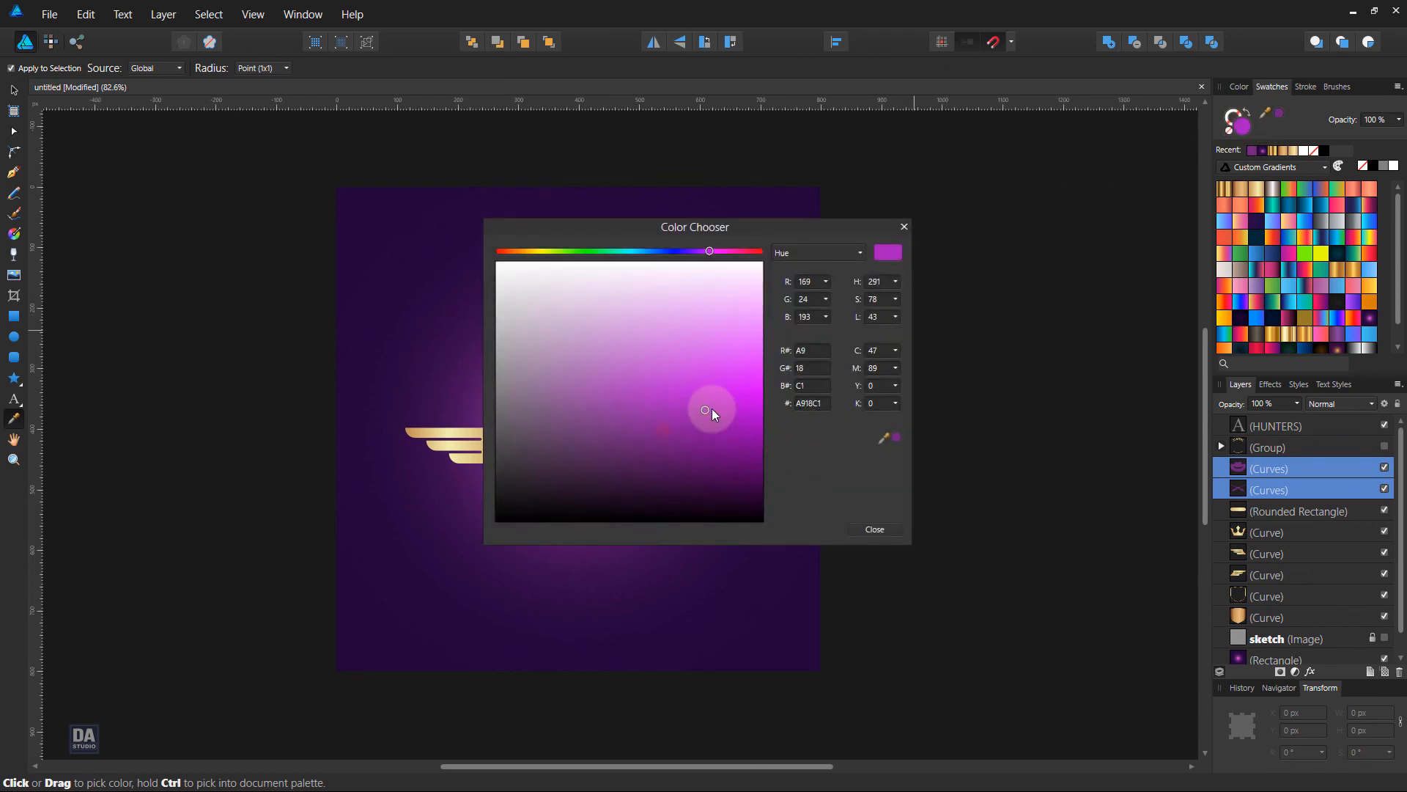
pyautogui.moveTo(719, 226); pyautogui.dragTo(1068, 189)
pyautogui.moveTo(1057, 373); pyautogui.dragTo(1101, 359)
pyautogui.click(1218, 495)
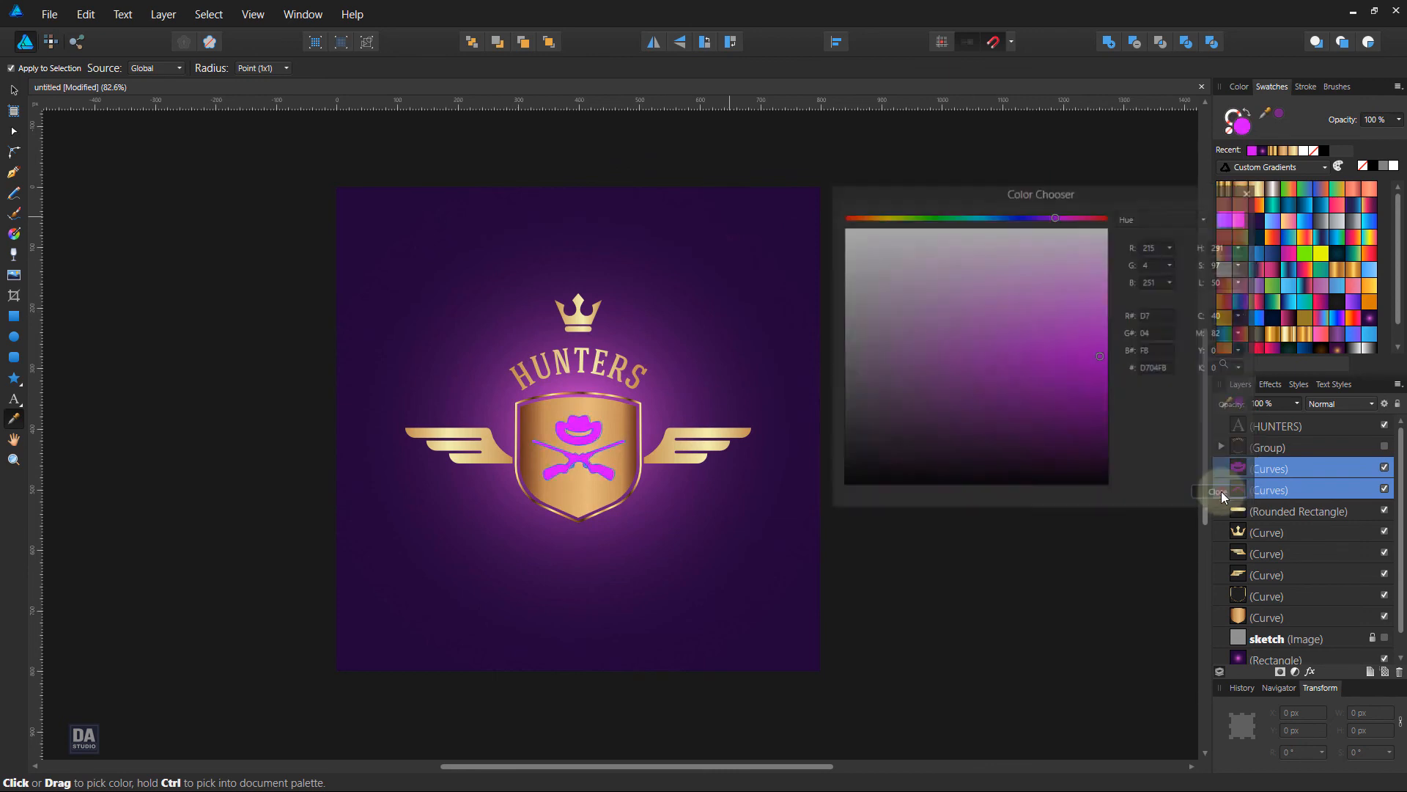
pyautogui.click(13, 90)
pyautogui.click(135, 220)
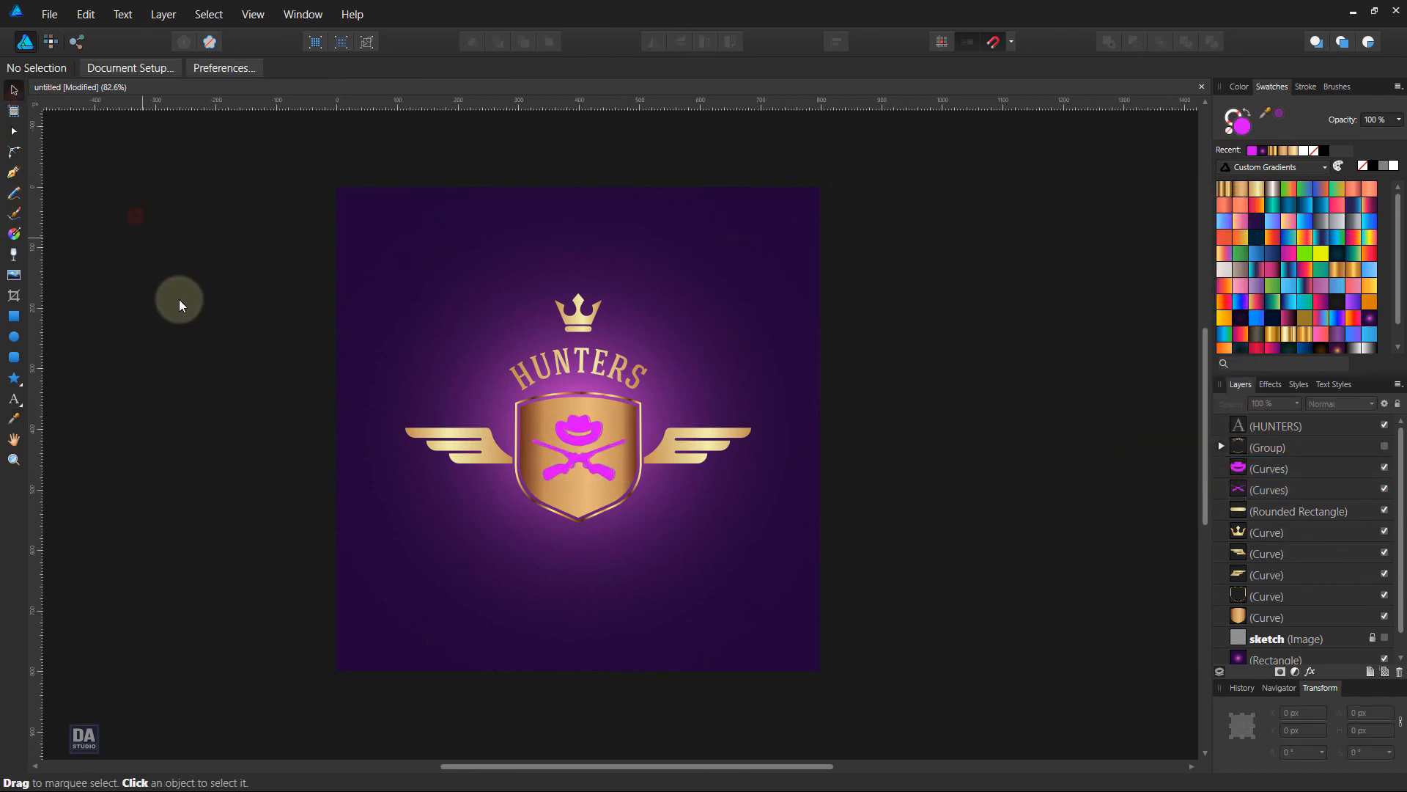
pyautogui.scroll(1, 220, 378)
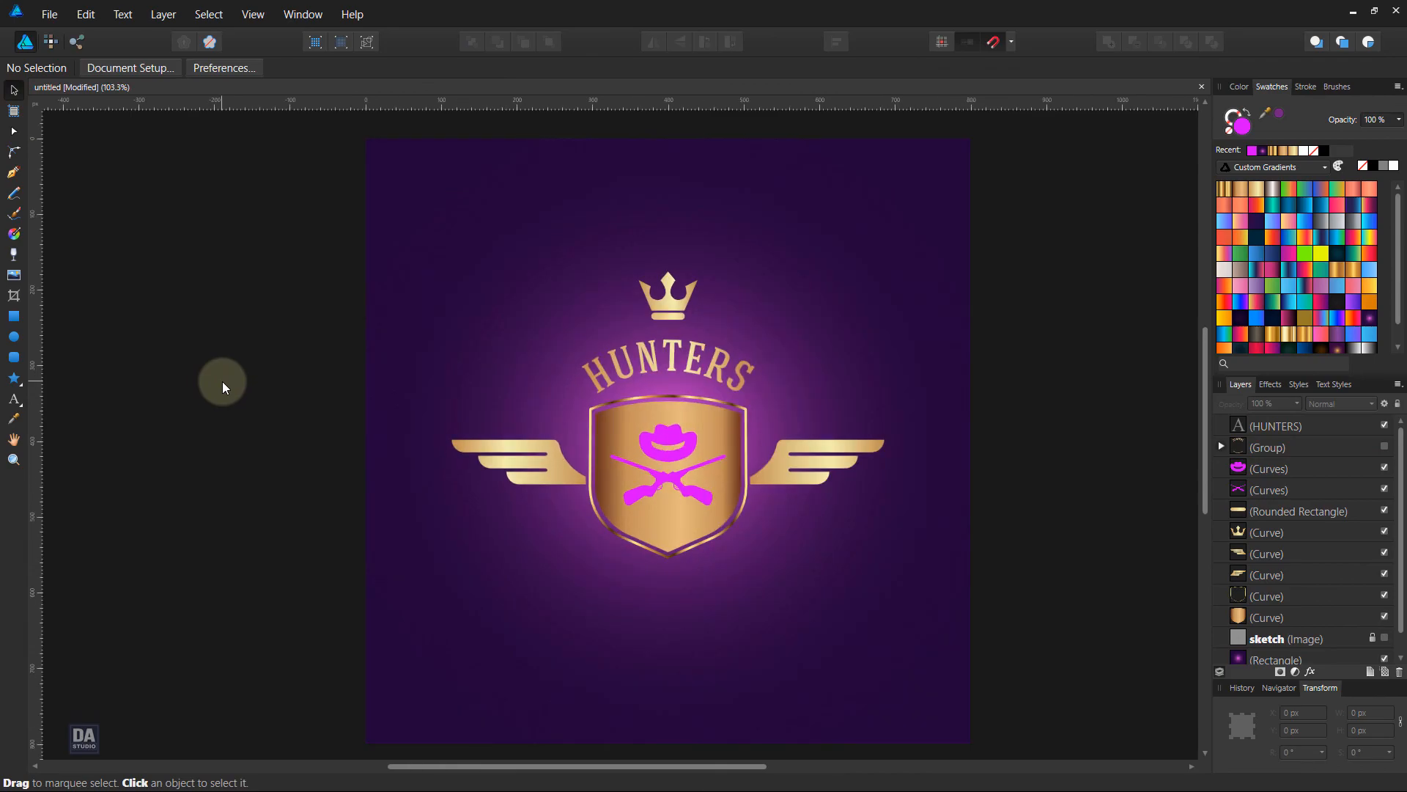